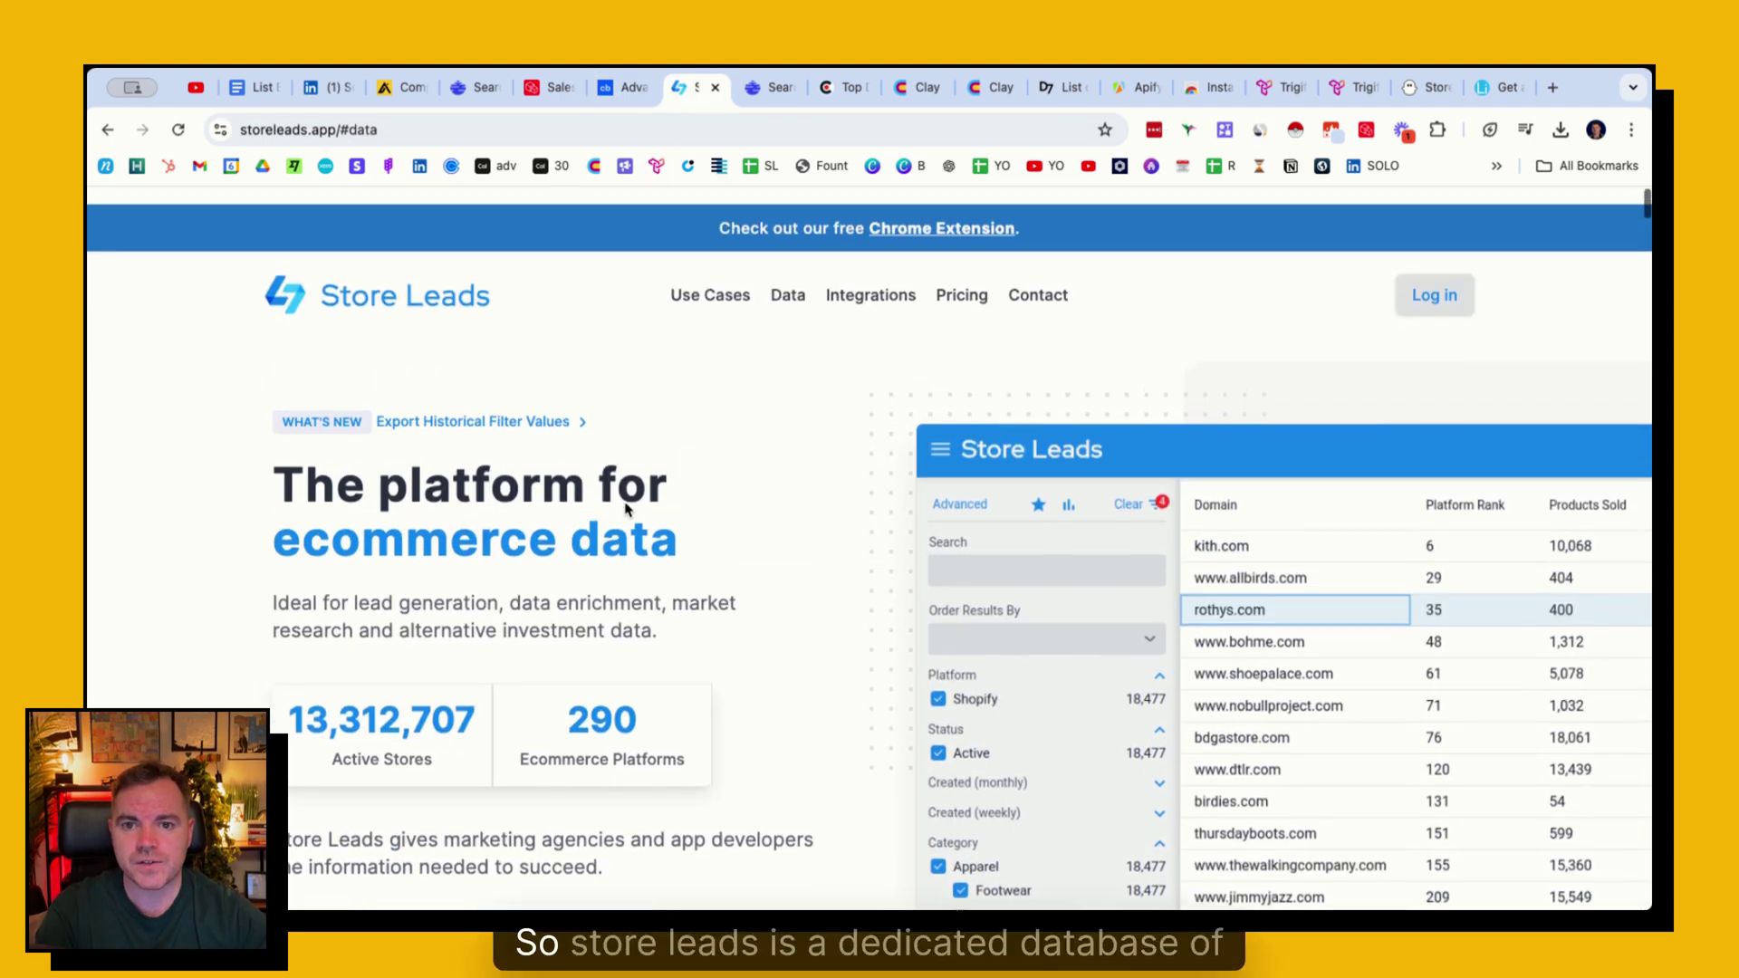
- Review Store Leads' use cases and firmographic attributes, then return to the 136-company Ocean.io search
scroll(634, 489, down, 1)
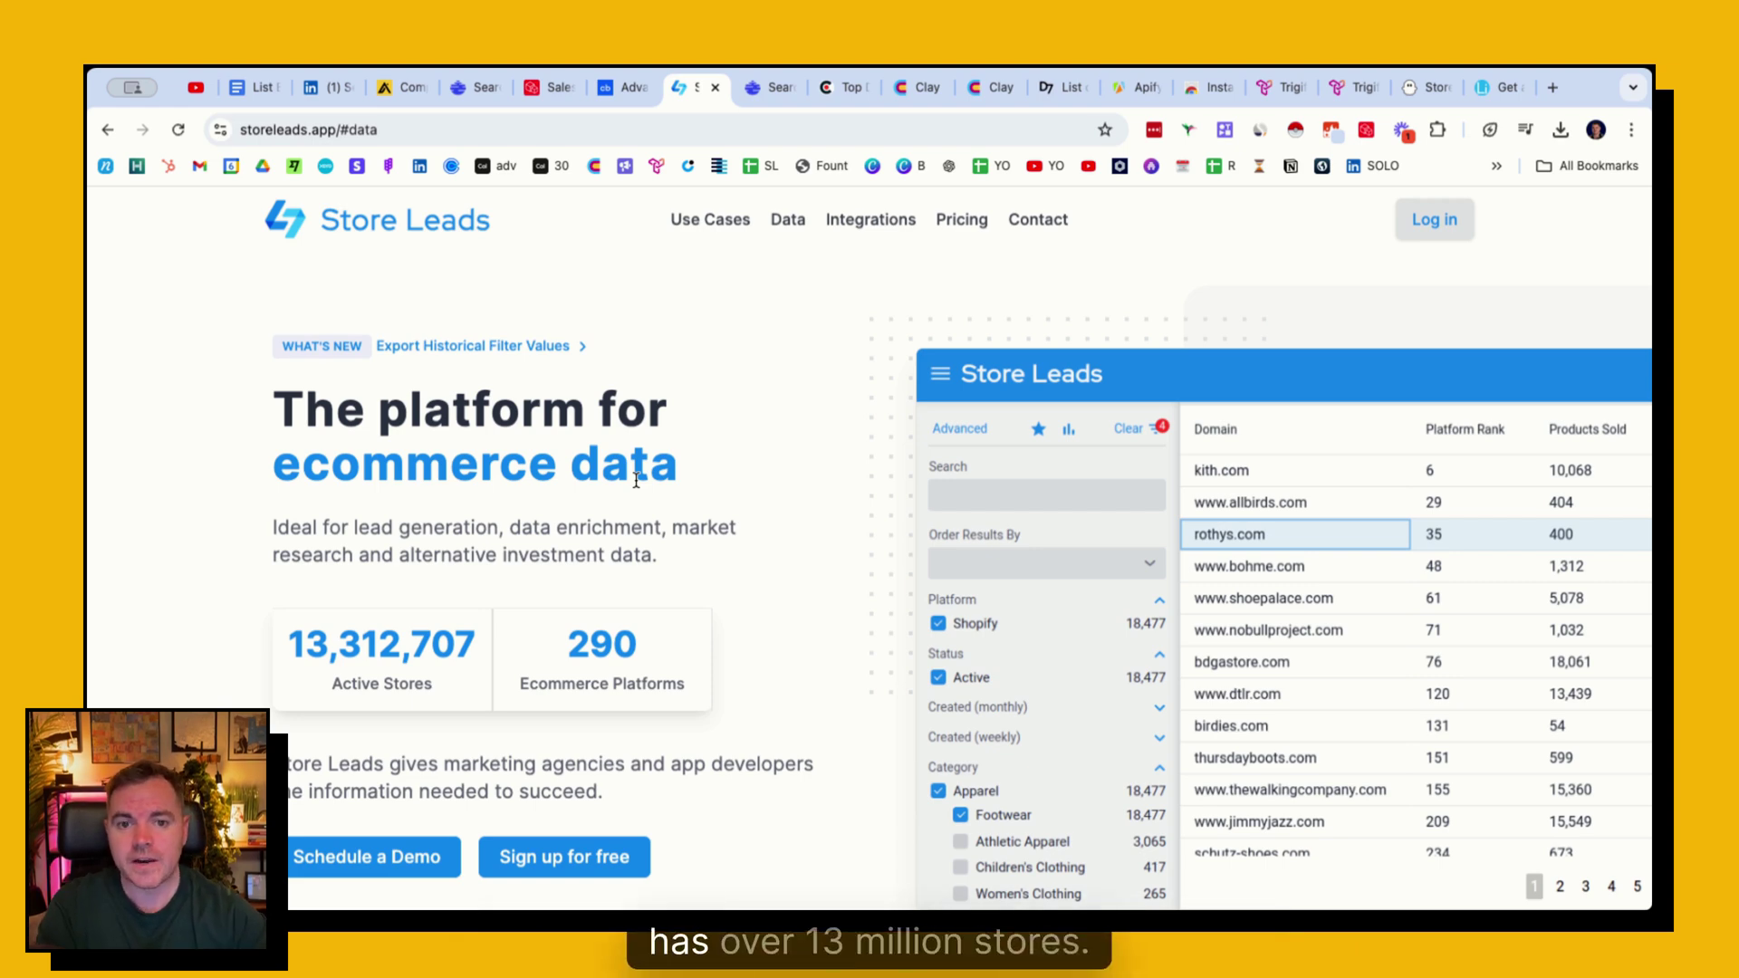
scroll(564, 475, down, 1)
scroll(563, 476, down, 12)
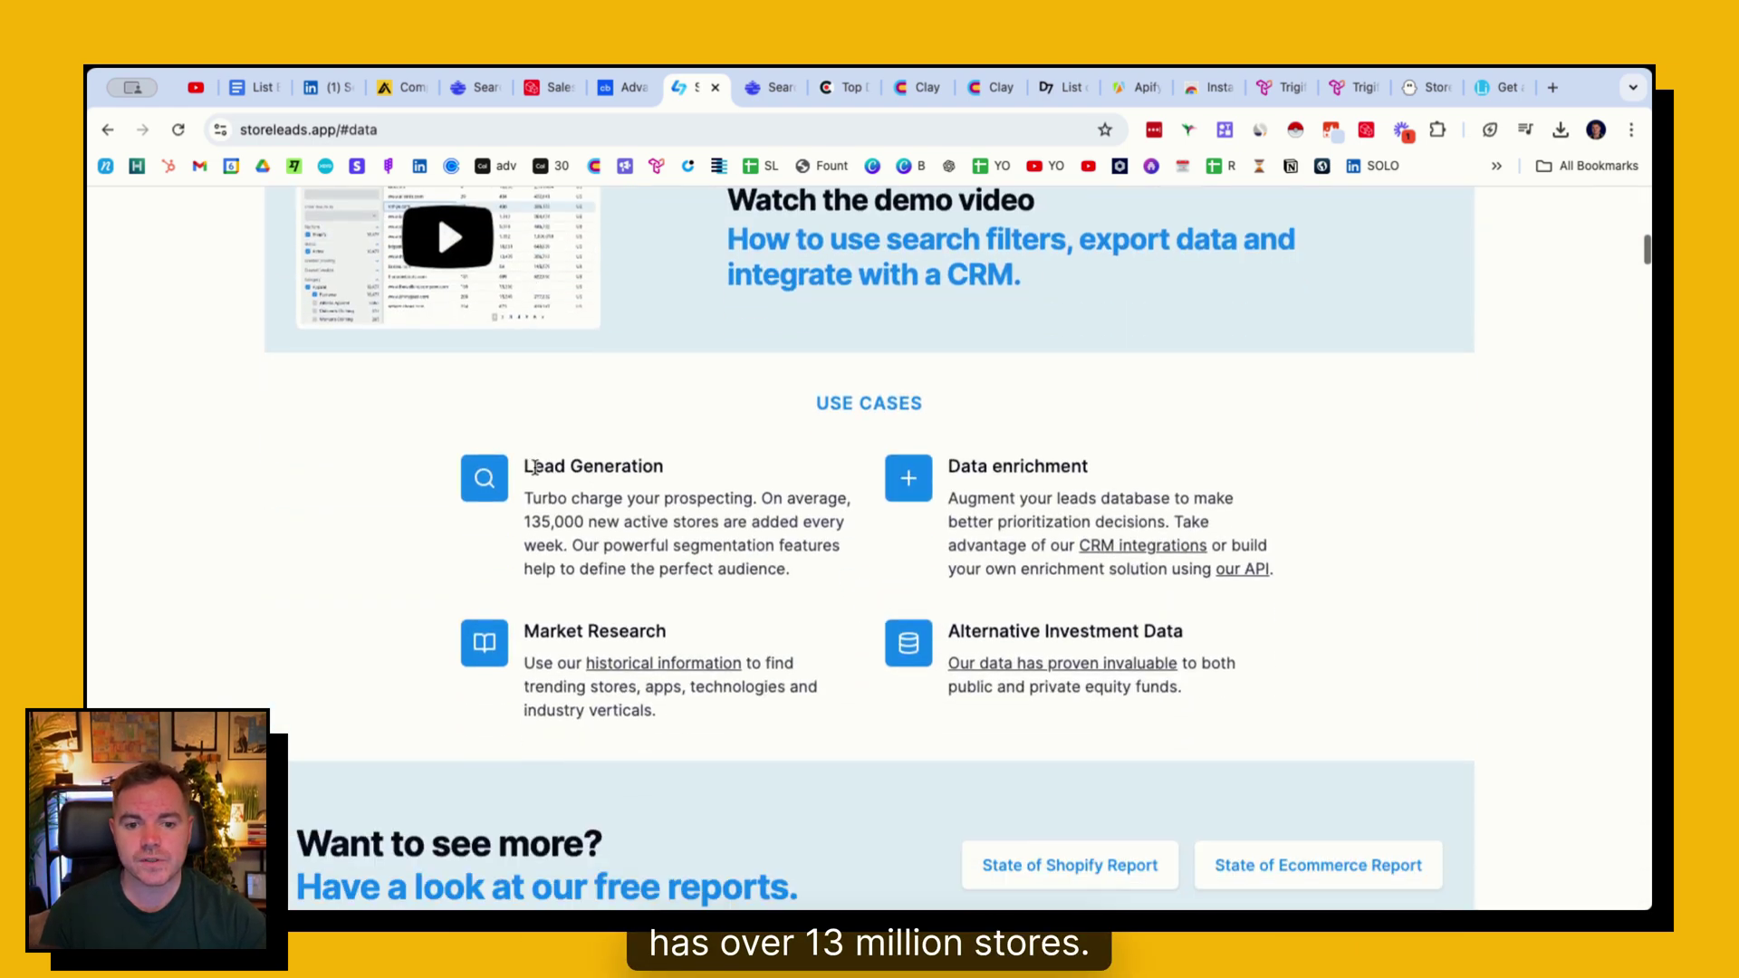
scroll(535, 468, down, 1)
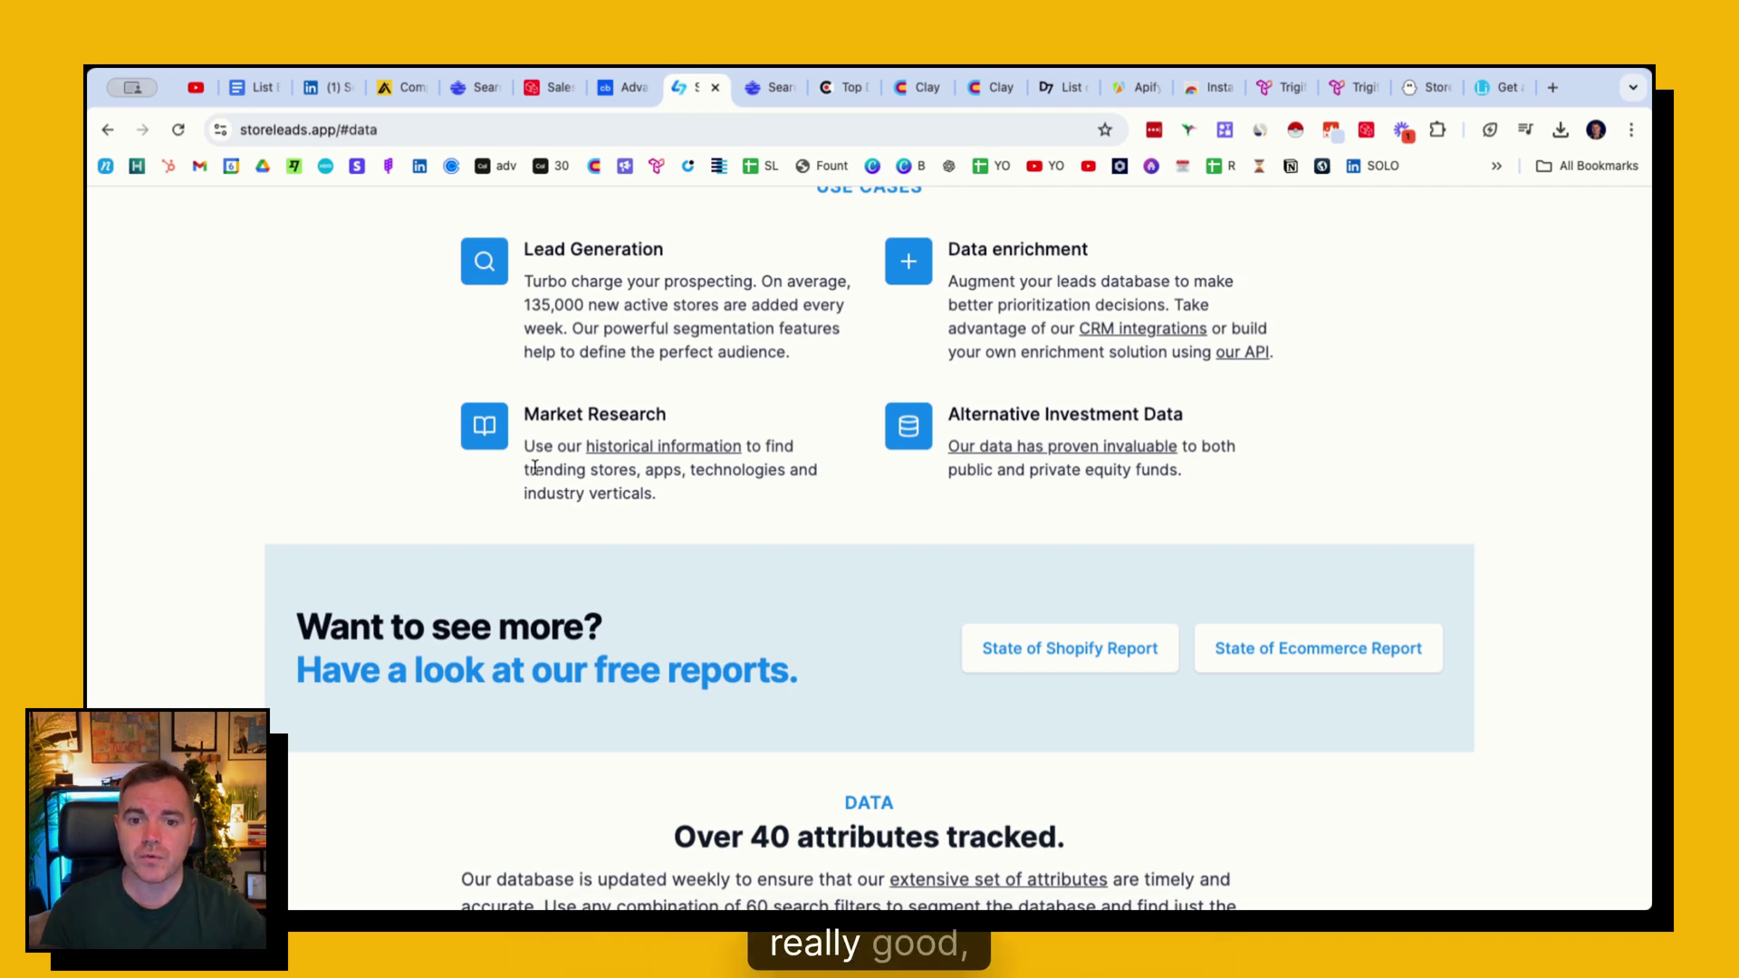
scroll(536, 471, down, 1)
scroll(534, 472, down, 7)
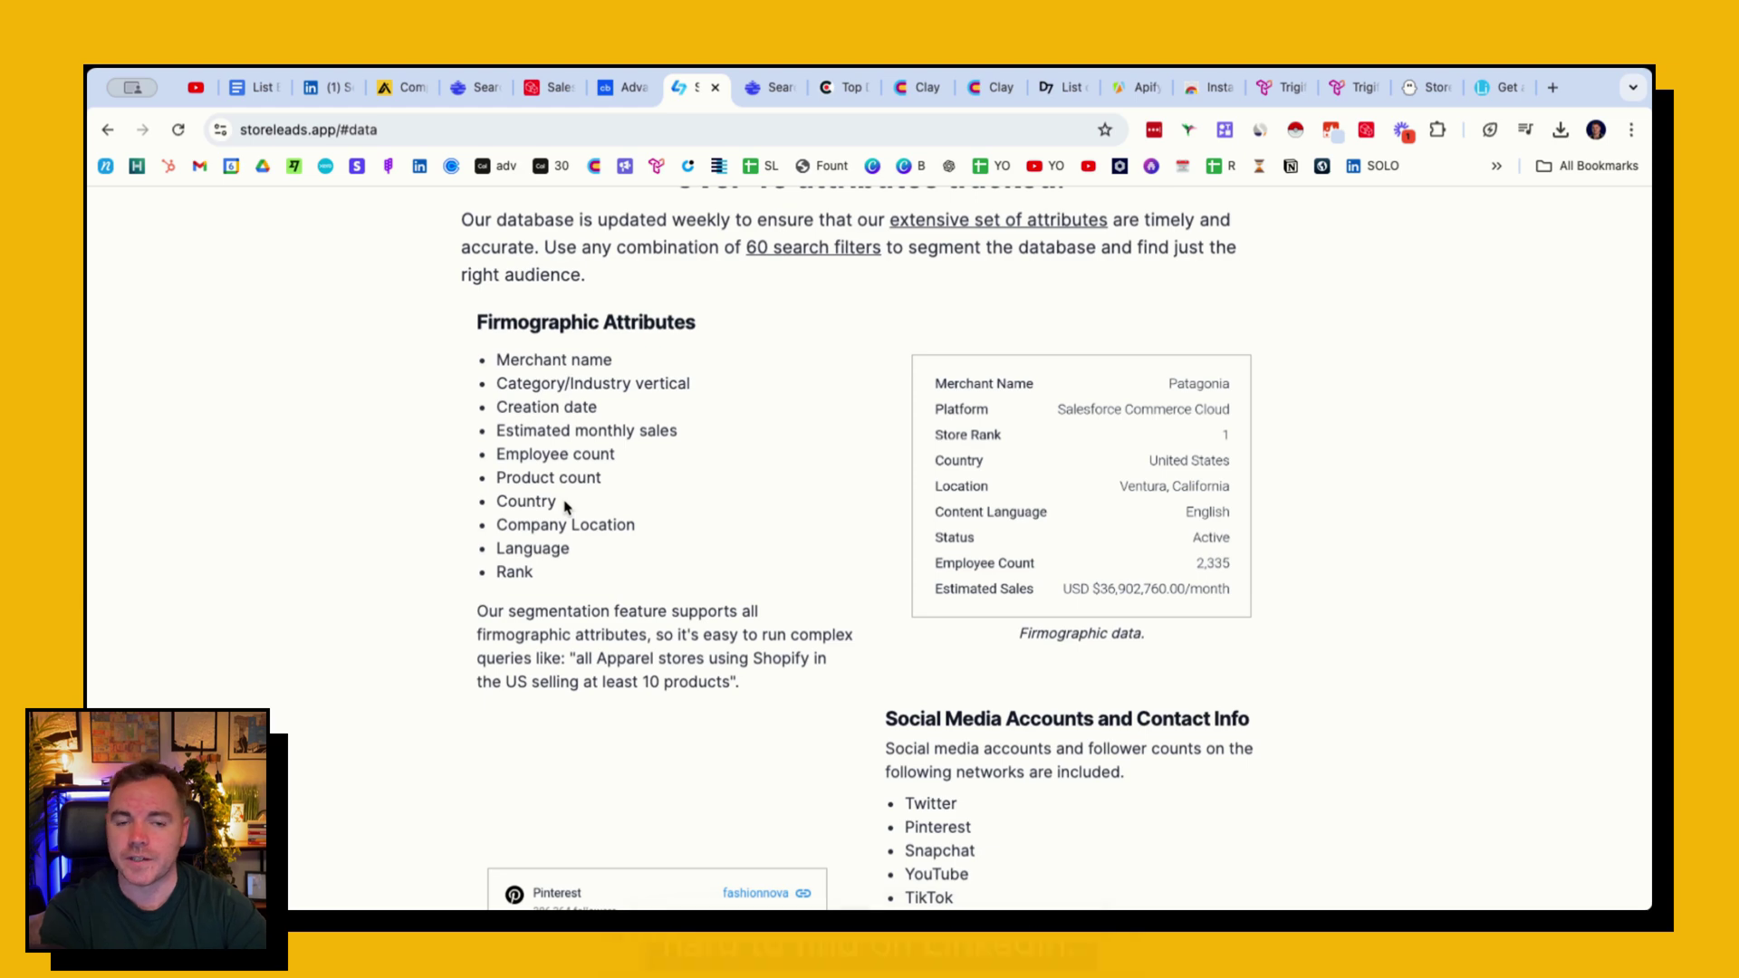
click(752, 88)
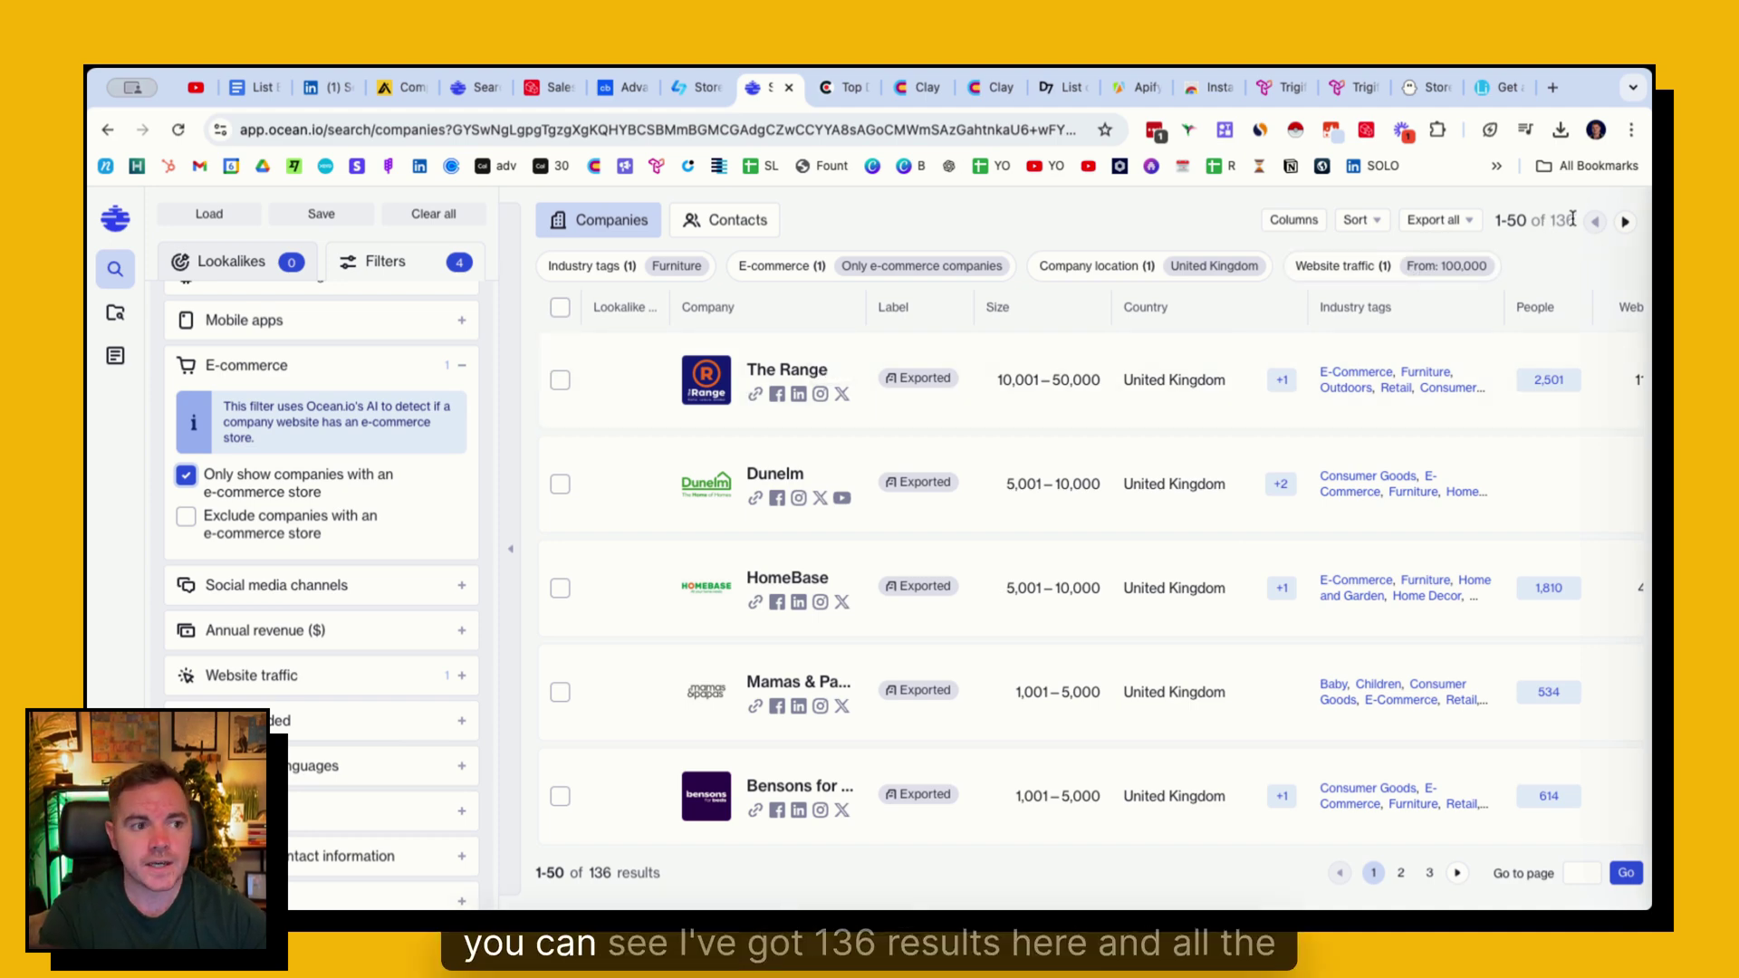
- Switch the Ocean.io results to the Contacts view, listing 11,559 people
scroll(292, 450, up, 5)
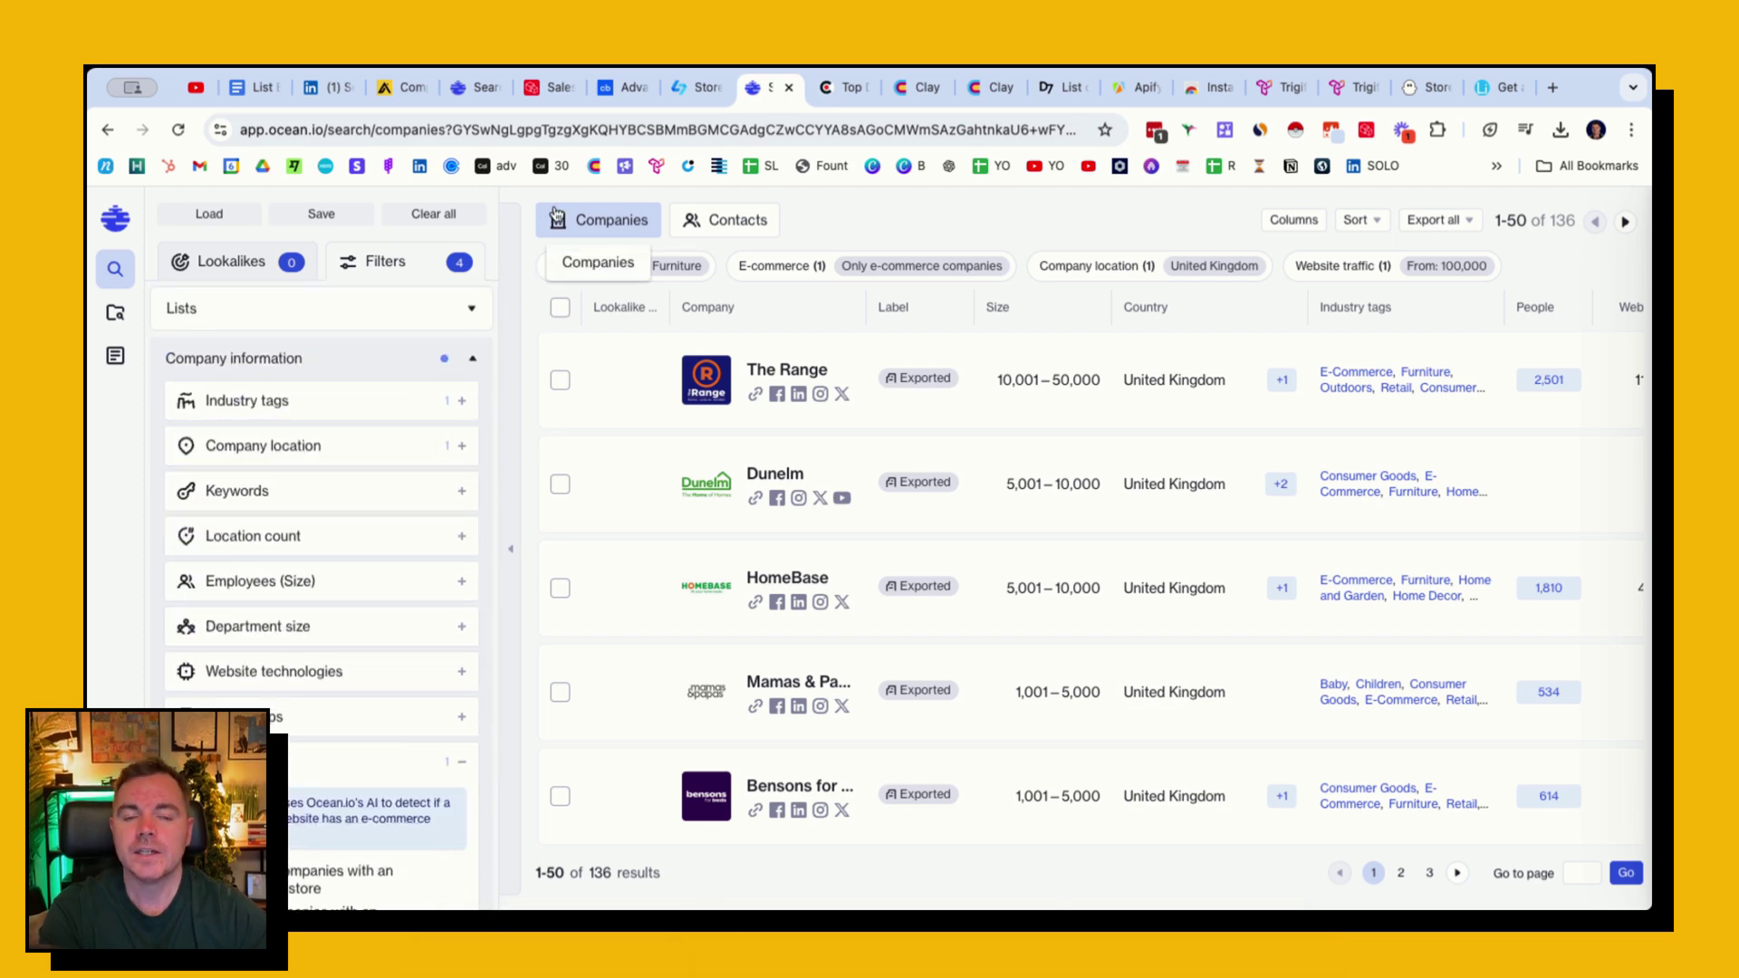
click(720, 227)
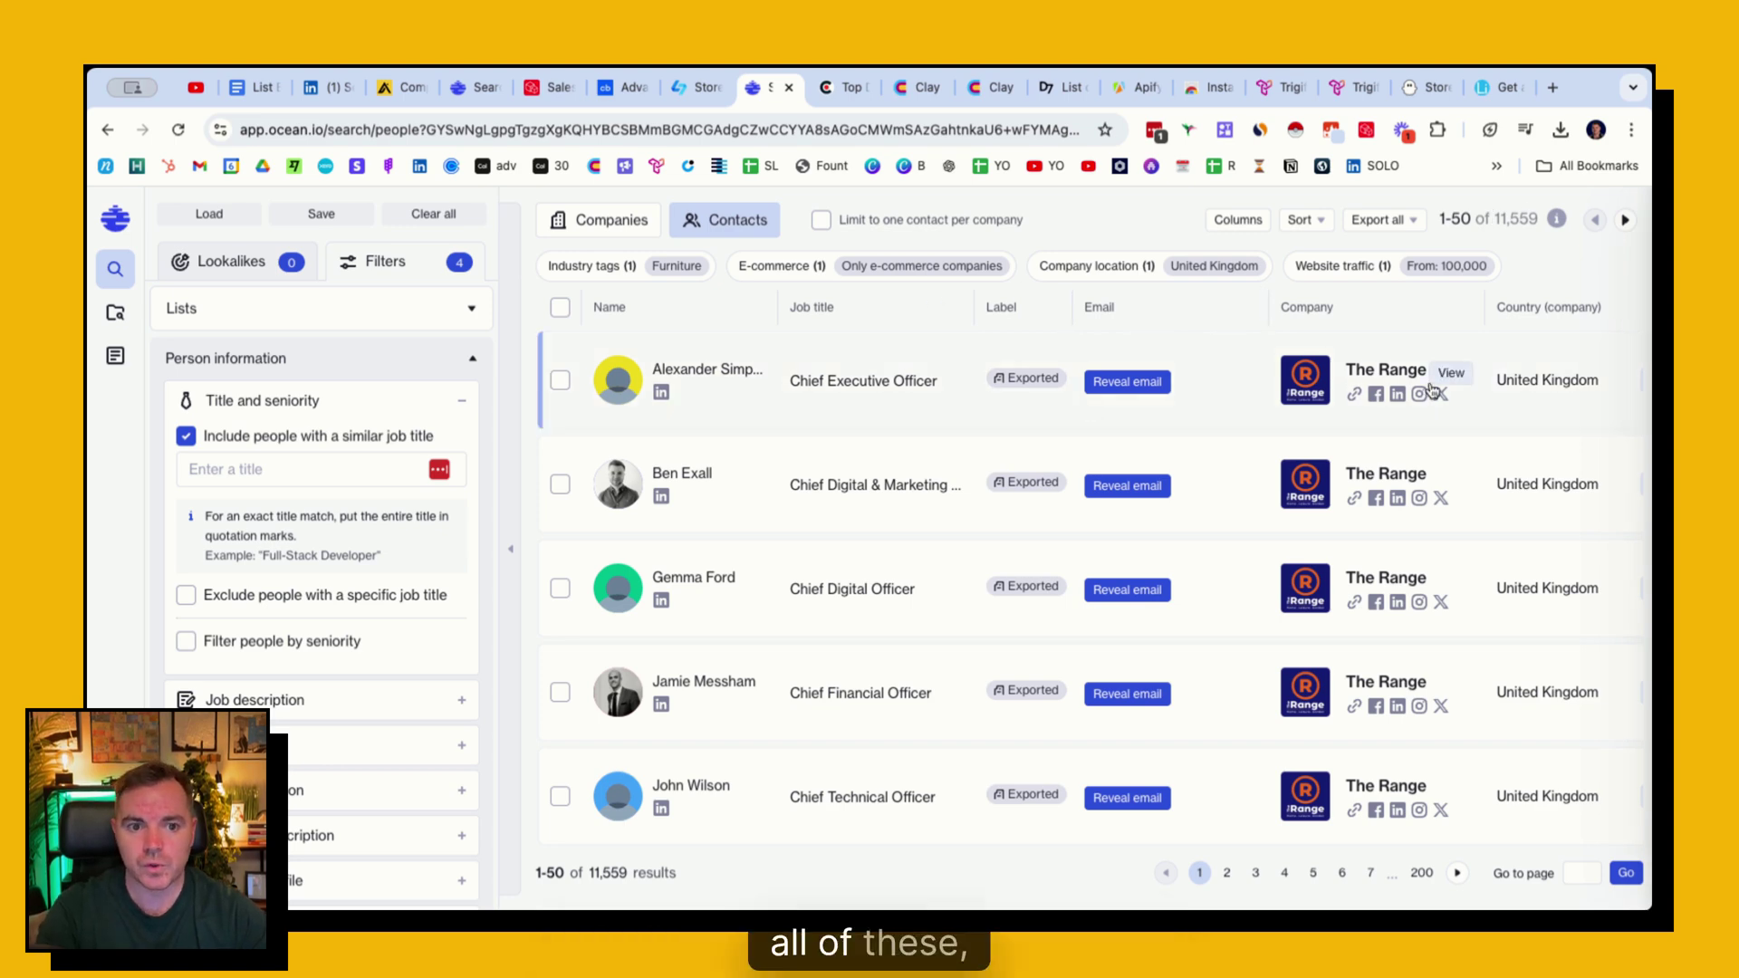
- Add 'ecommerce' as a job title filter, then remove it again
click(251, 468)
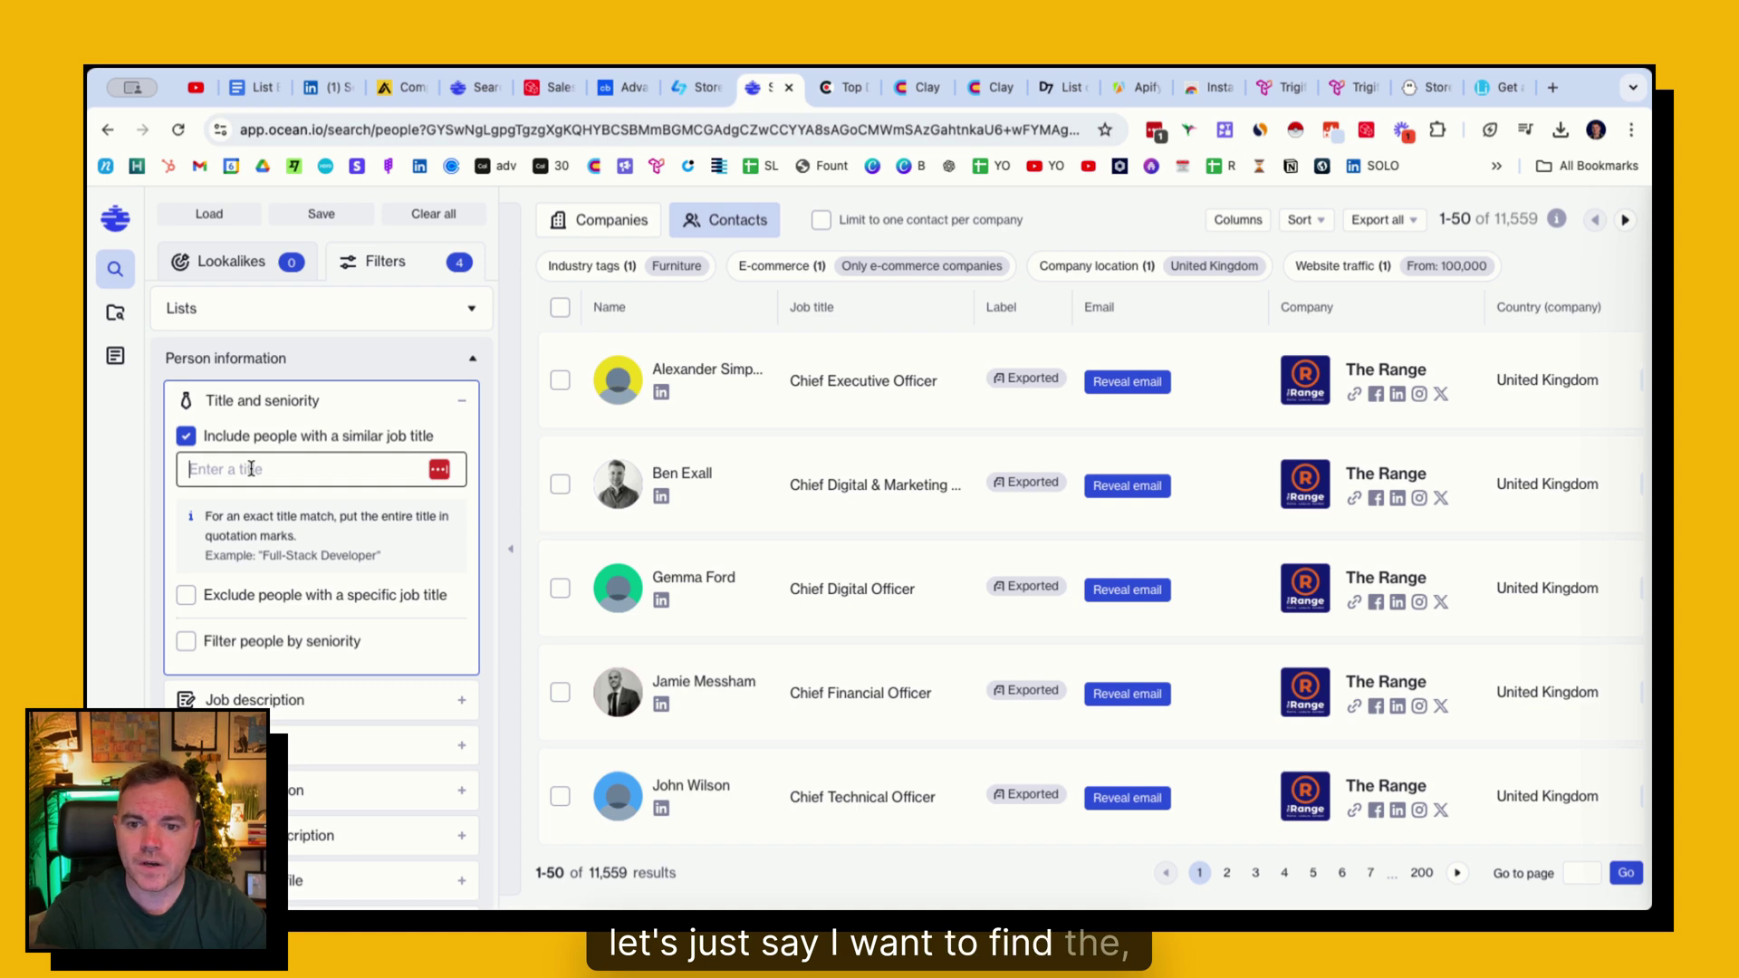
text(eco)
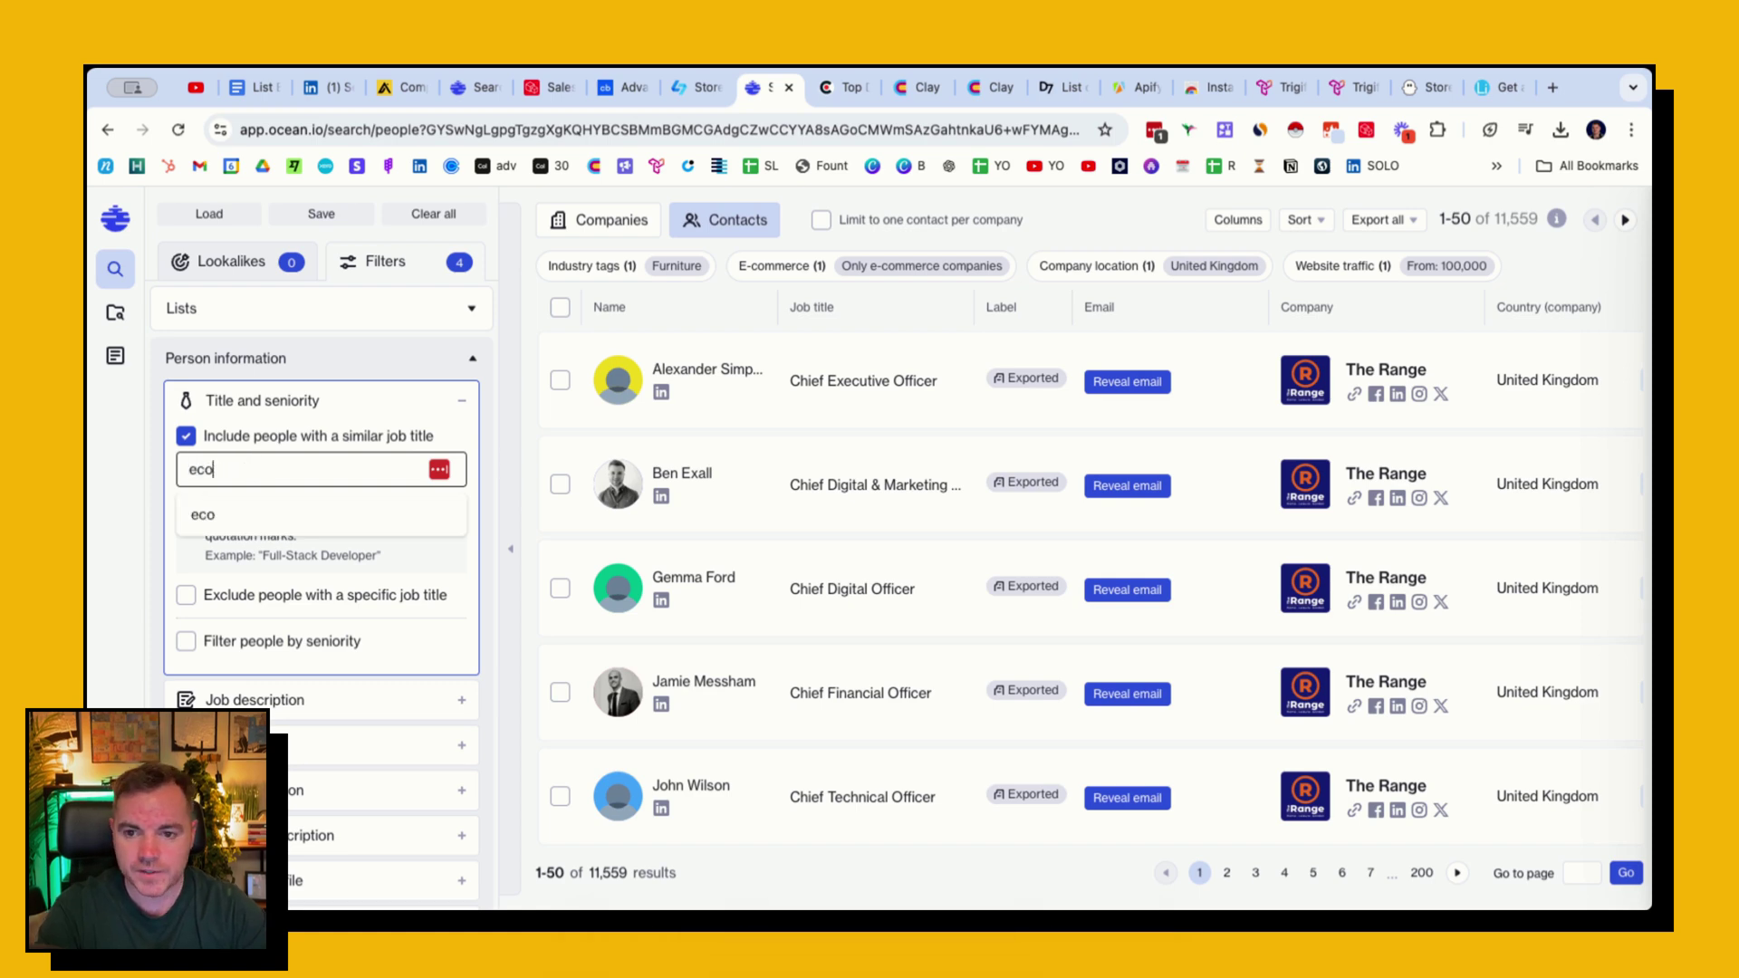
text(mmerce)
click(290, 507)
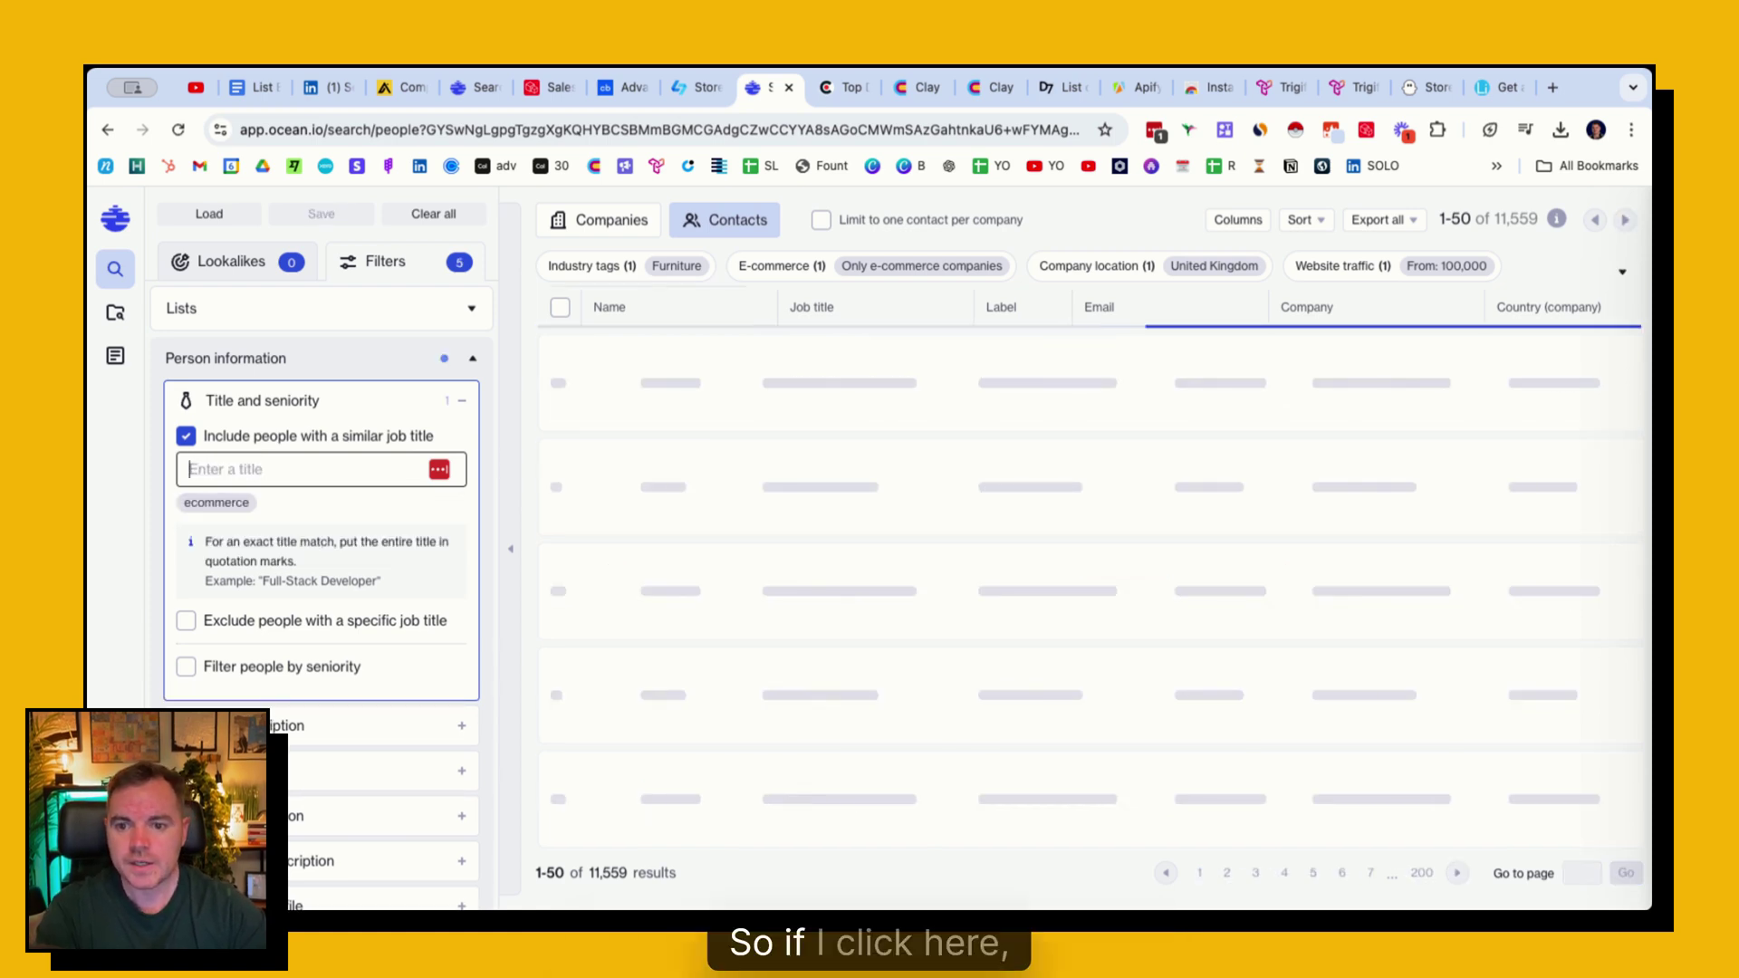
mouse_move(240, 505)
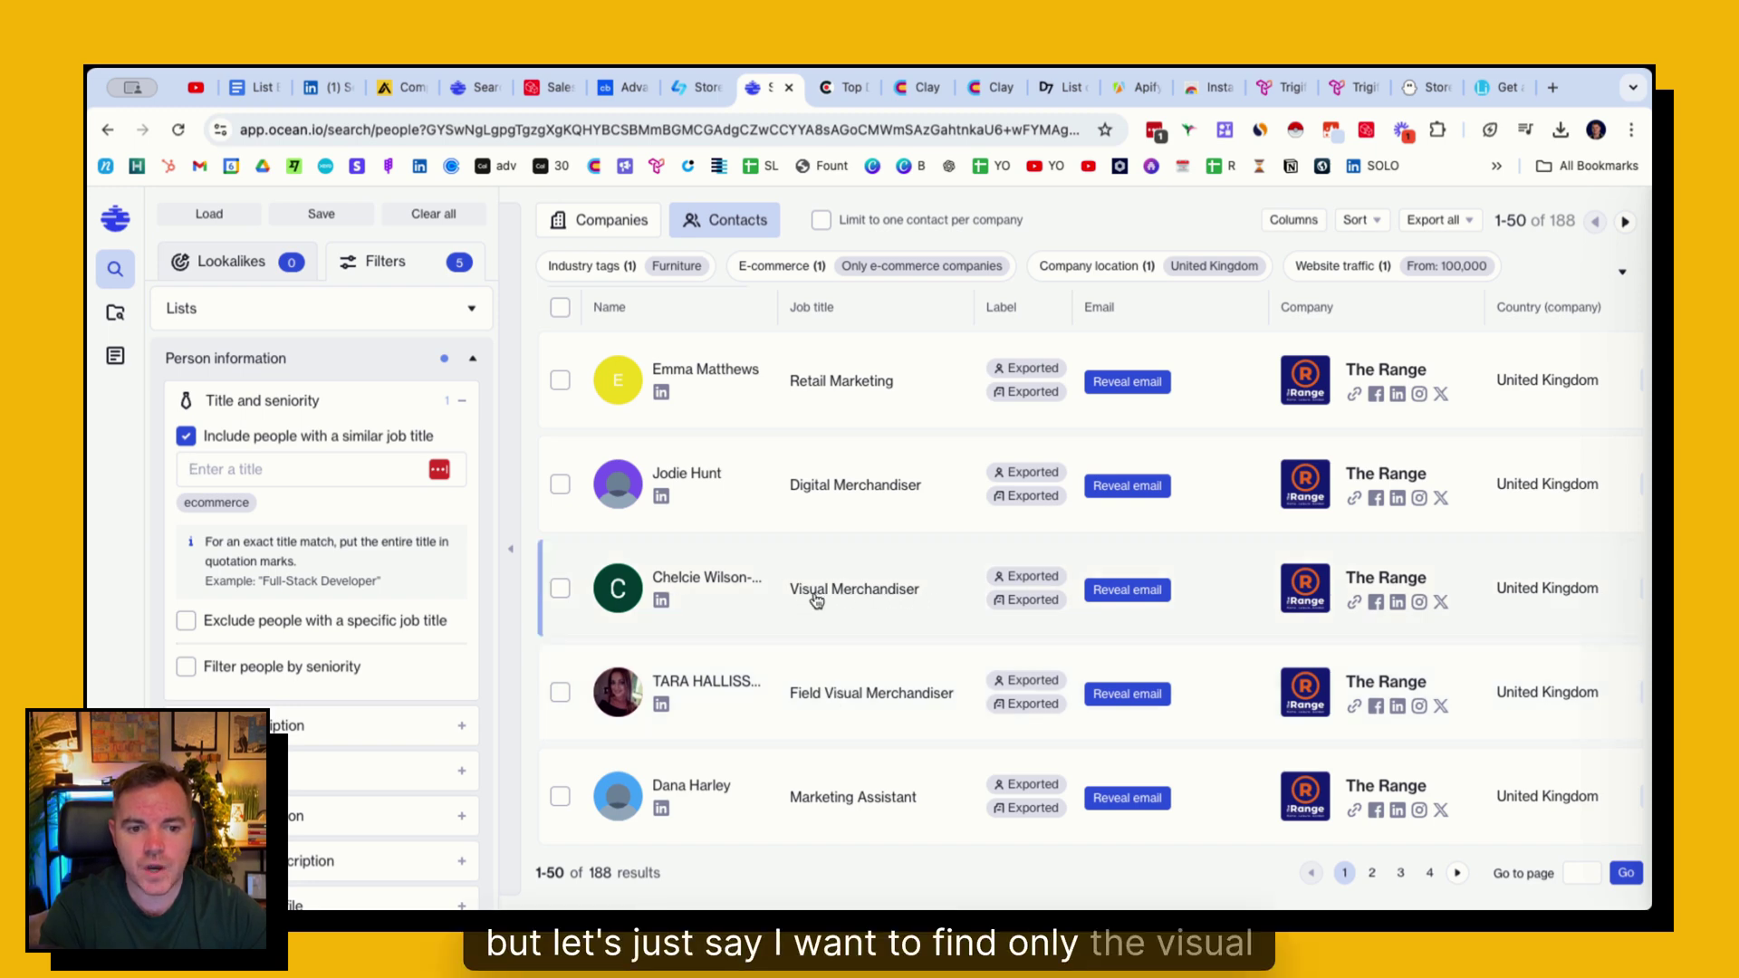
click(247, 506)
- Filter contacts to the exact title 'Visual merchandiser' (36 matches) and view the Export all options
click(261, 464)
text("Vi)
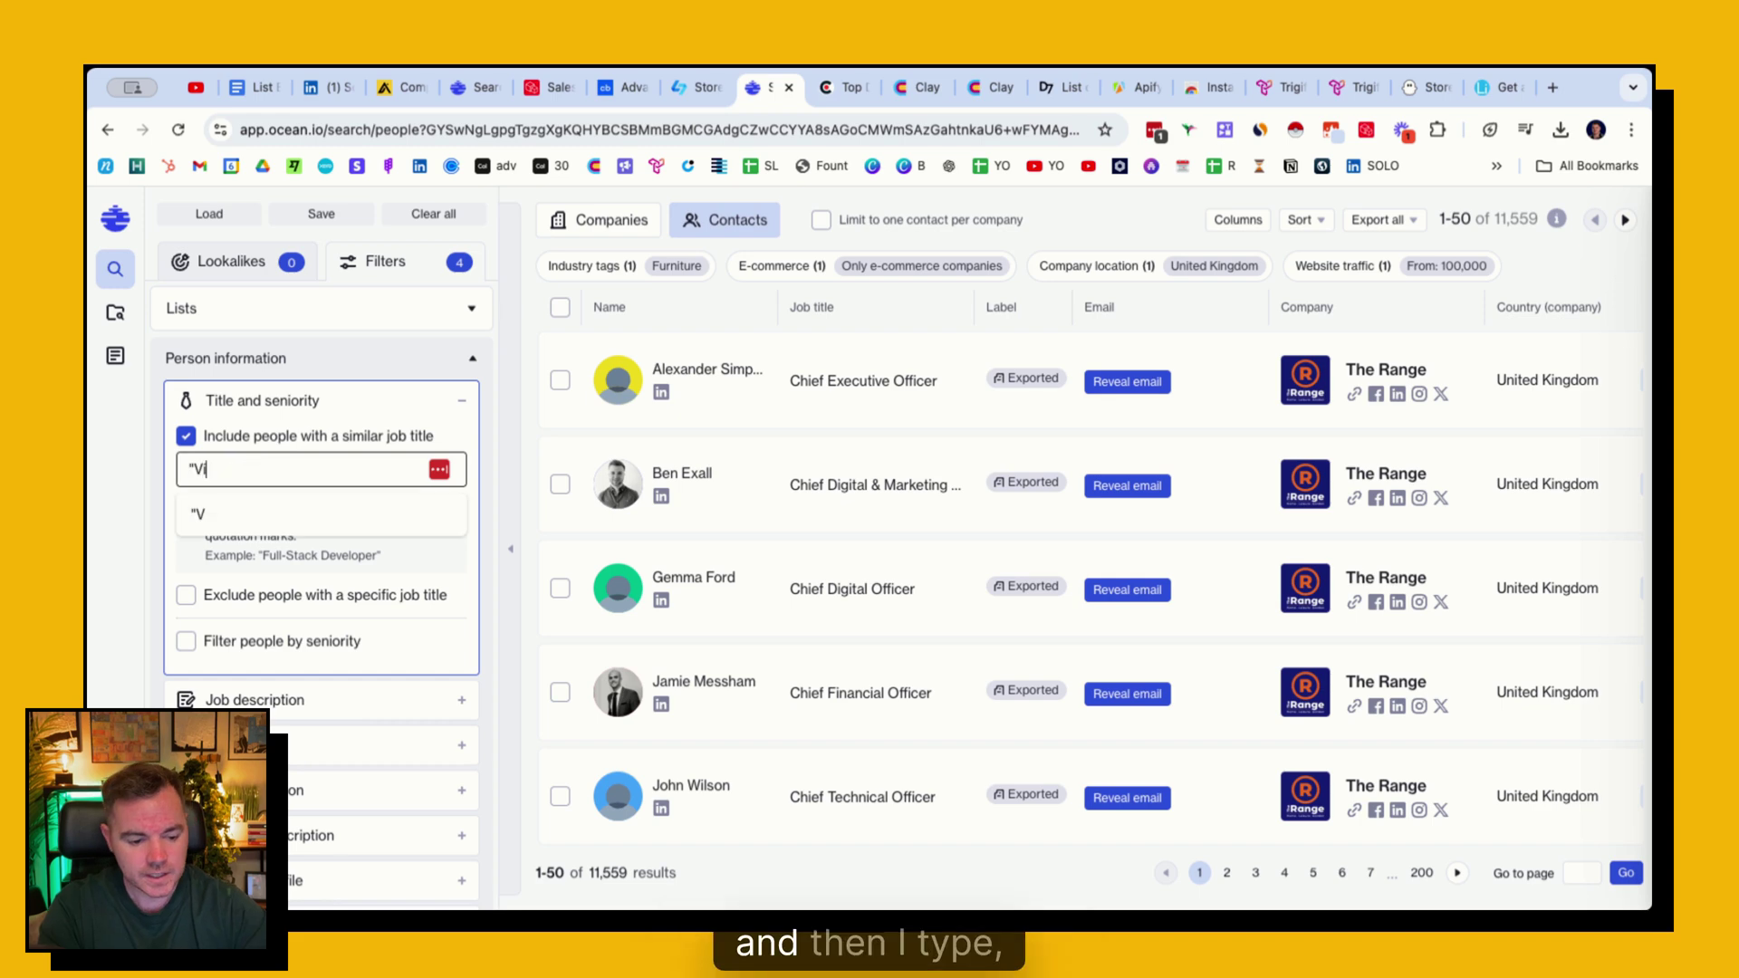
text(sual merchandis)
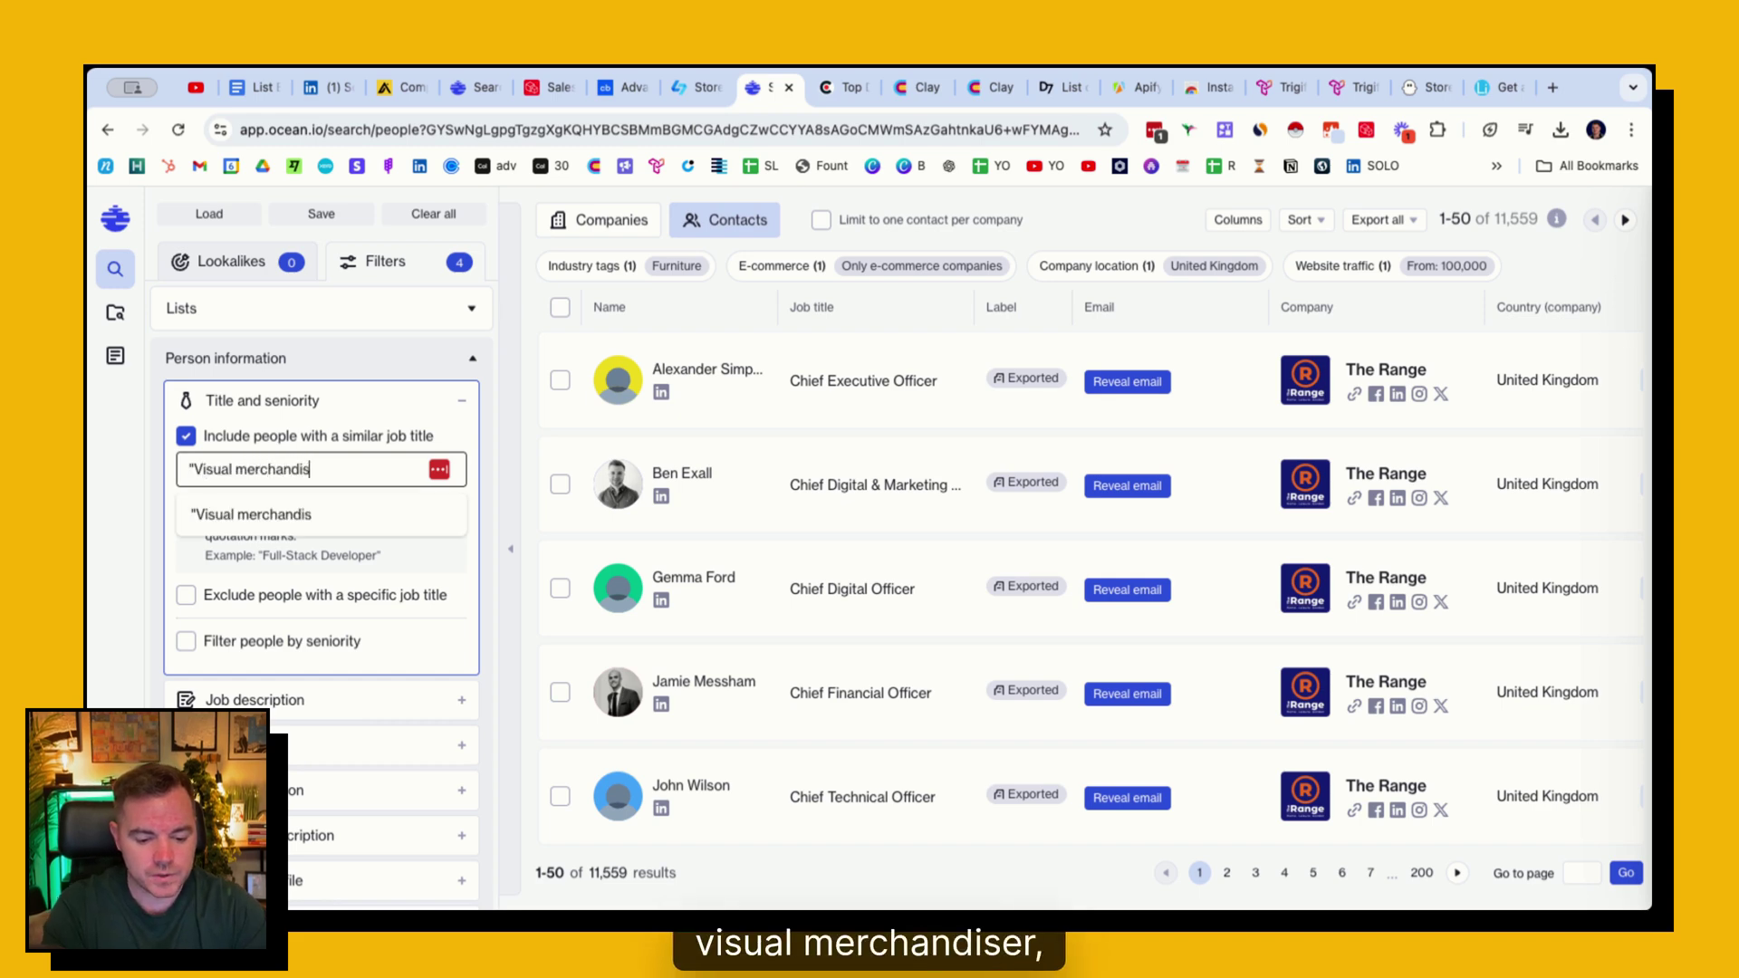
text(er")
key(Return)
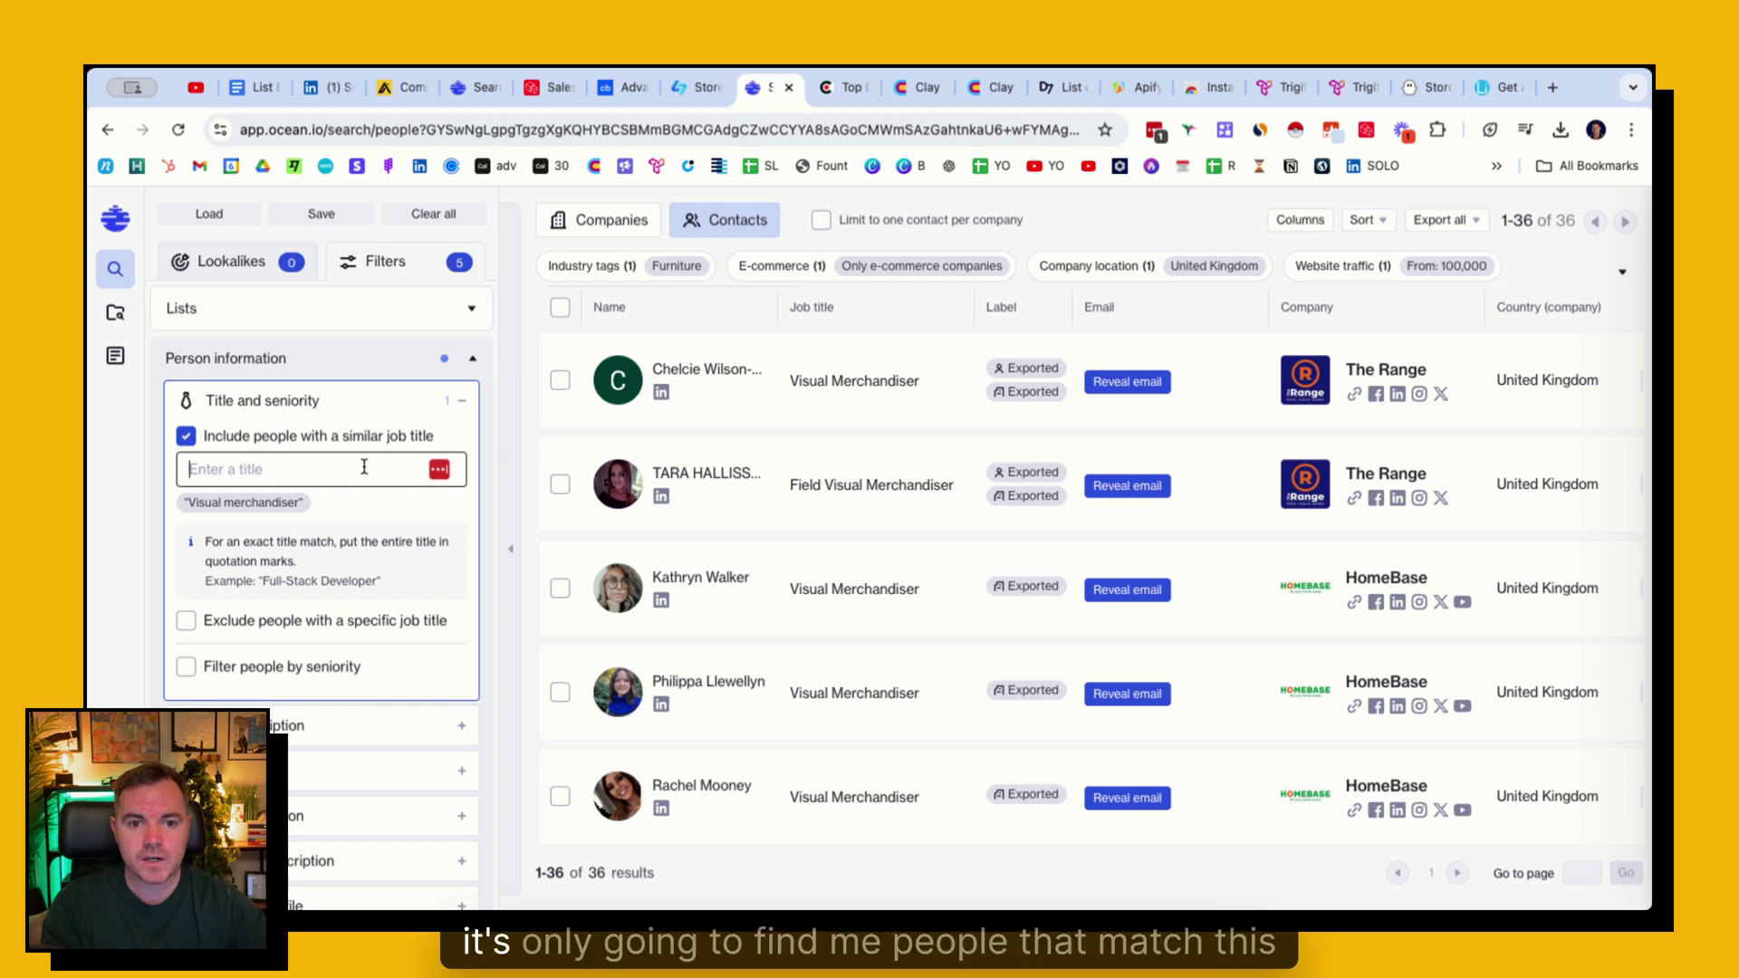
click(843, 366)
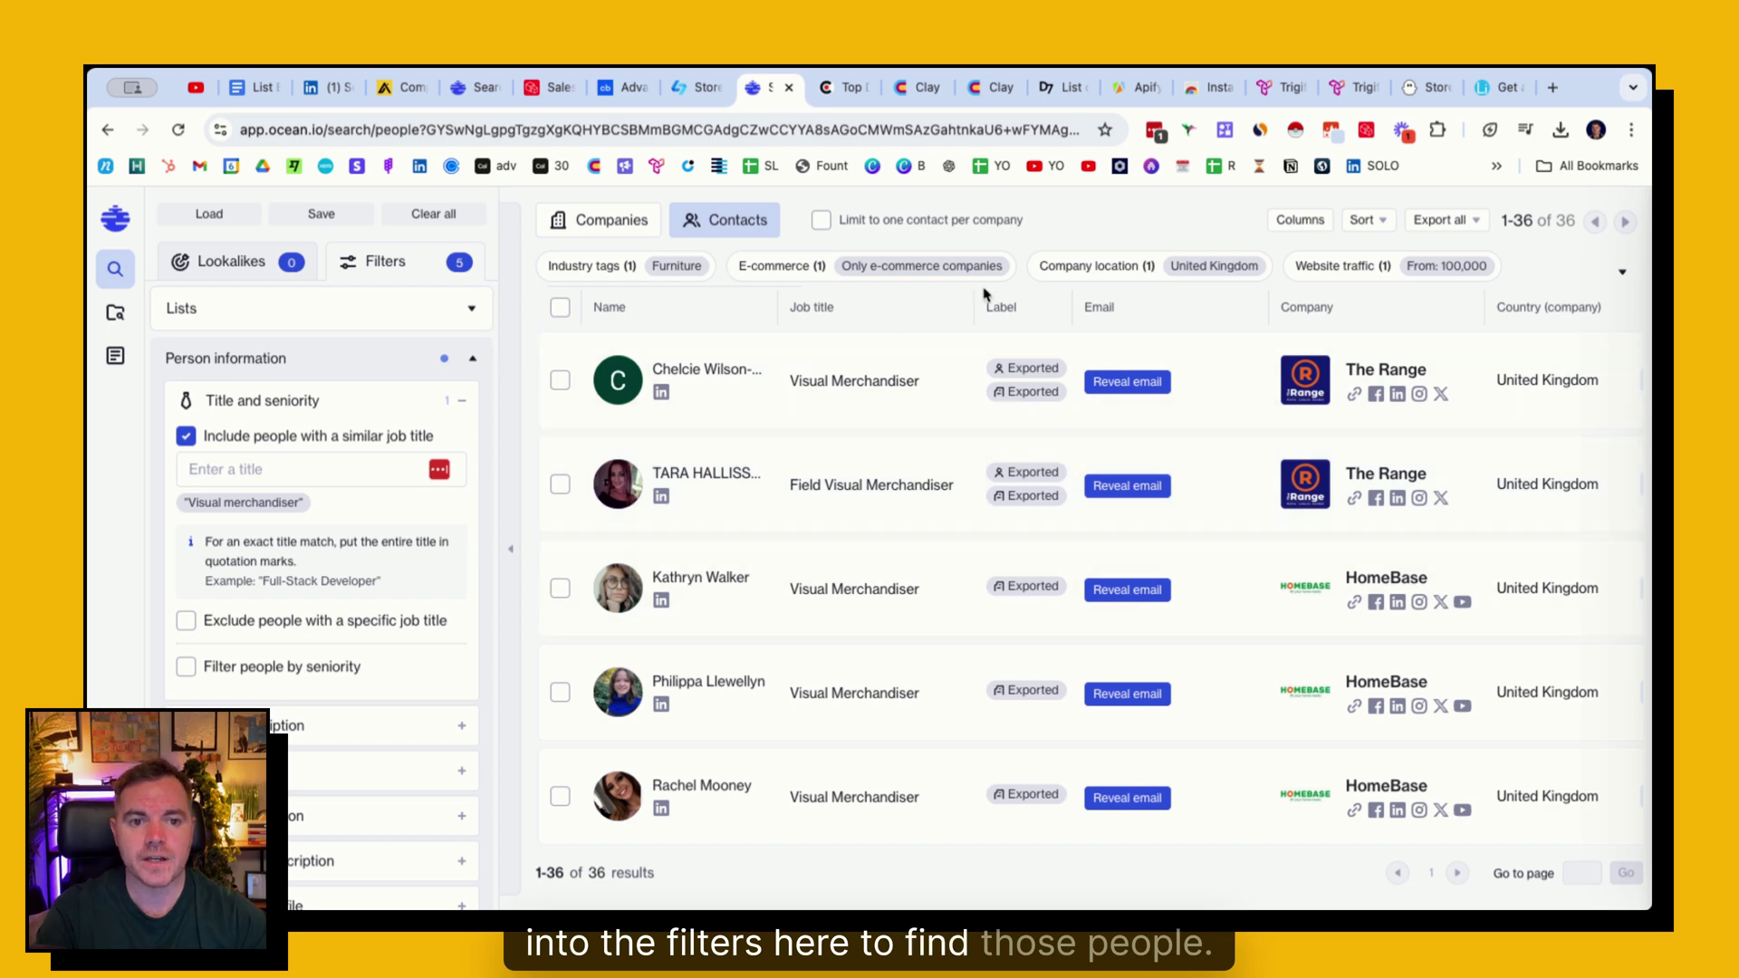
click(1436, 222)
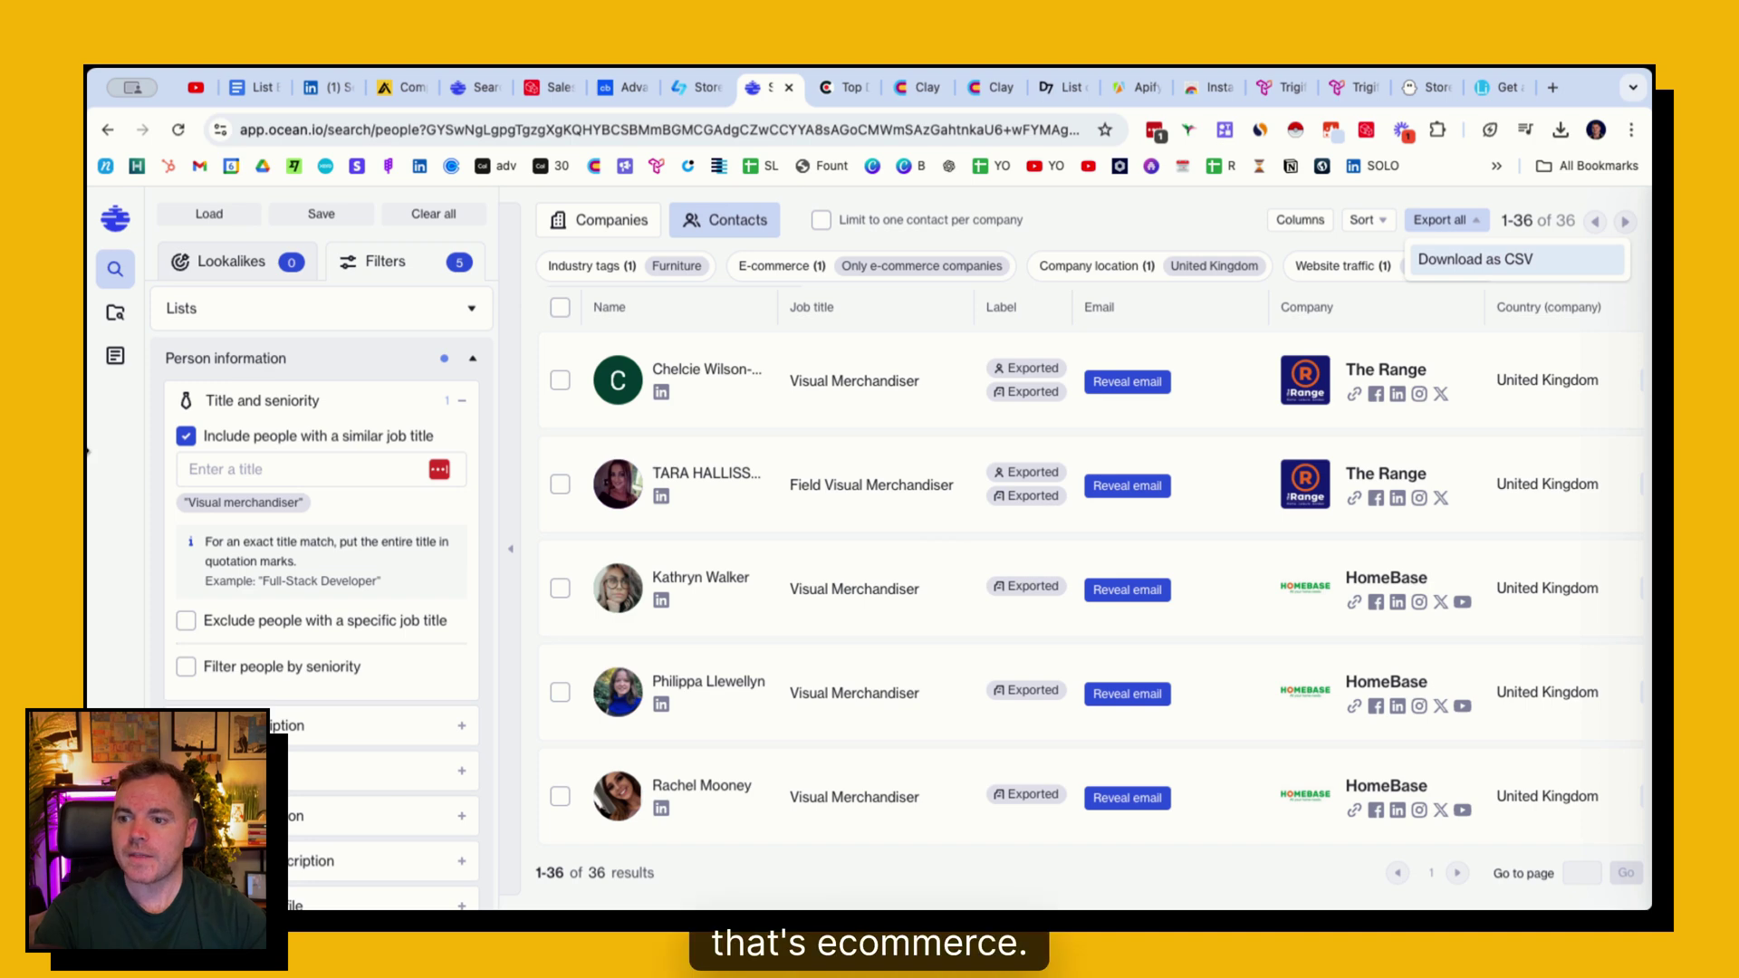
click(849, 90)
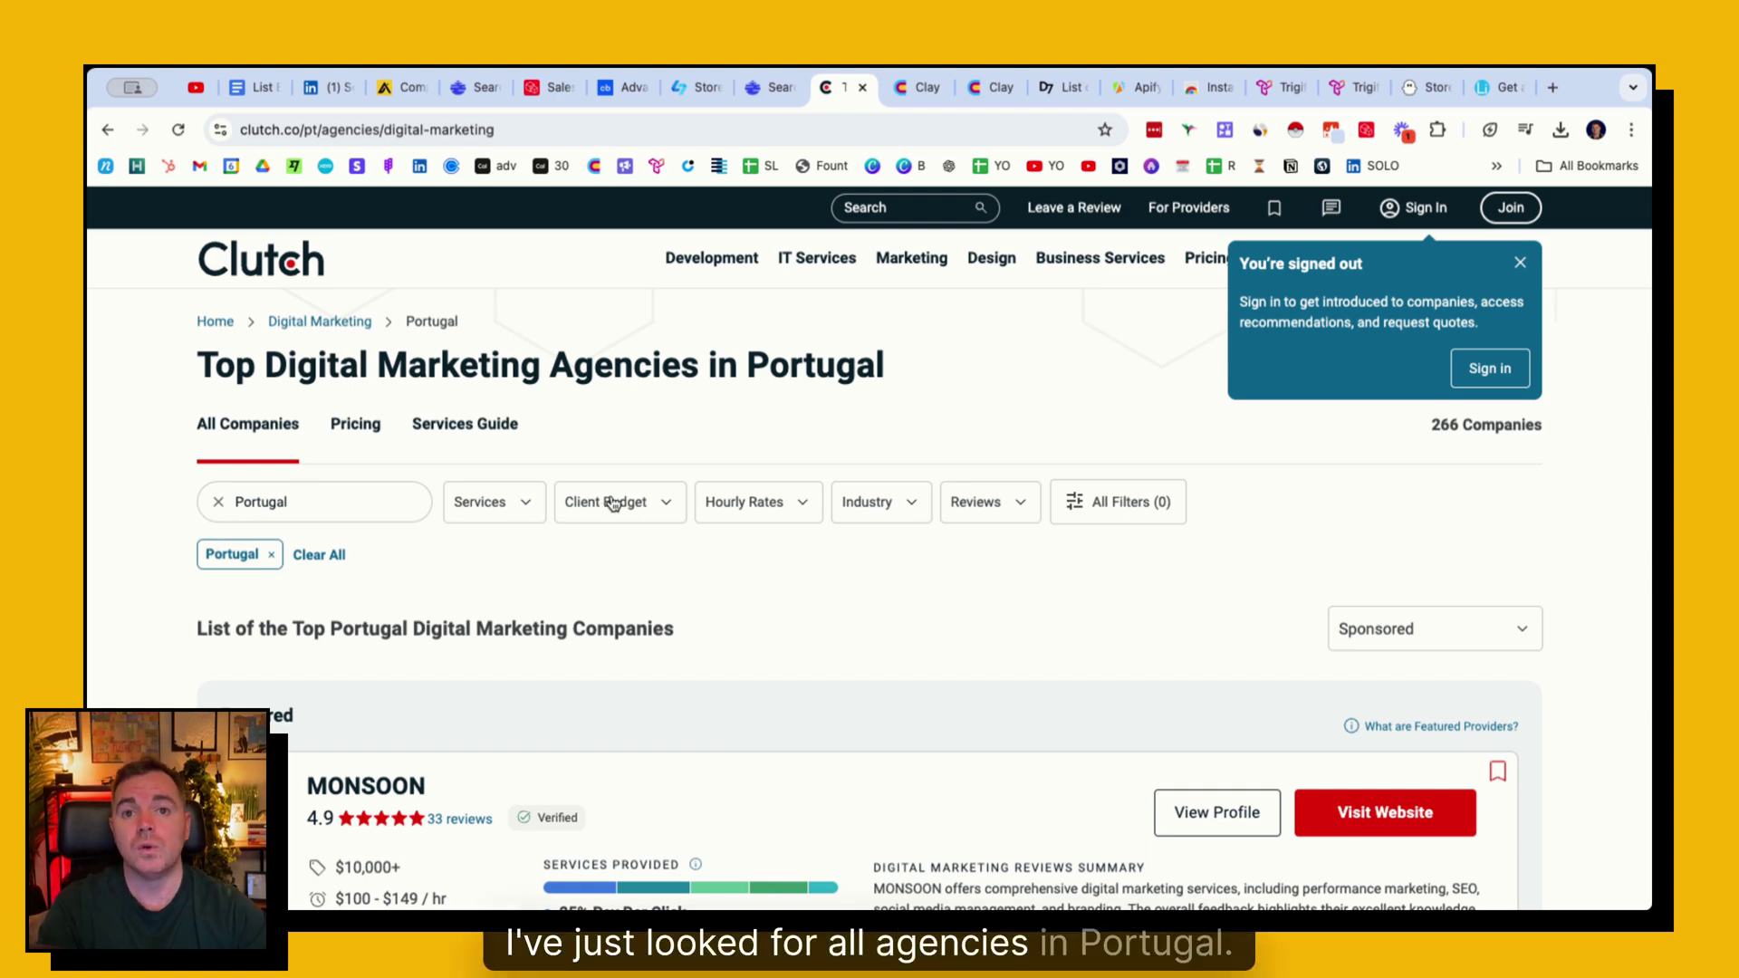
- Browse Clutch's 266 Portugal digital marketing agencies, then go to the Clay workspace
scroll(607, 504, down, 9)
scroll(611, 503, down, 9)
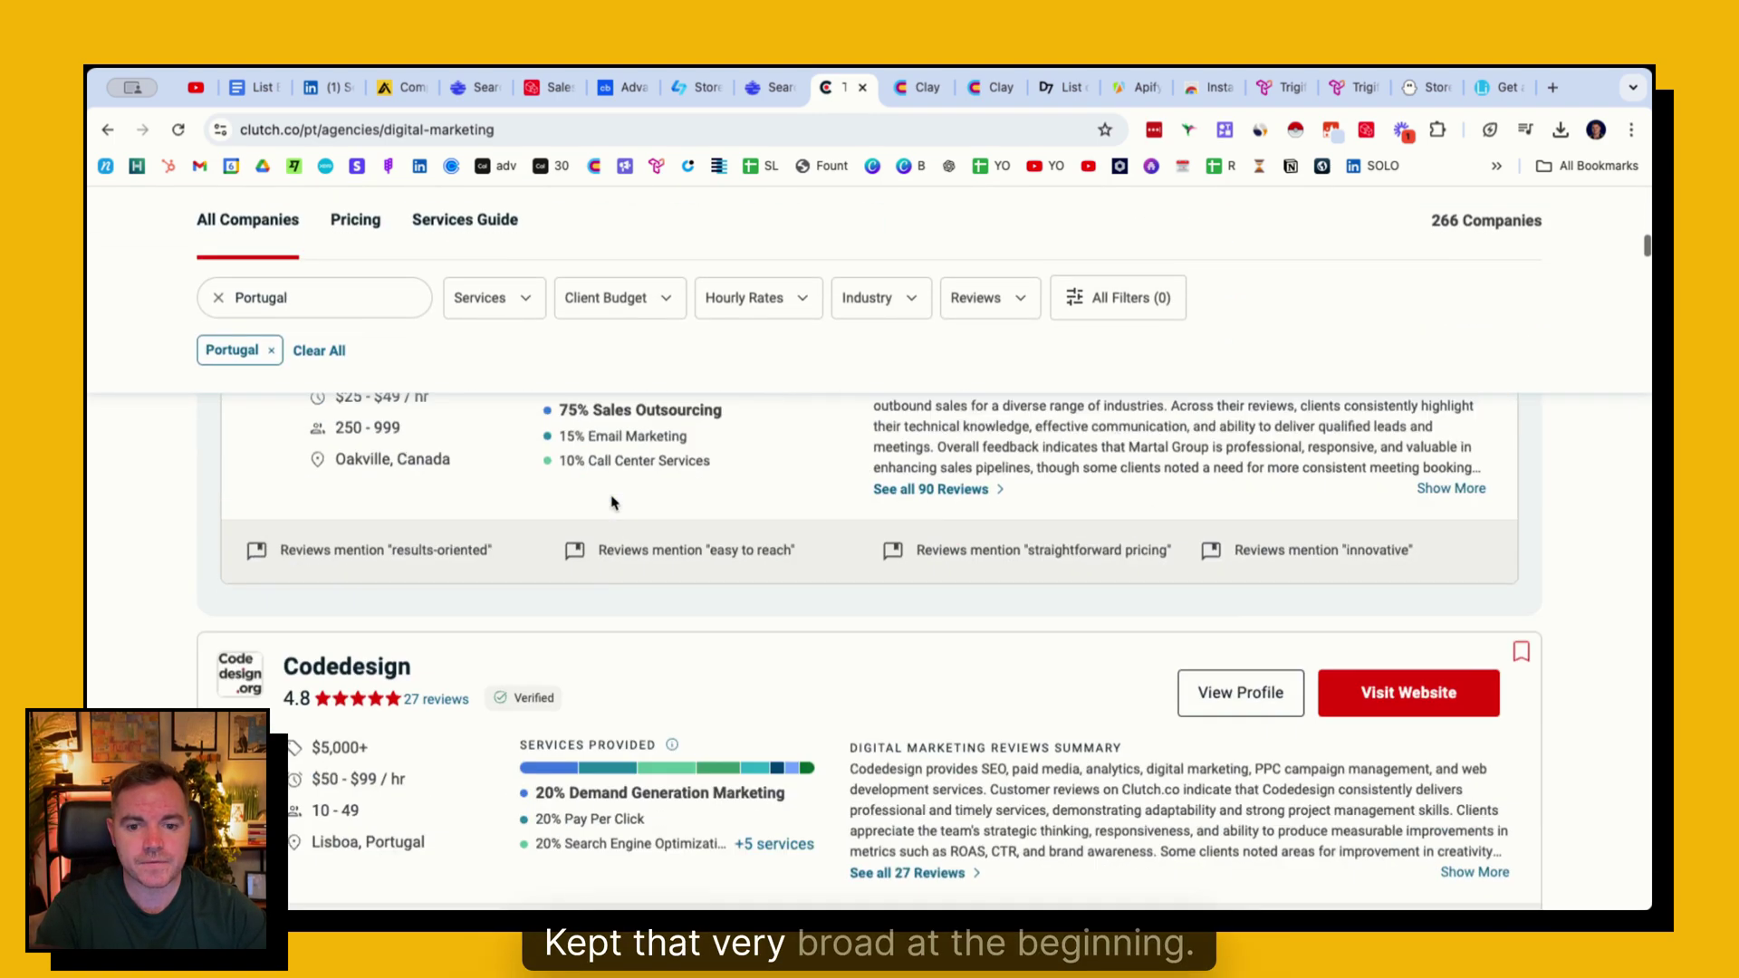
scroll(611, 503, up, 5)
scroll(611, 502, down, 5)
scroll(611, 502, down, 8)
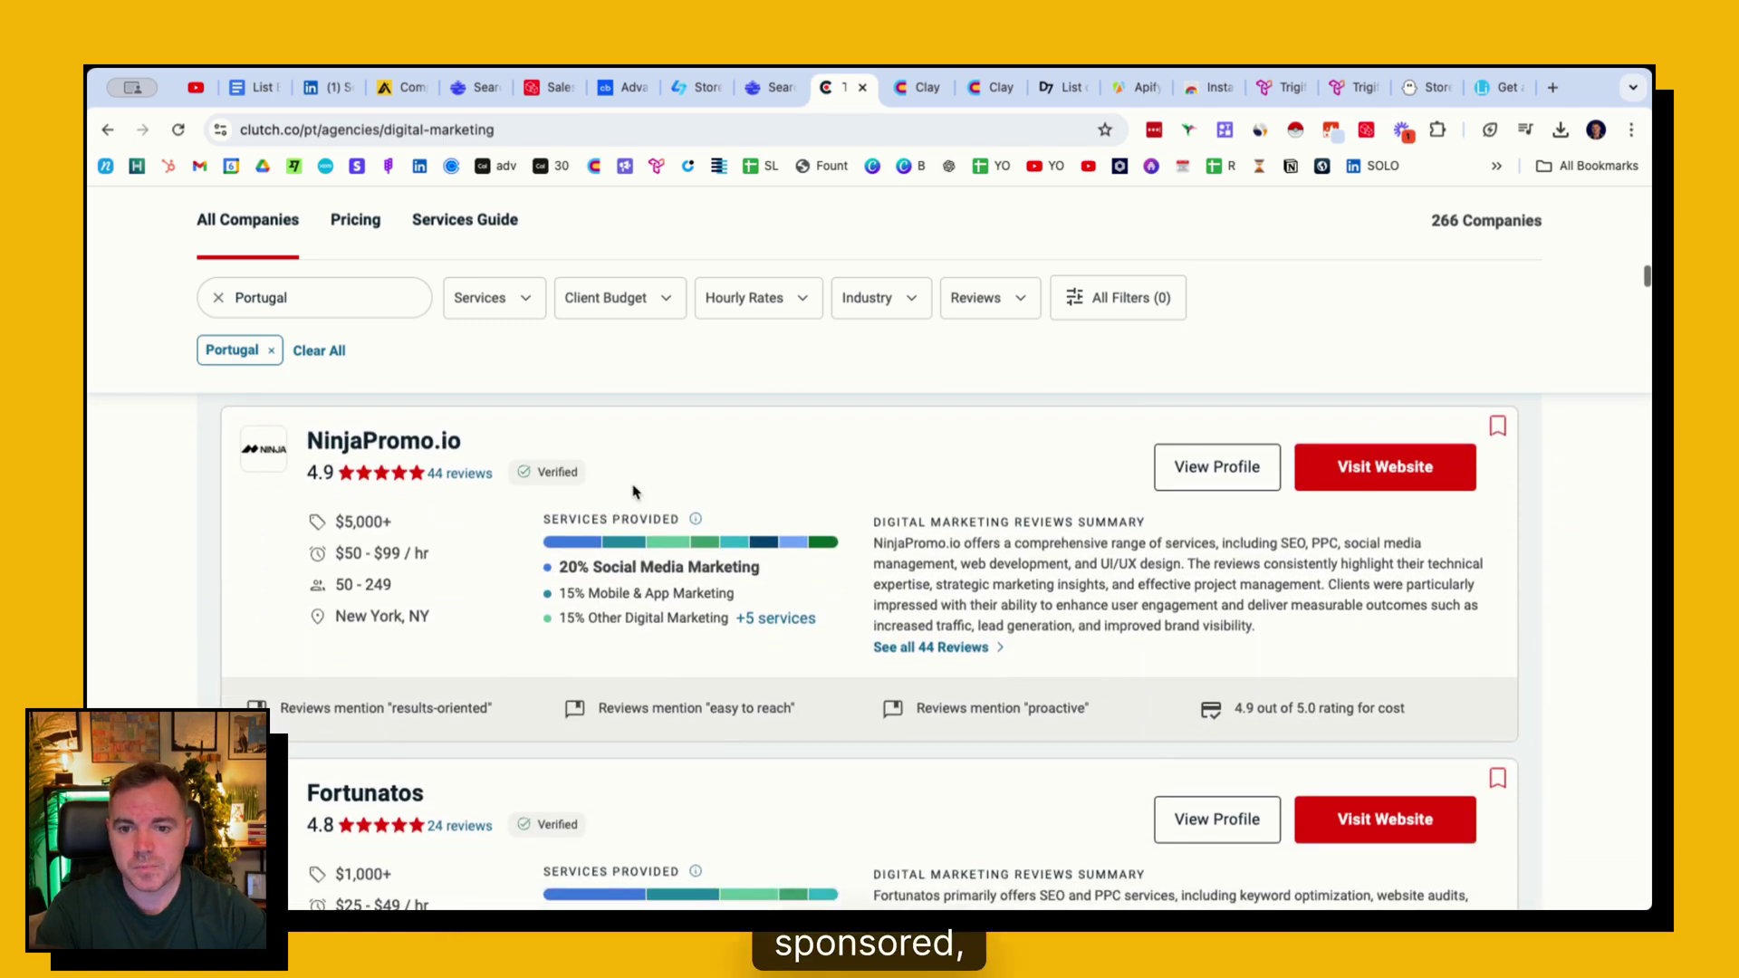
scroll(611, 503, down, 10)
scroll(633, 486, down, 7)
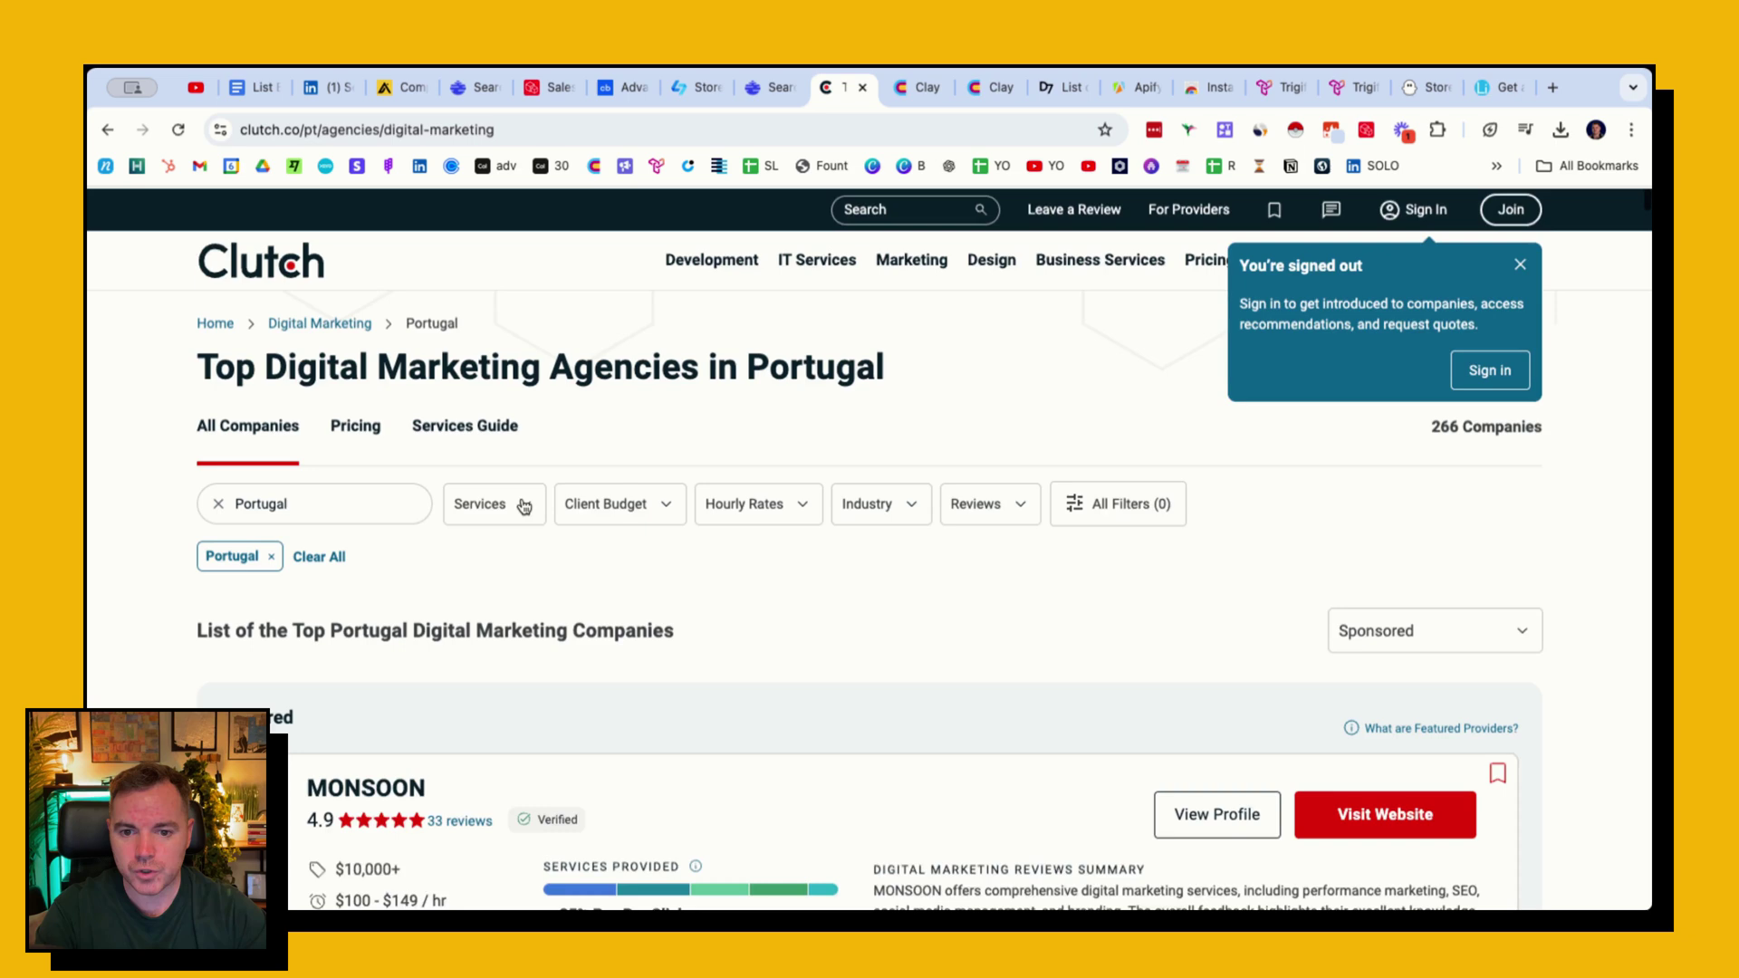
scroll(523, 503, down, 5)
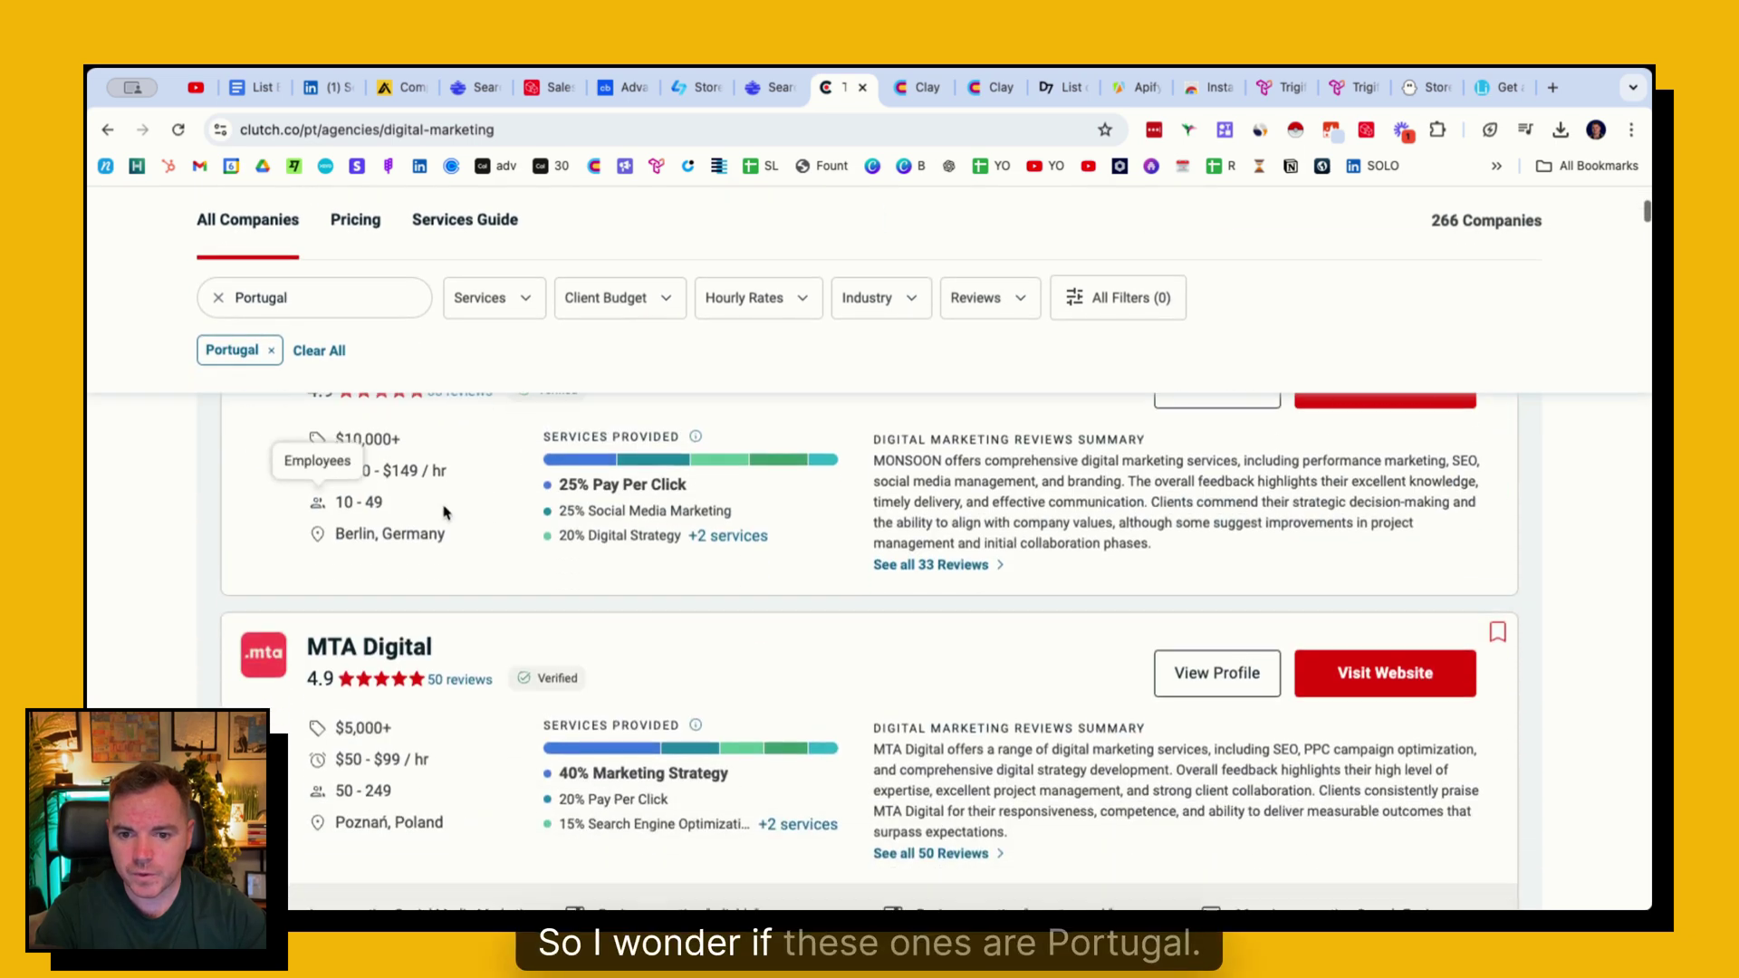
scroll(469, 533, down, 10)
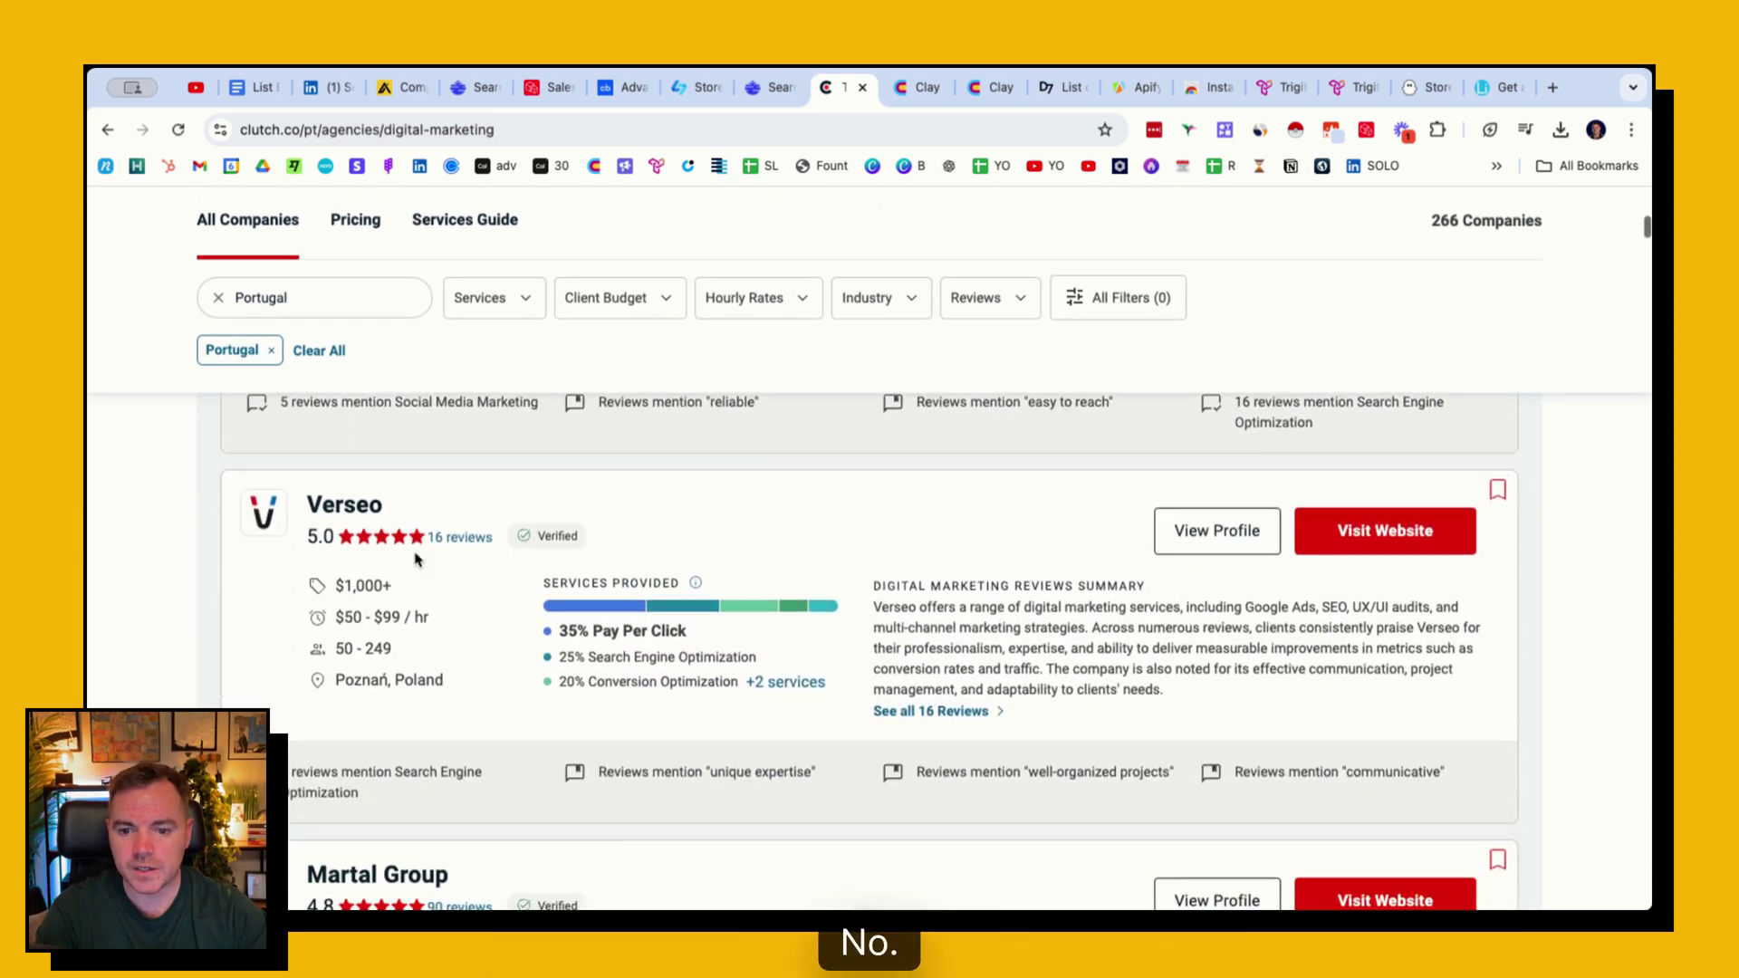
scroll(421, 544, down, 5)
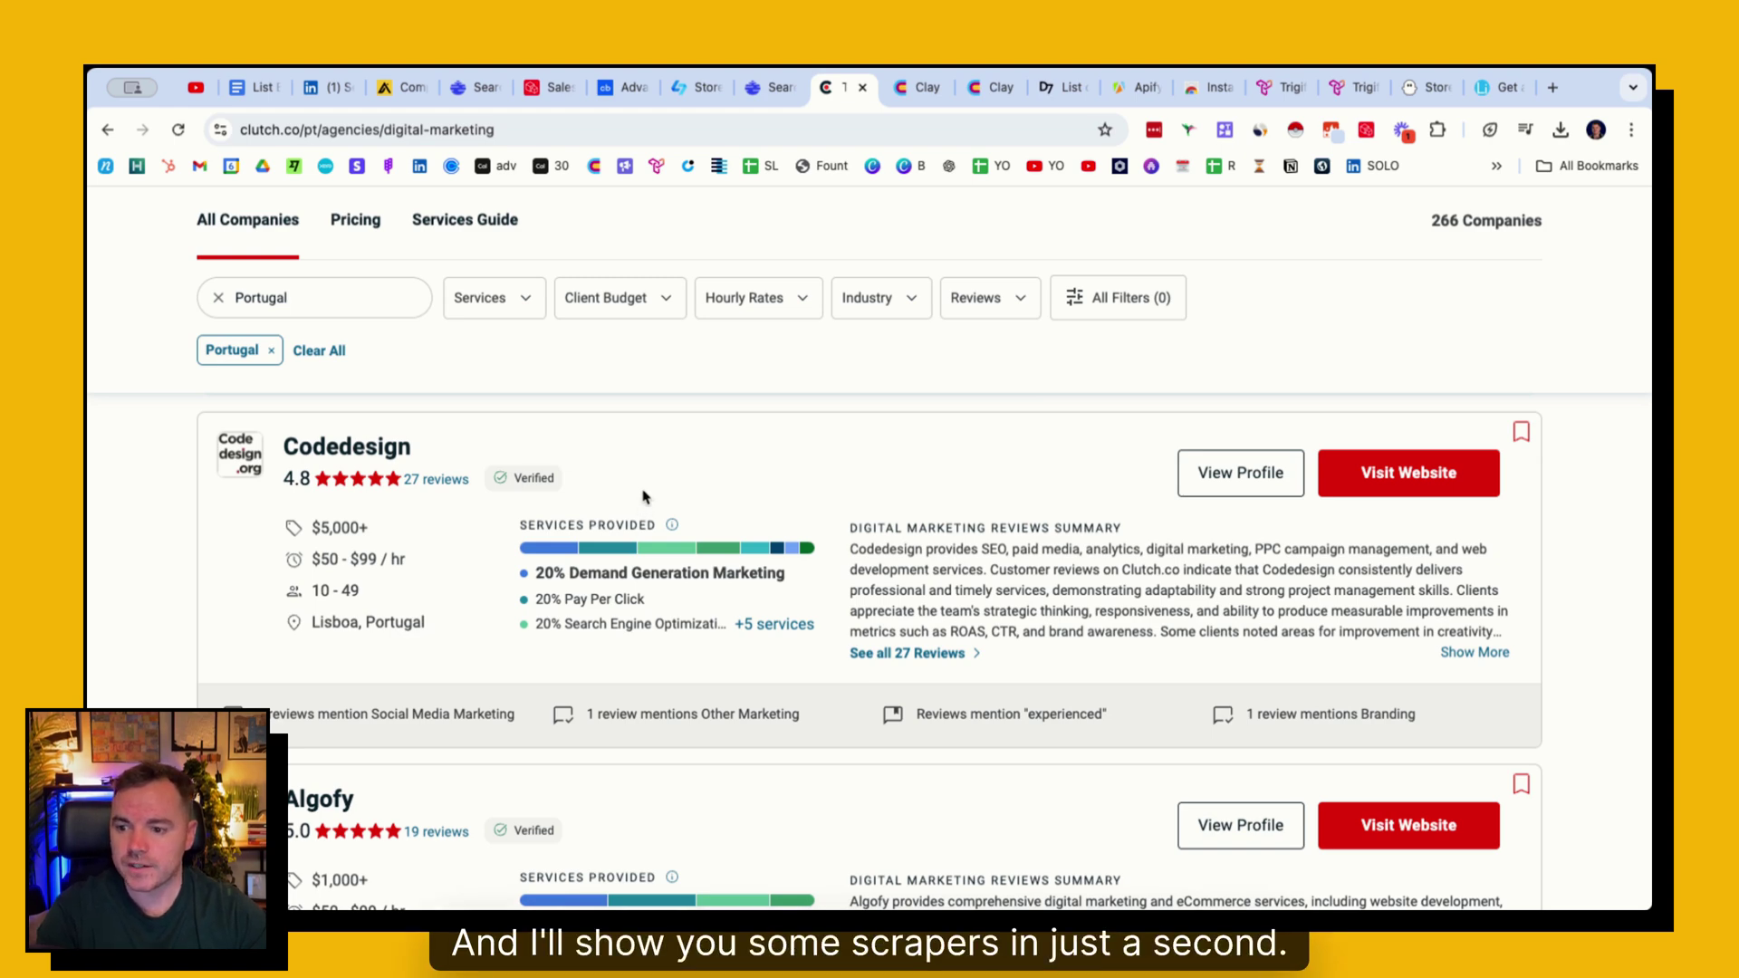
click(917, 87)
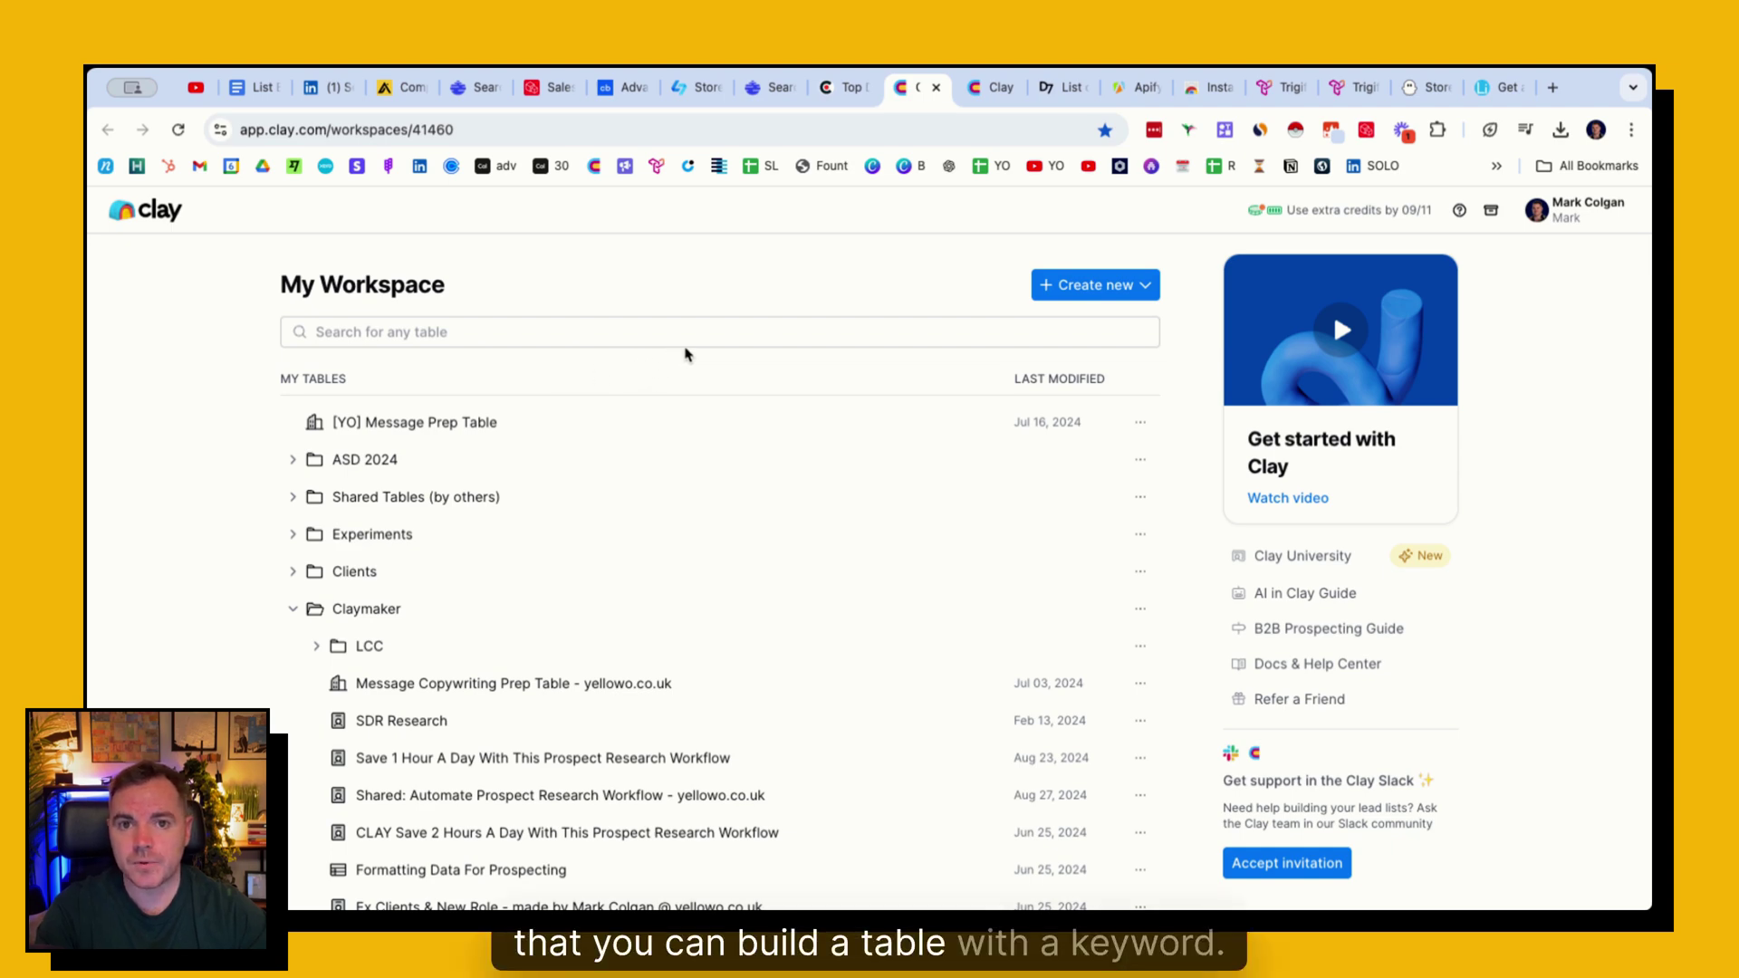
- Create a new Clay table that starts from the Find companies search
click(1106, 286)
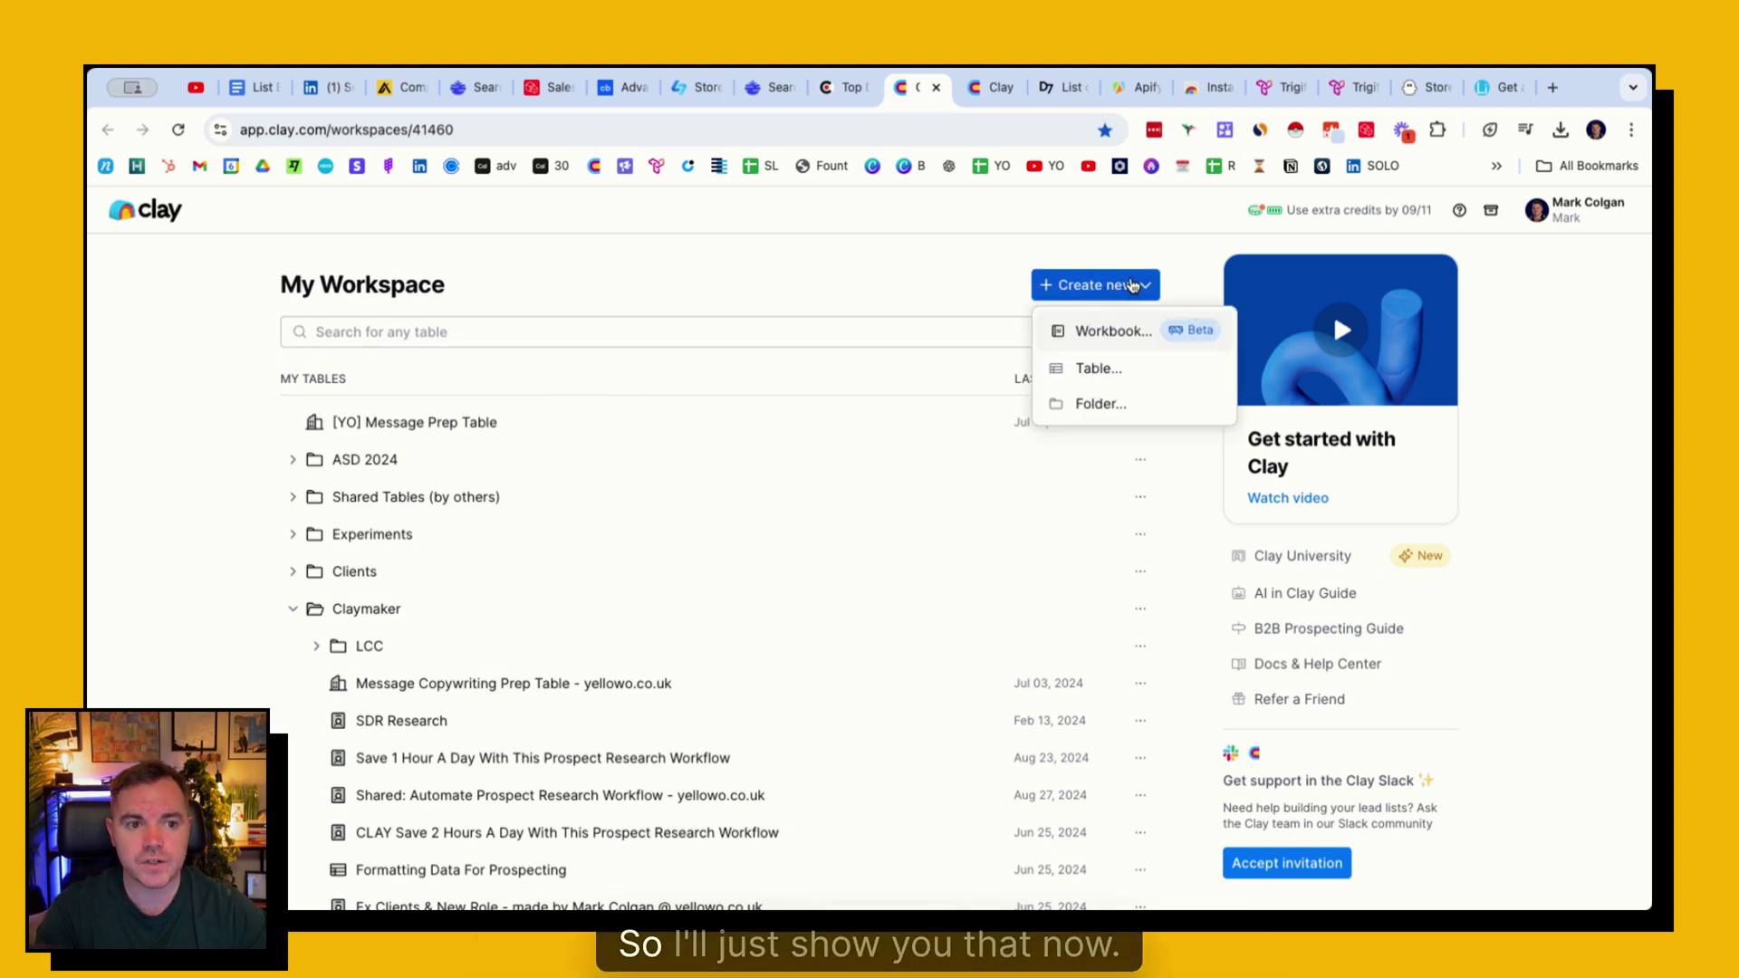
click(1114, 368)
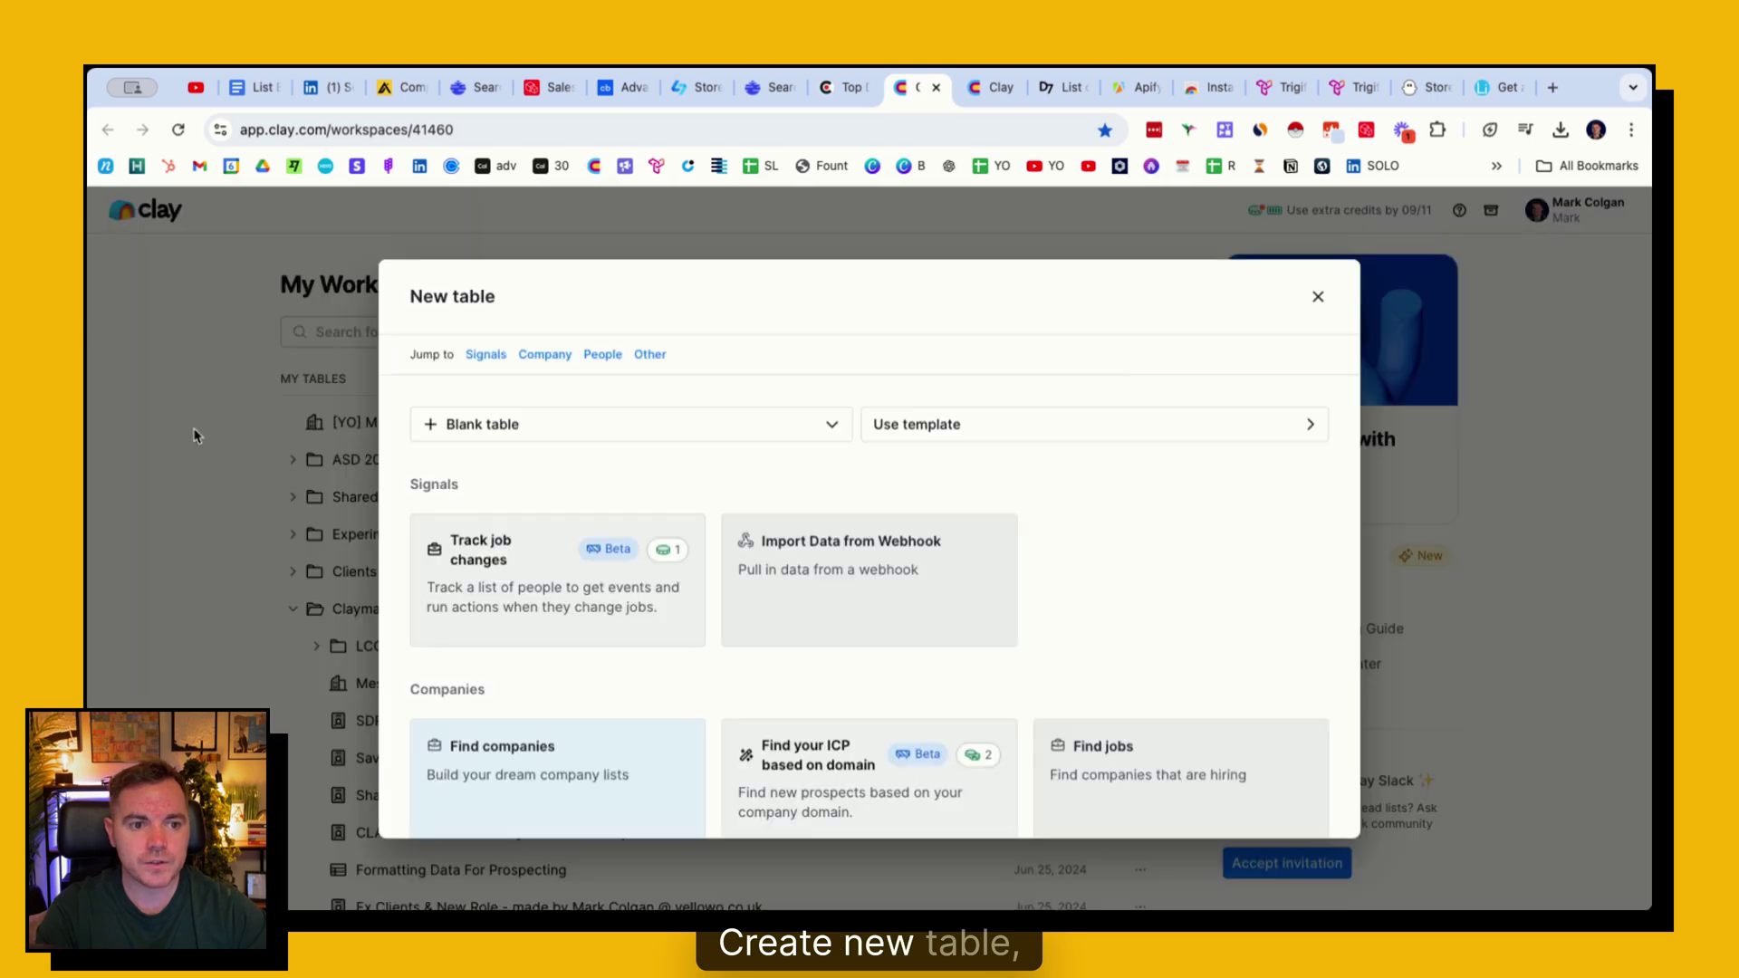
scroll(524, 509, down, 4)
click(571, 505)
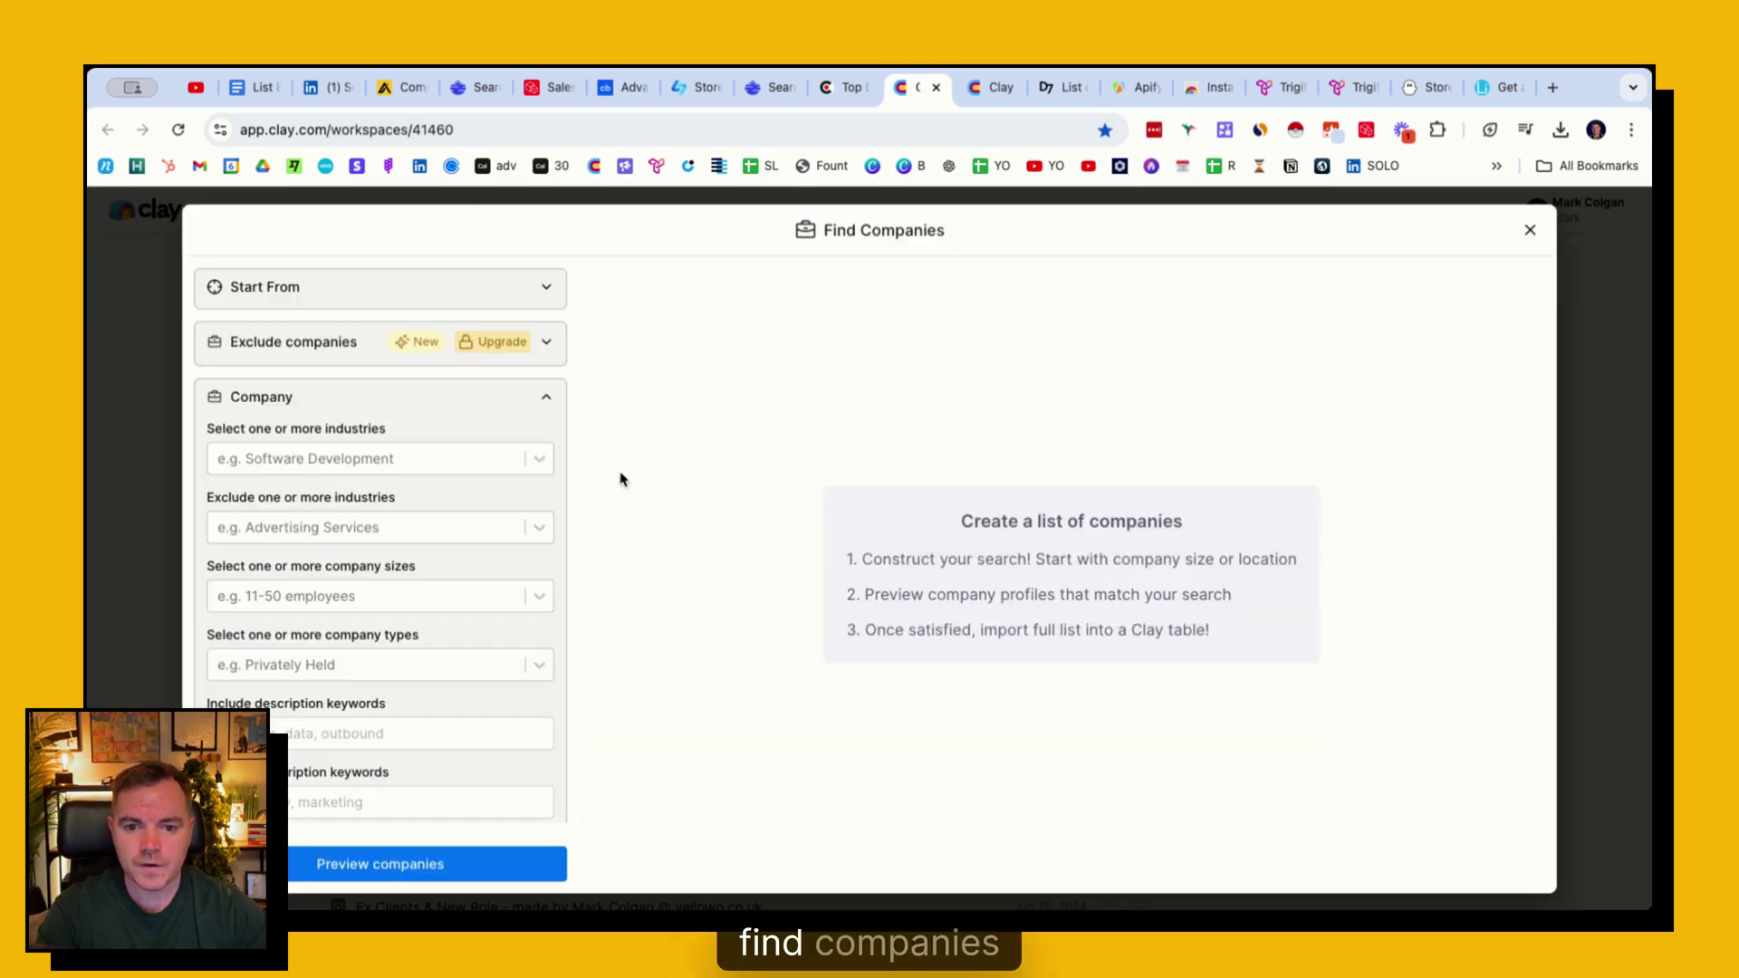
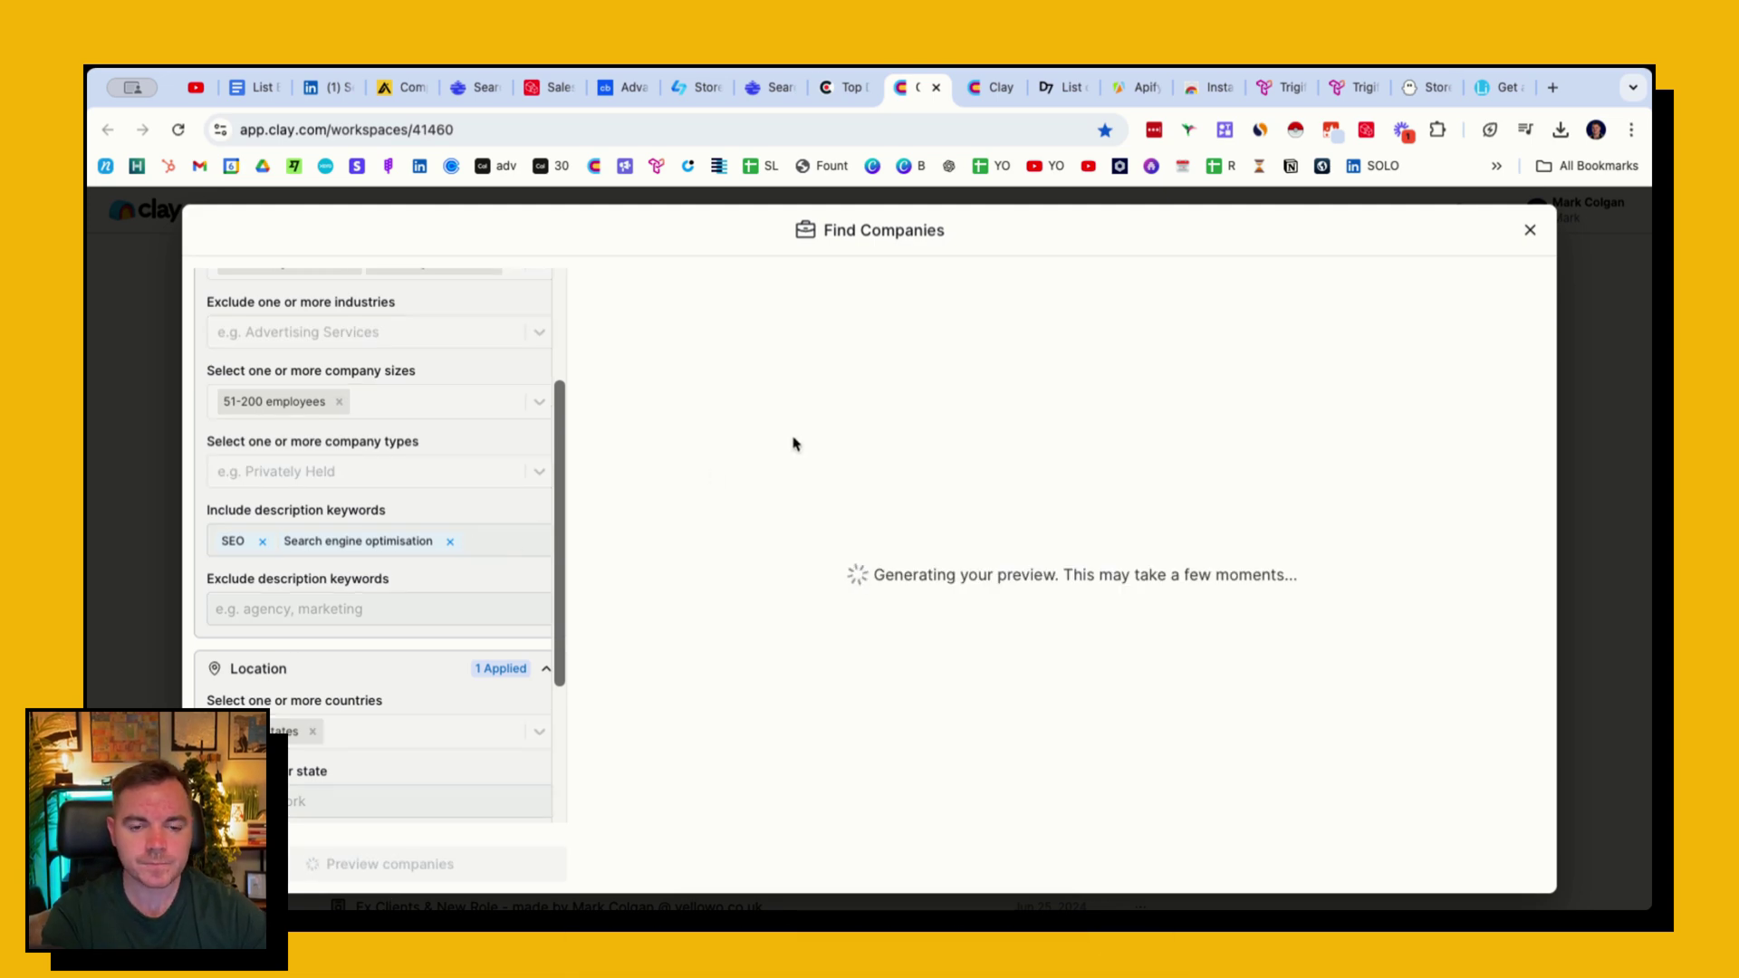
- Read the full descriptions of the first agencies among the 486 preview results, then go to the workspace table list
mouse_move(788, 388)
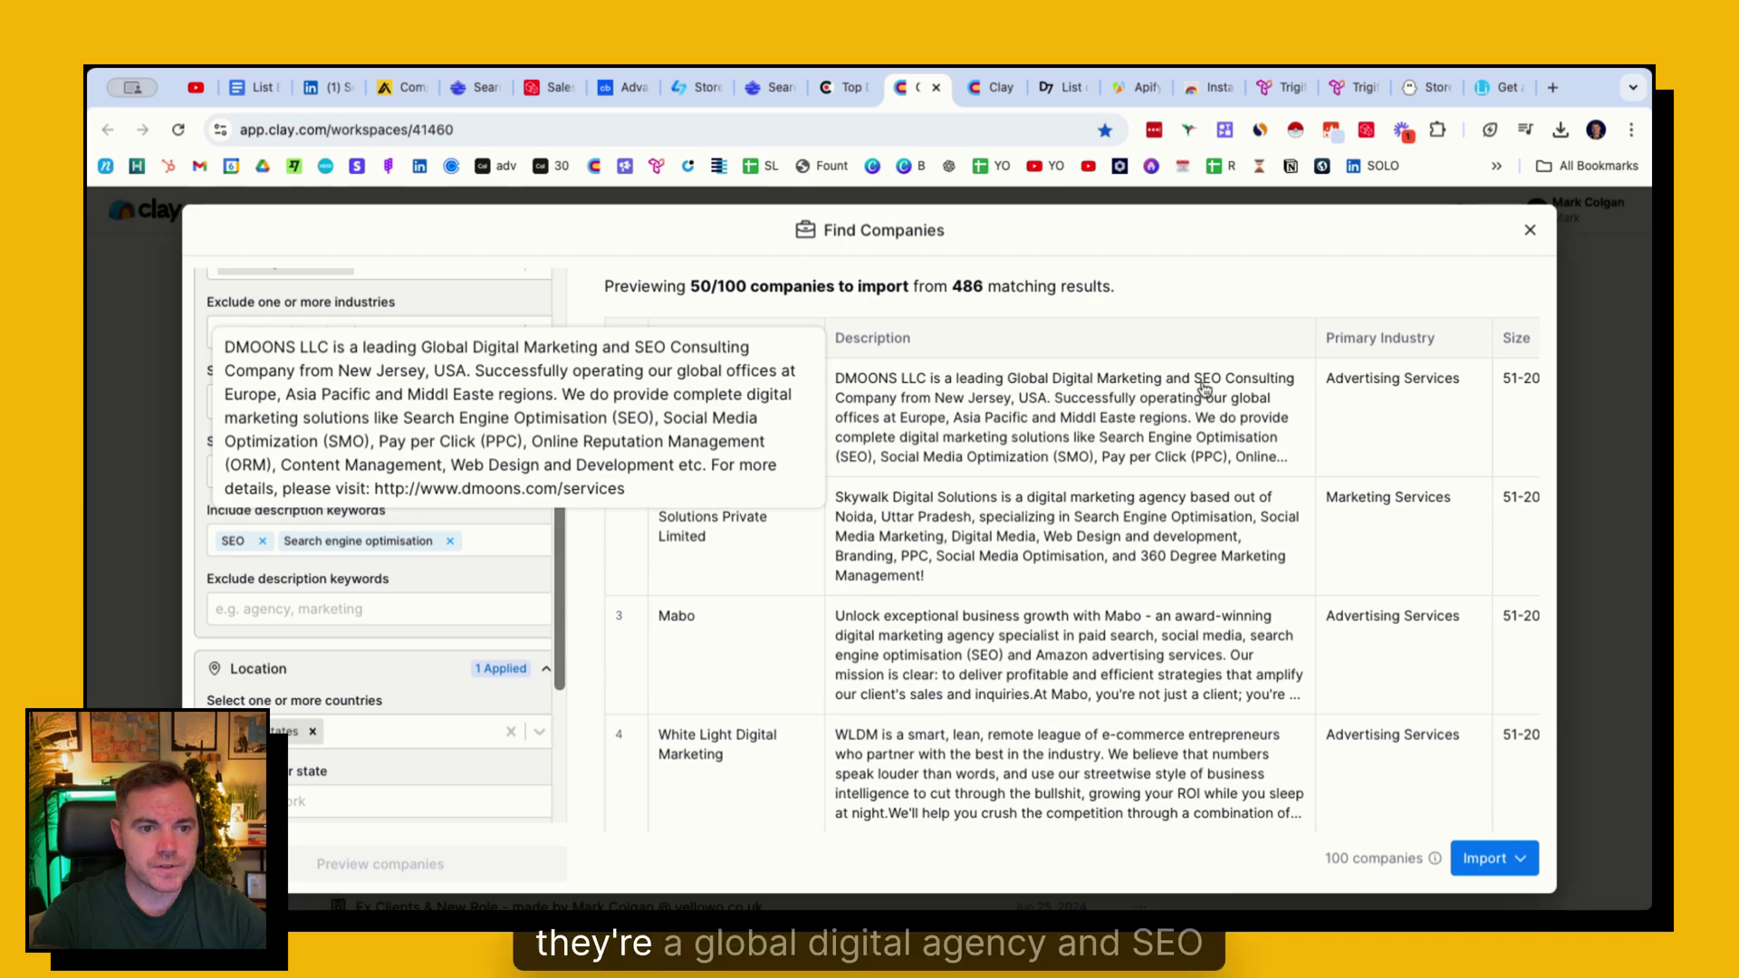
mouse_move(1150, 557)
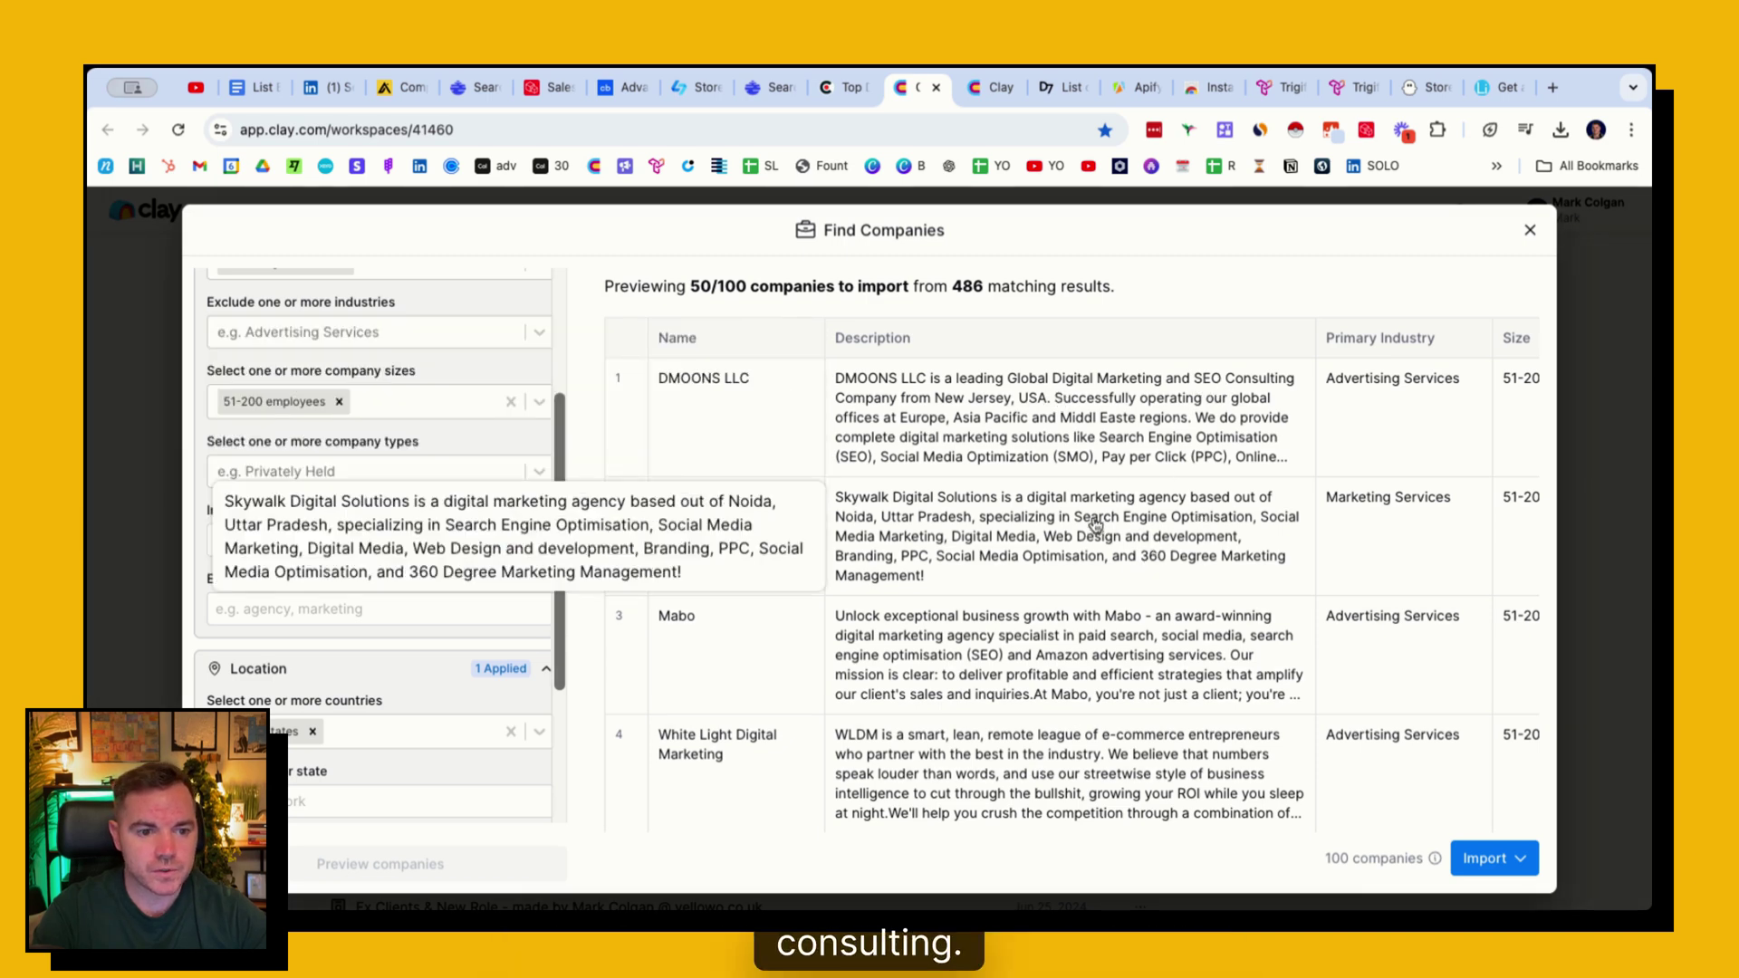
mouse_move(923, 659)
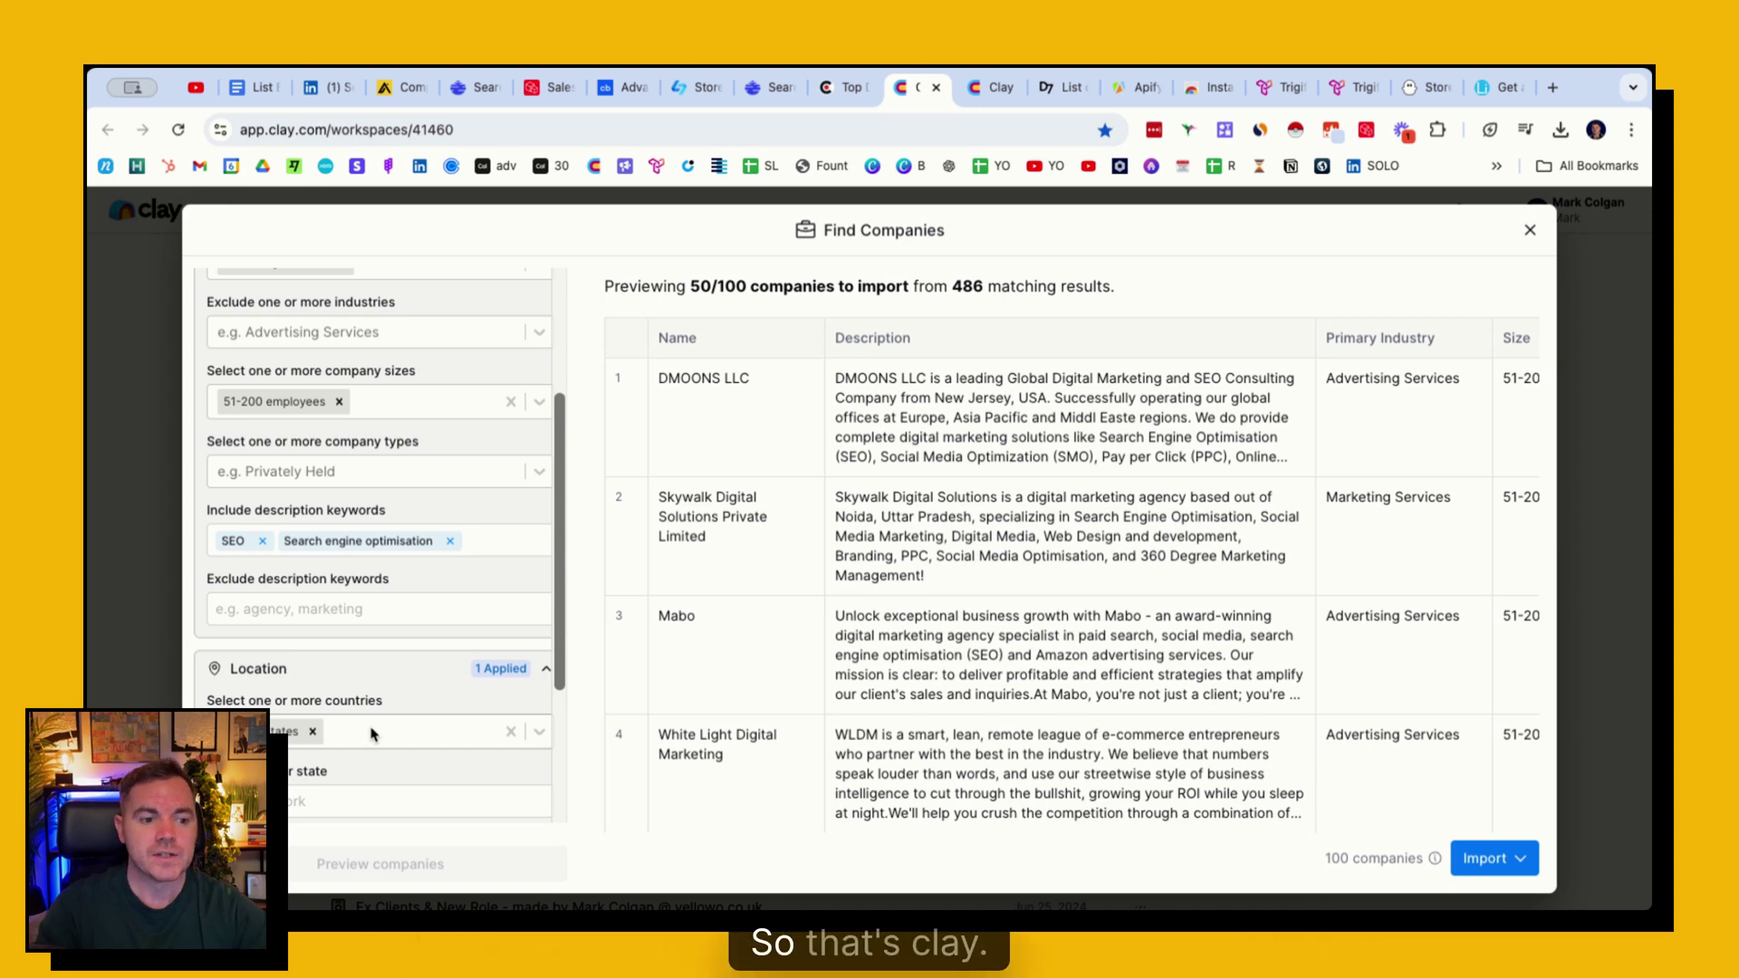
click(976, 90)
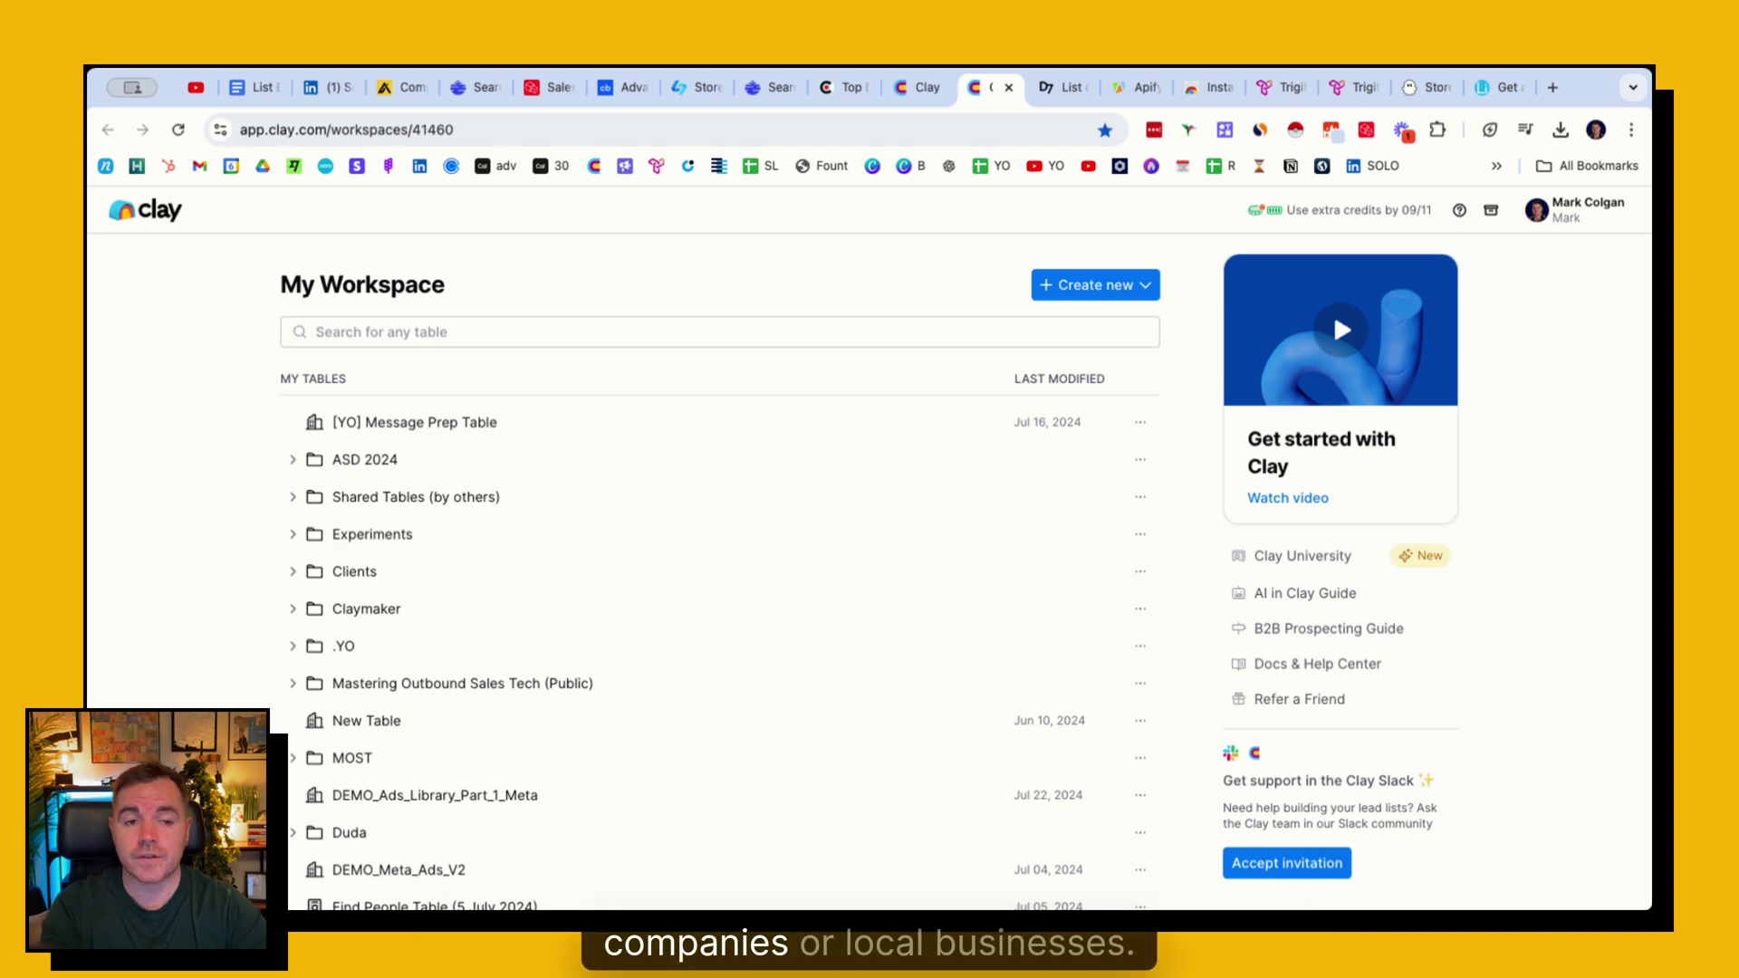
- Create a new table and scroll its data sources down to the Companies section
click(1116, 286)
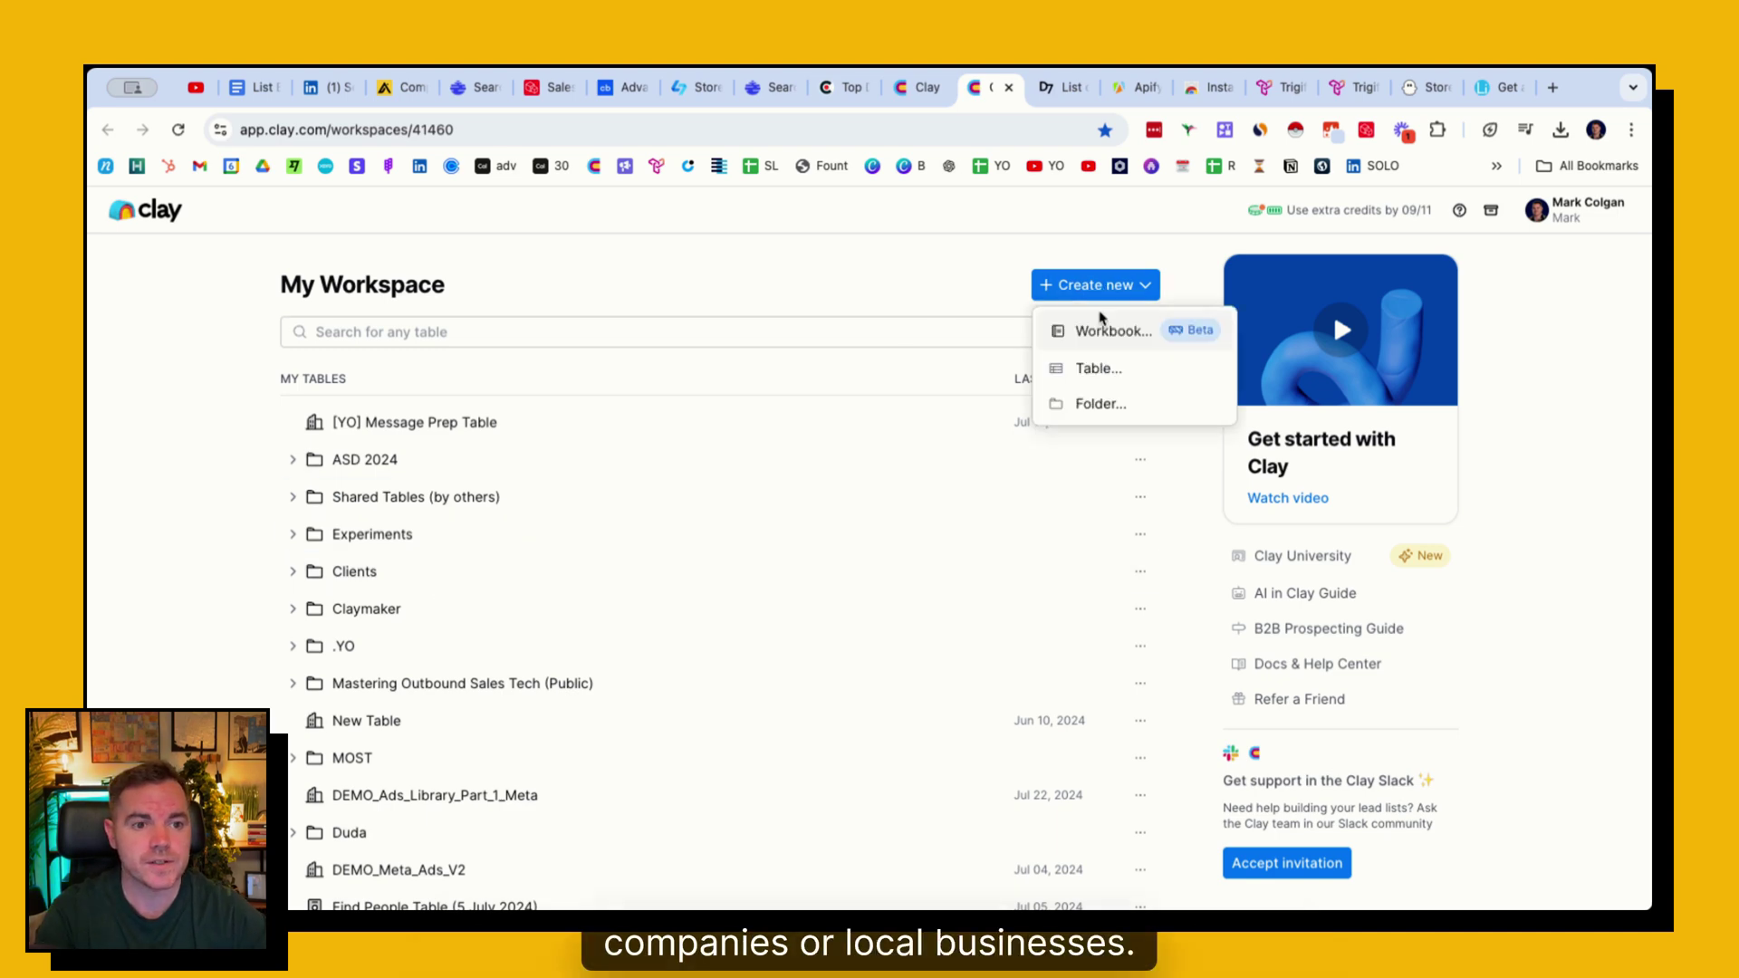
click(1098, 366)
scroll(459, 614, down, 2)
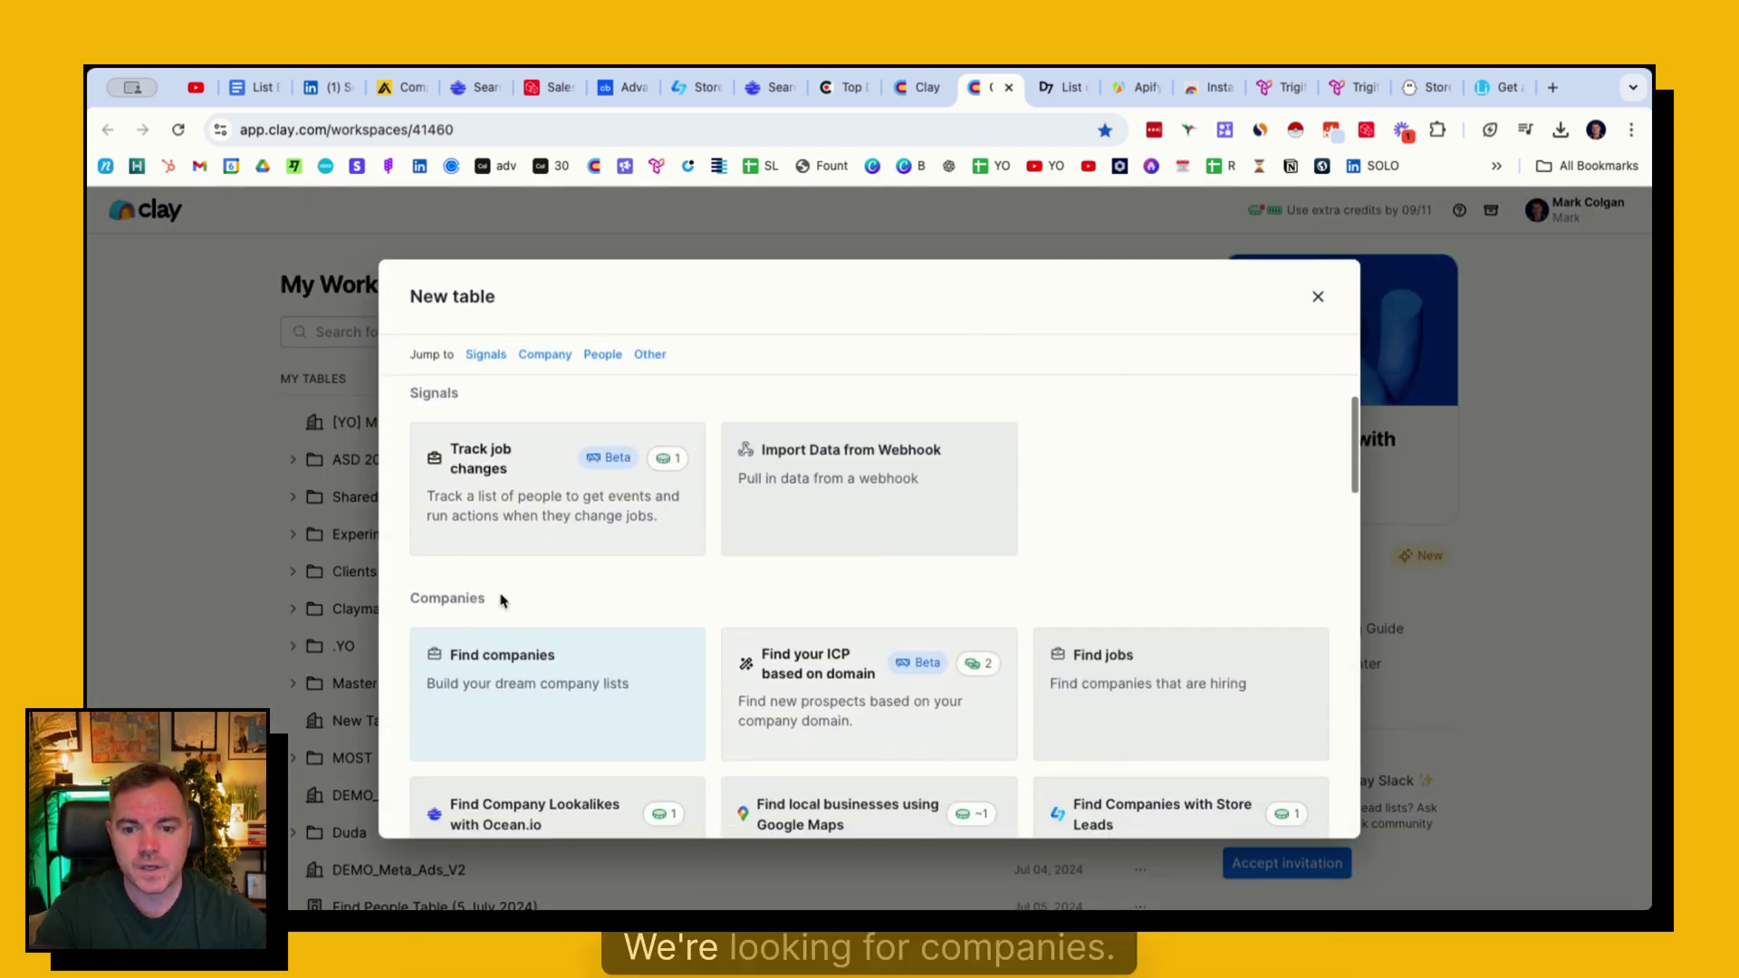
scroll(502, 600, down, 7)
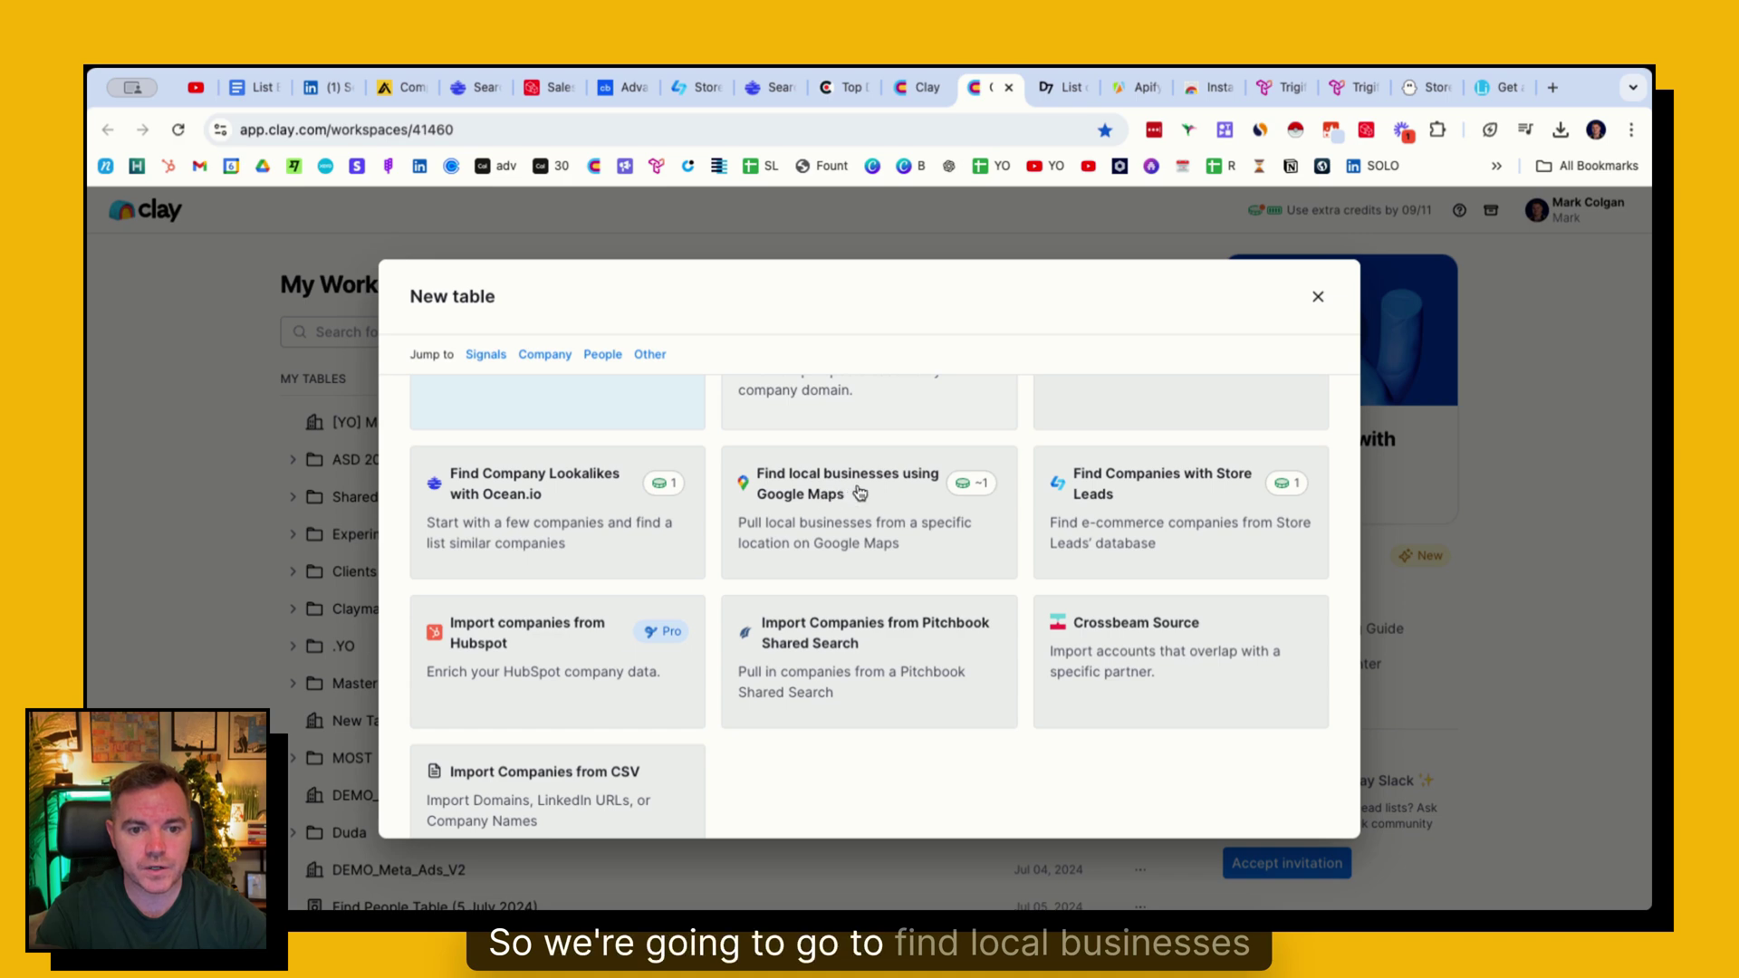
click(824, 494)
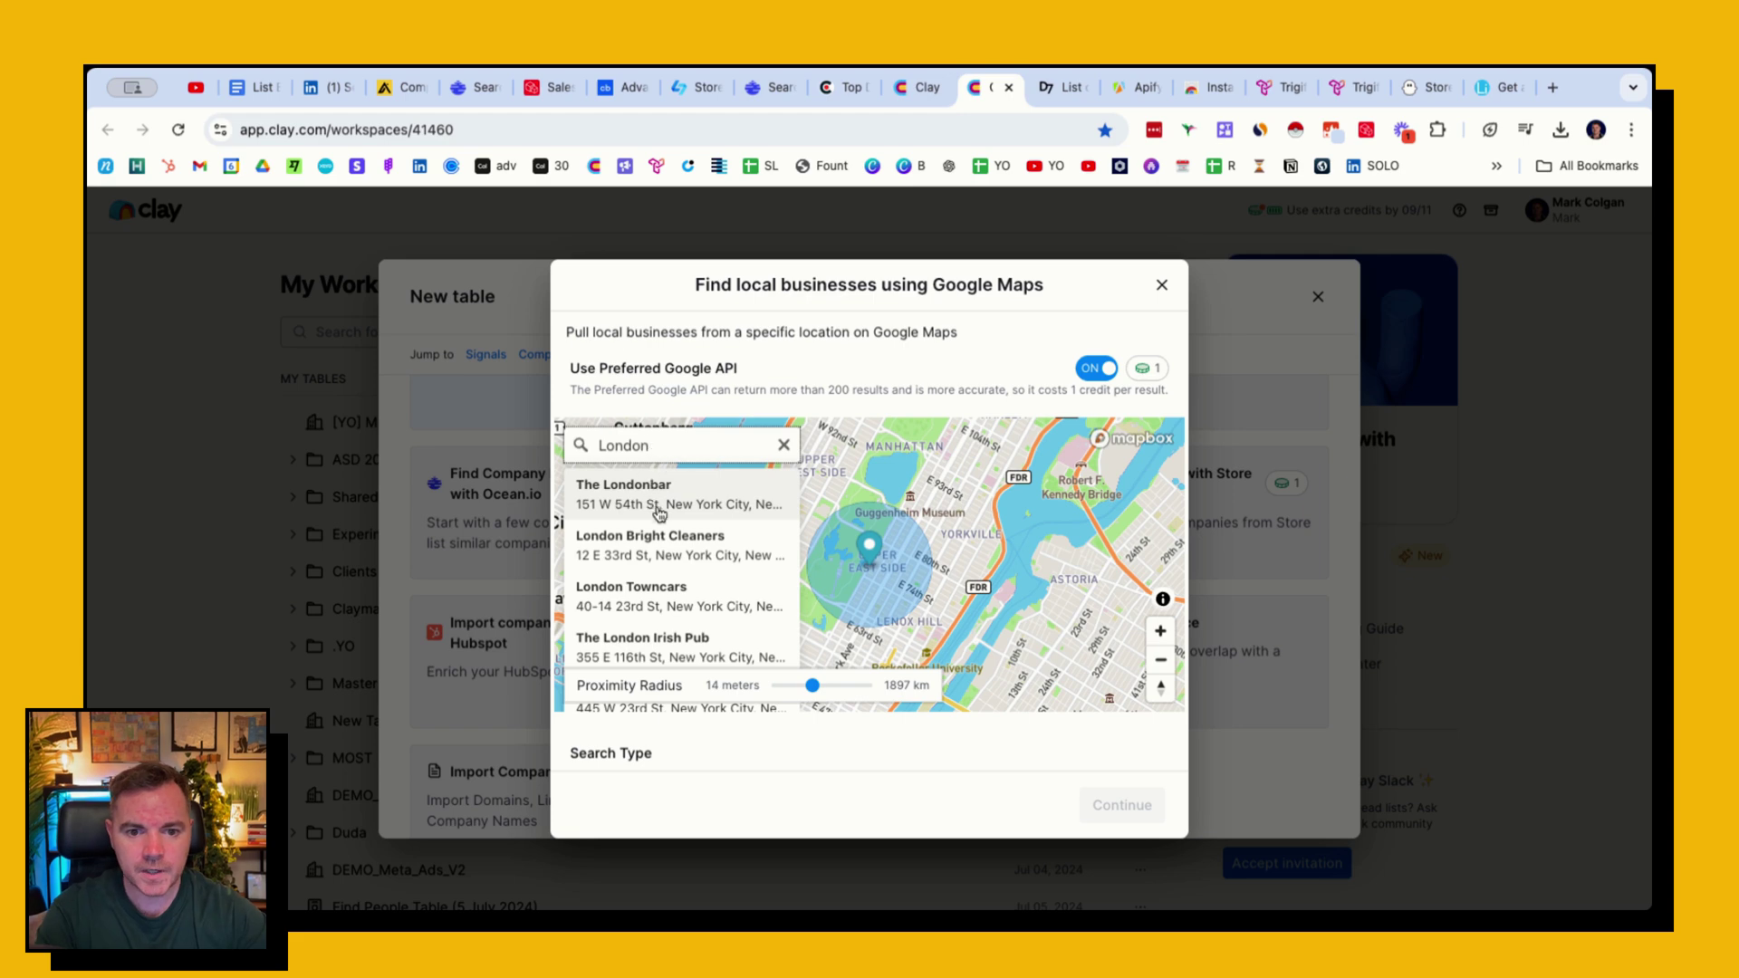
key(super+a)
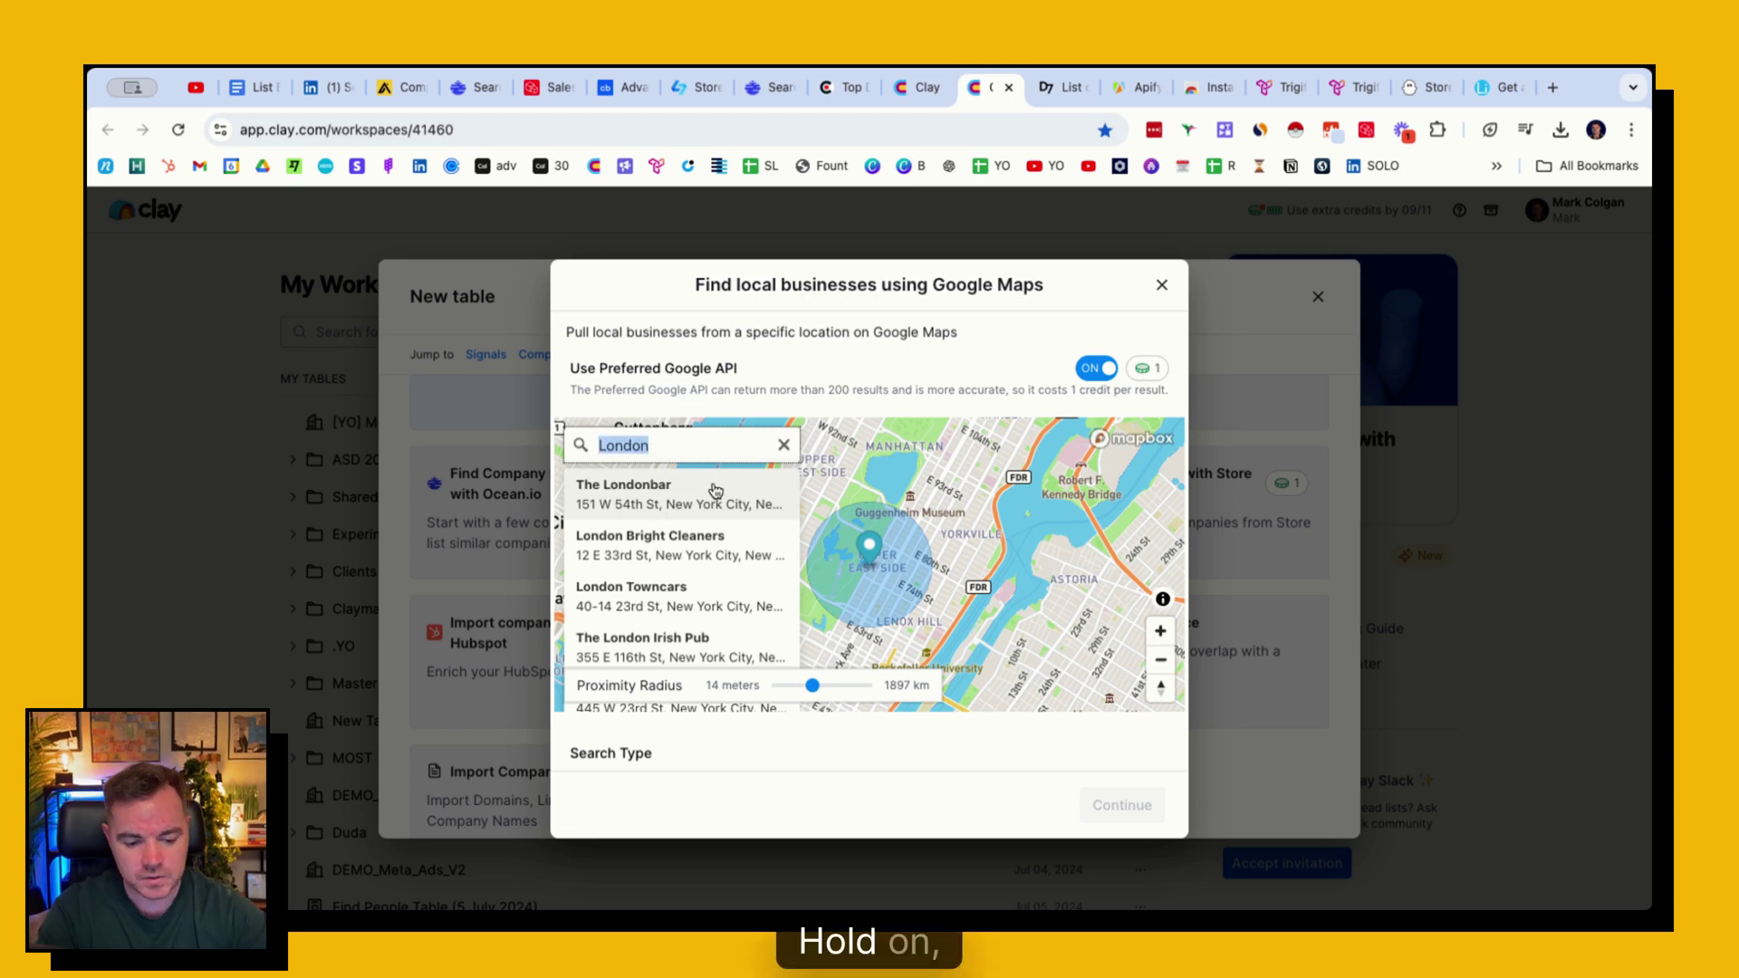
text(Richmn)
key(BackSpace)
text(on)
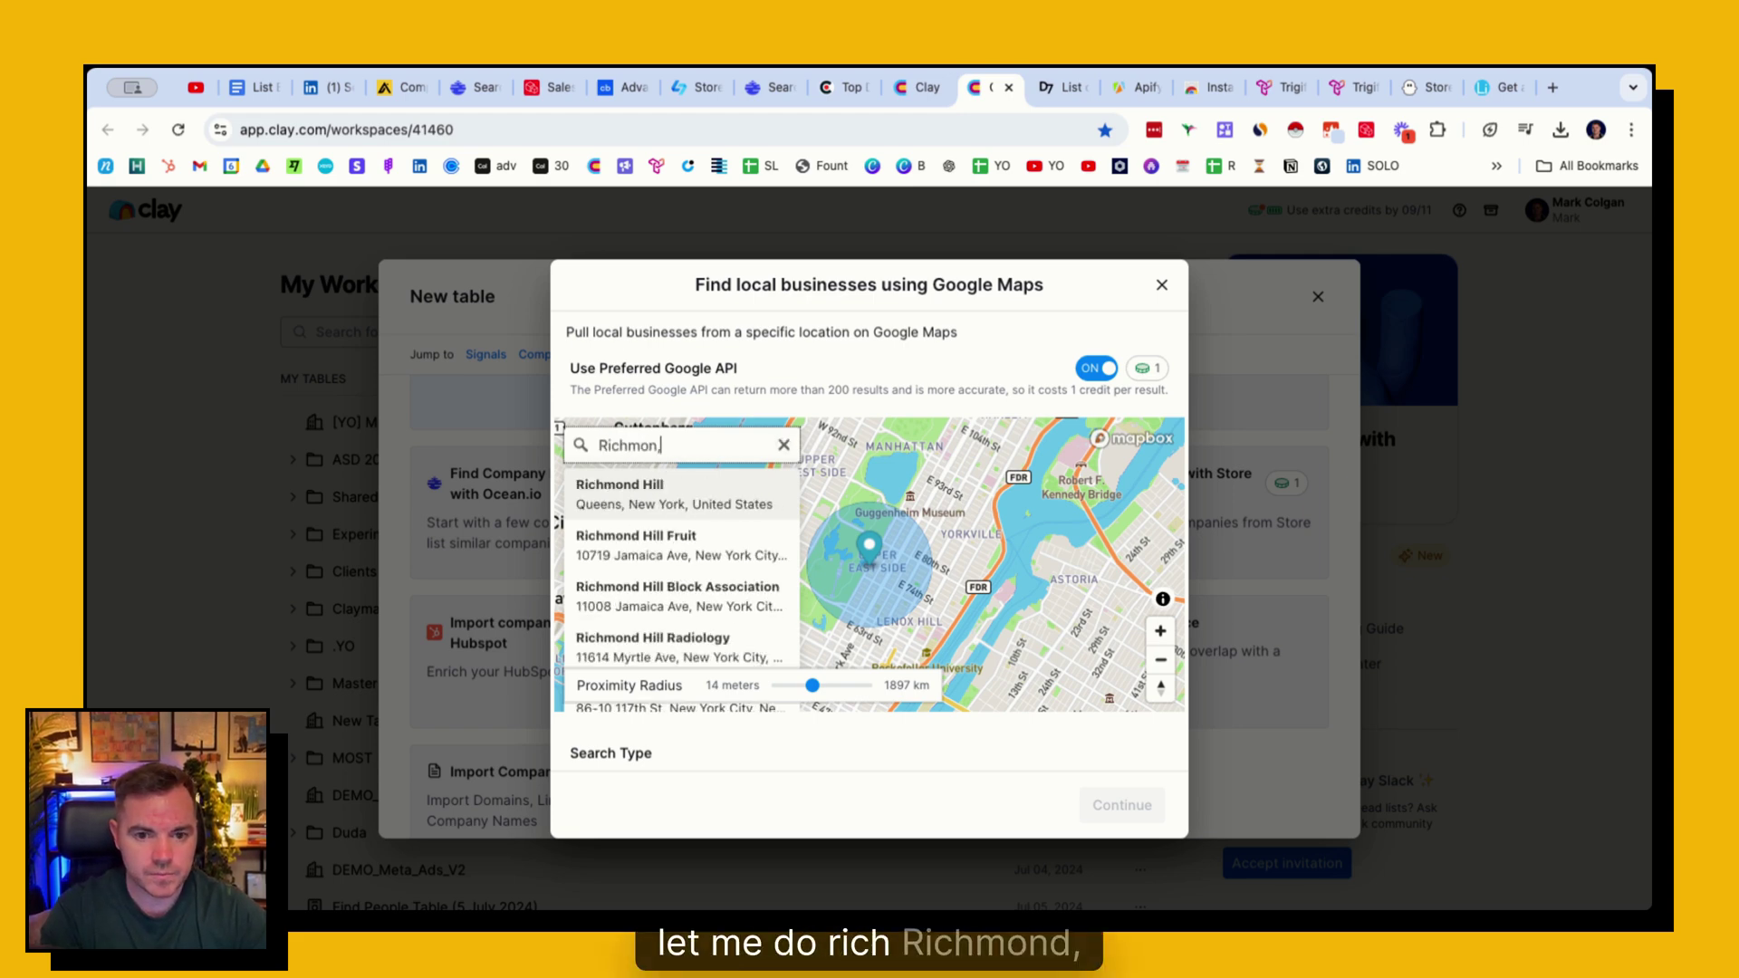
text(, london)
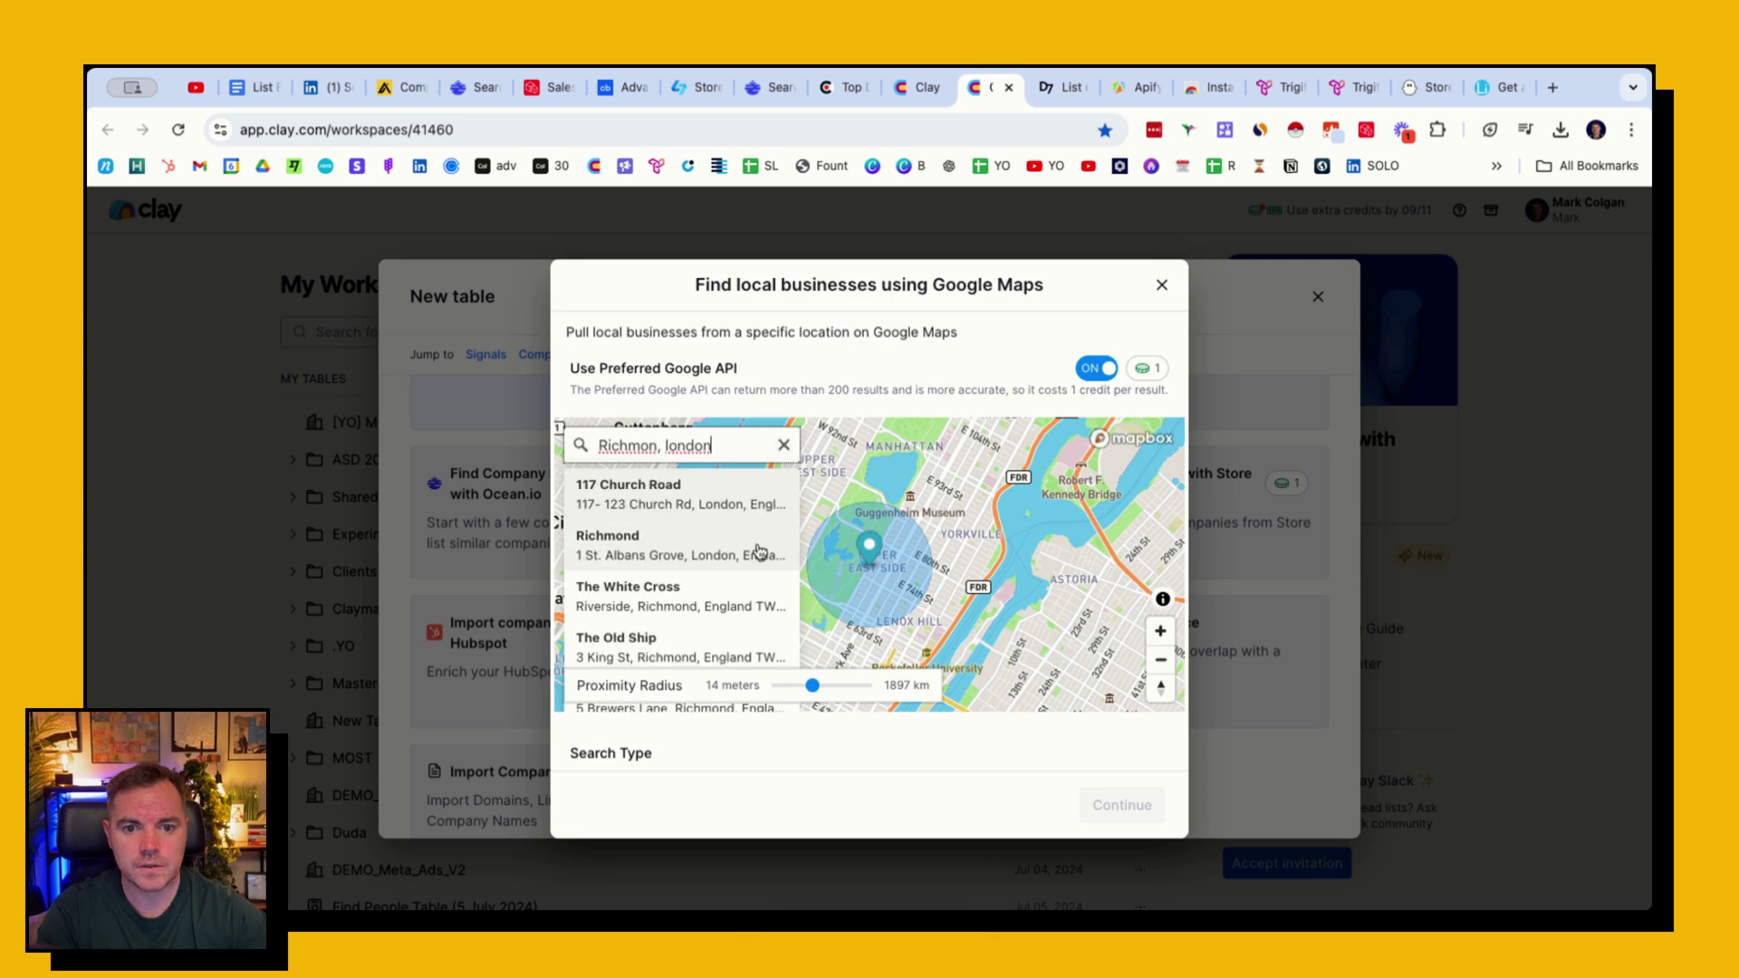
click(675, 509)
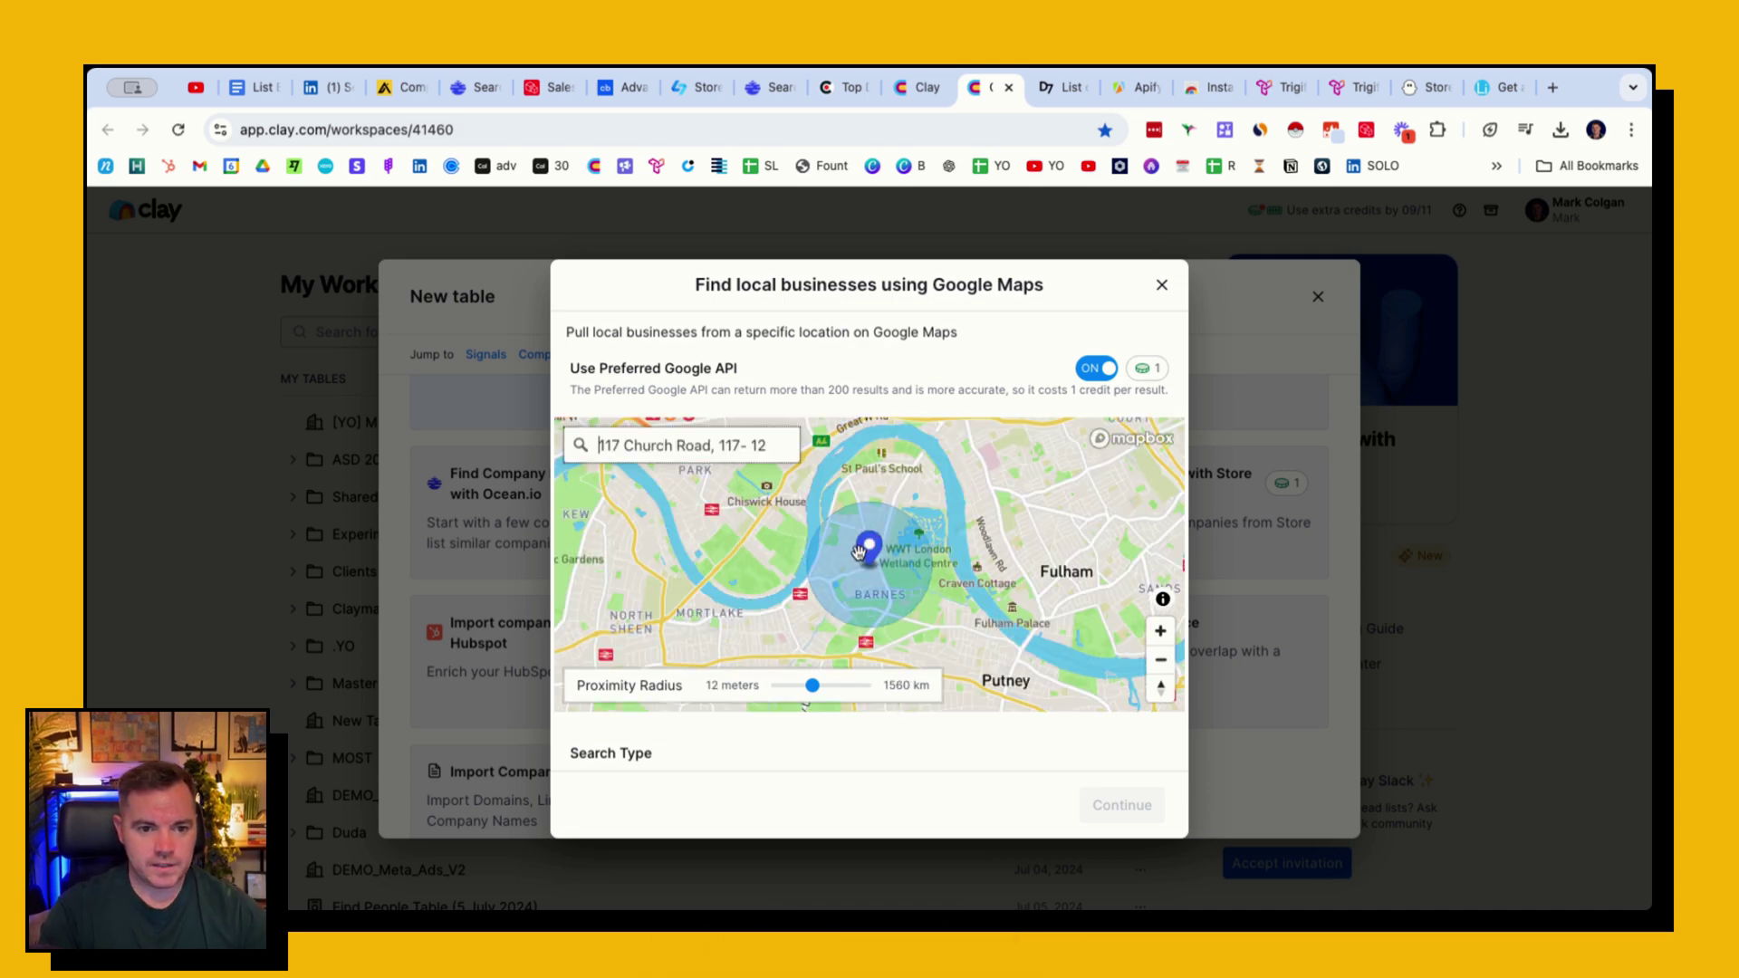
- Zoom the map out to West London and widen the proximity radius around the pin
click(1160, 659)
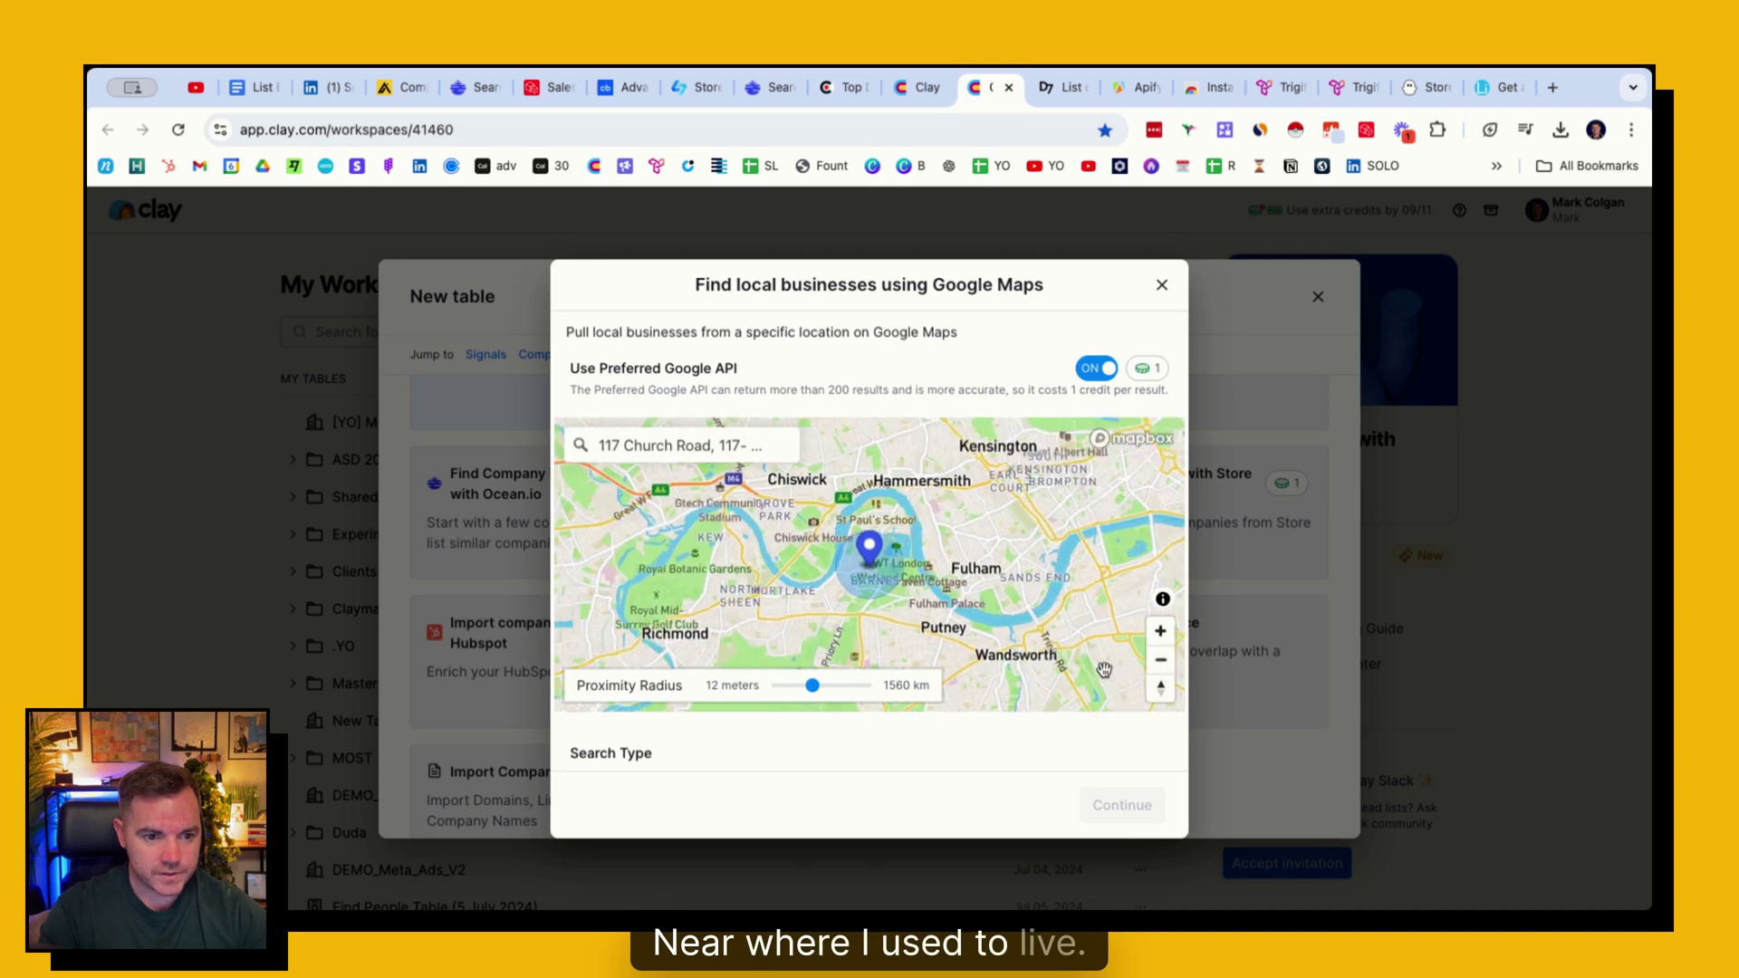
drag(813, 686, 820, 688)
scroll(774, 636, down, 3)
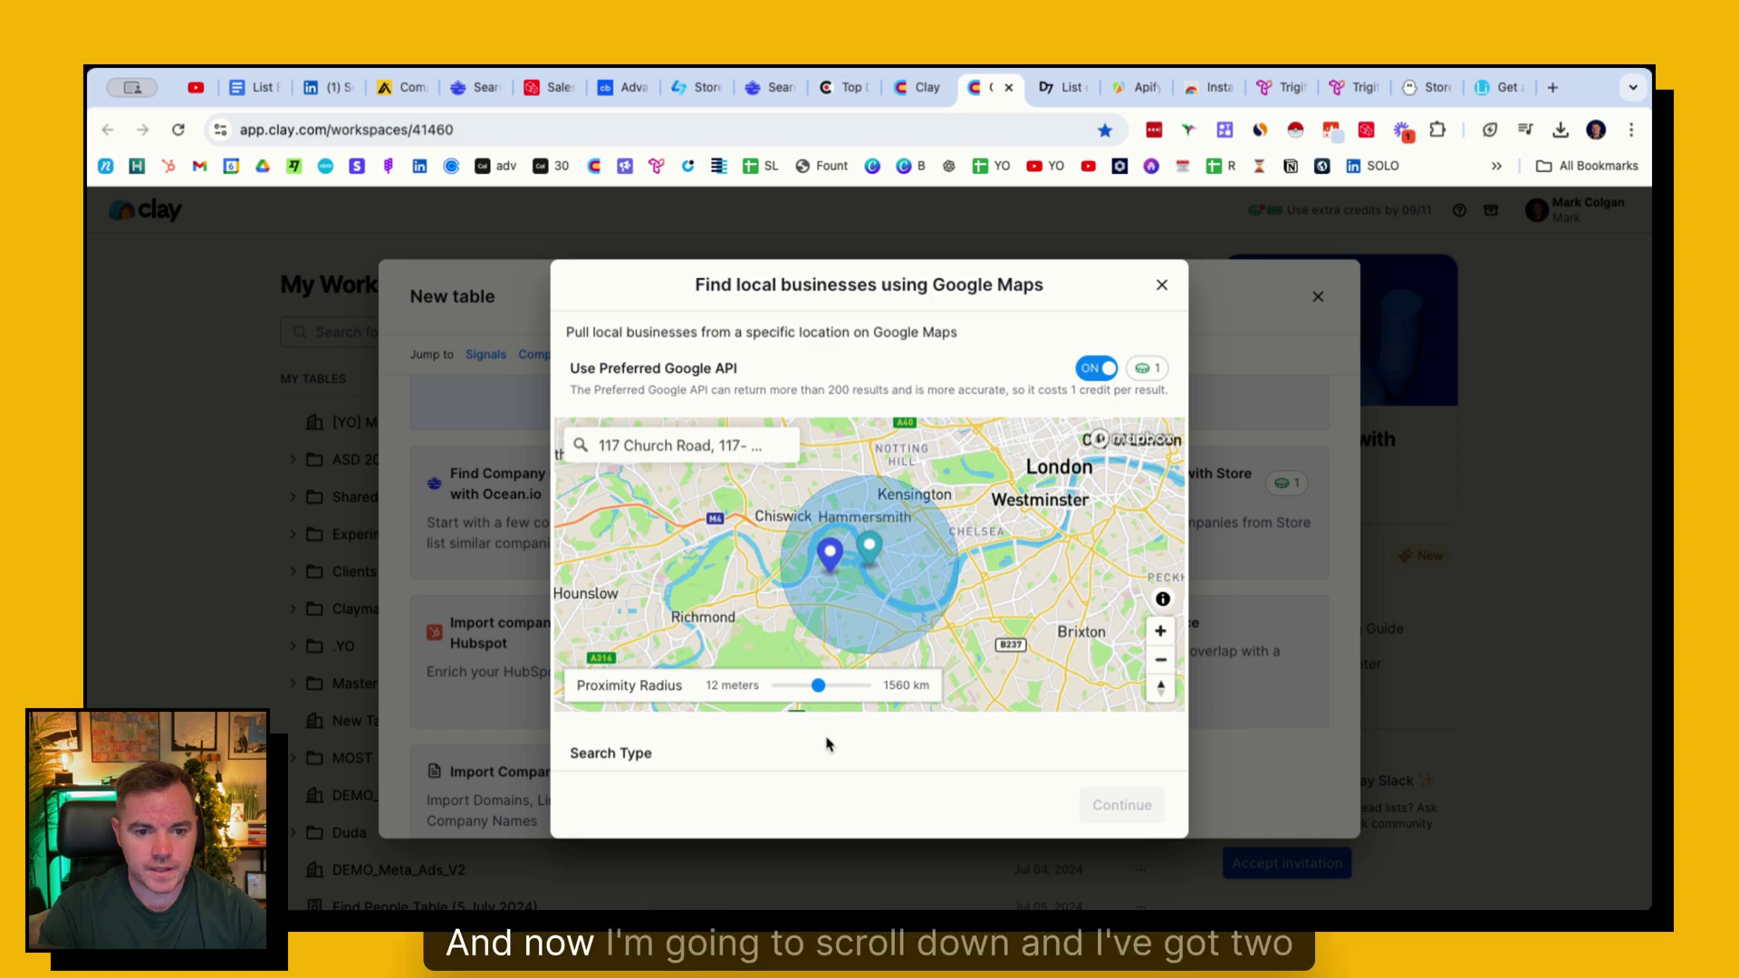
scroll(824, 738, down, 2)
click(818, 701)
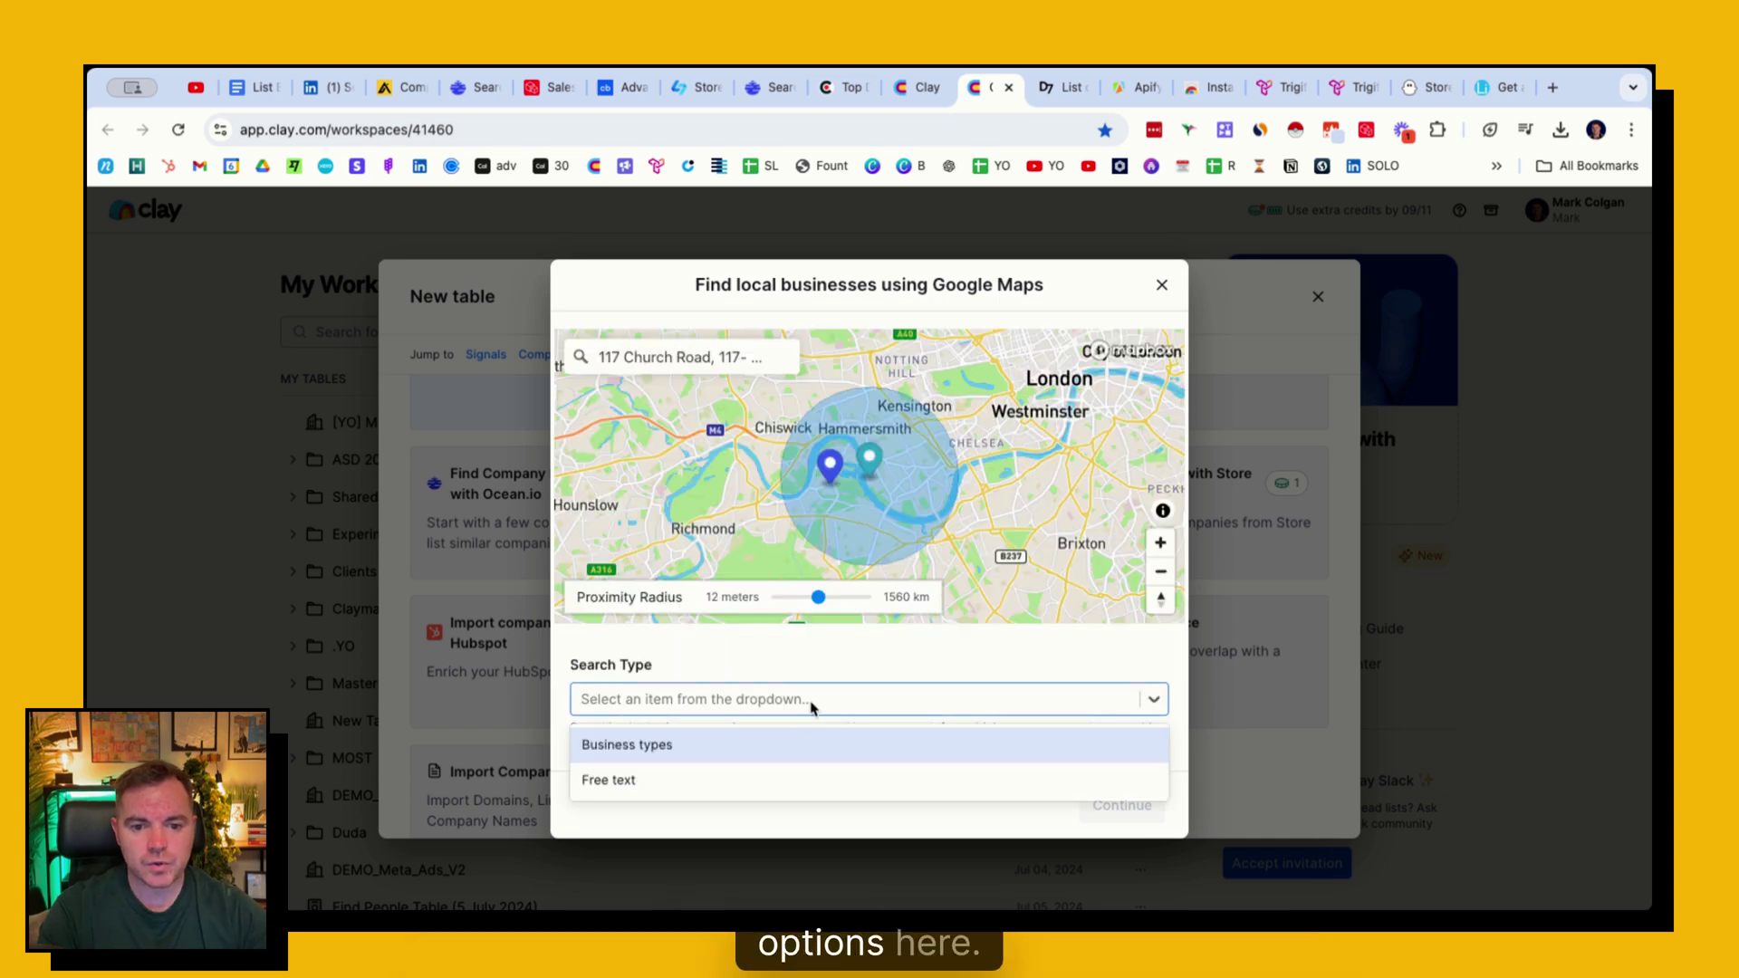
- Search by business types and add Car Repair as the business type
click(723, 743)
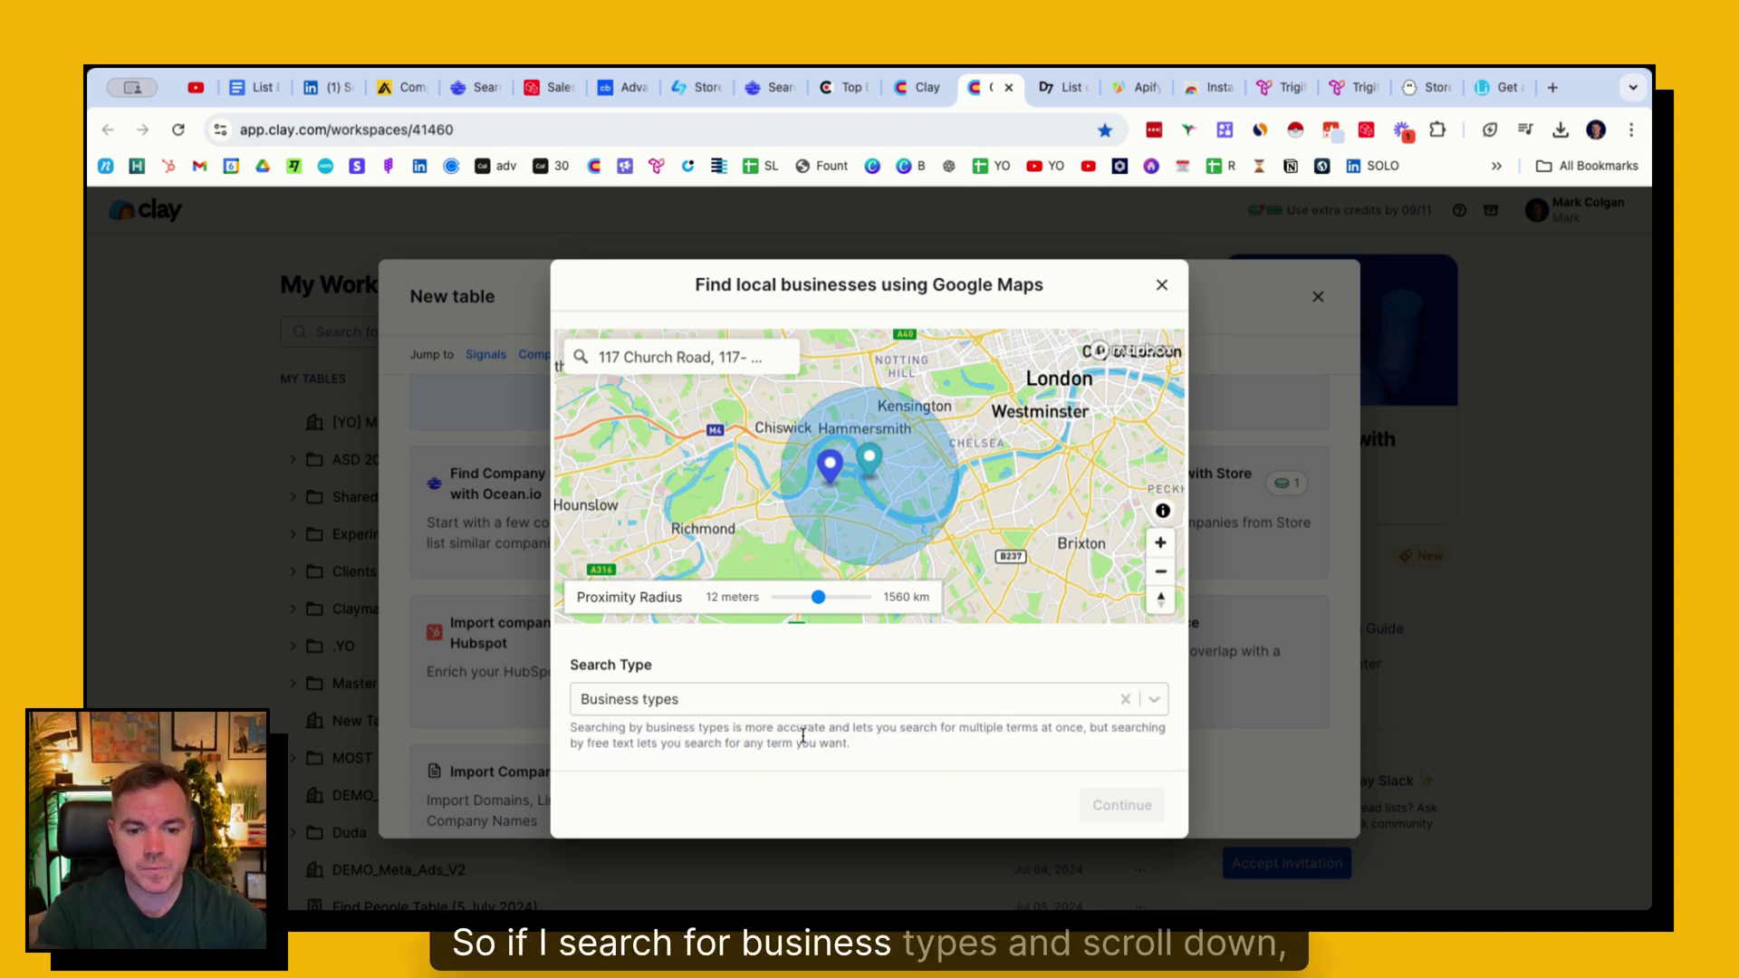
scroll(799, 740, down, 3)
scroll(799, 741, down, 1)
click(633, 592)
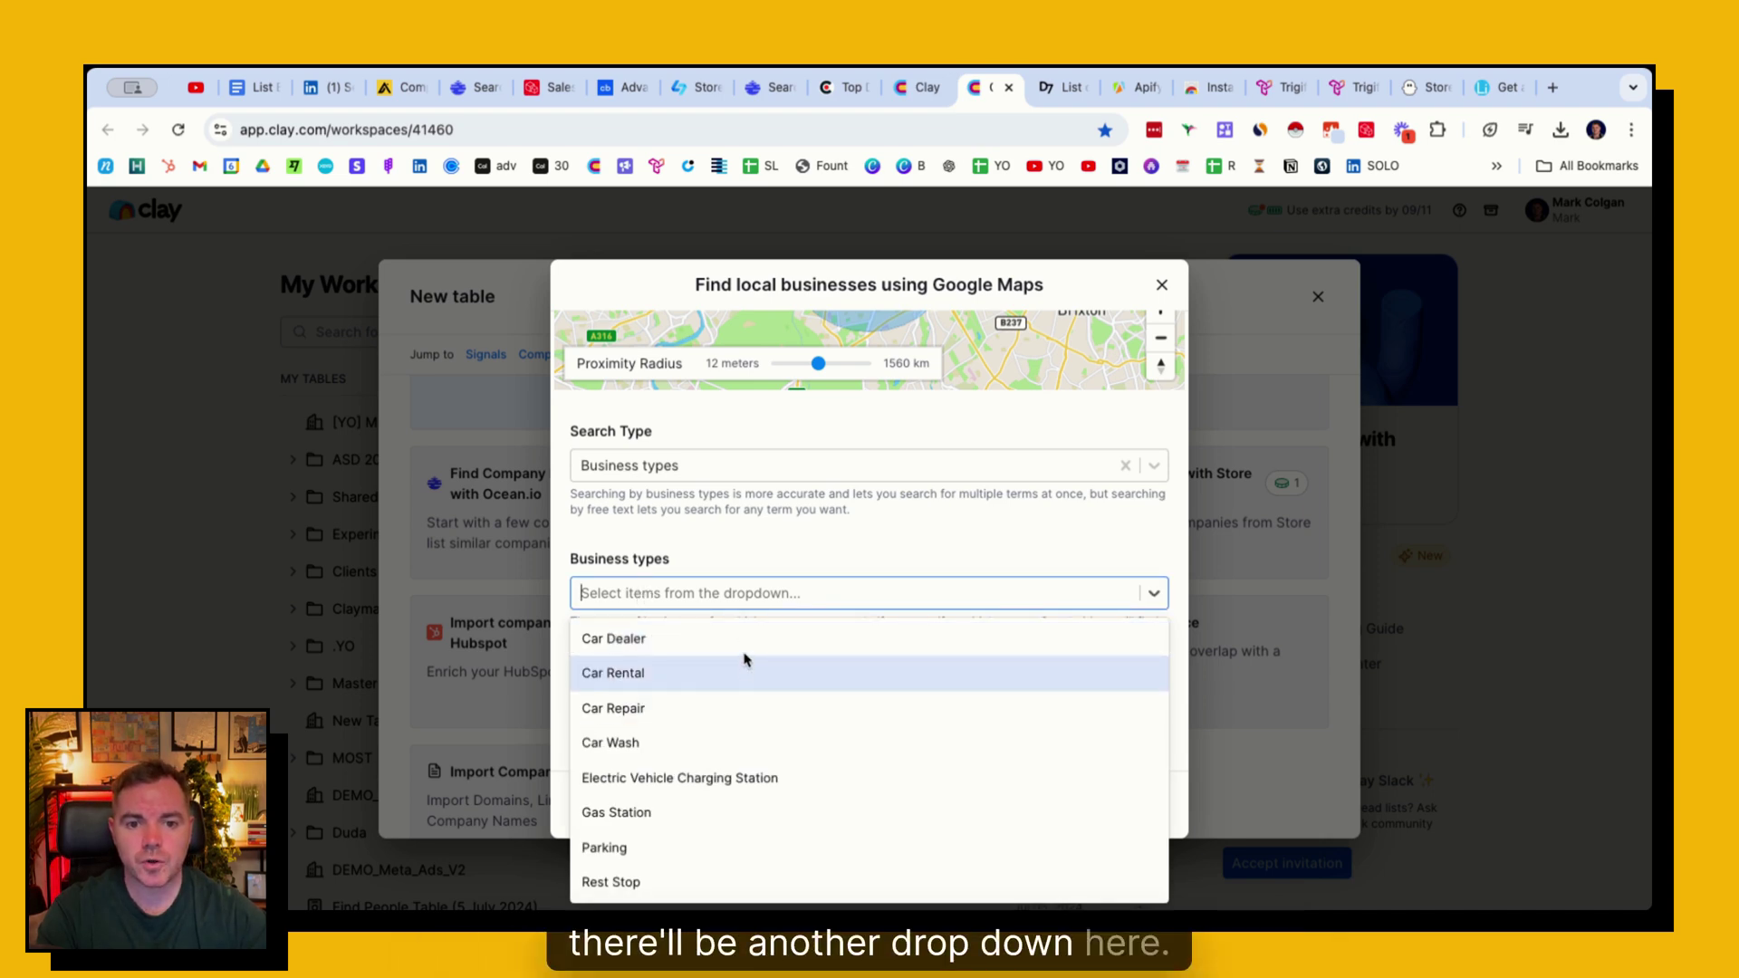
text(mecha)
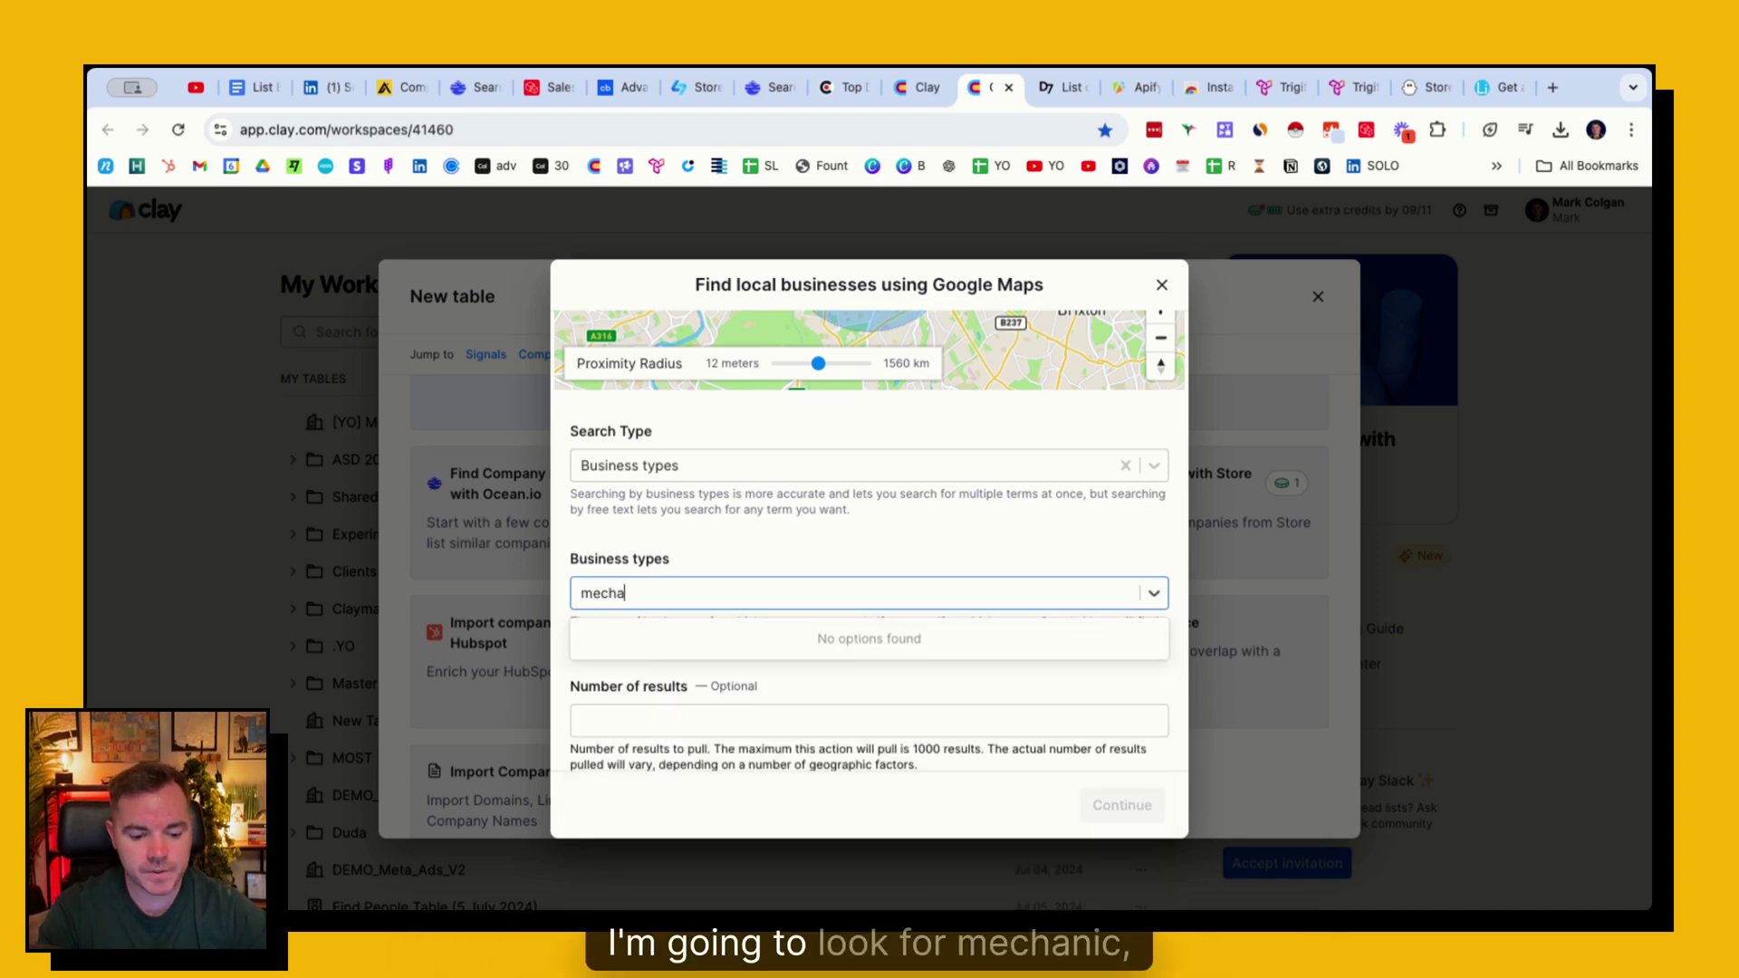
key(BackSpace)
key(BackSpace)
key(BackSpace)
key(BackSpace)
key(BackSpace)
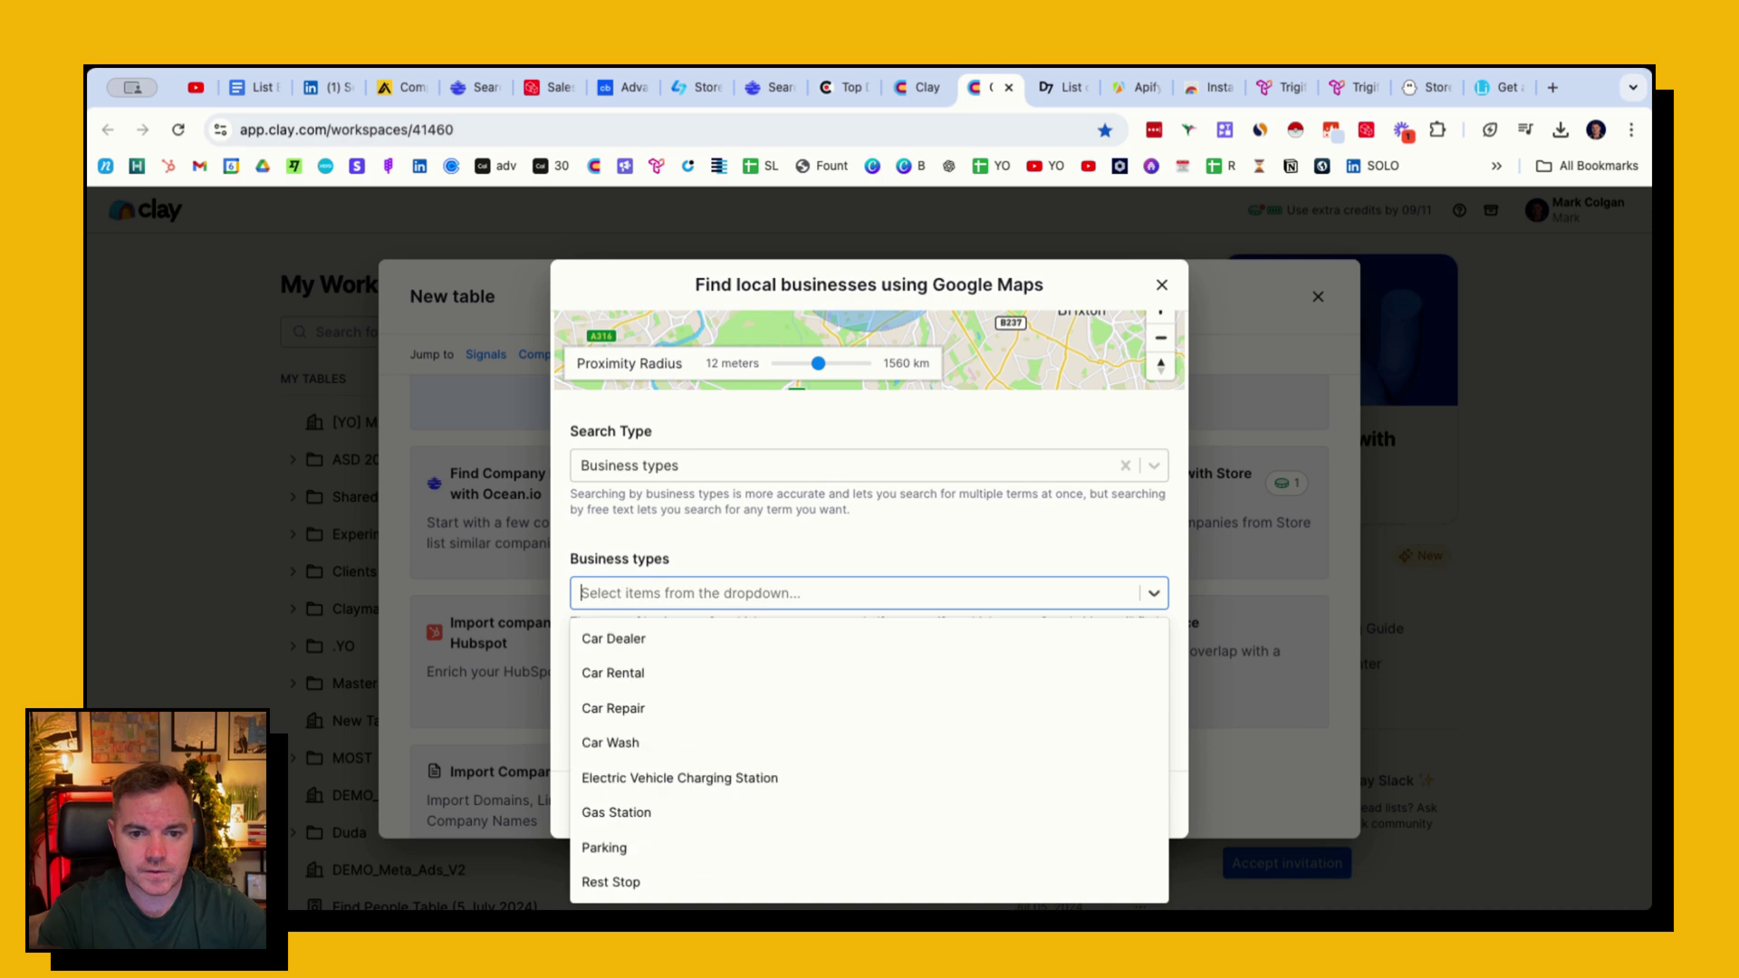
click(659, 711)
click(806, 525)
- Widen the radius slightly and submit the Google Maps search settings
scroll(815, 516, up, 1)
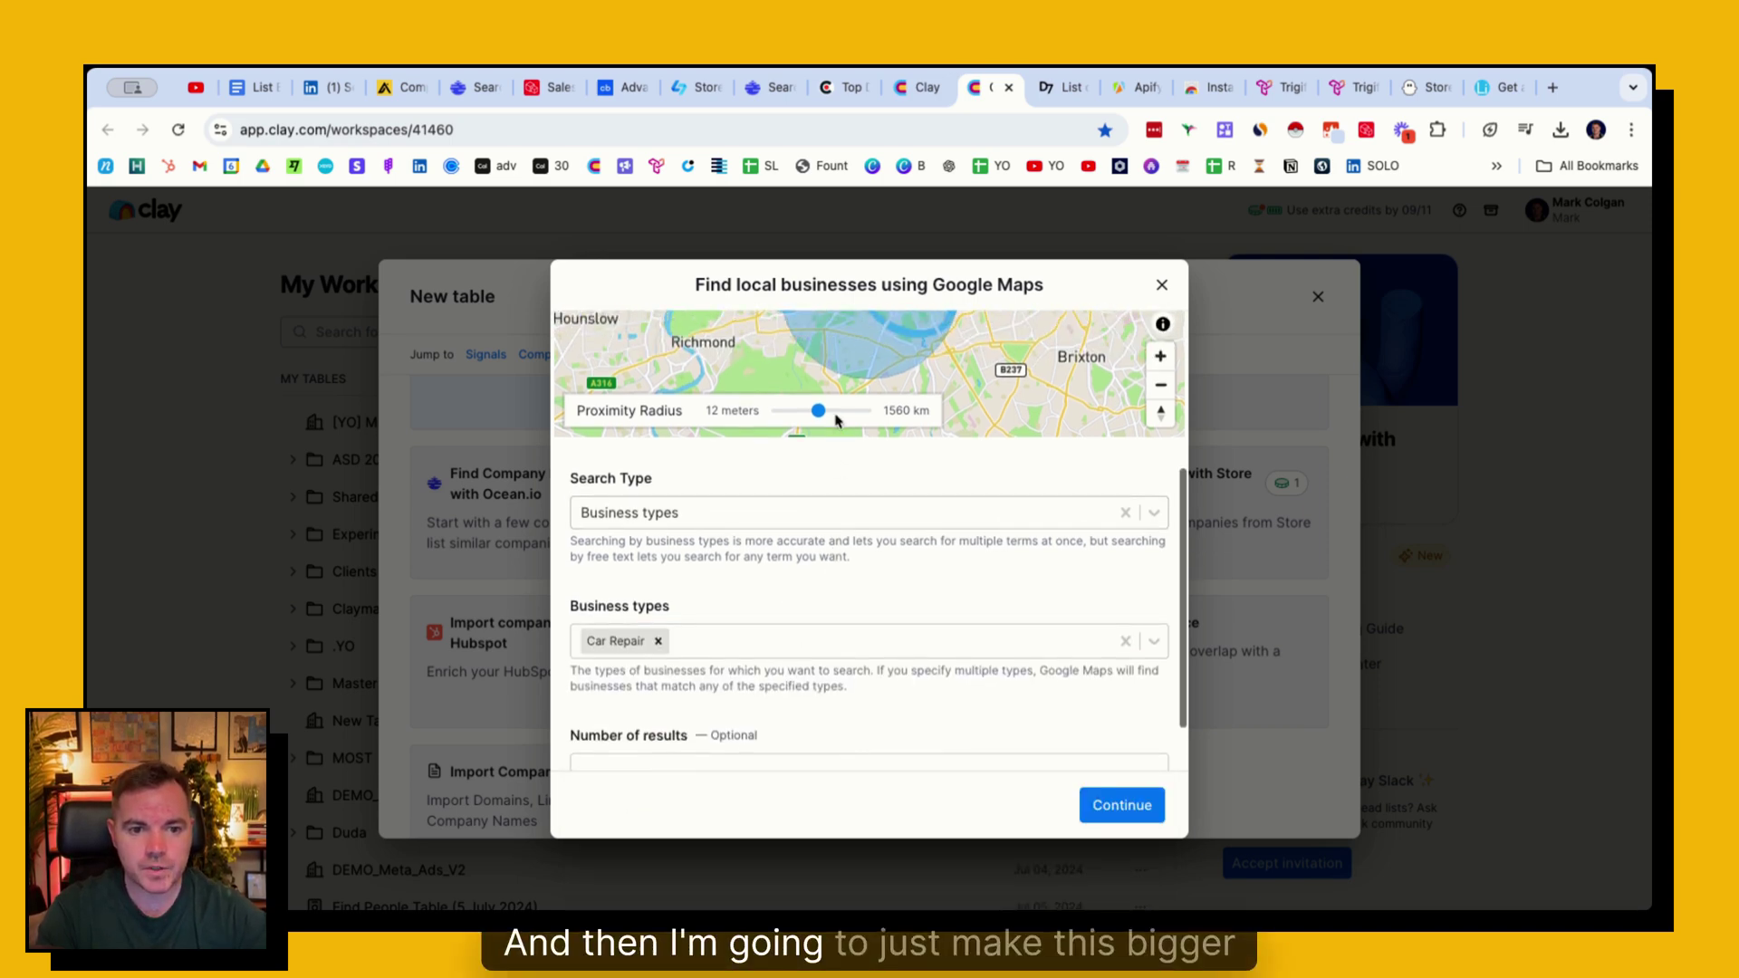
drag(818, 408, 830, 413)
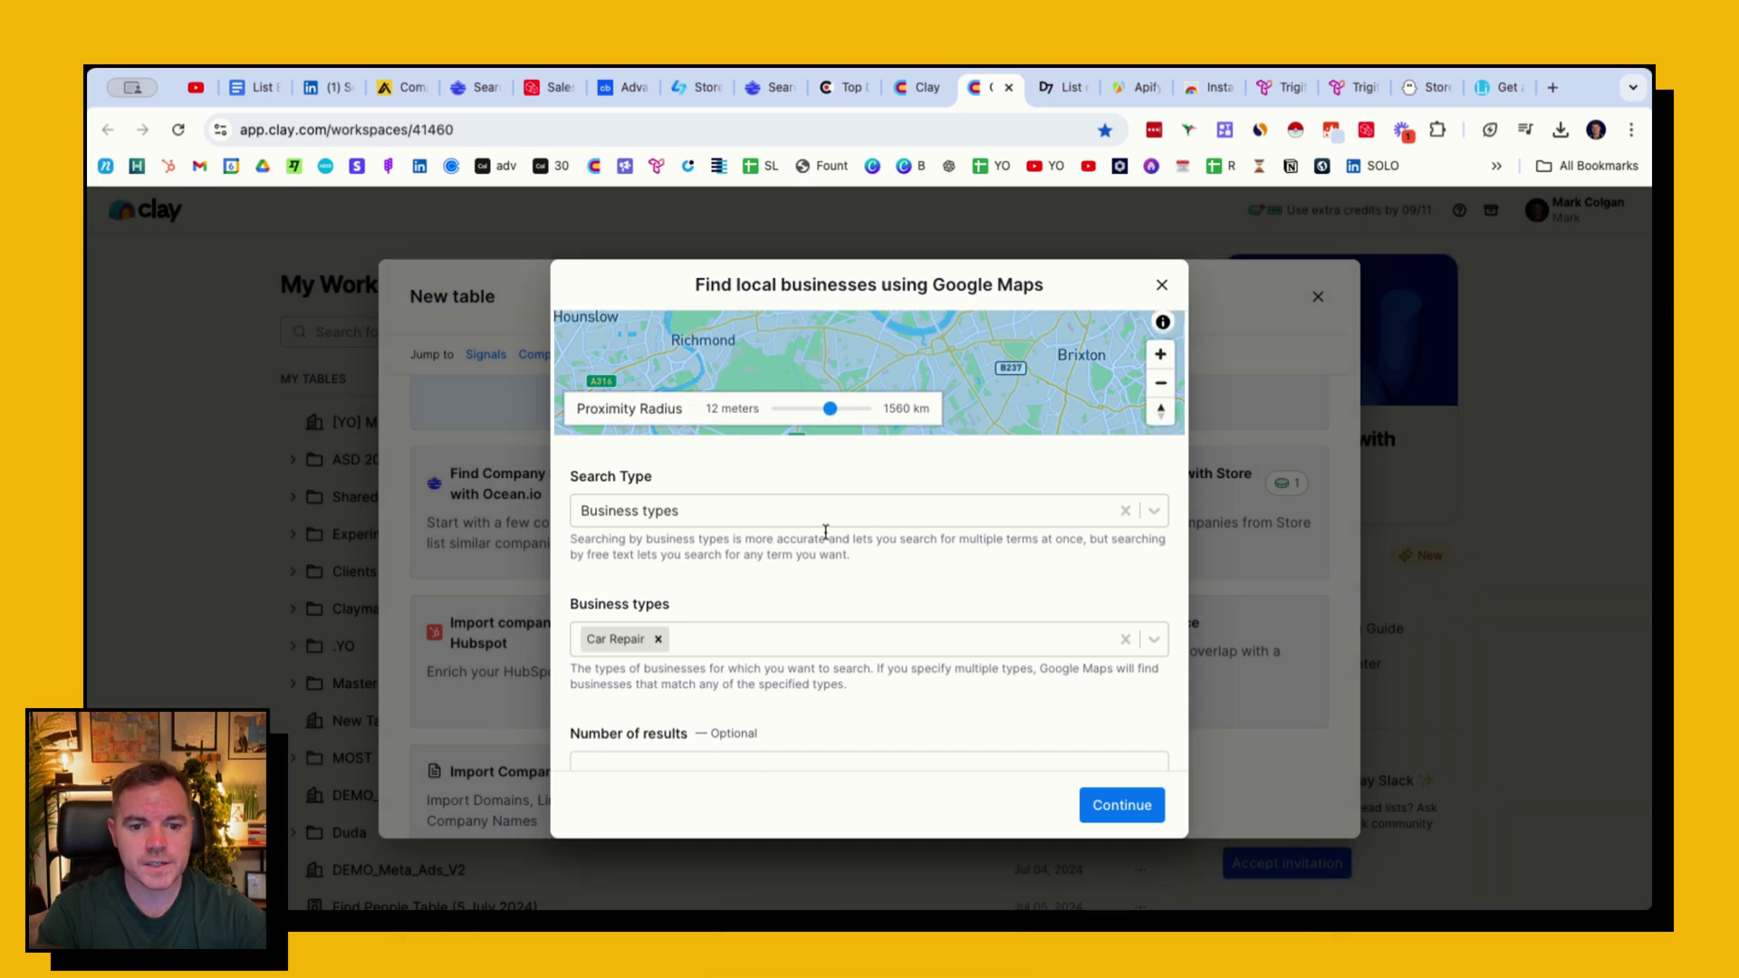
scroll(811, 566, down, 1)
click(718, 698)
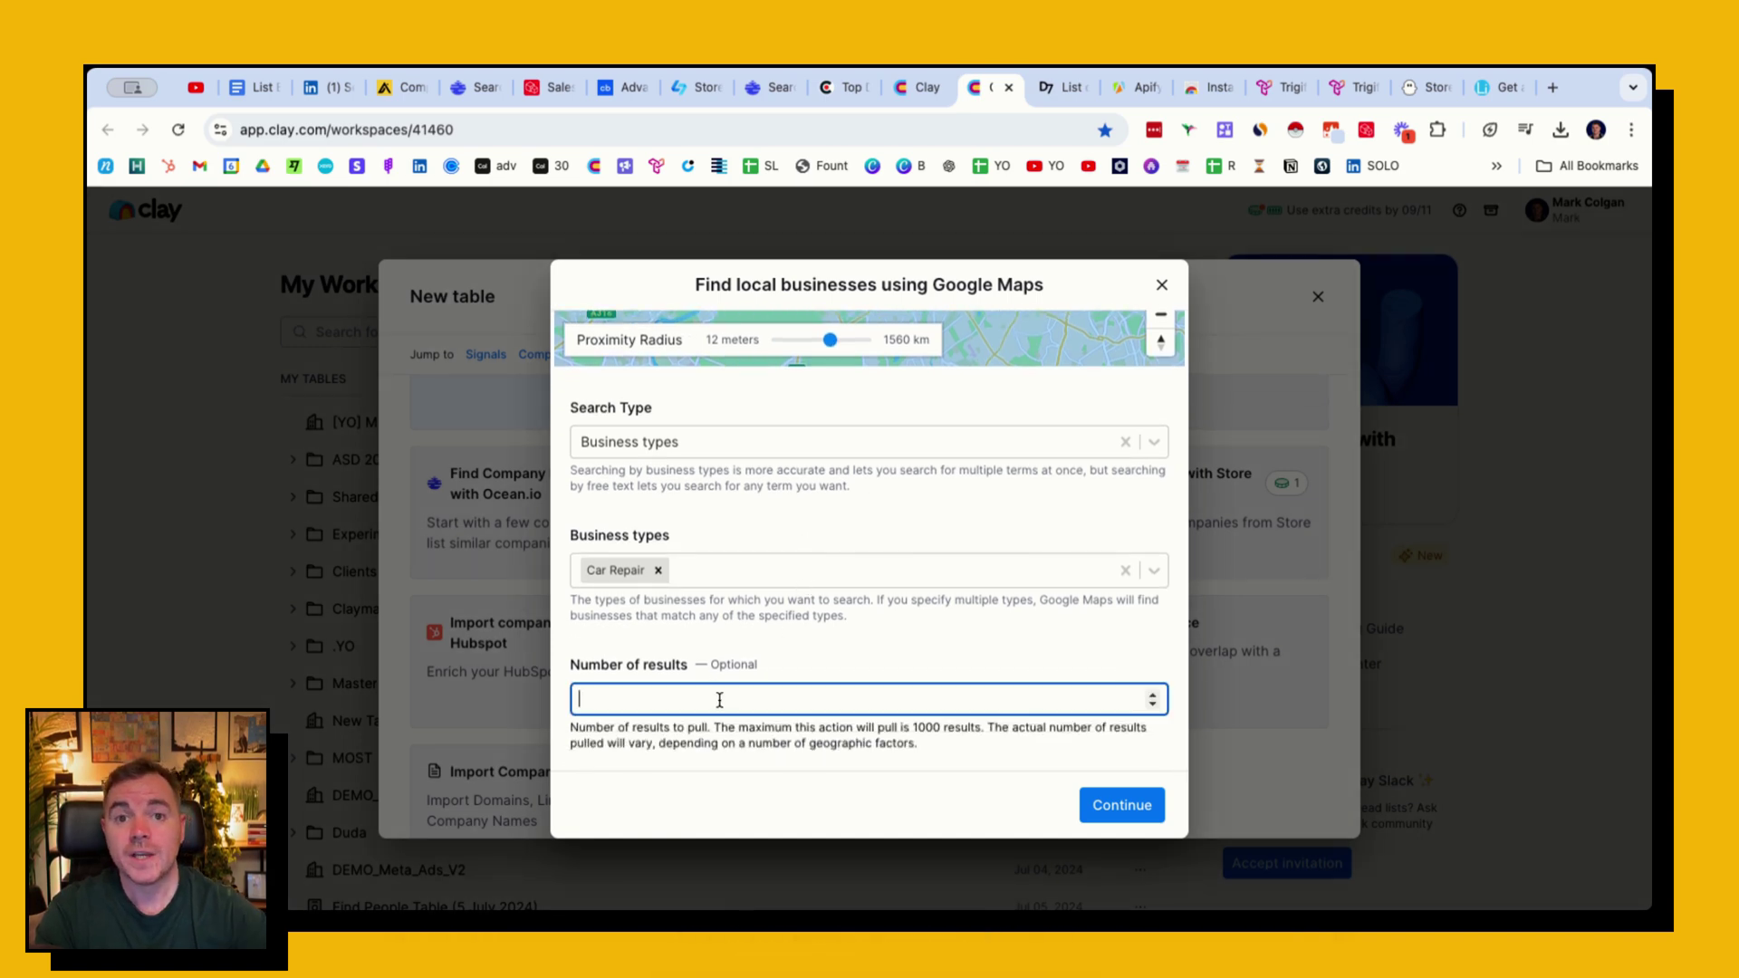
key(Return)
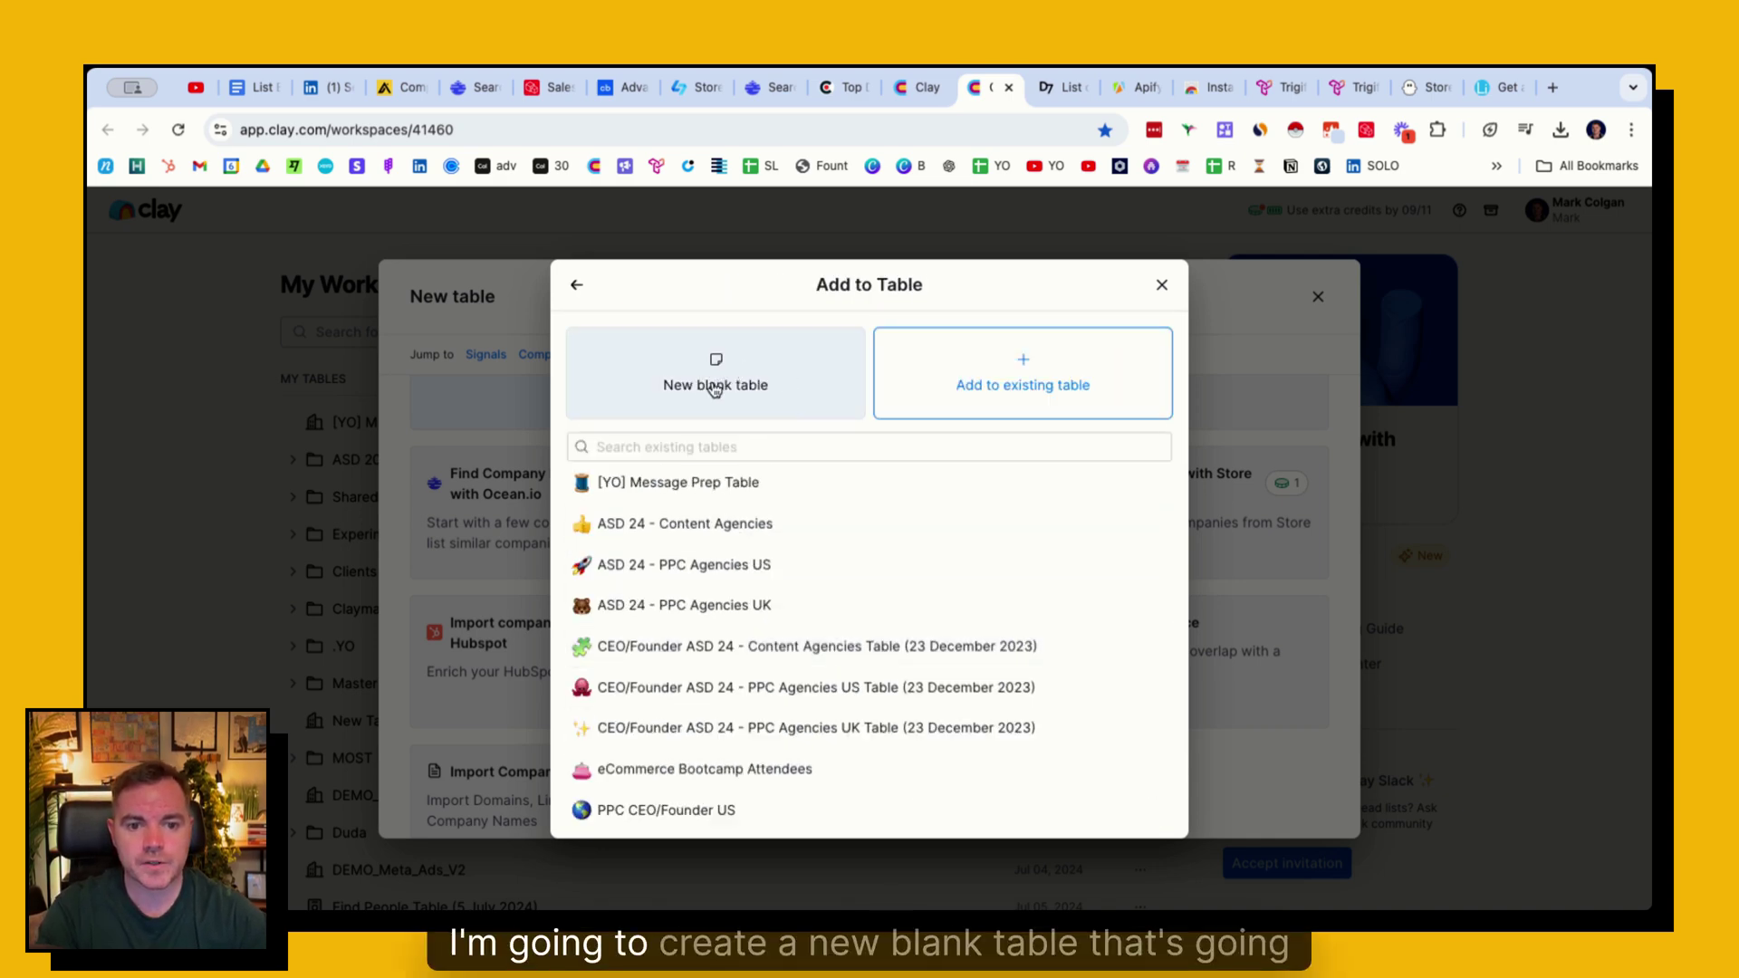
- Send the Car Repair search results into a new blank table
click(729, 373)
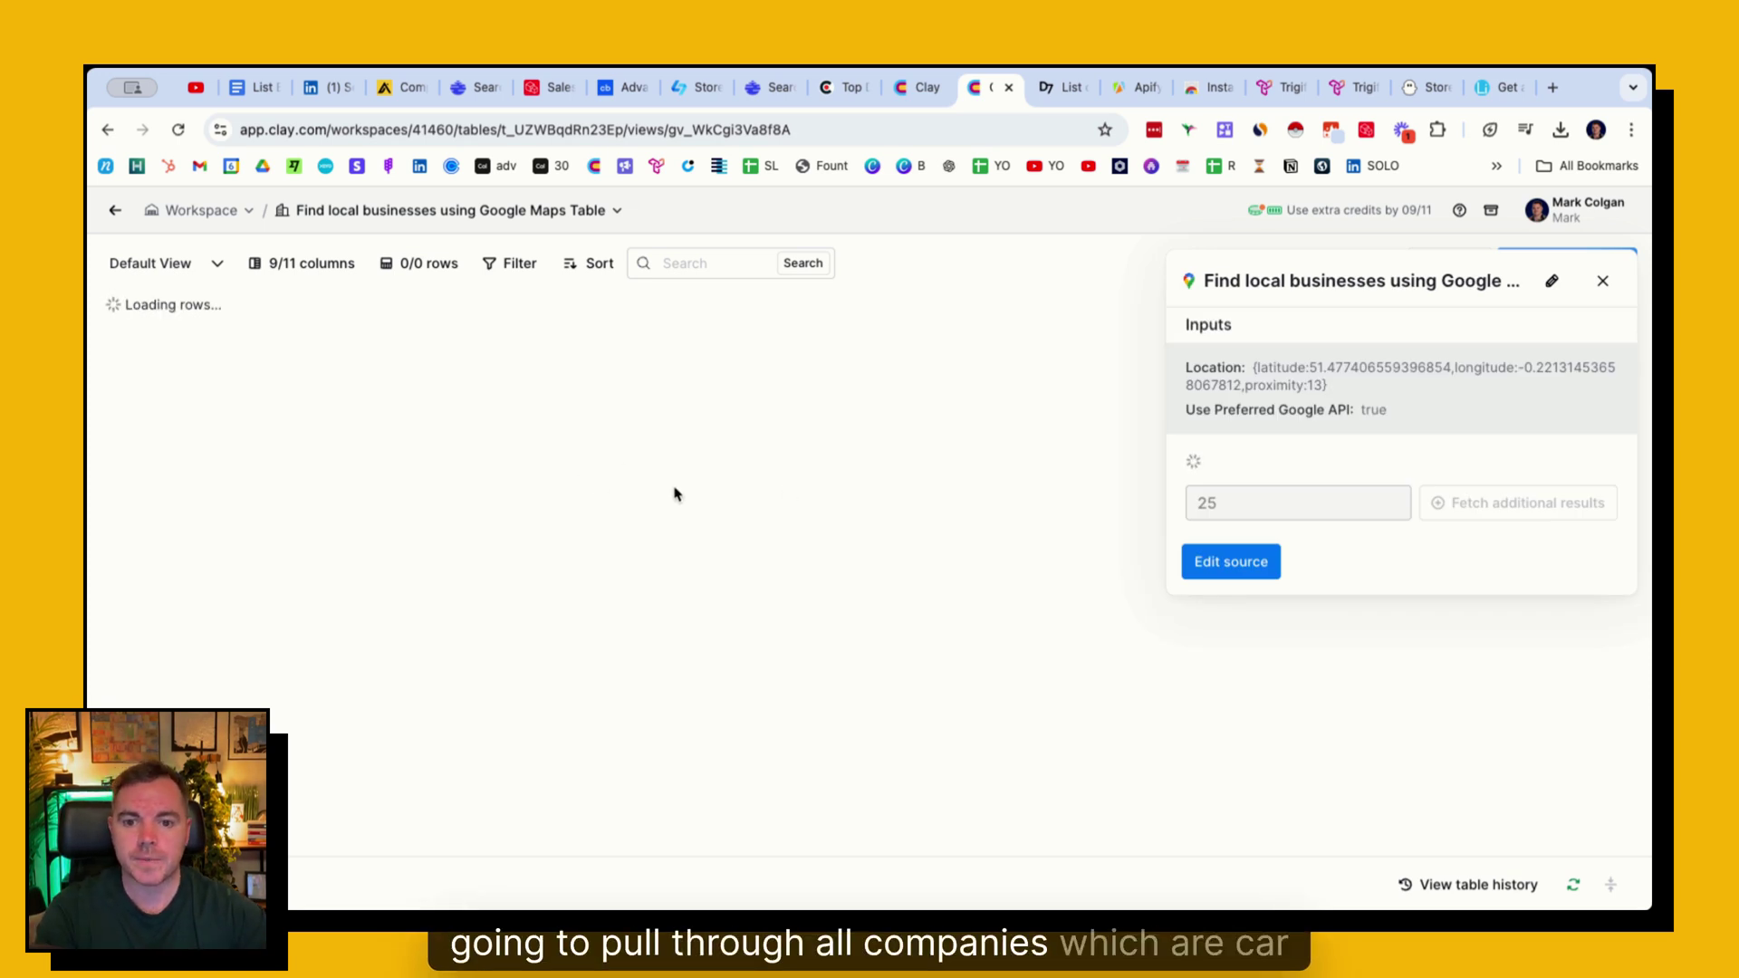
scroll(457, 500, down, 3)
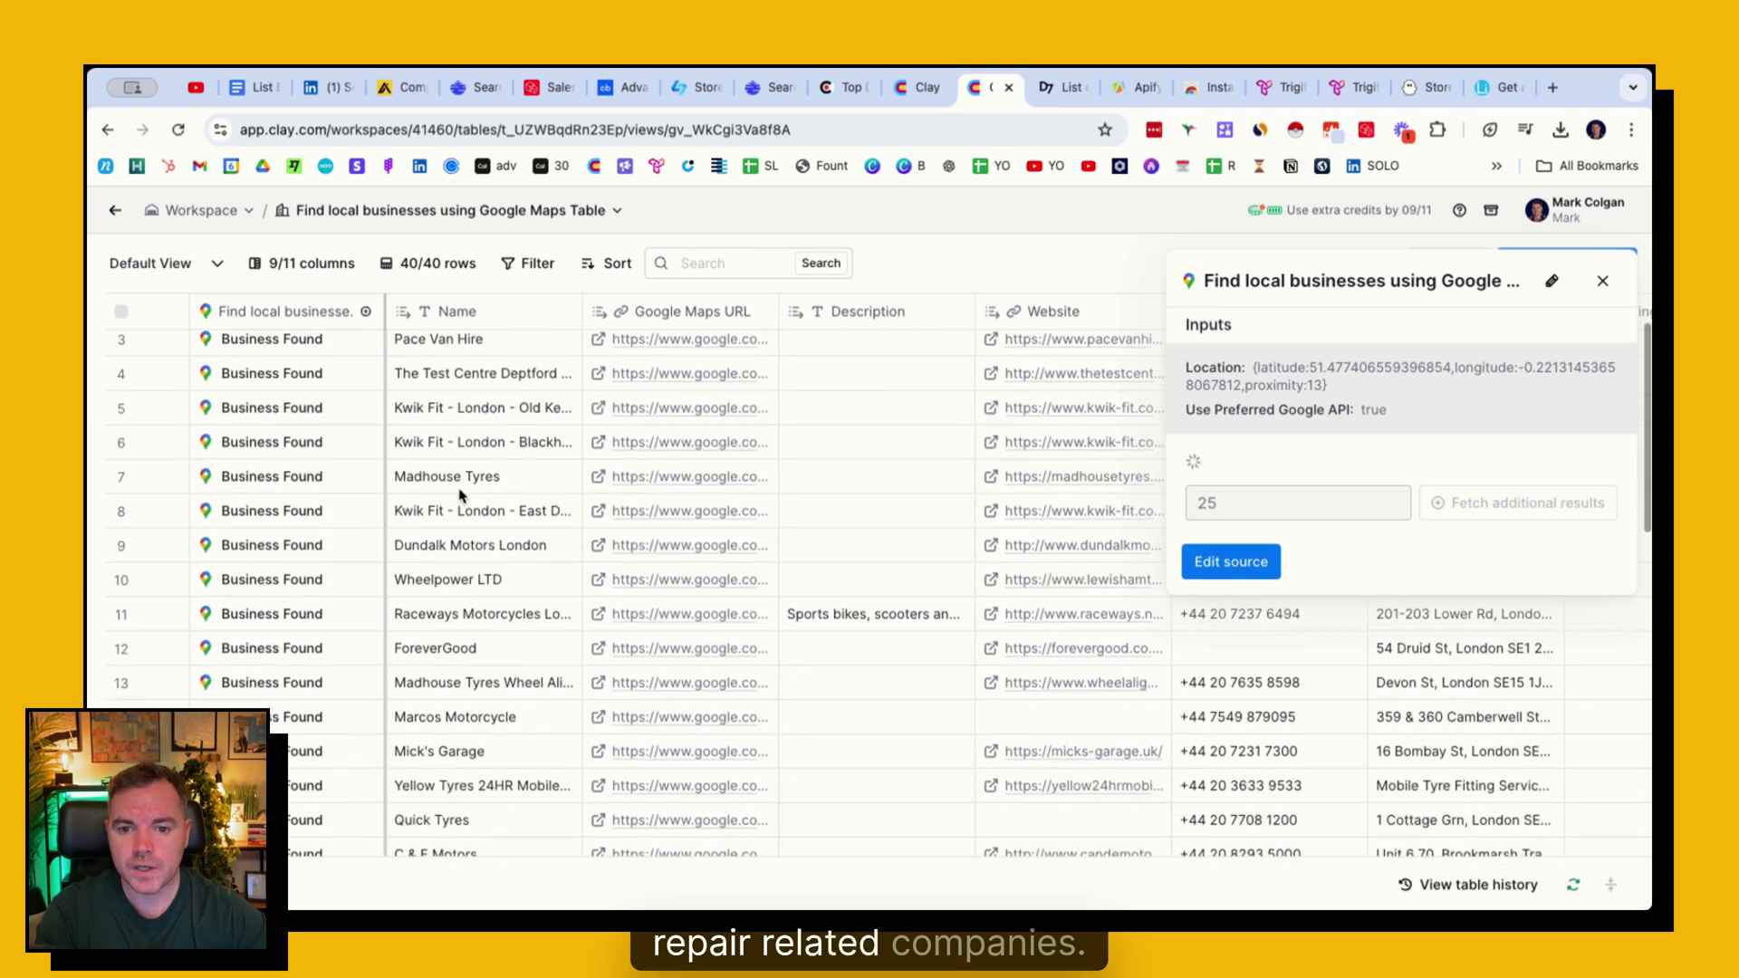
scroll(460, 496, down, 8)
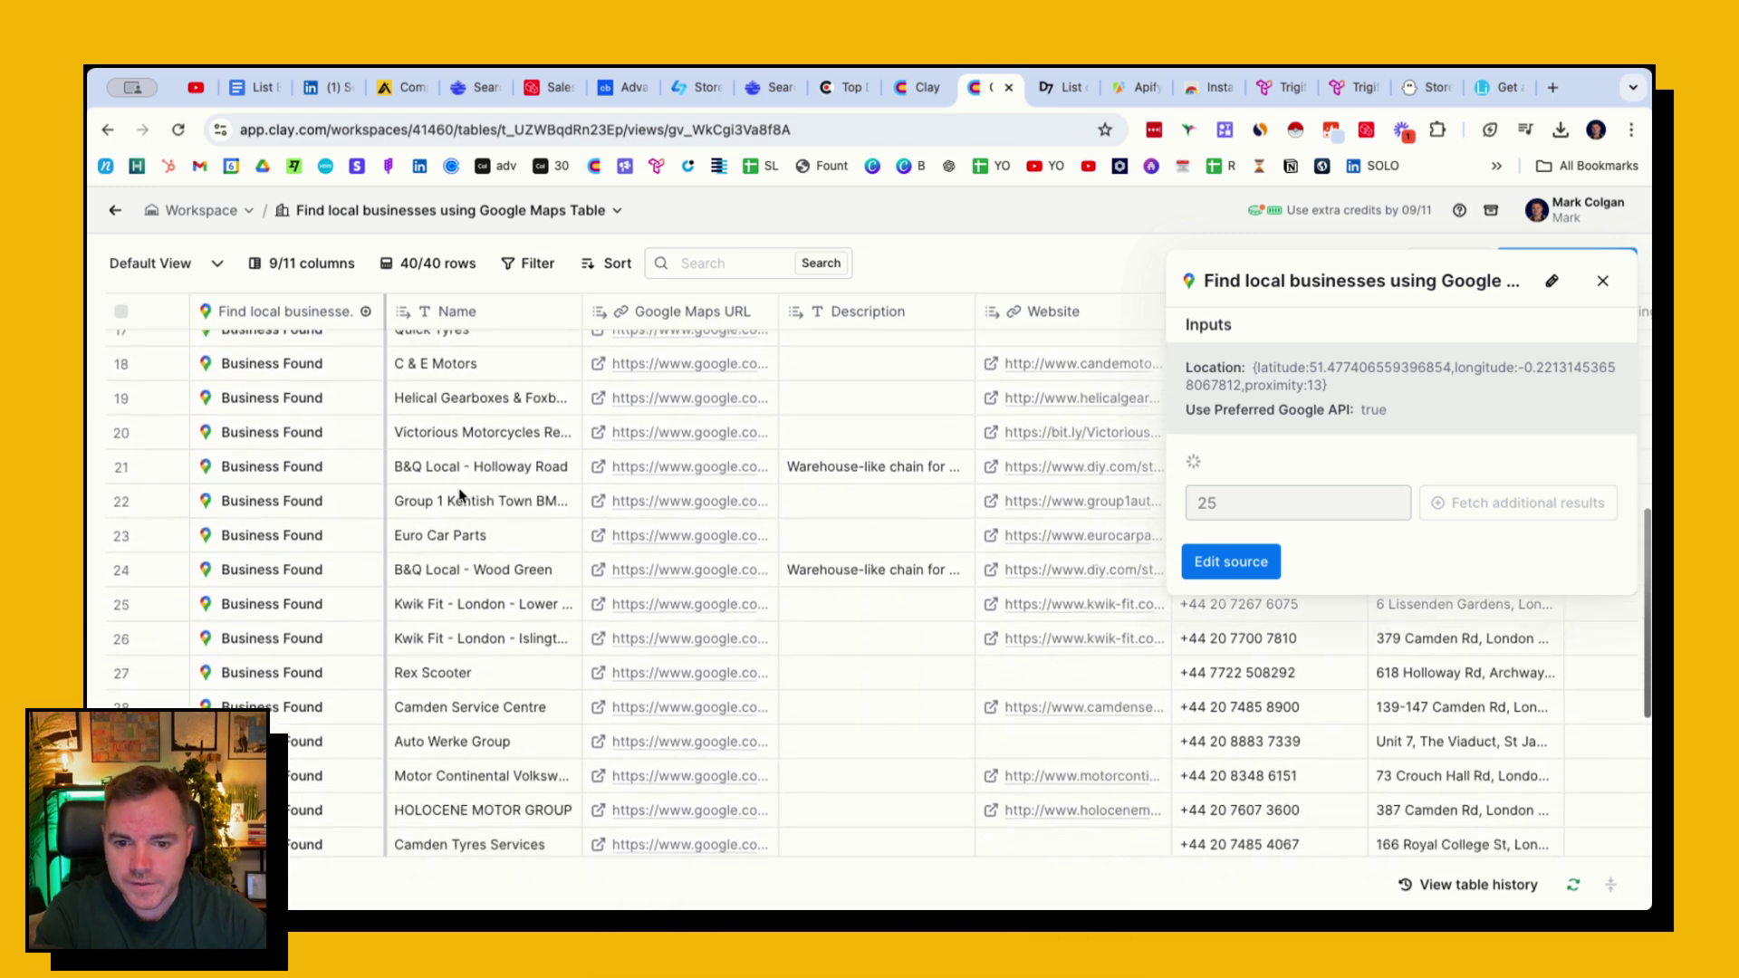
scroll(460, 496, down, 10)
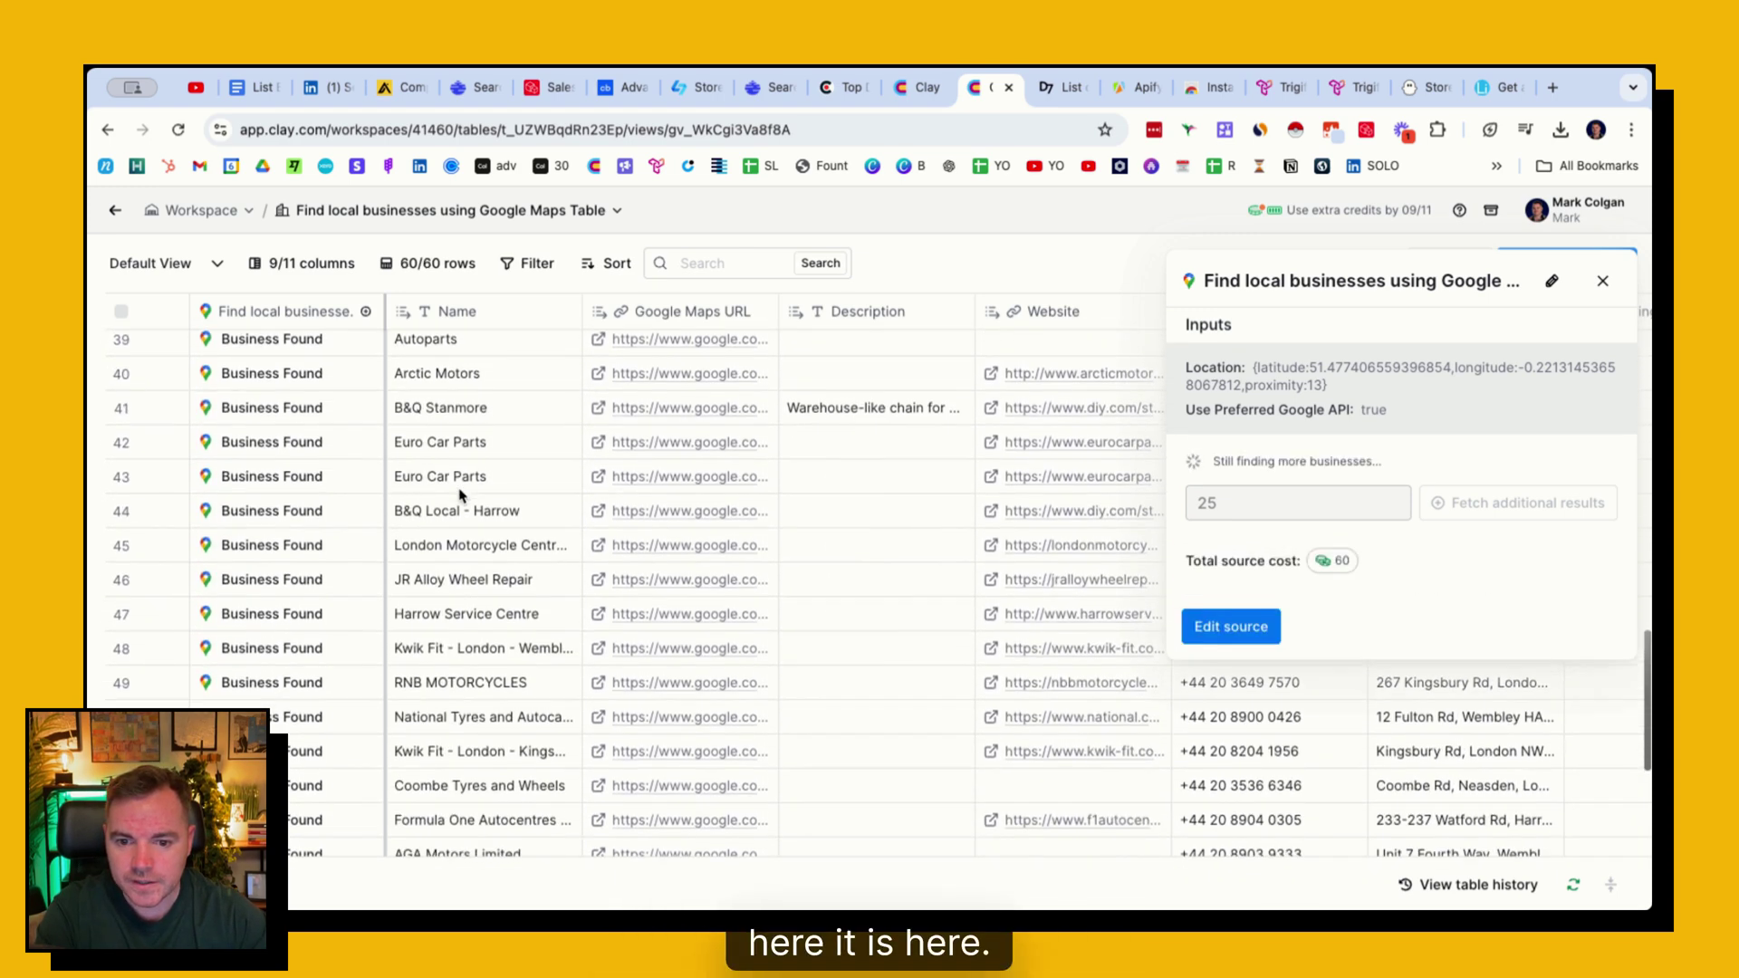
- Browse the table's rows and columns until all 100 car-repair businesses have loaded
text(burlington)
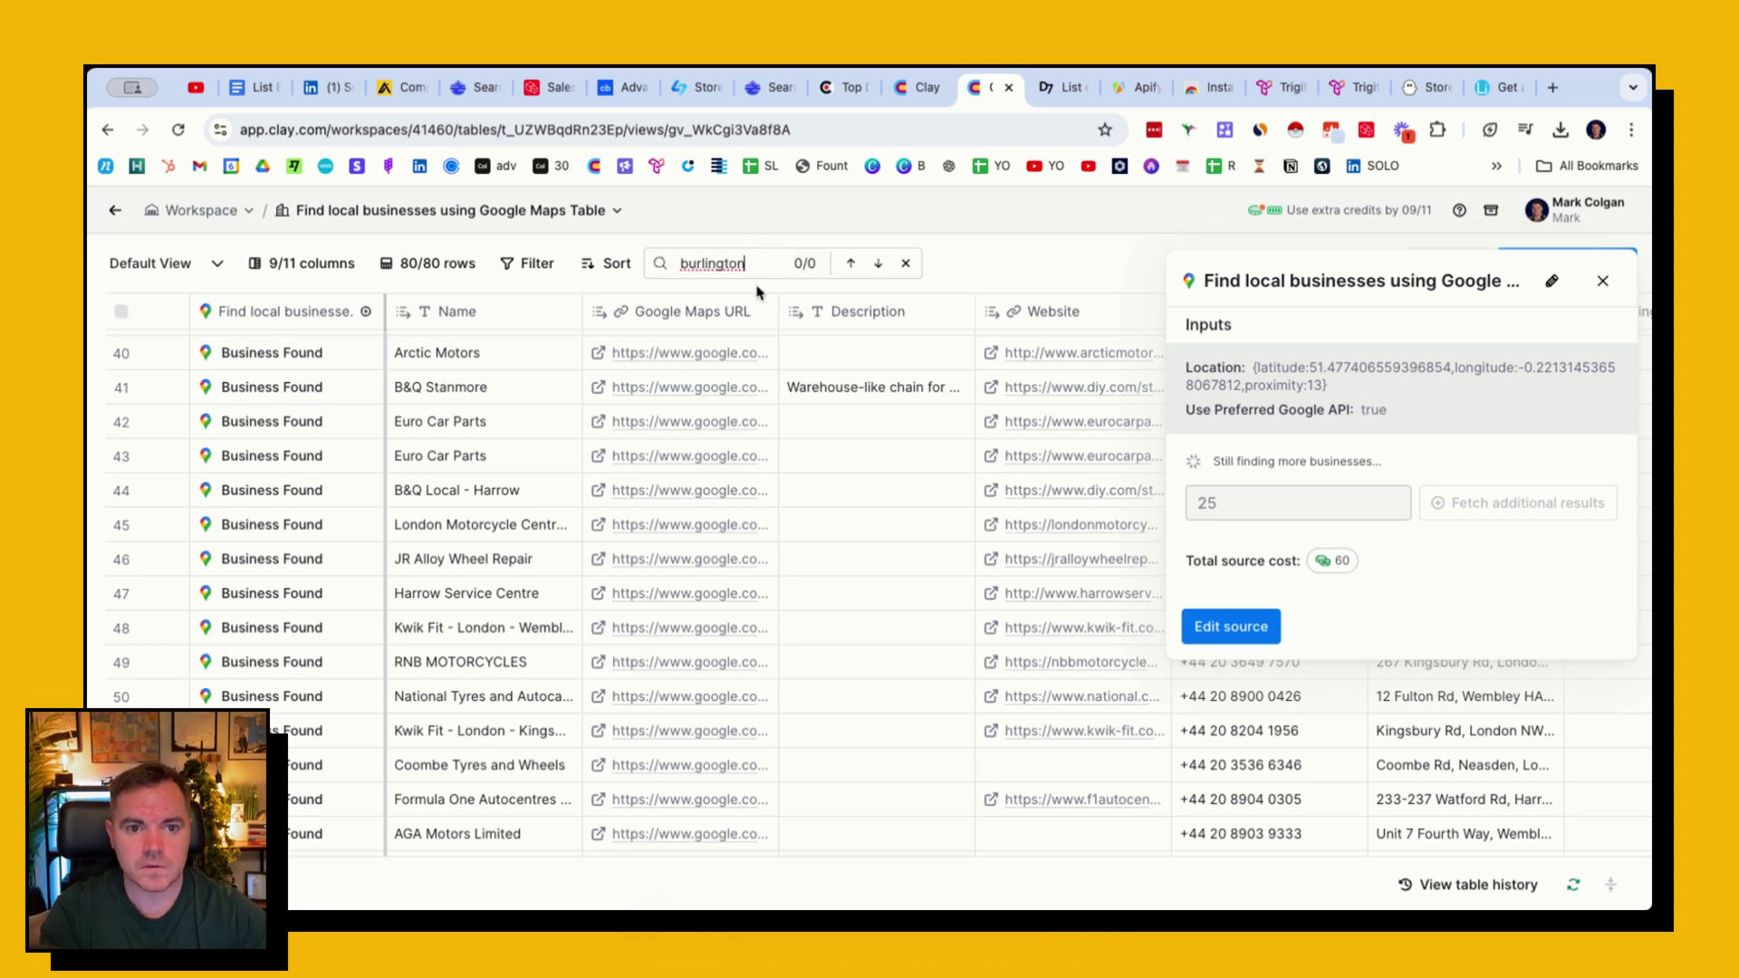
scroll(488, 585, down, 1)
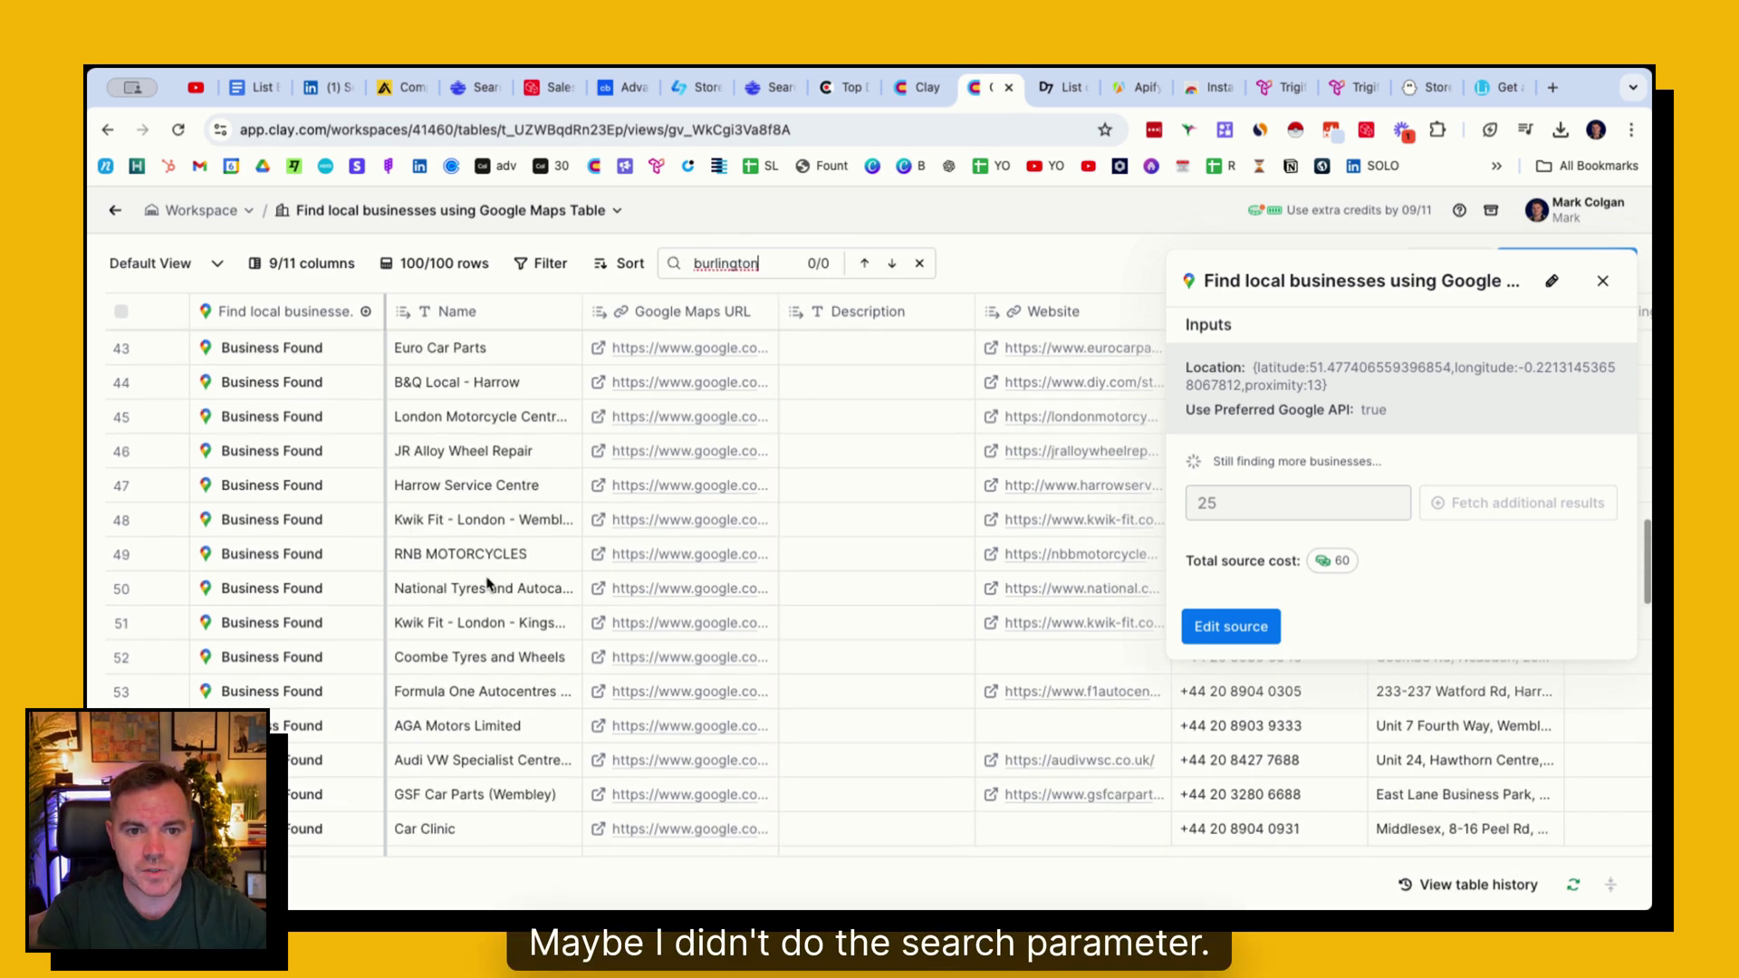
scroll(487, 584, down, 10)
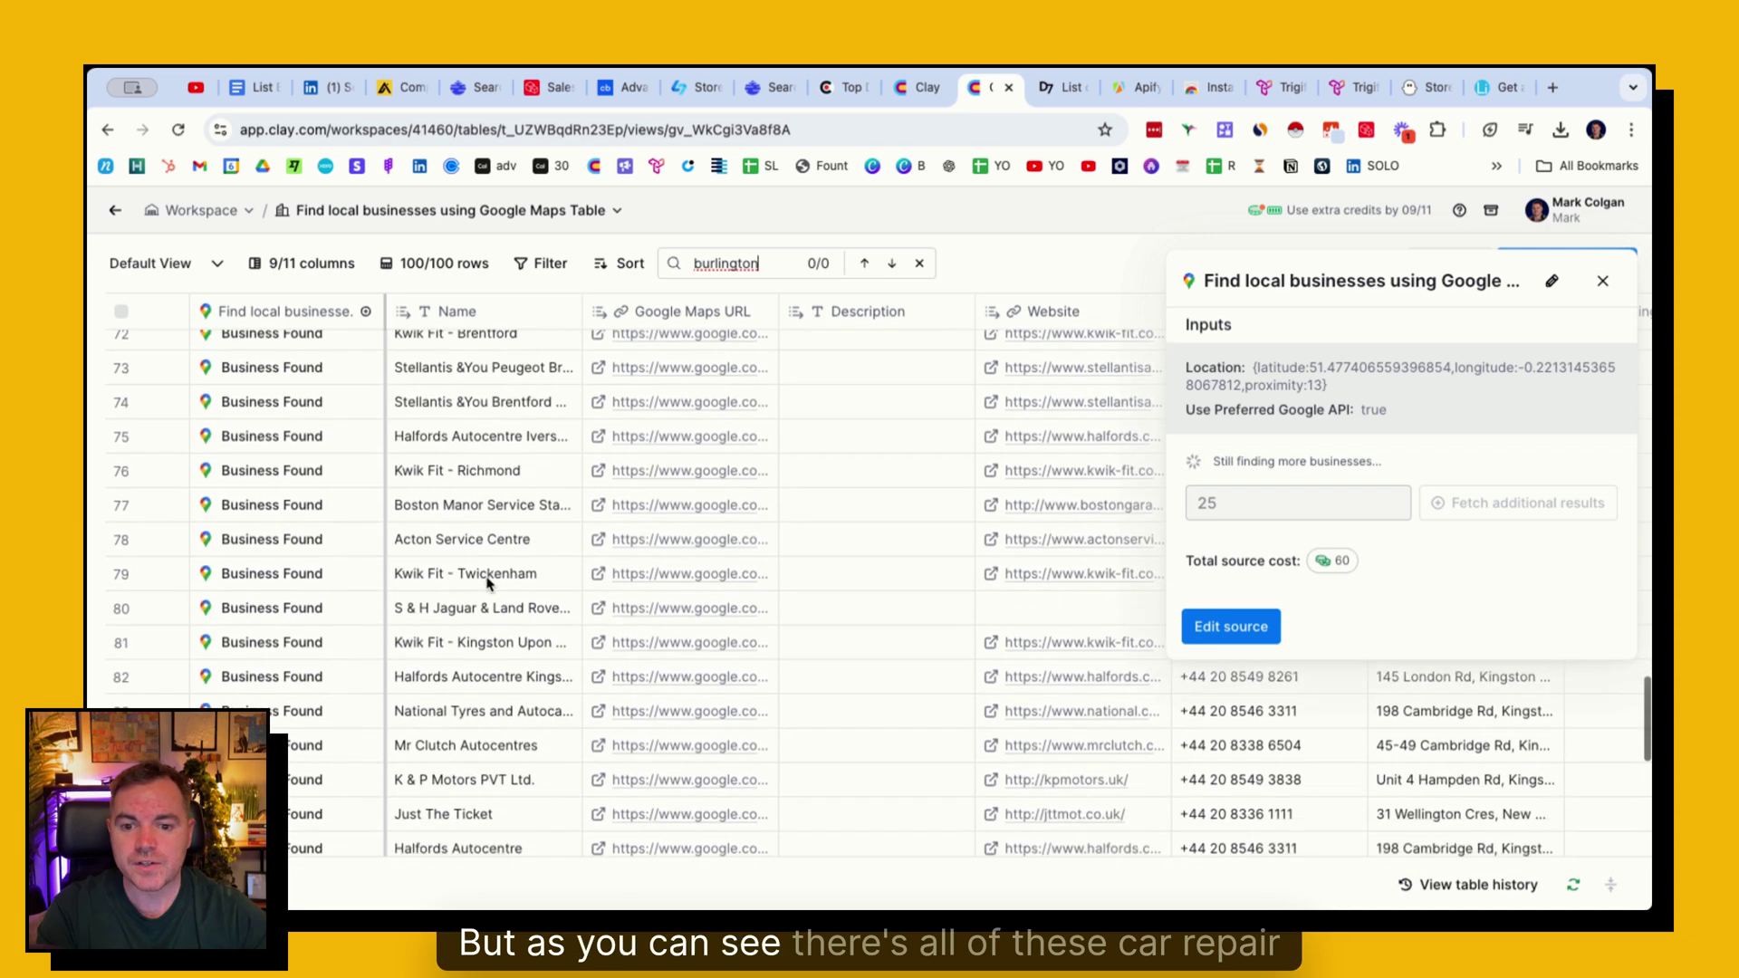
scroll(487, 584, down, 5)
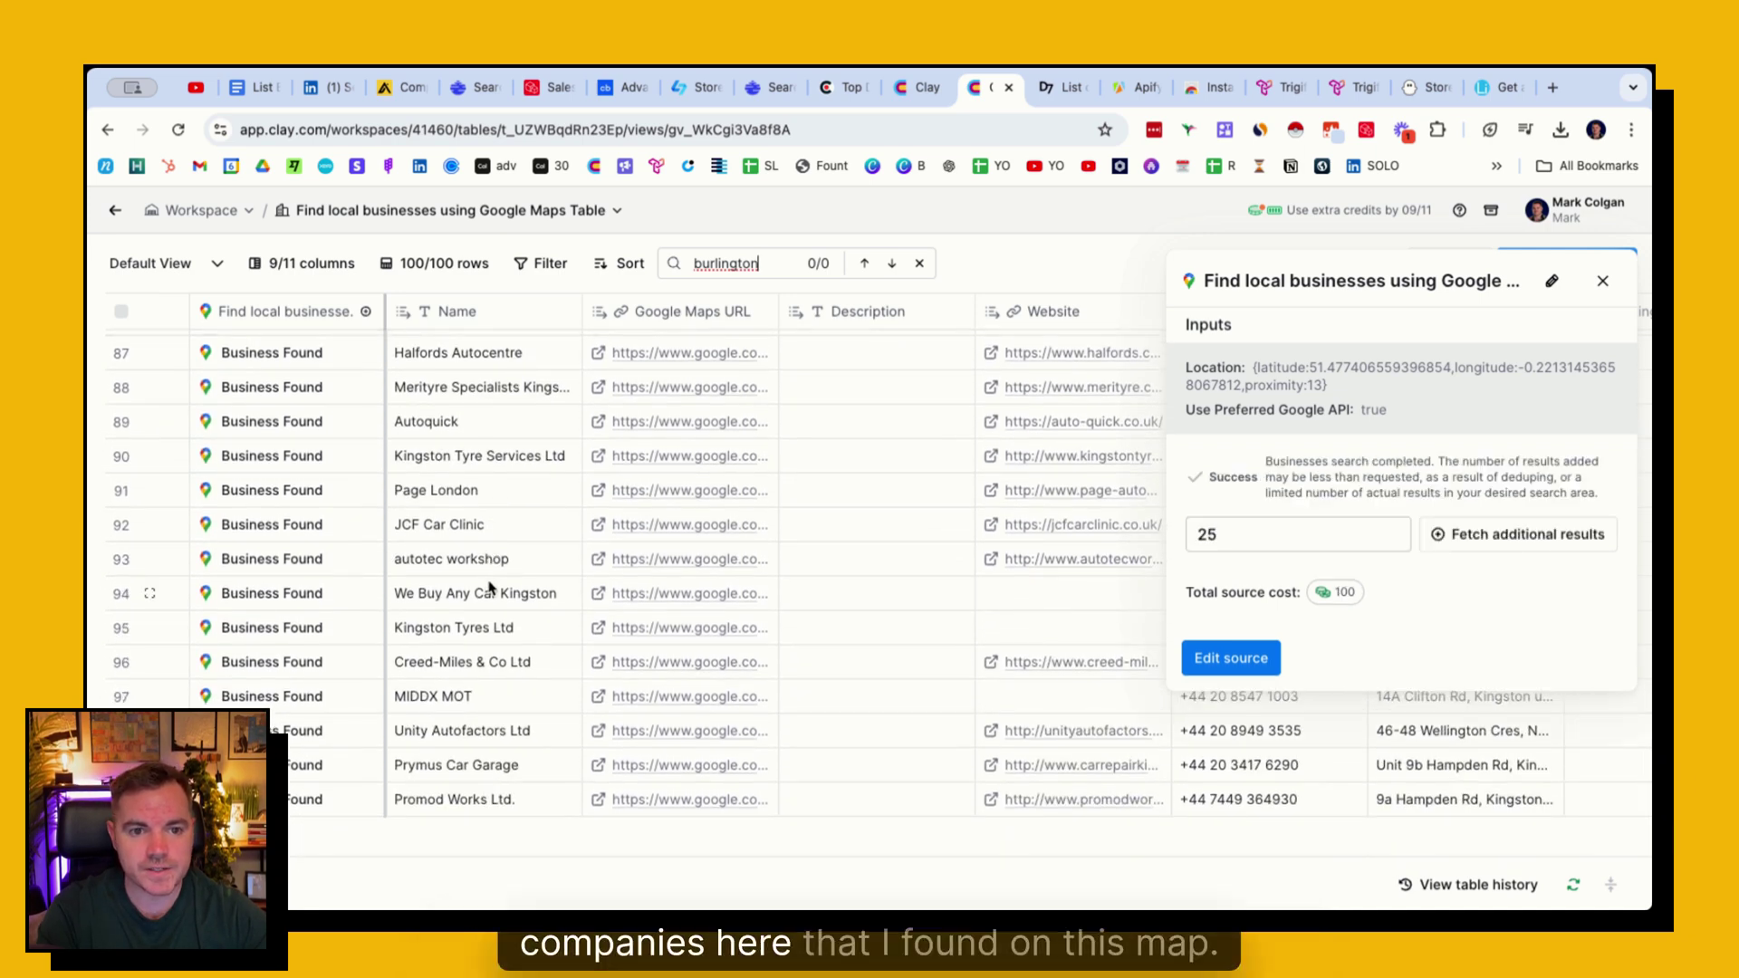
scroll(525, 532, right, 6)
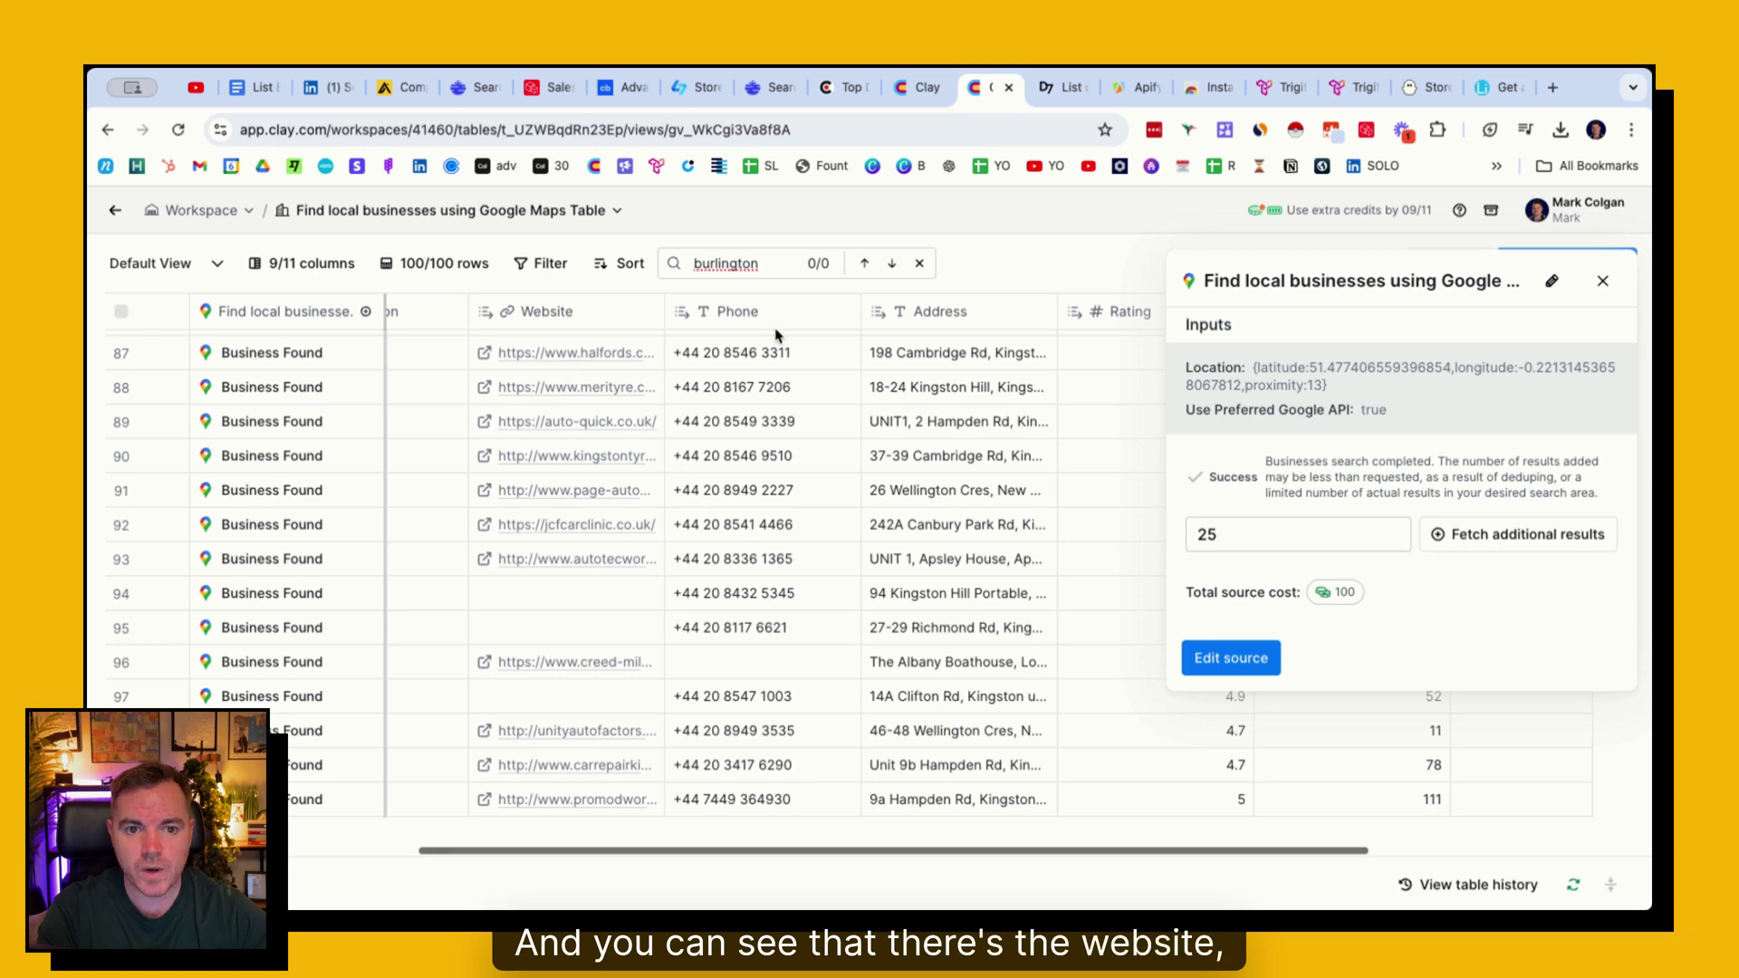
scroll(788, 342, right, 4)
scroll(803, 345, left, 8)
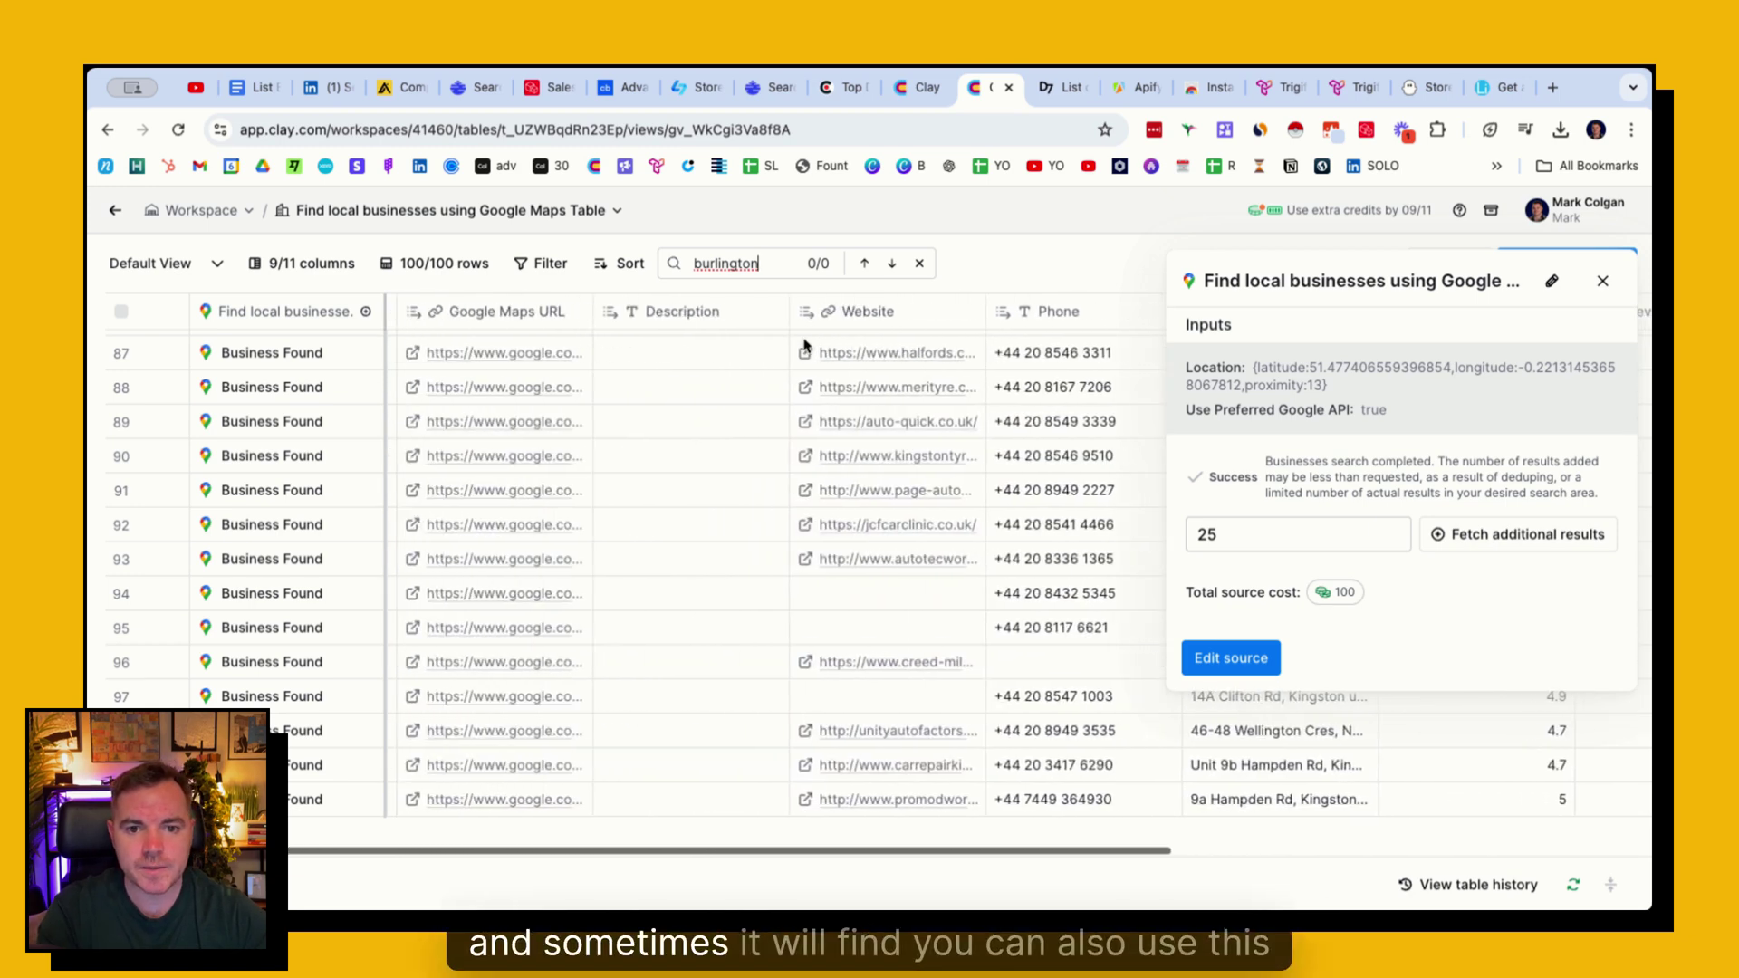
scroll(805, 345, left, 3)
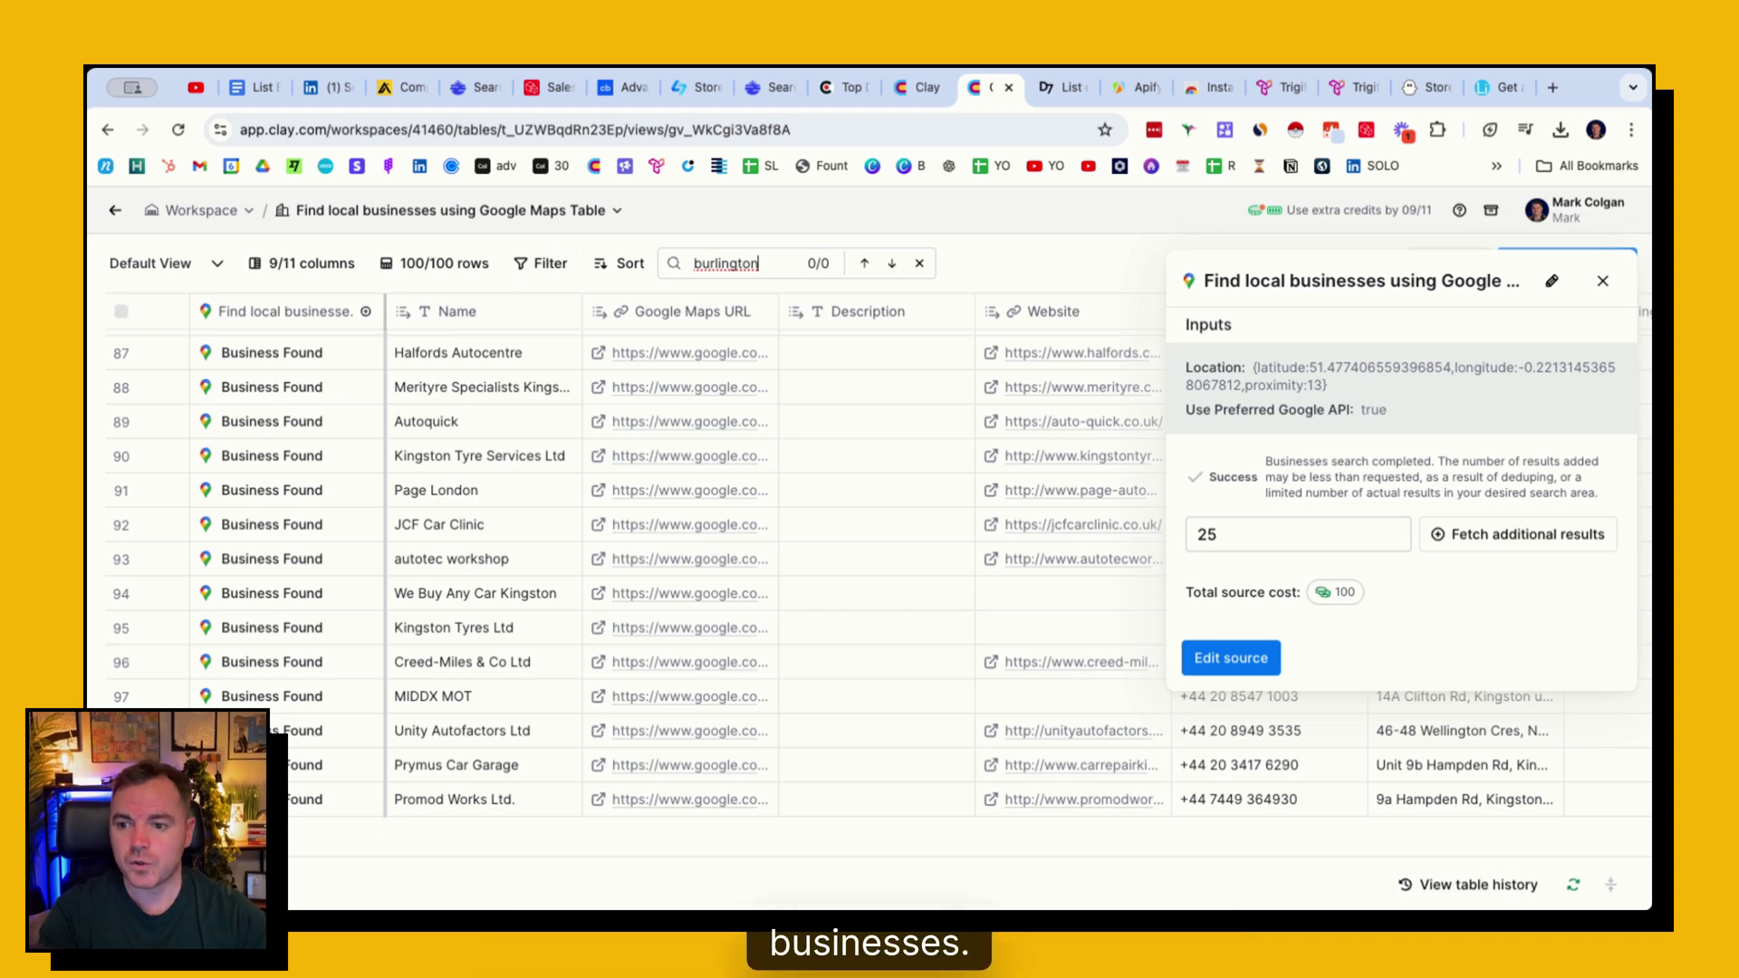
click(1067, 87)
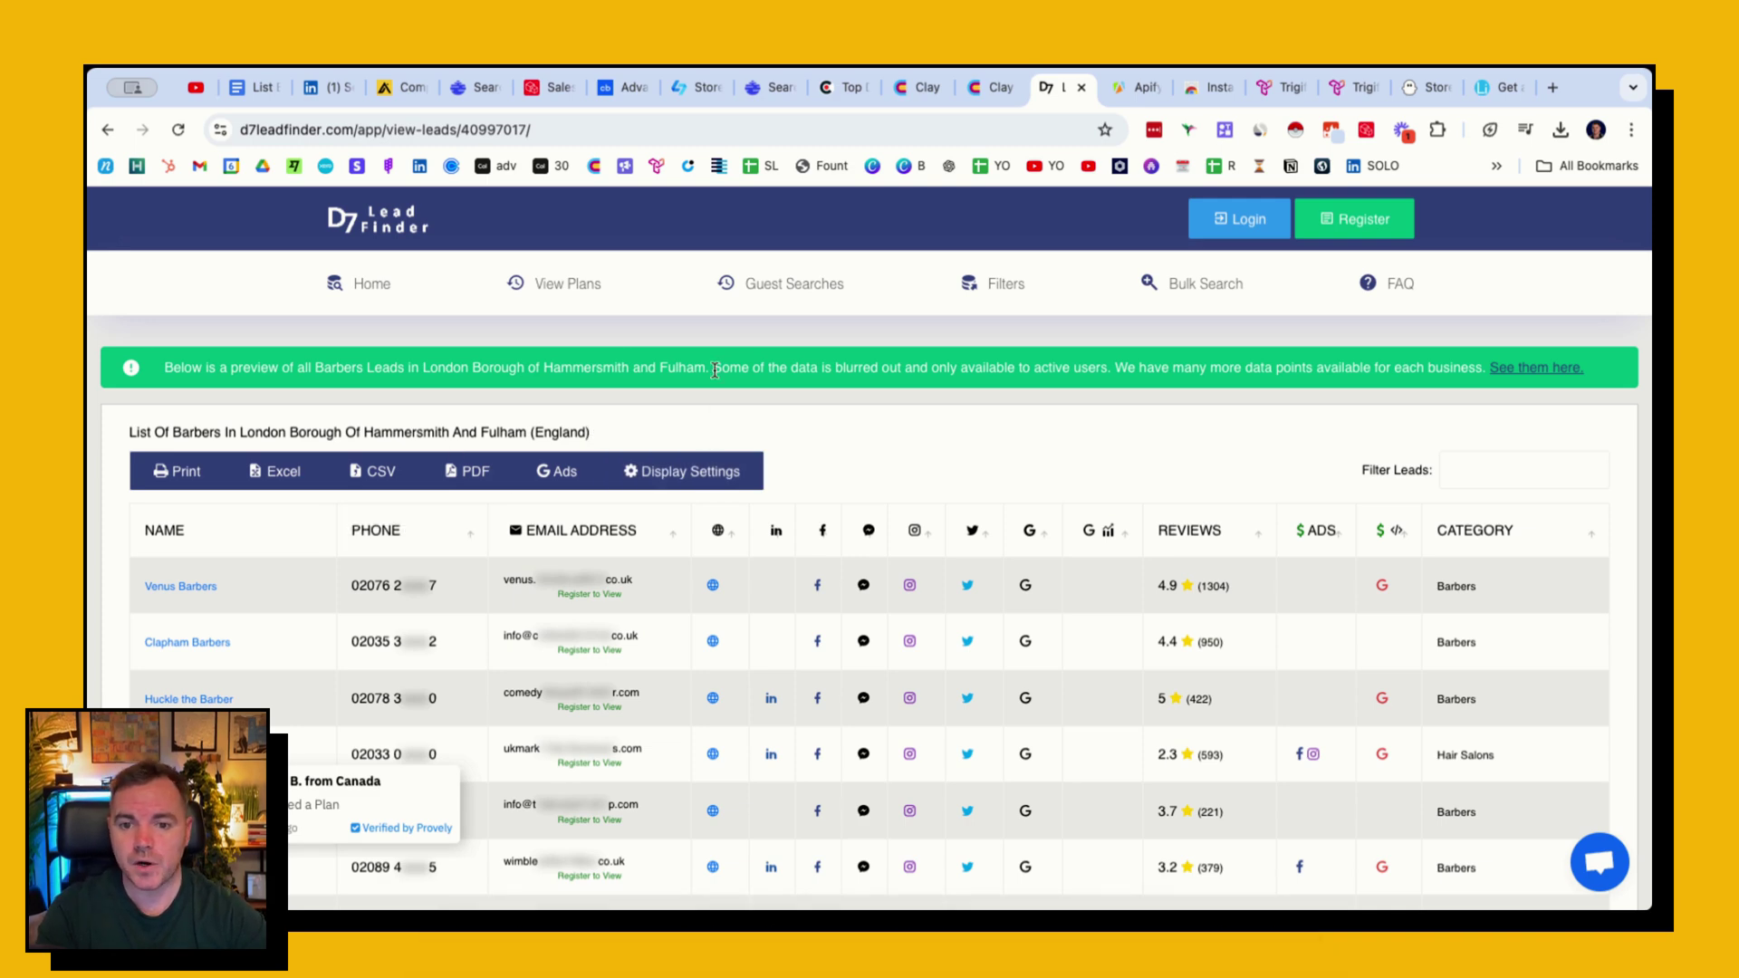
- Scroll through the Hammersmith and Fulham barber leads, then switch to Apify's clutch search results
scroll(543, 489, down, 5)
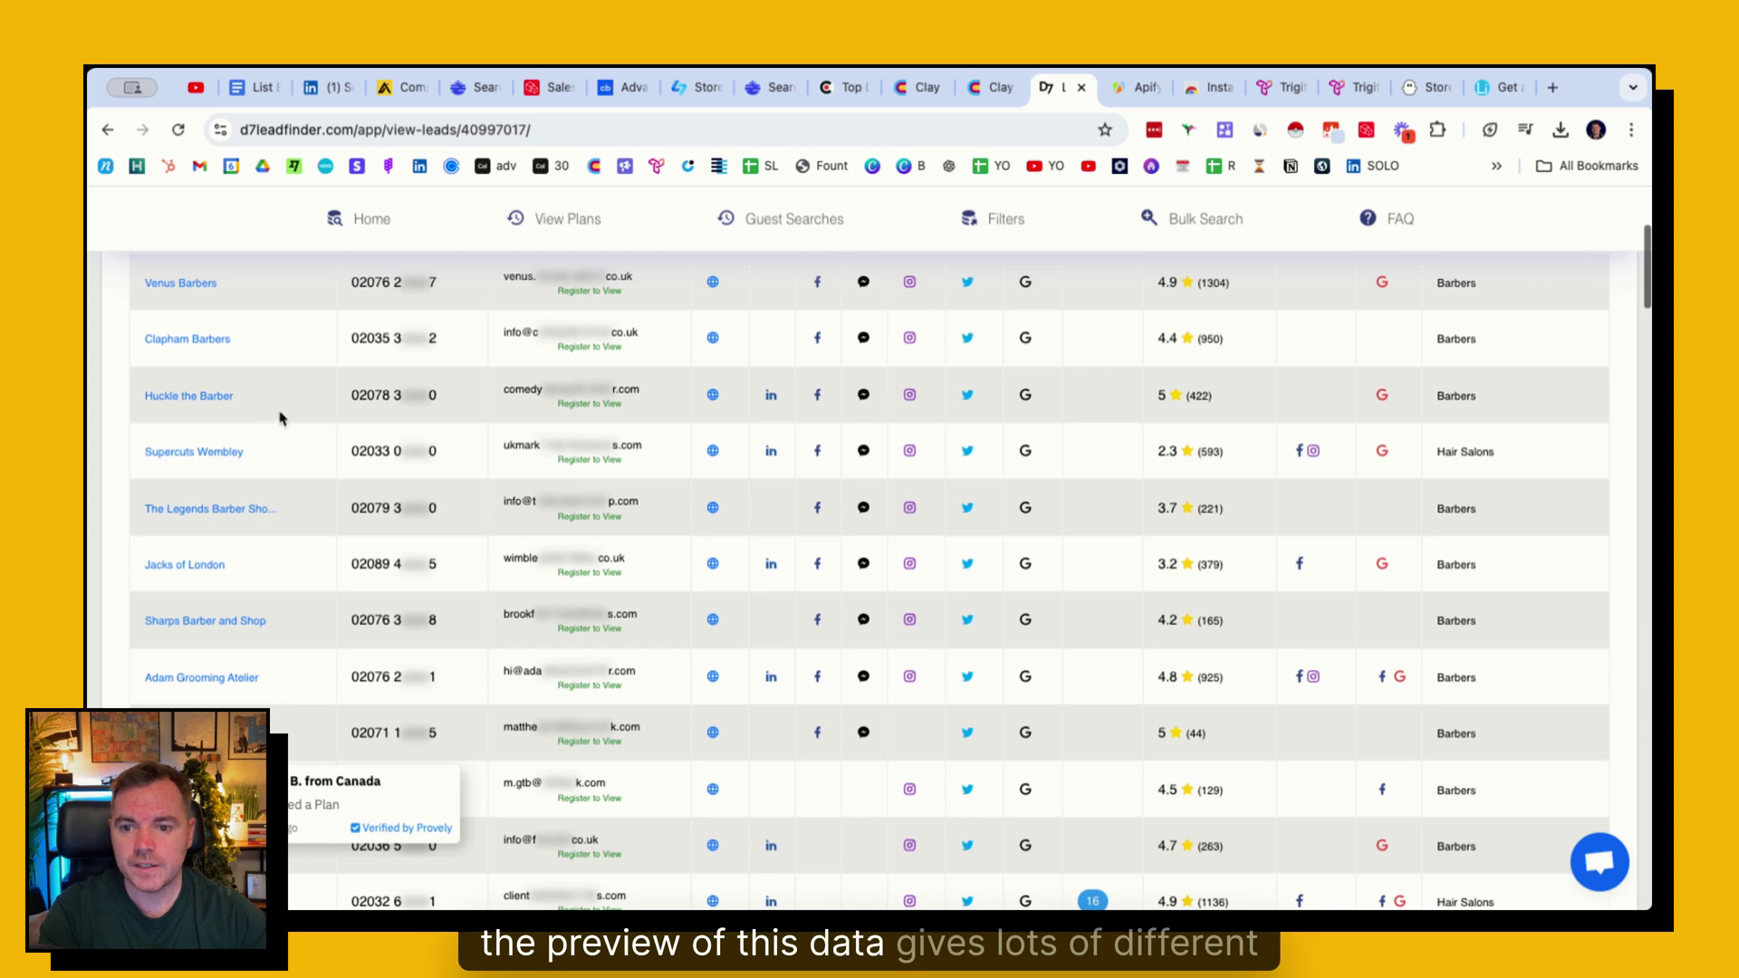
scroll(272, 399, down, 1)
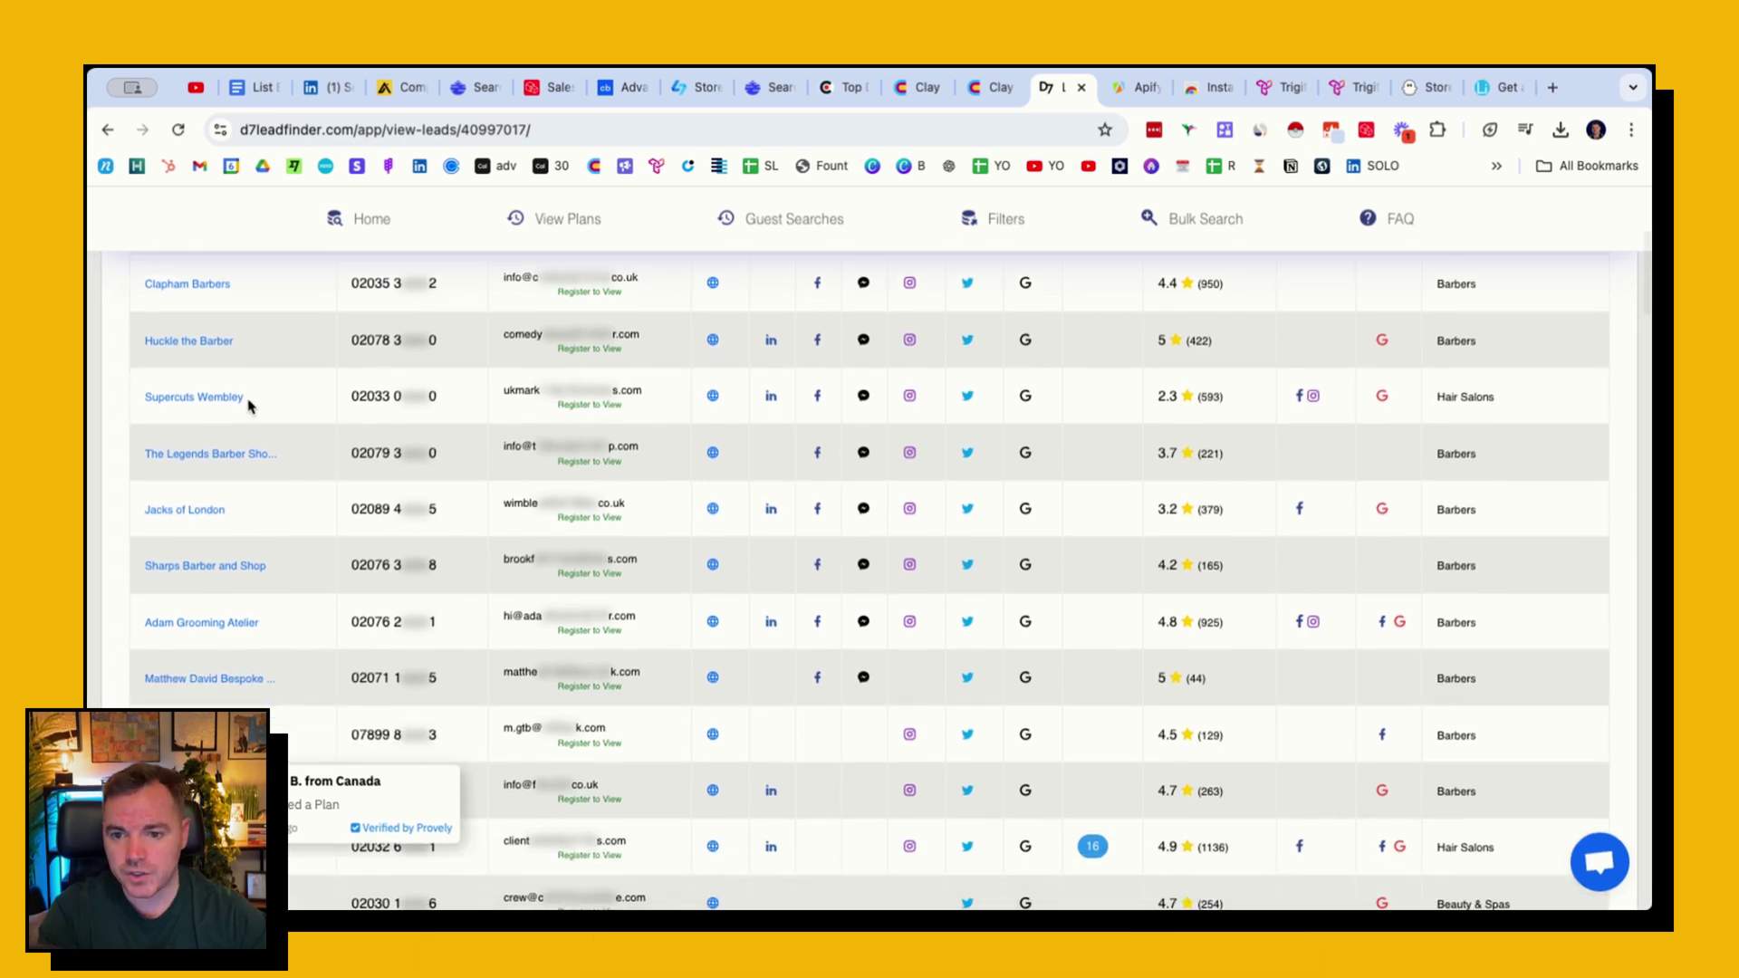
scroll(208, 523, down, 6)
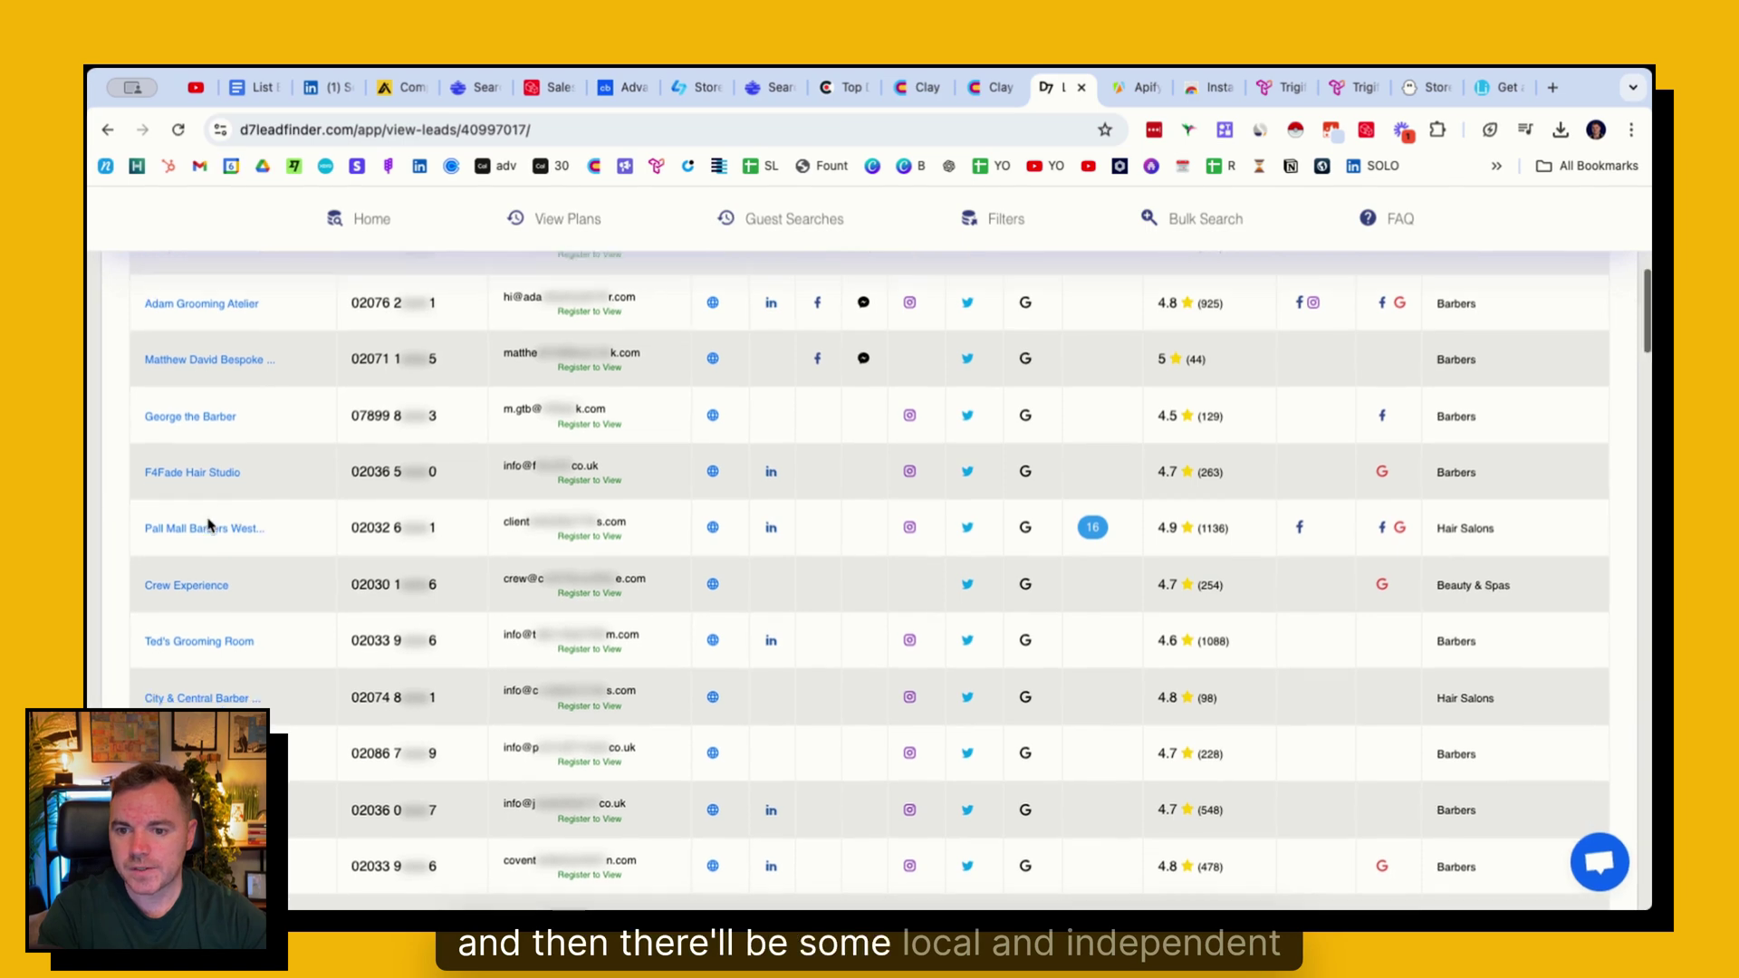
scroll(207, 523, down, 2)
scroll(620, 264, up, 10)
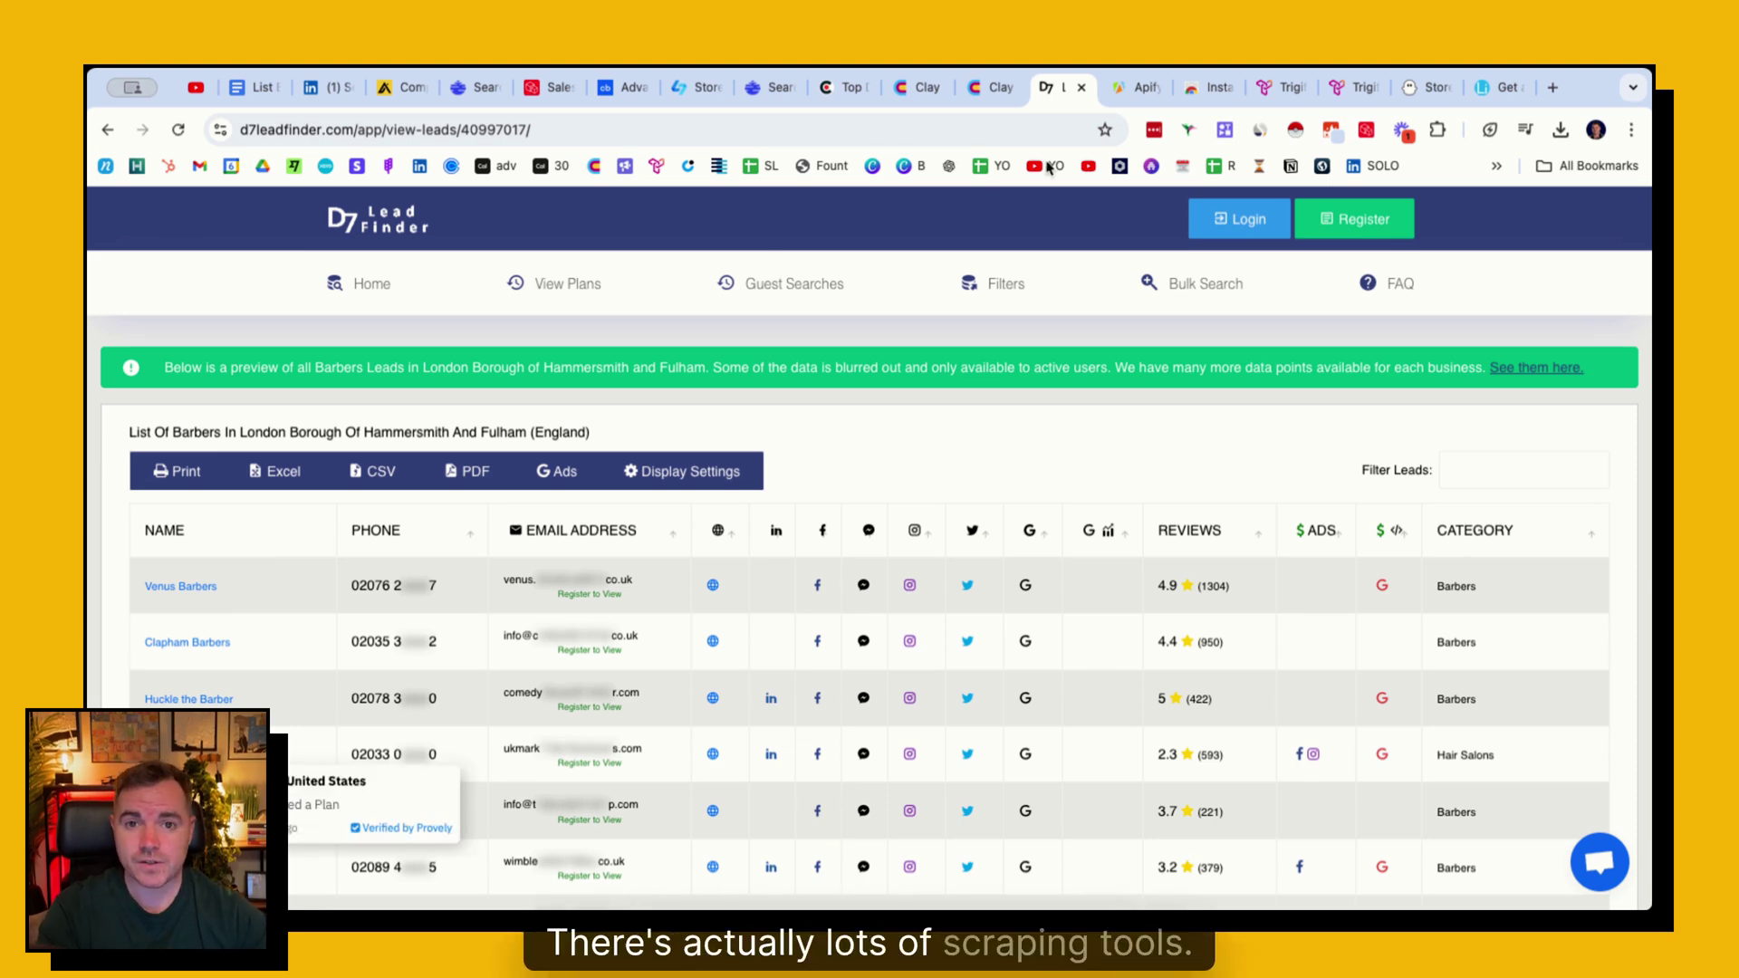
key(ctrl+Tab)
scroll(420, 387, up, 1)
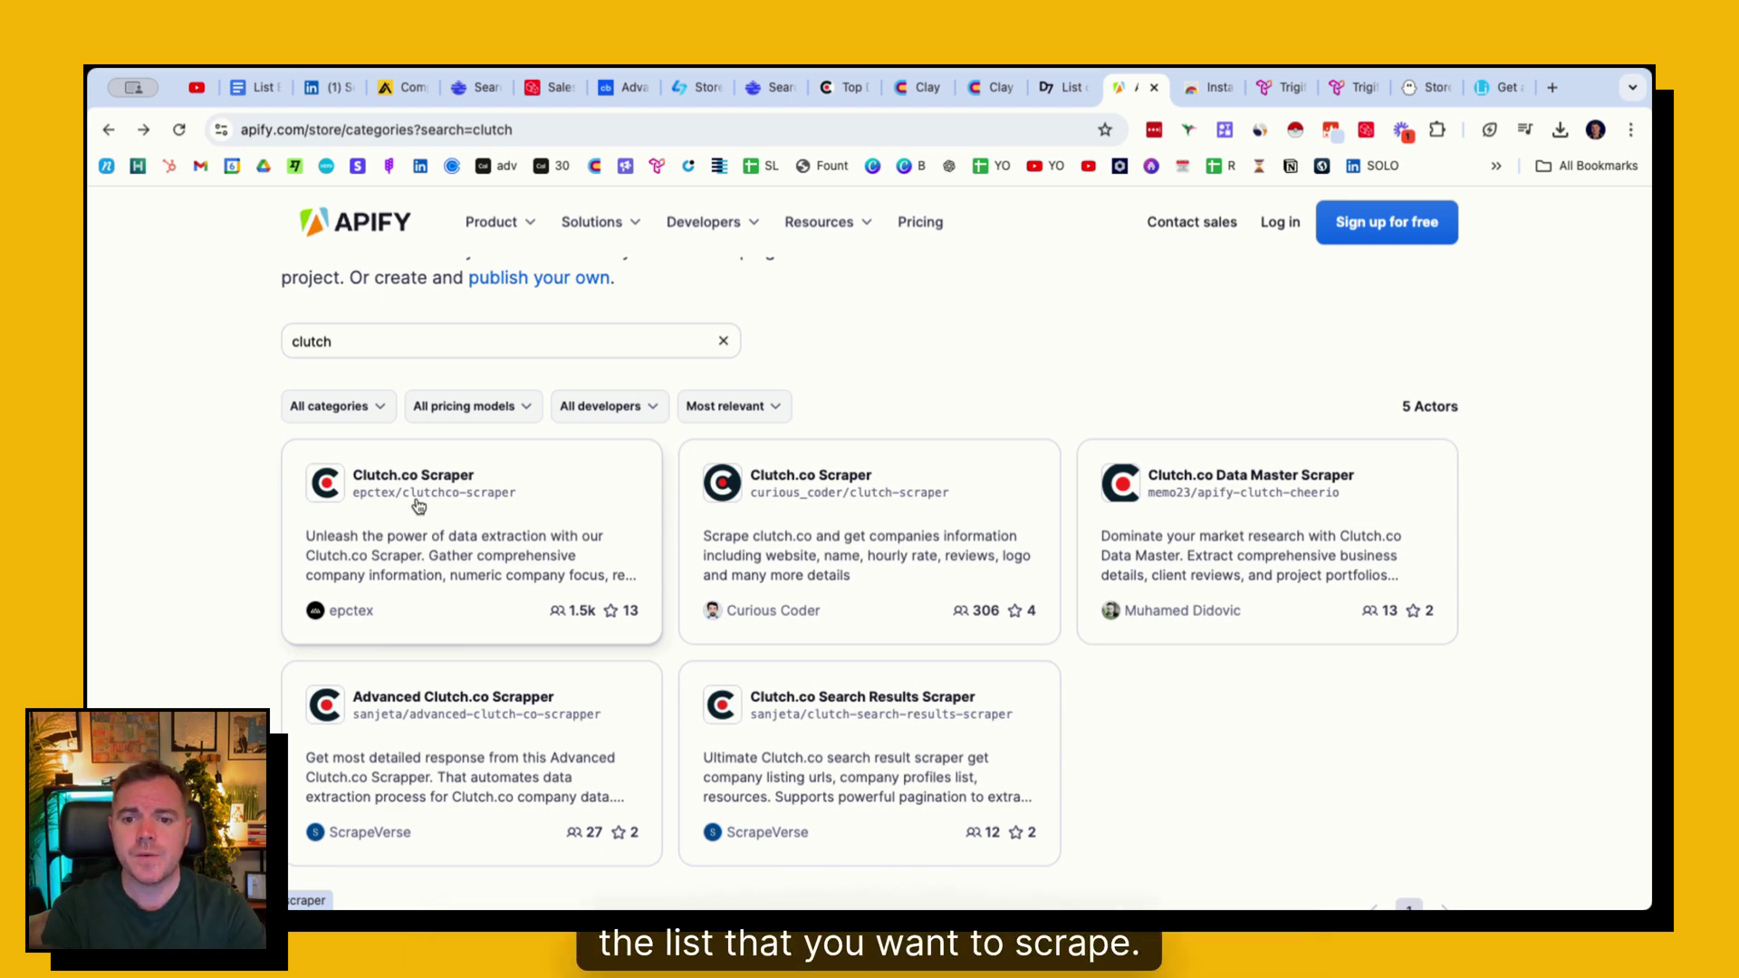
- Open the Clutch.co Scraper actor and read through its README features
click(417, 506)
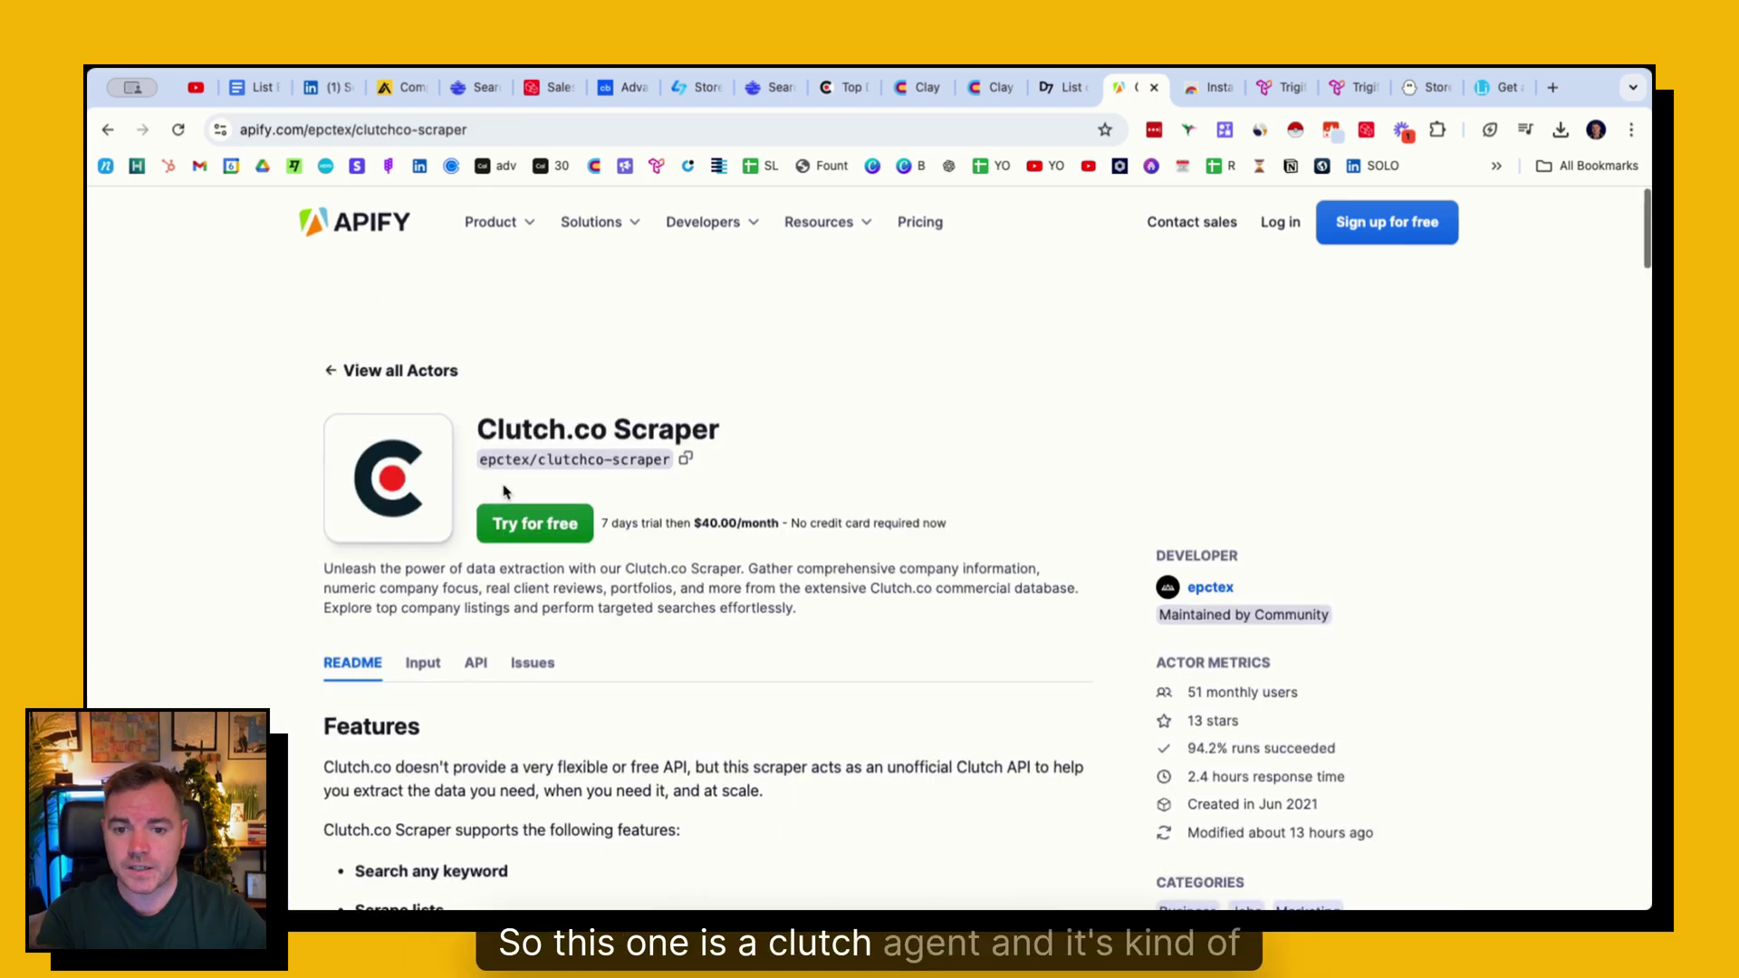
scroll(587, 471, down, 1)
scroll(587, 471, down, 1)
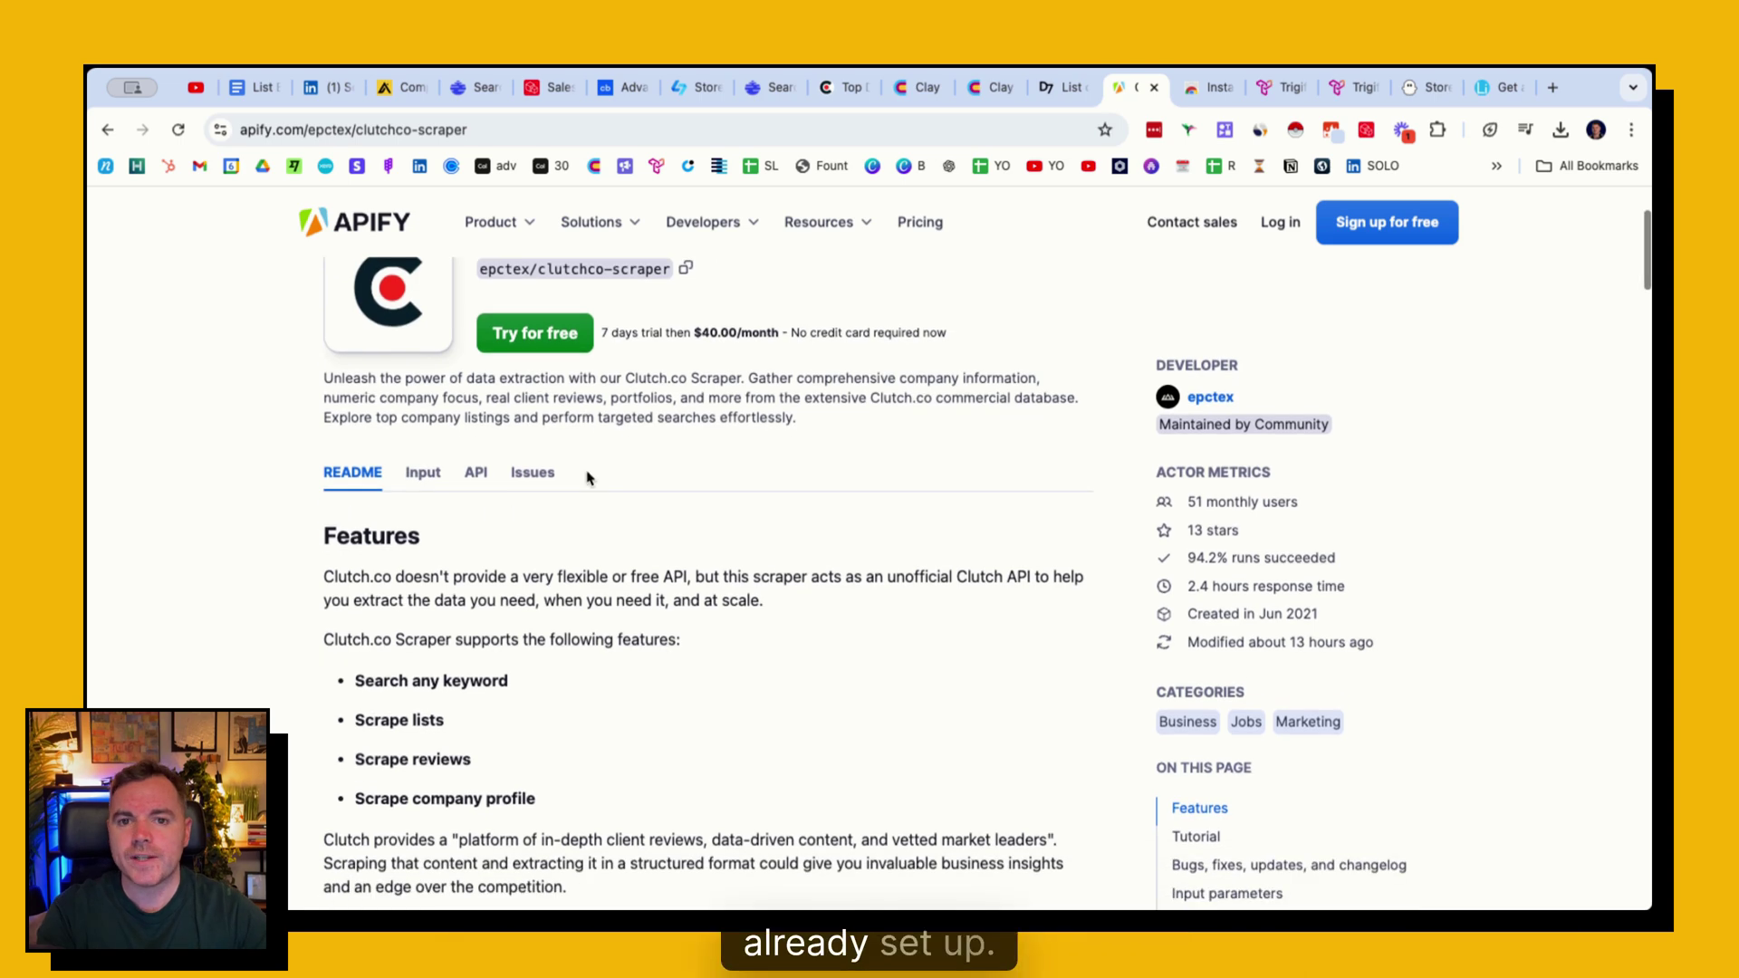
scroll(586, 472, up, 1)
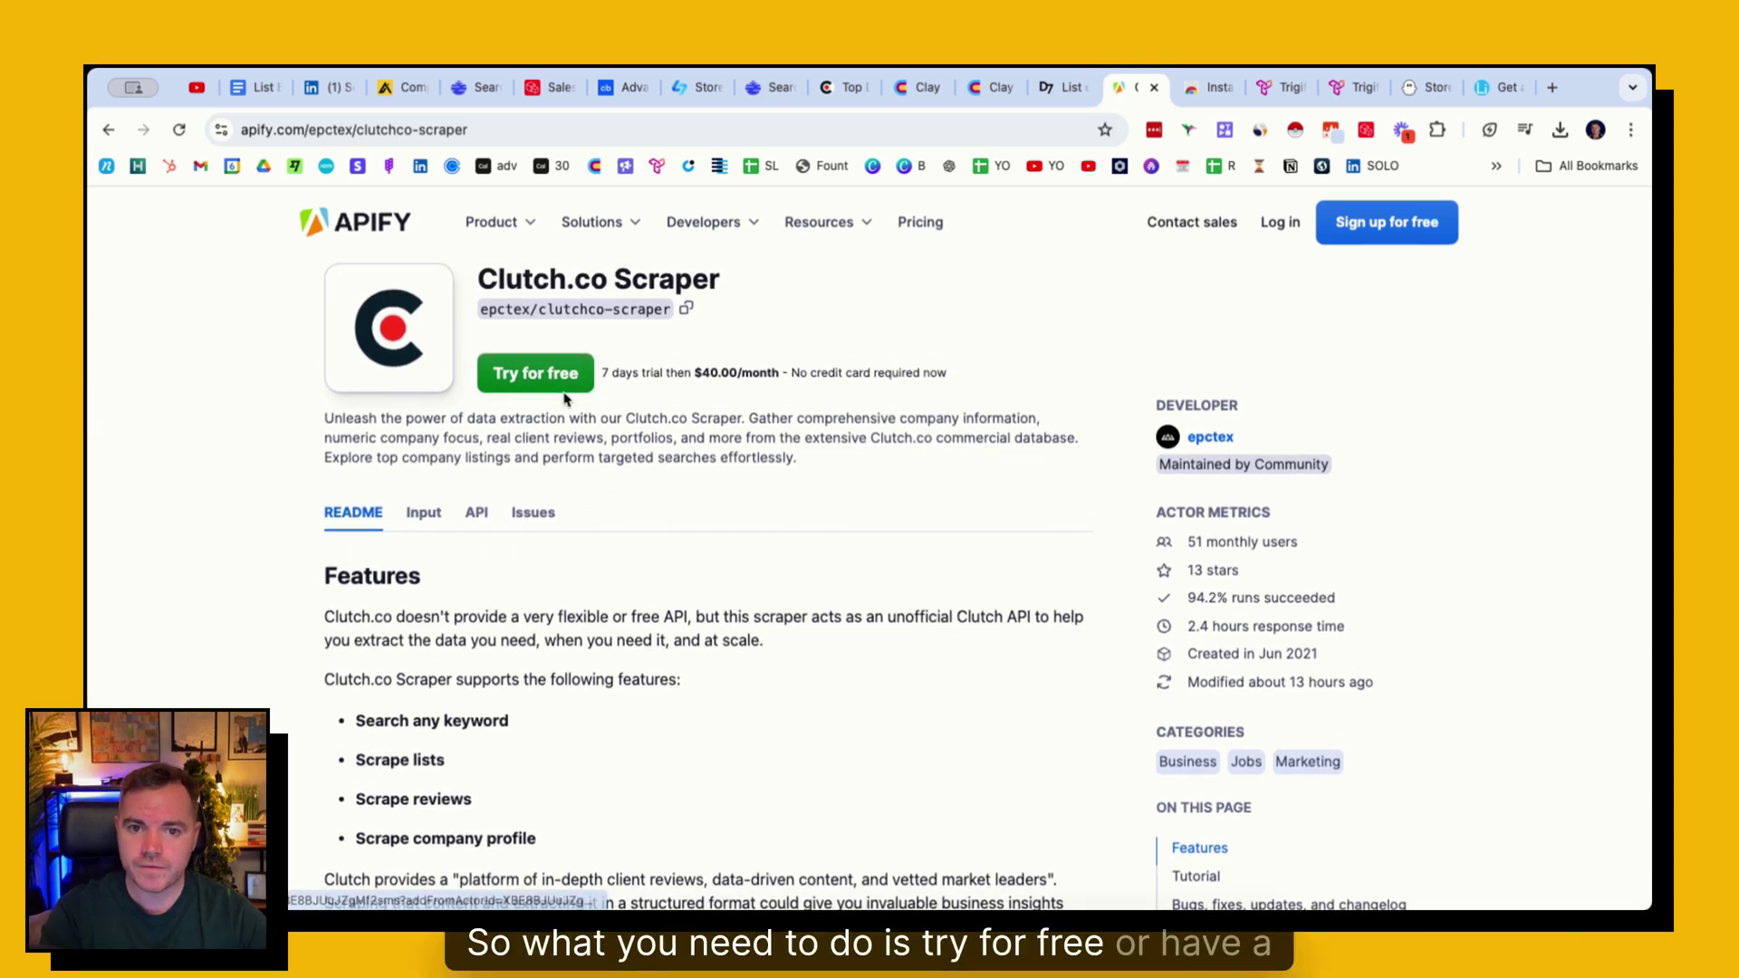
scroll(570, 398, down, 1)
scroll(561, 408, down, 3)
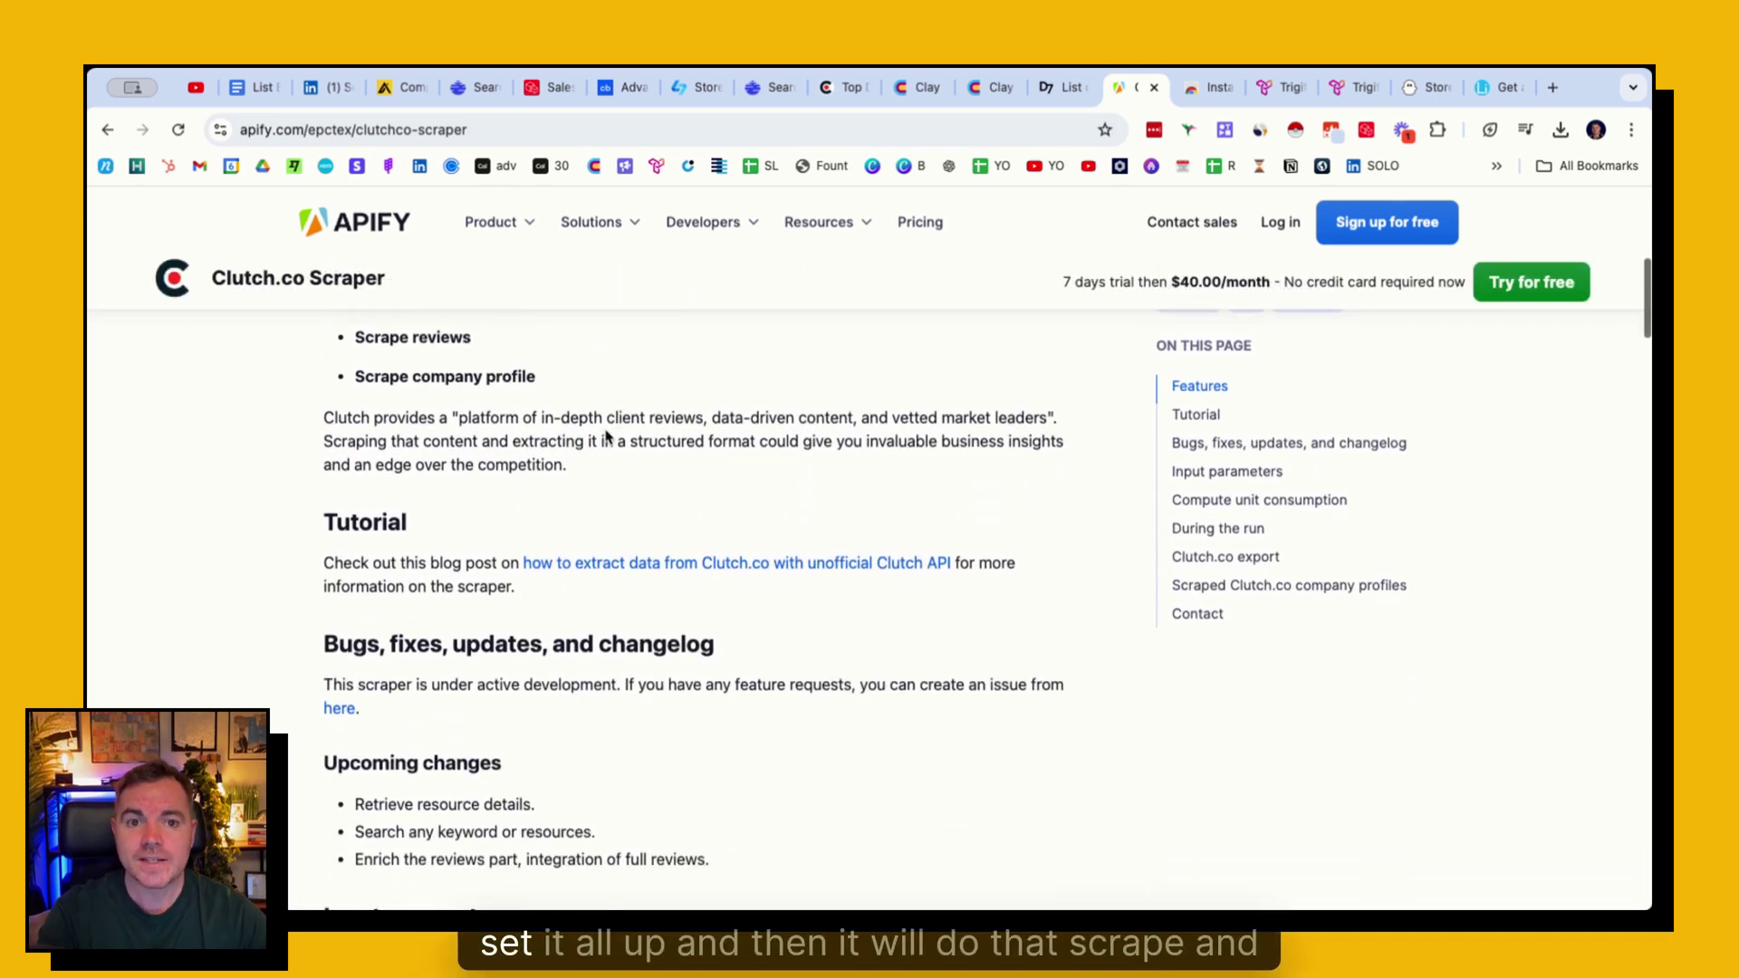
click(1212, 87)
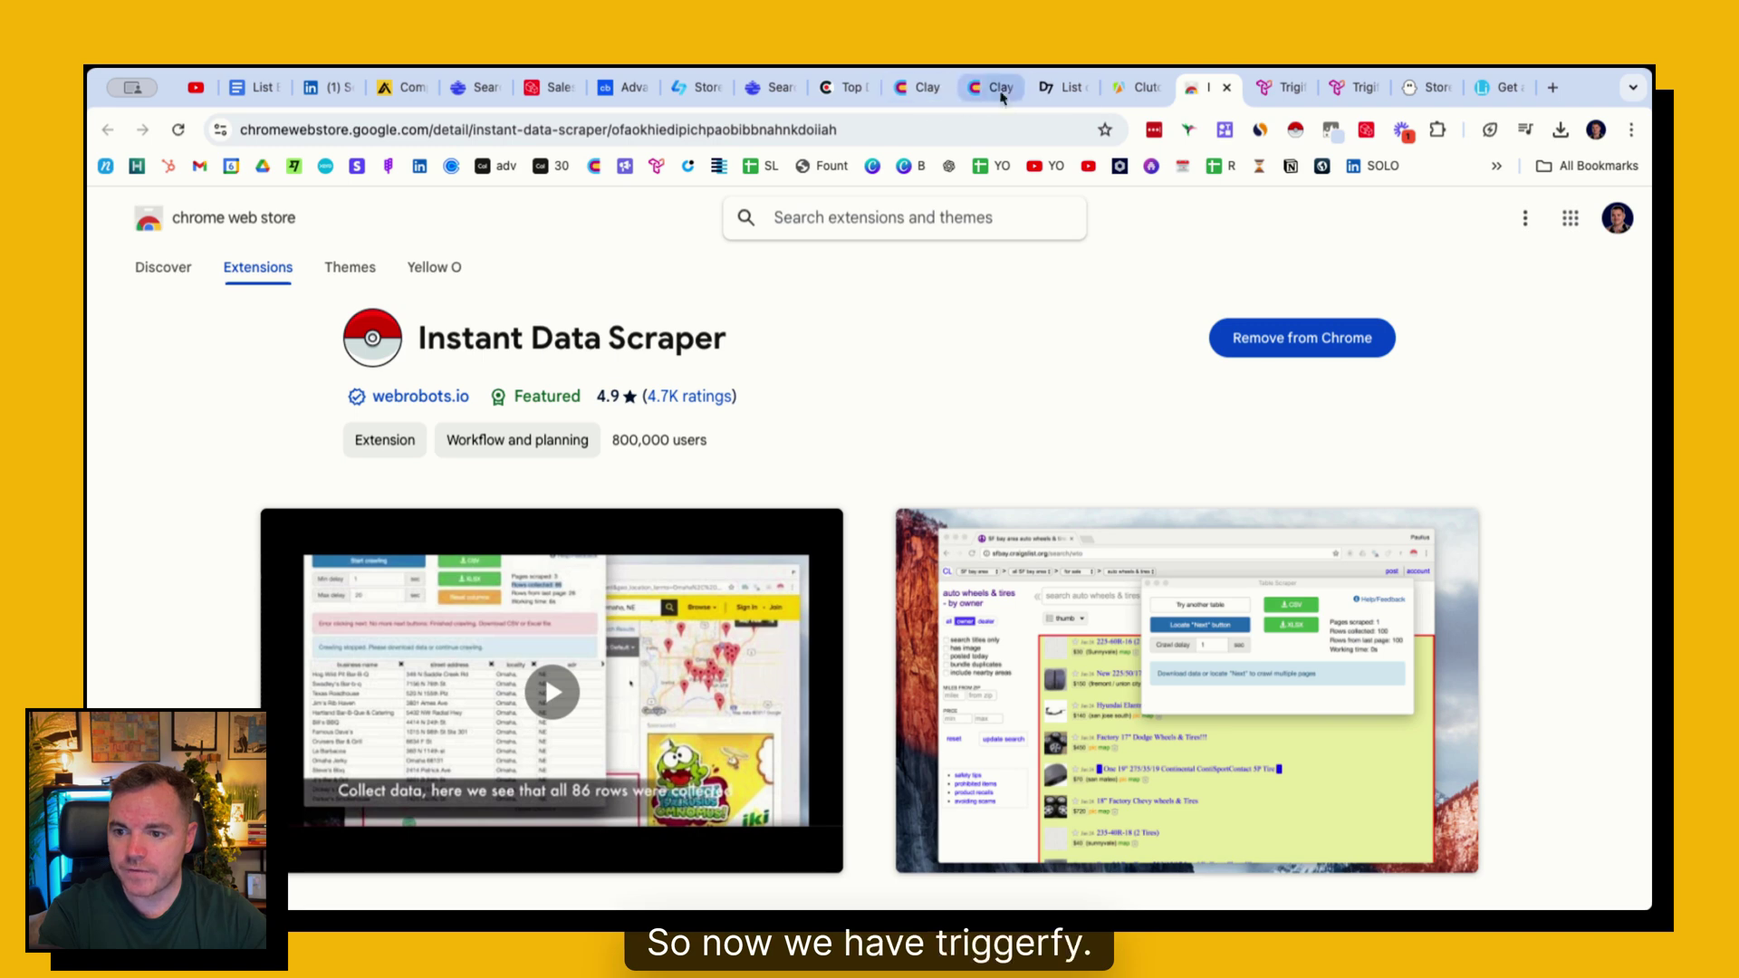
- Start a new company search list in Trigify
click(1260, 88)
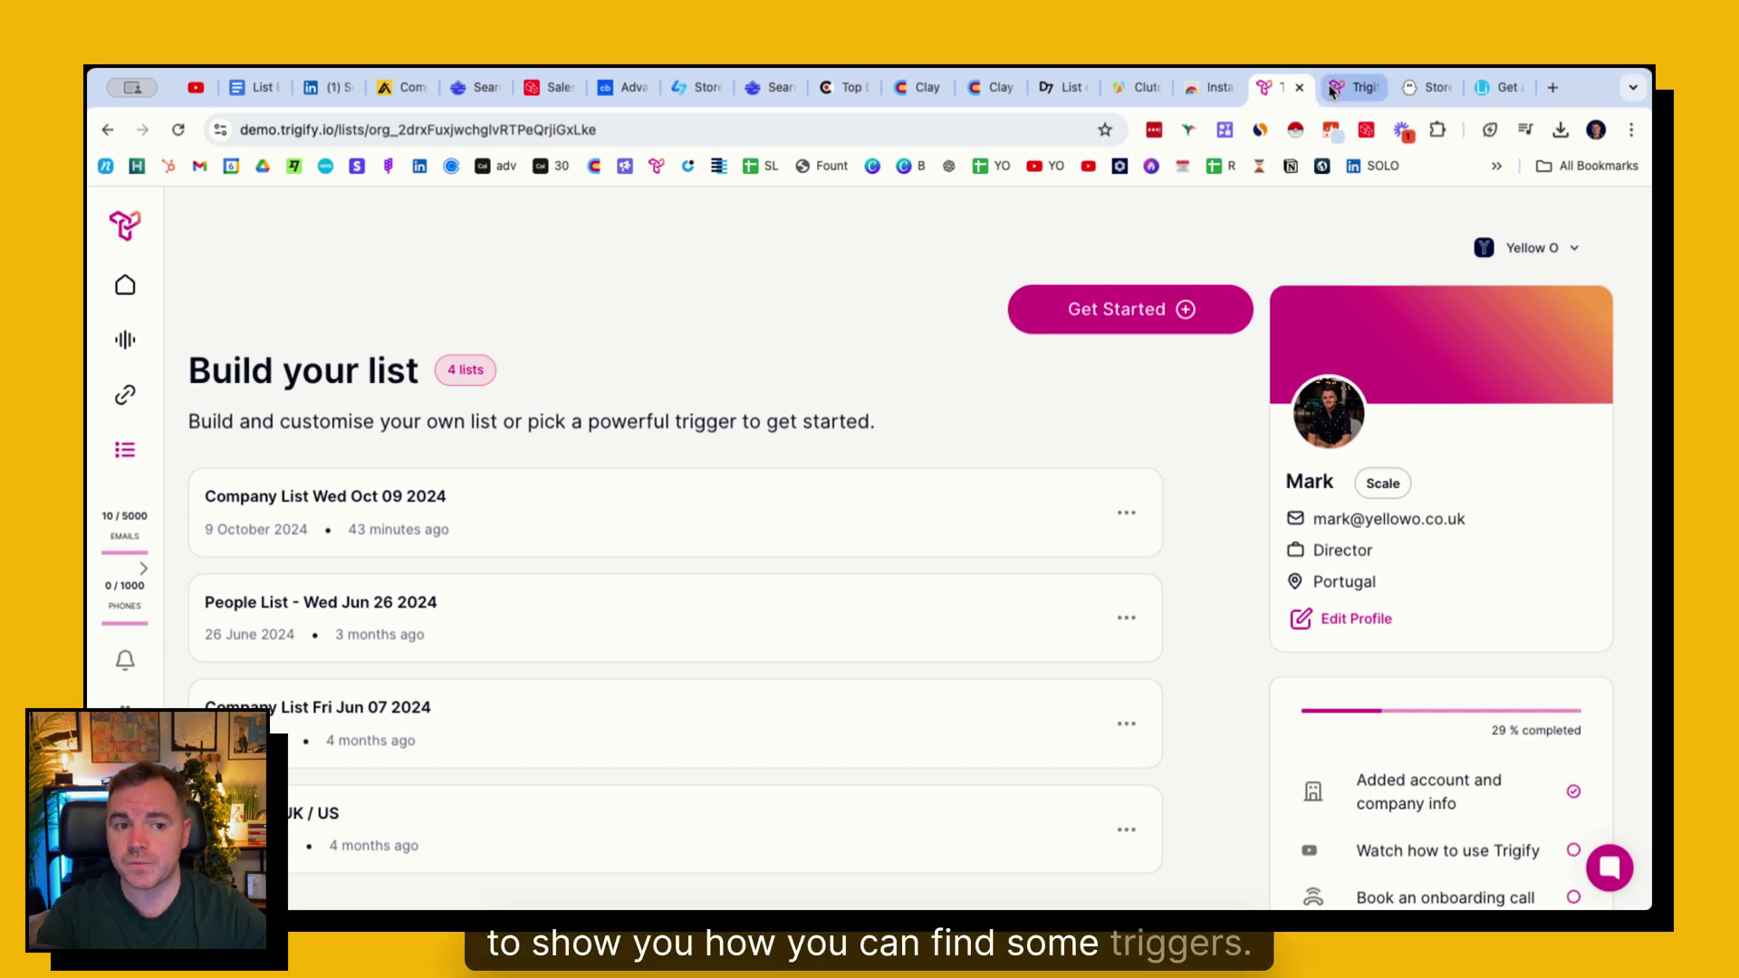
click(1106, 299)
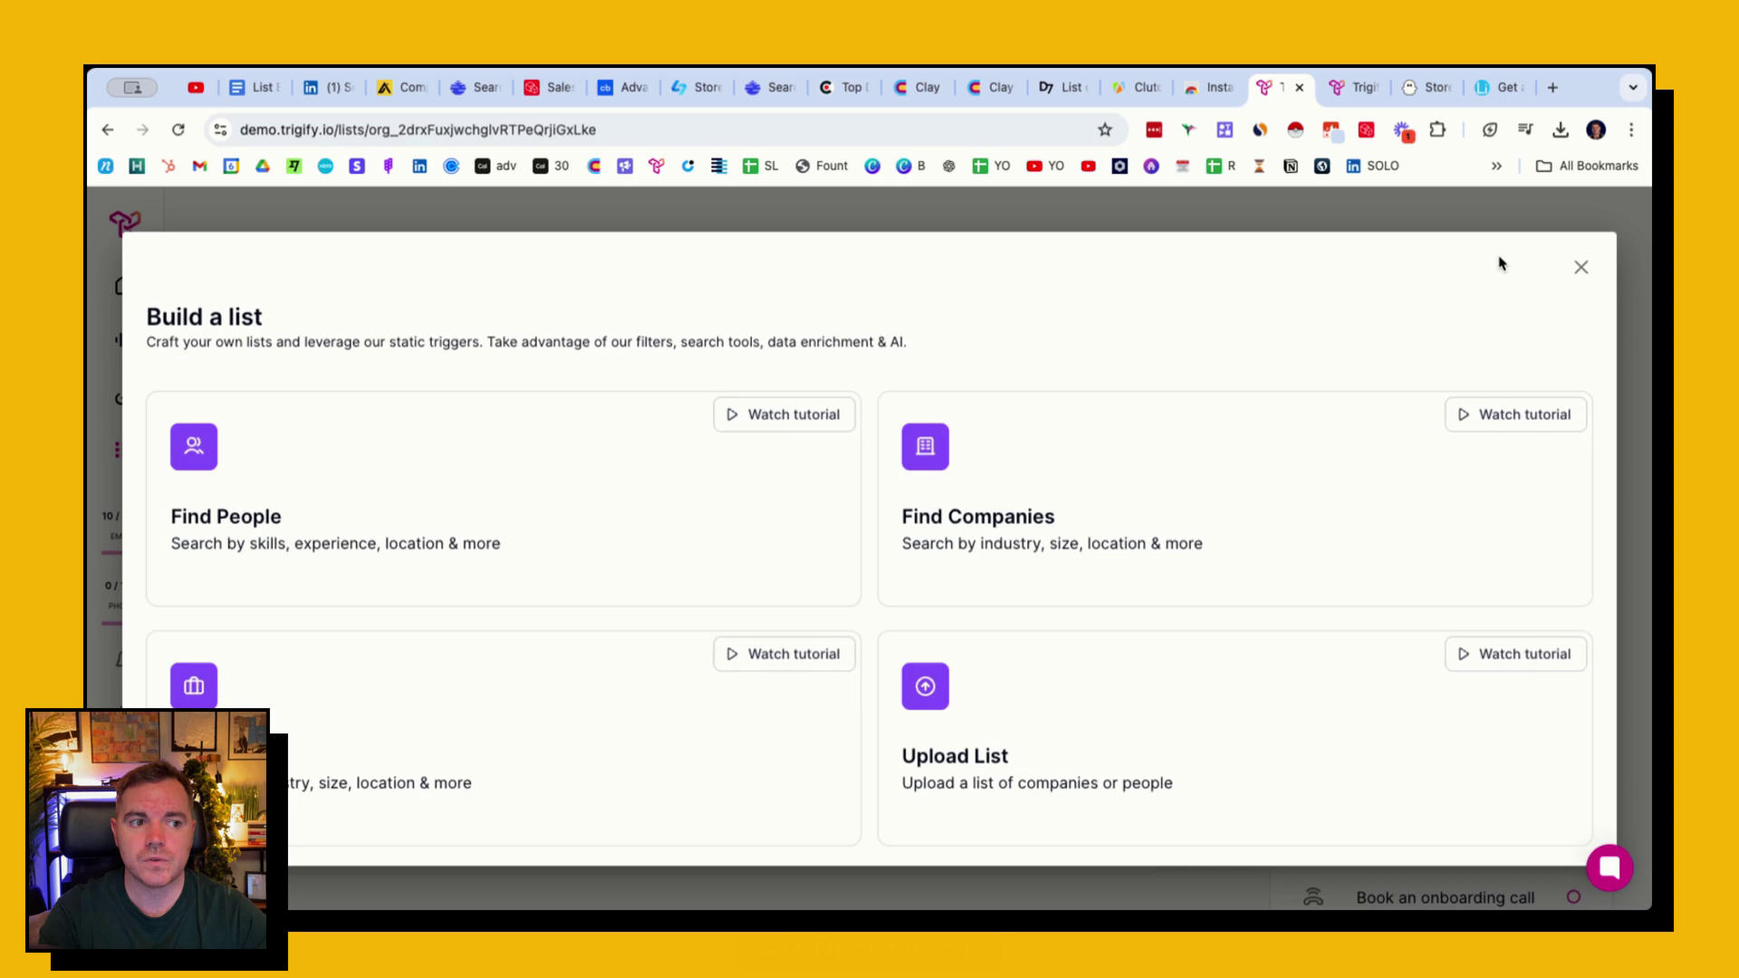
click(1578, 267)
click(1121, 308)
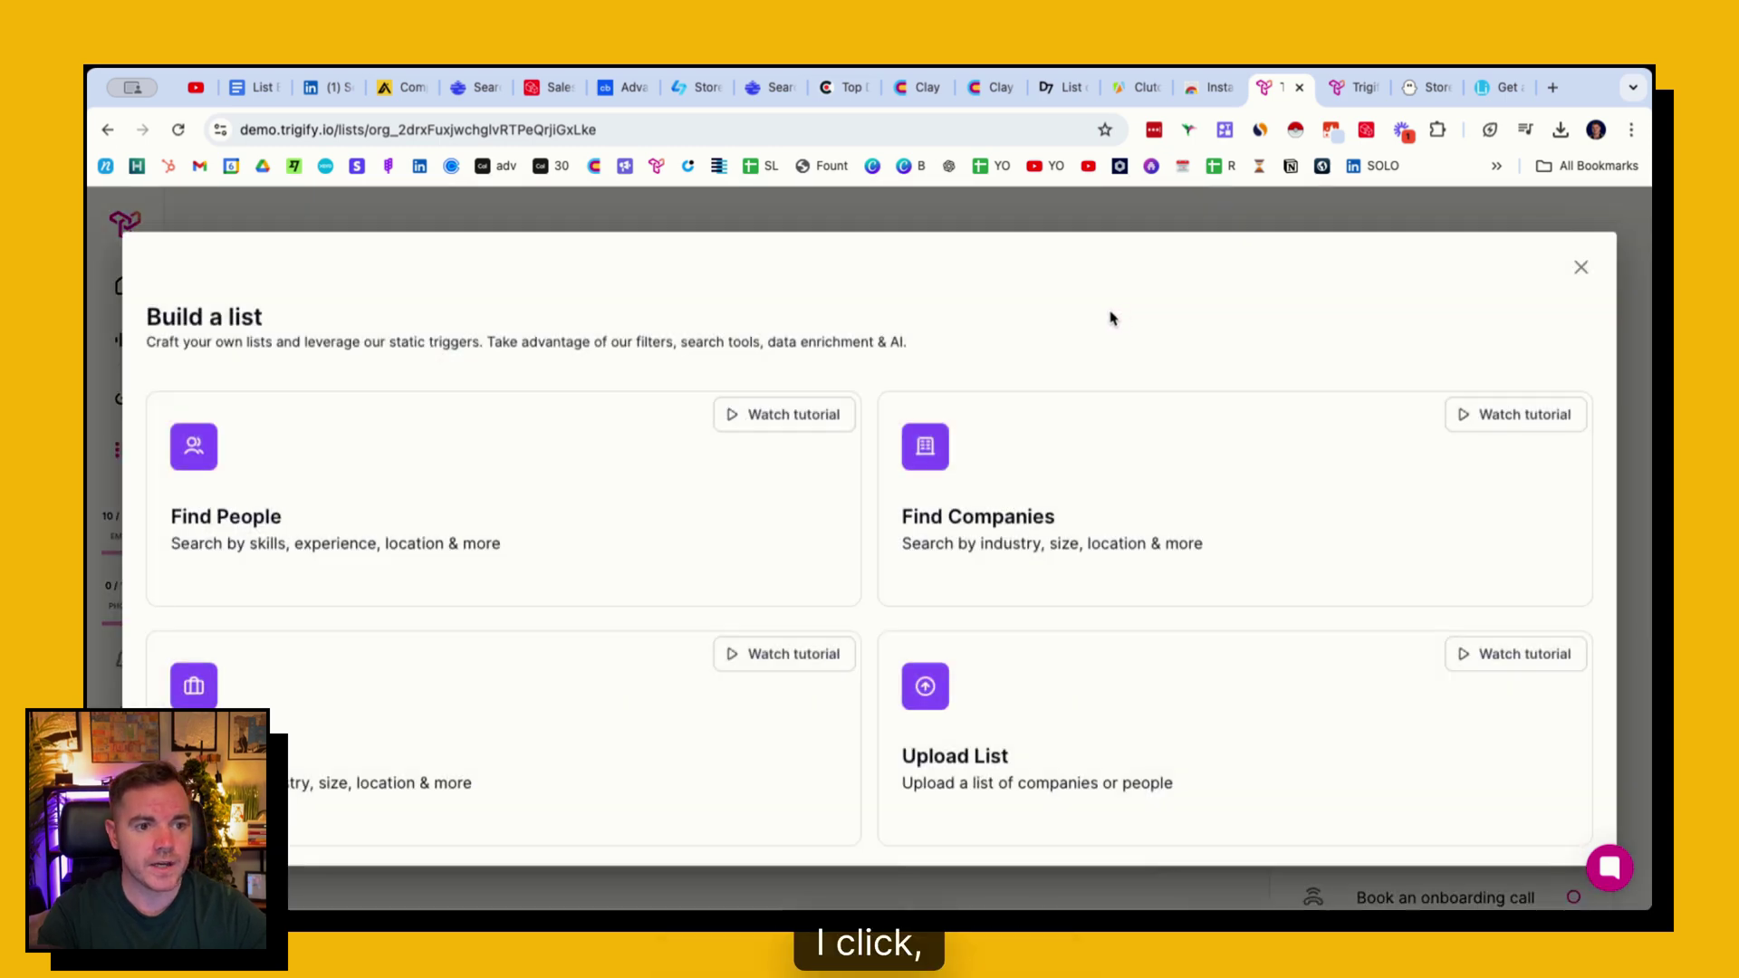
click(1016, 534)
- Filter companies to location United Kingdom and industry Recruitment
click(222, 474)
text(UN)
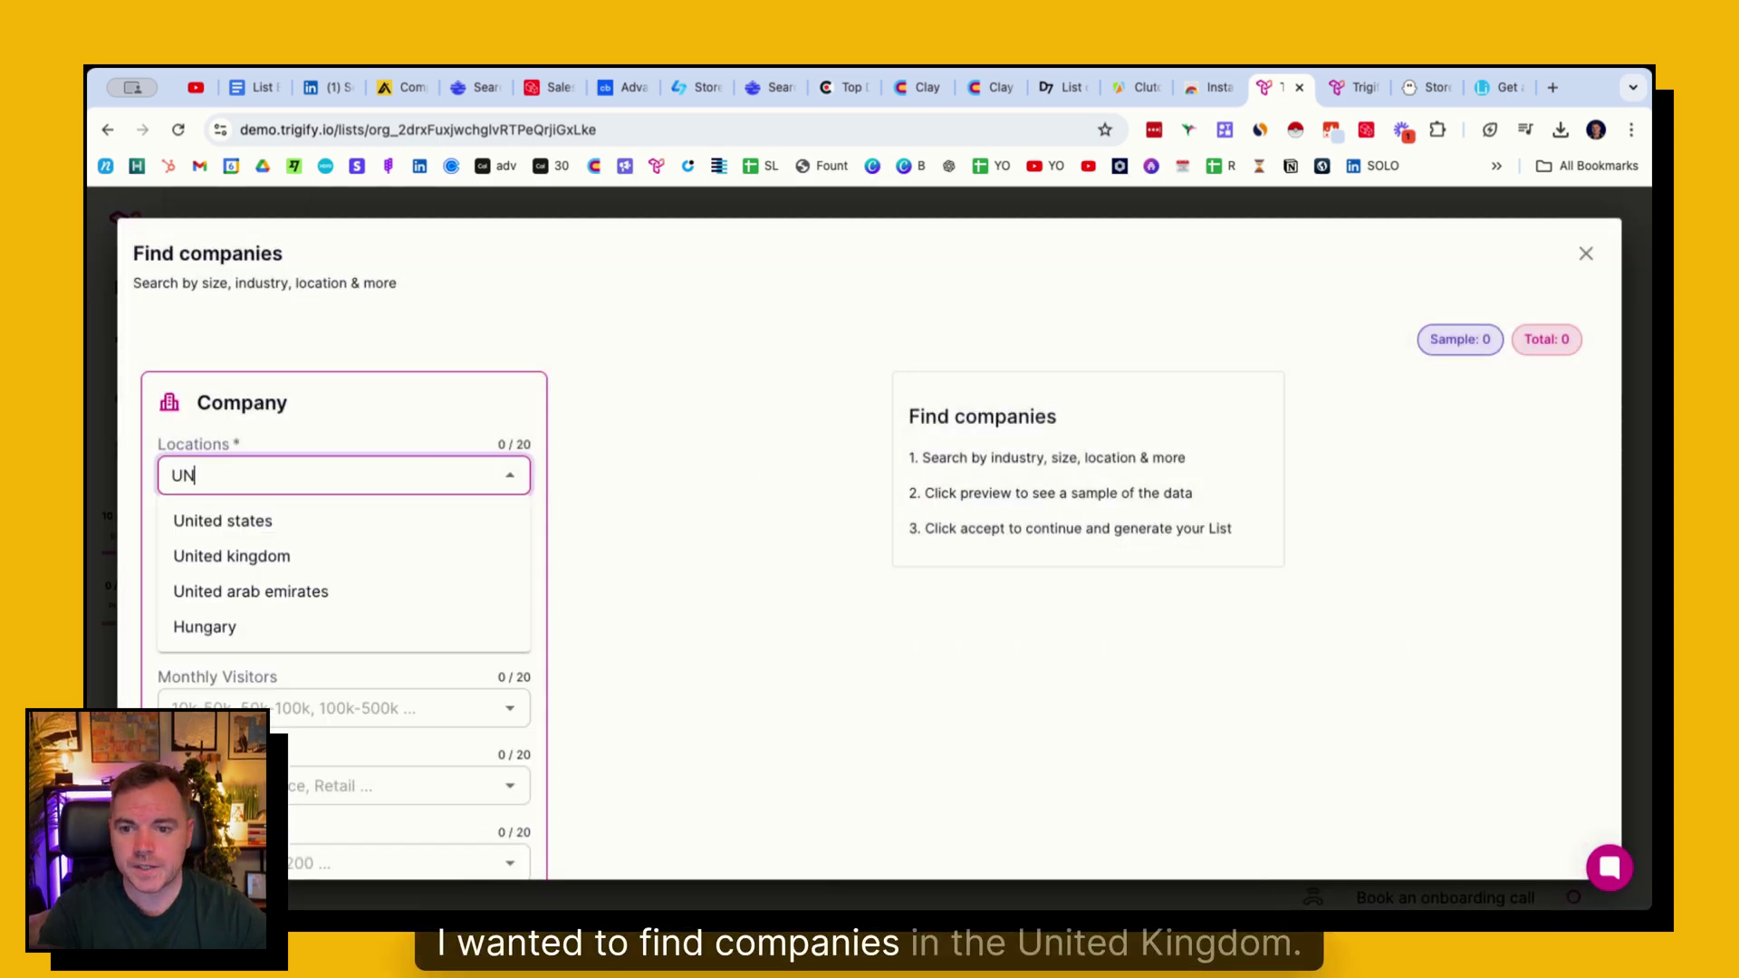
text(ited)
click(235, 555)
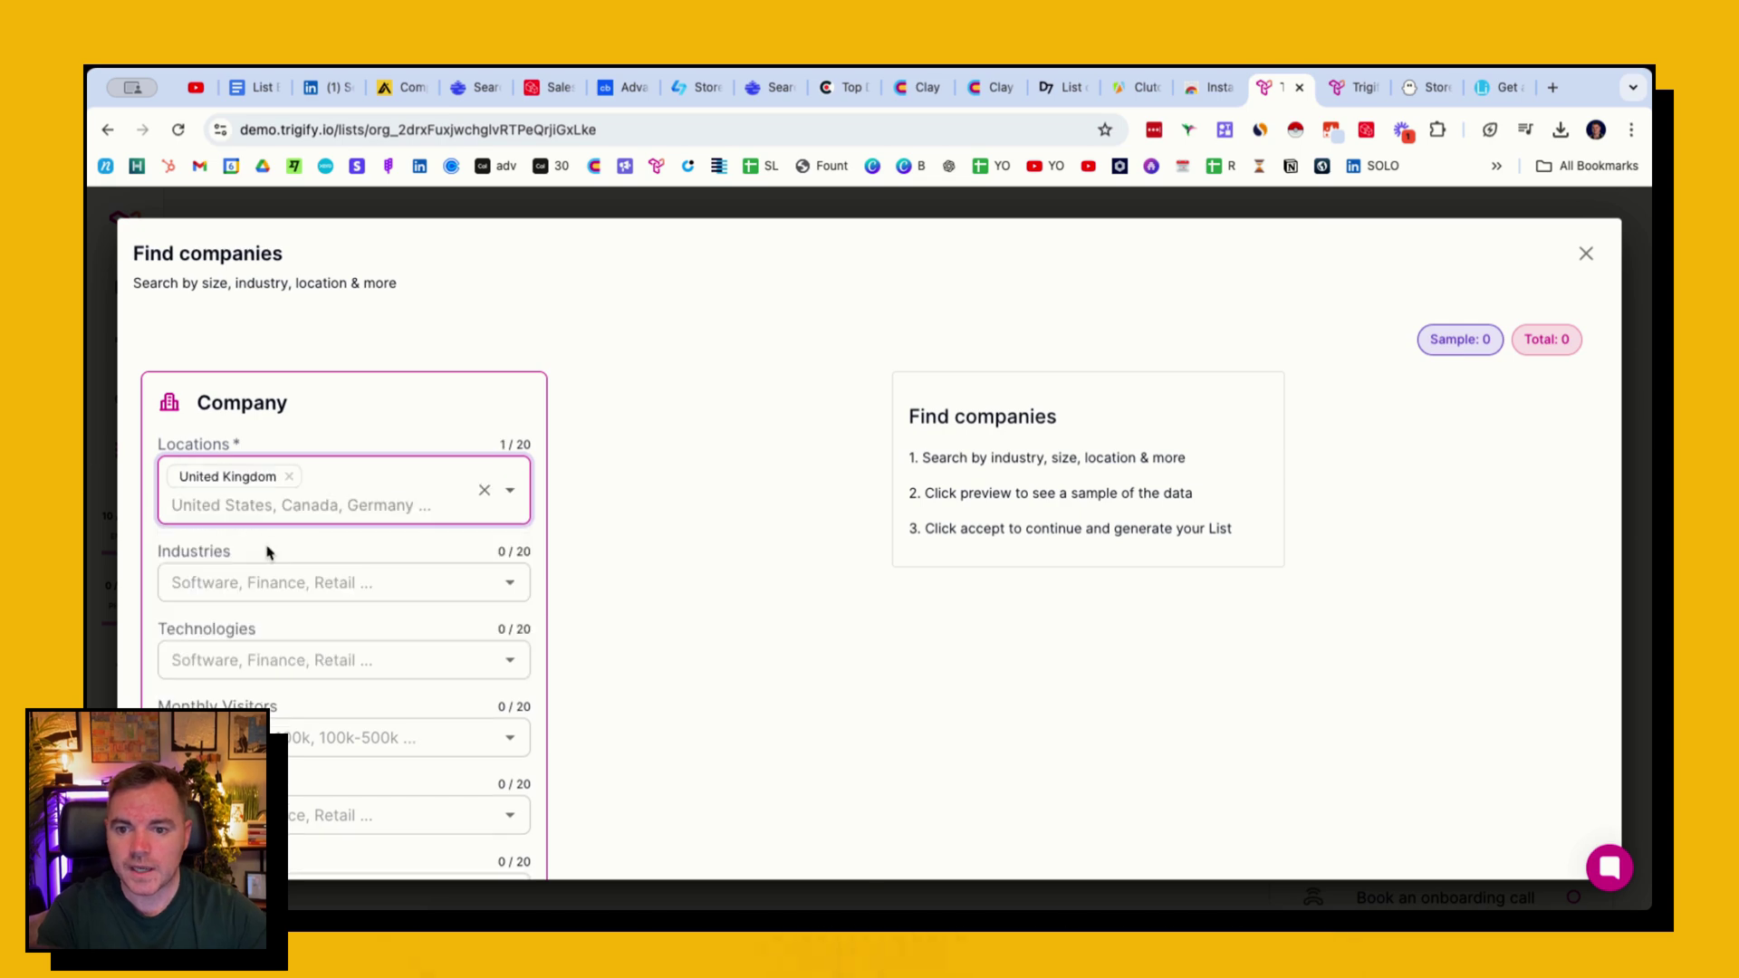
scroll(272, 562, down, 2)
click(272, 502)
text(re)
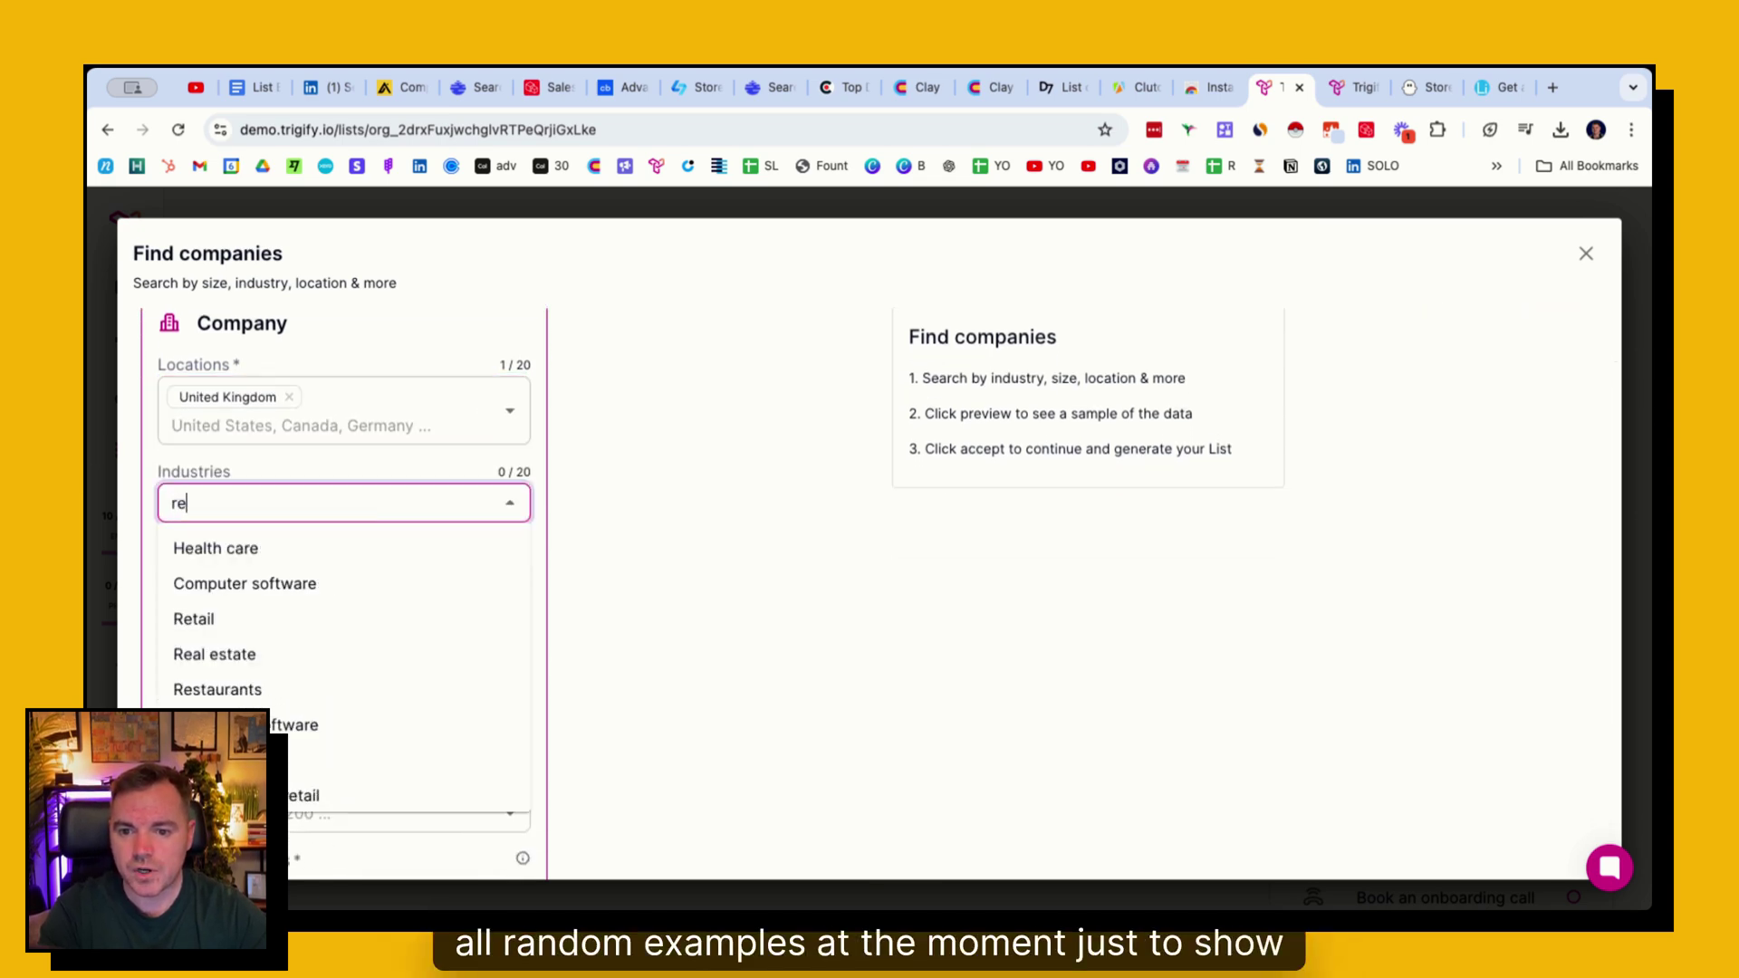
text(cruitment)
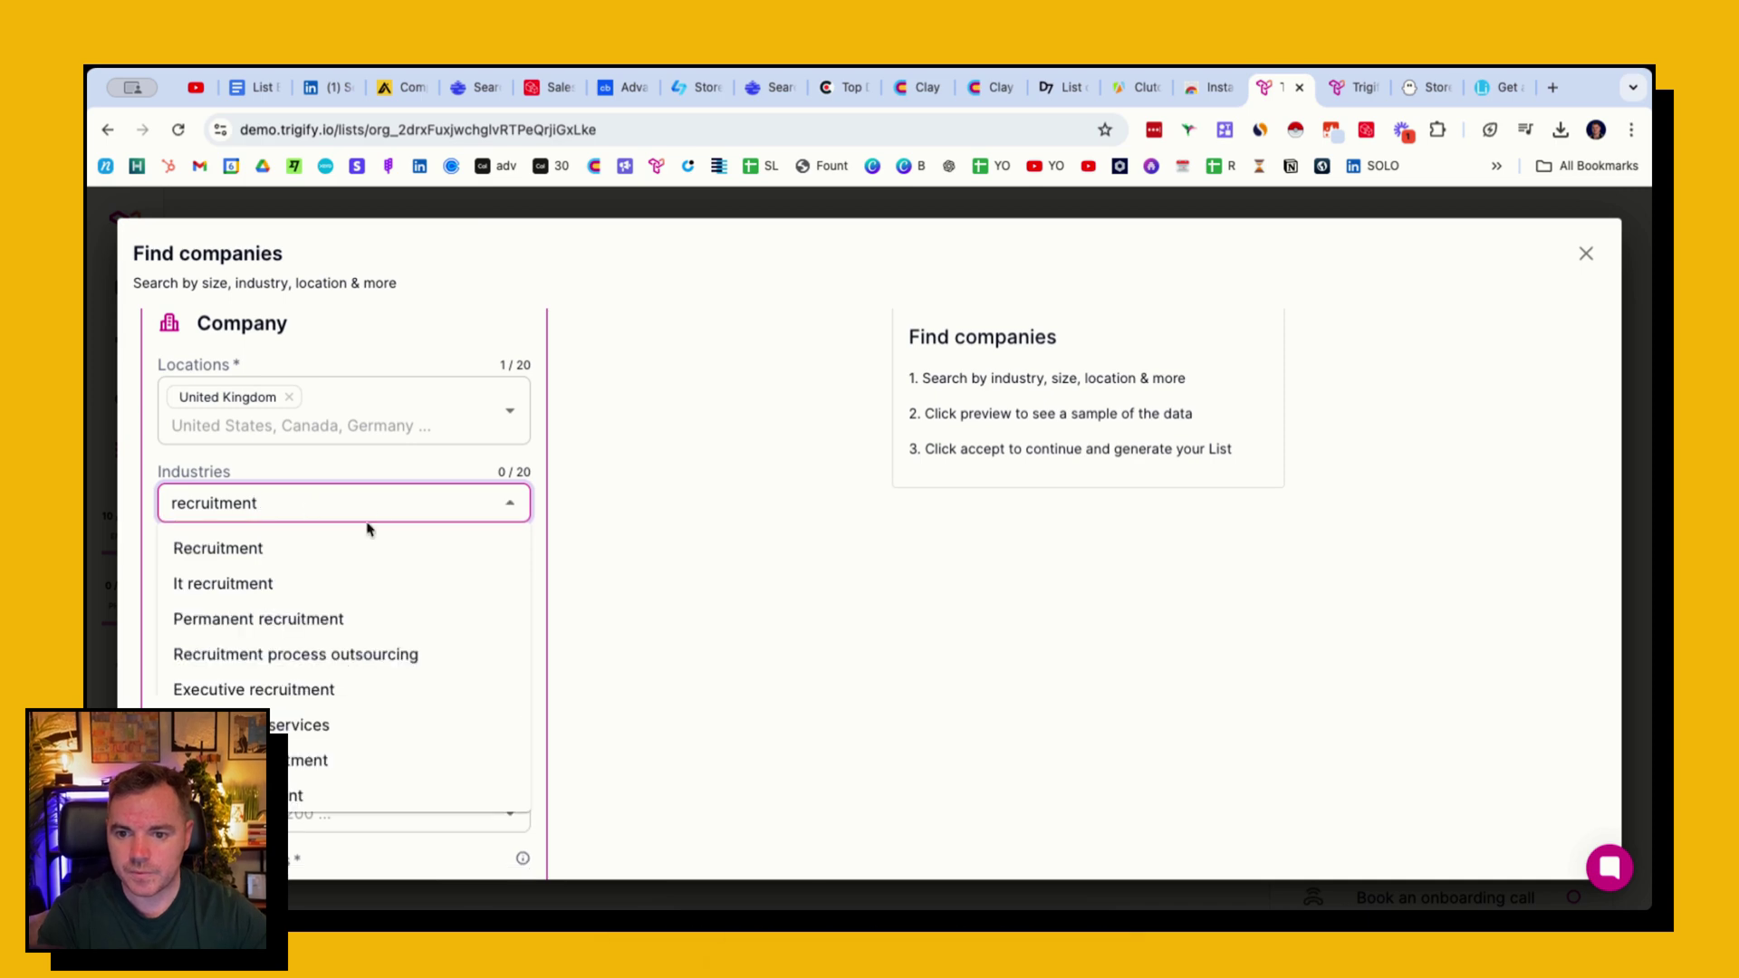
click(282, 545)
- Limit company size to 10 - 50 employees and generate the preview of matching companies
scroll(318, 605, down, 1)
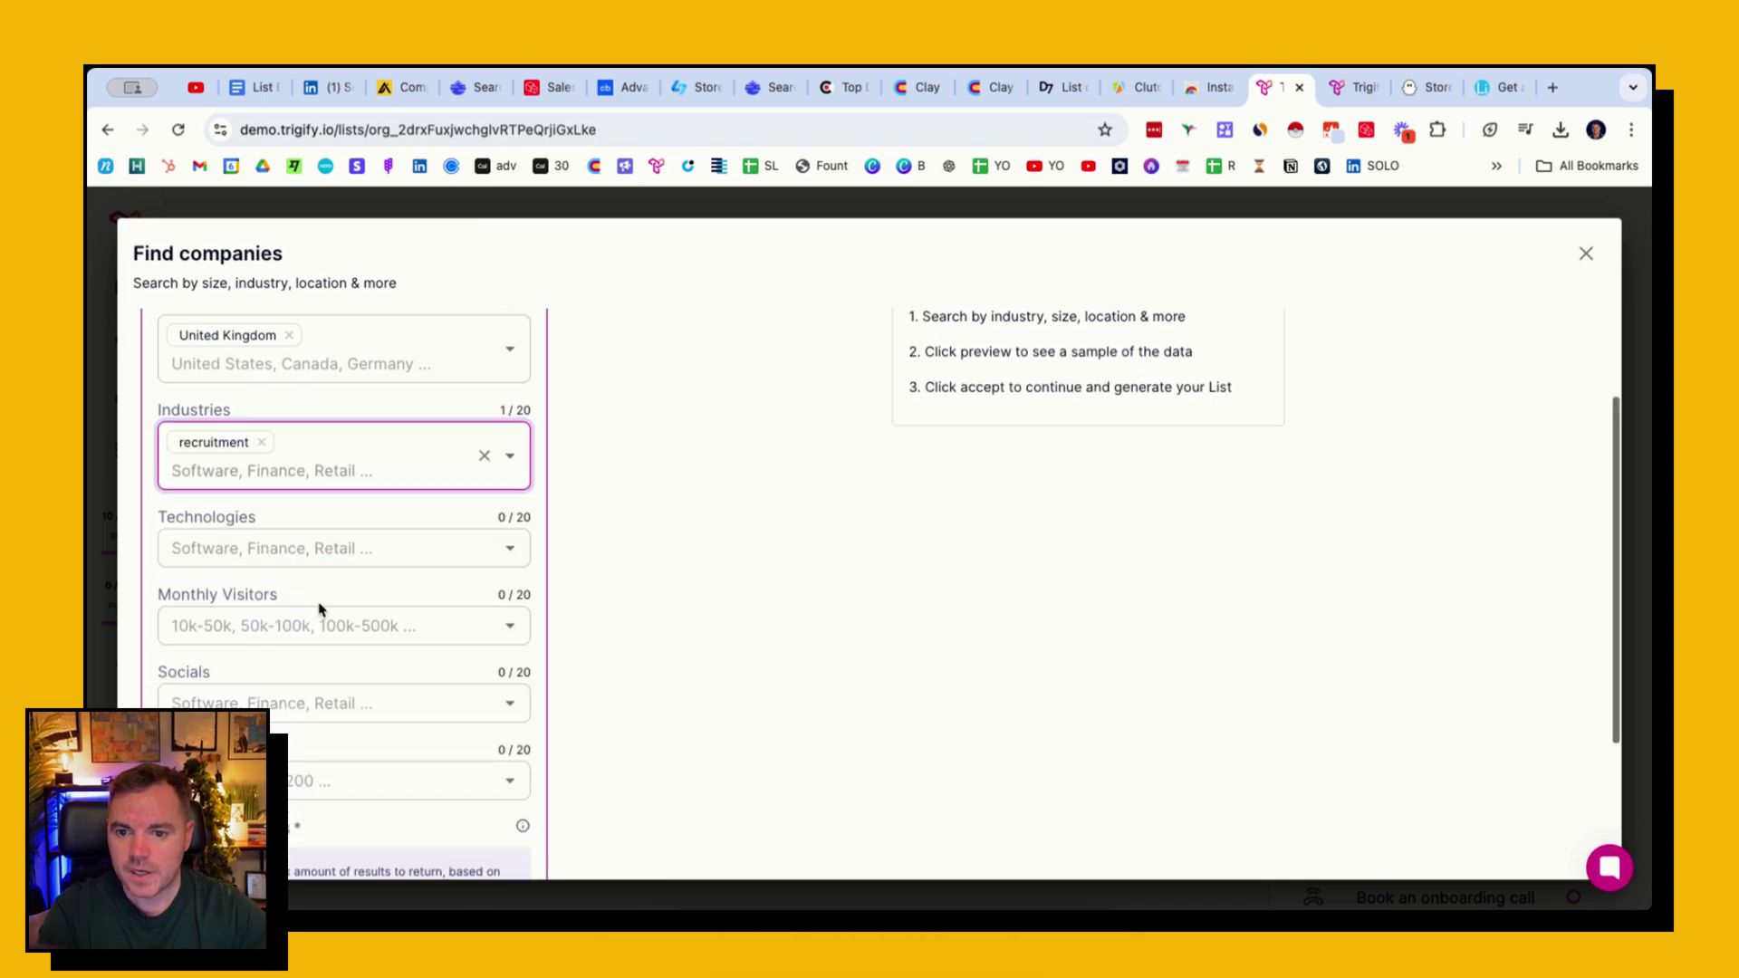
click(318, 698)
click(398, 776)
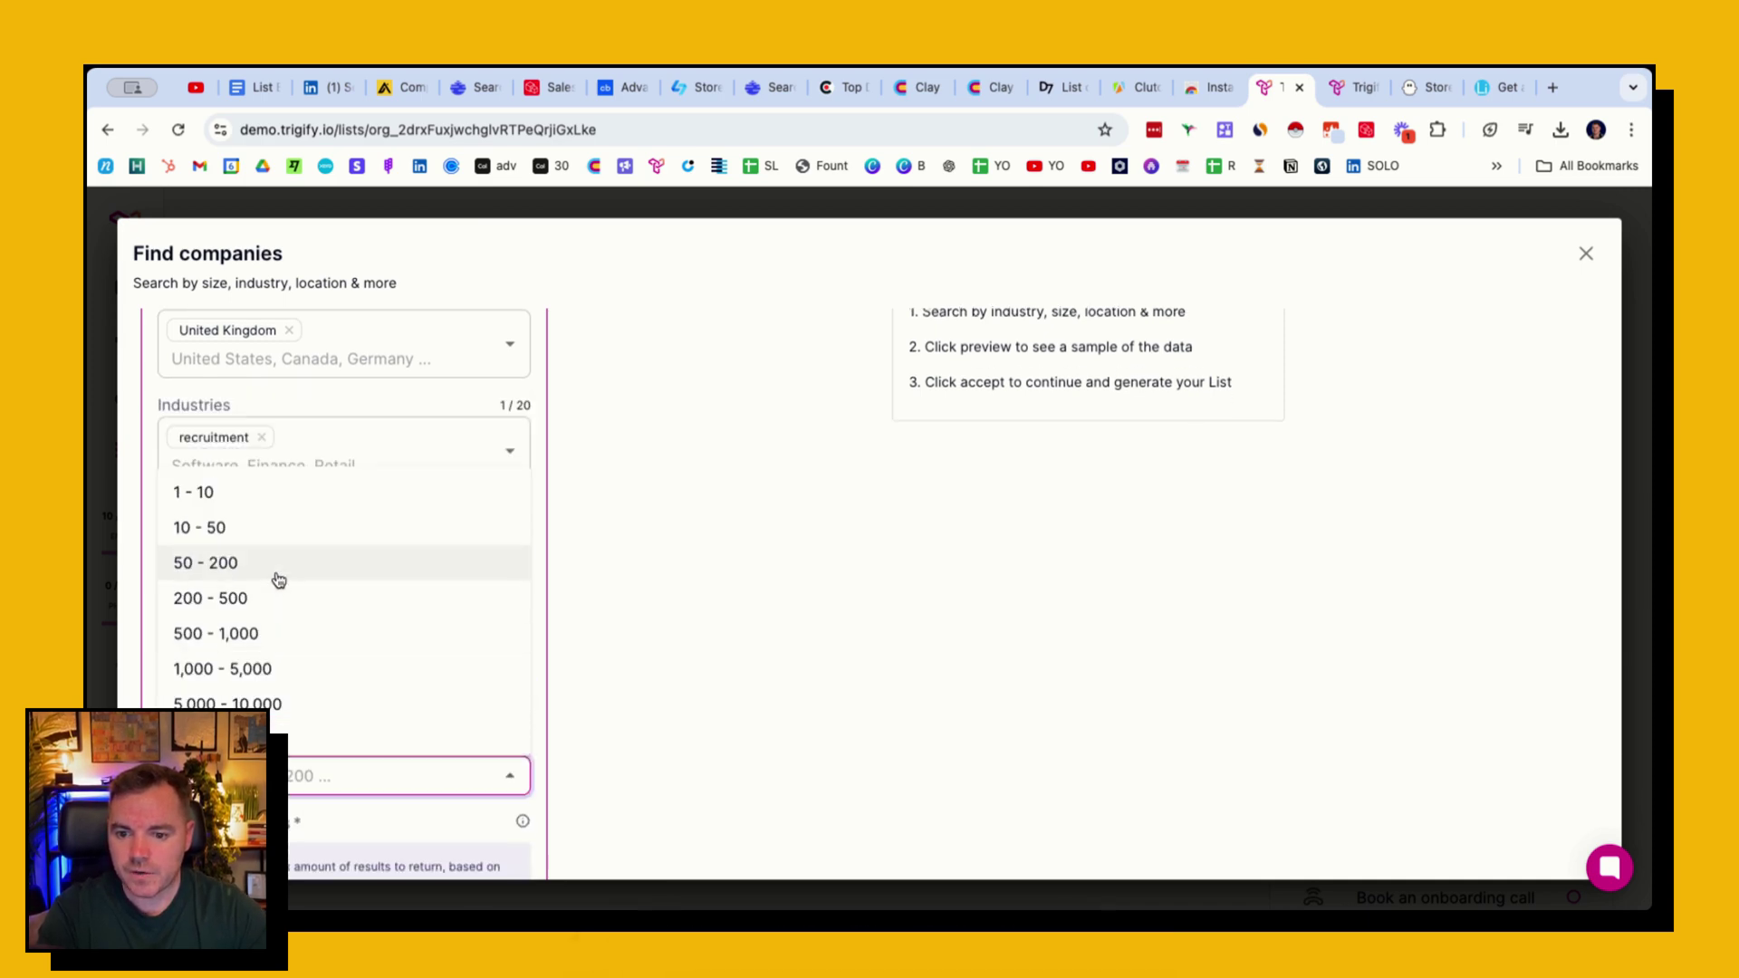
click(270, 538)
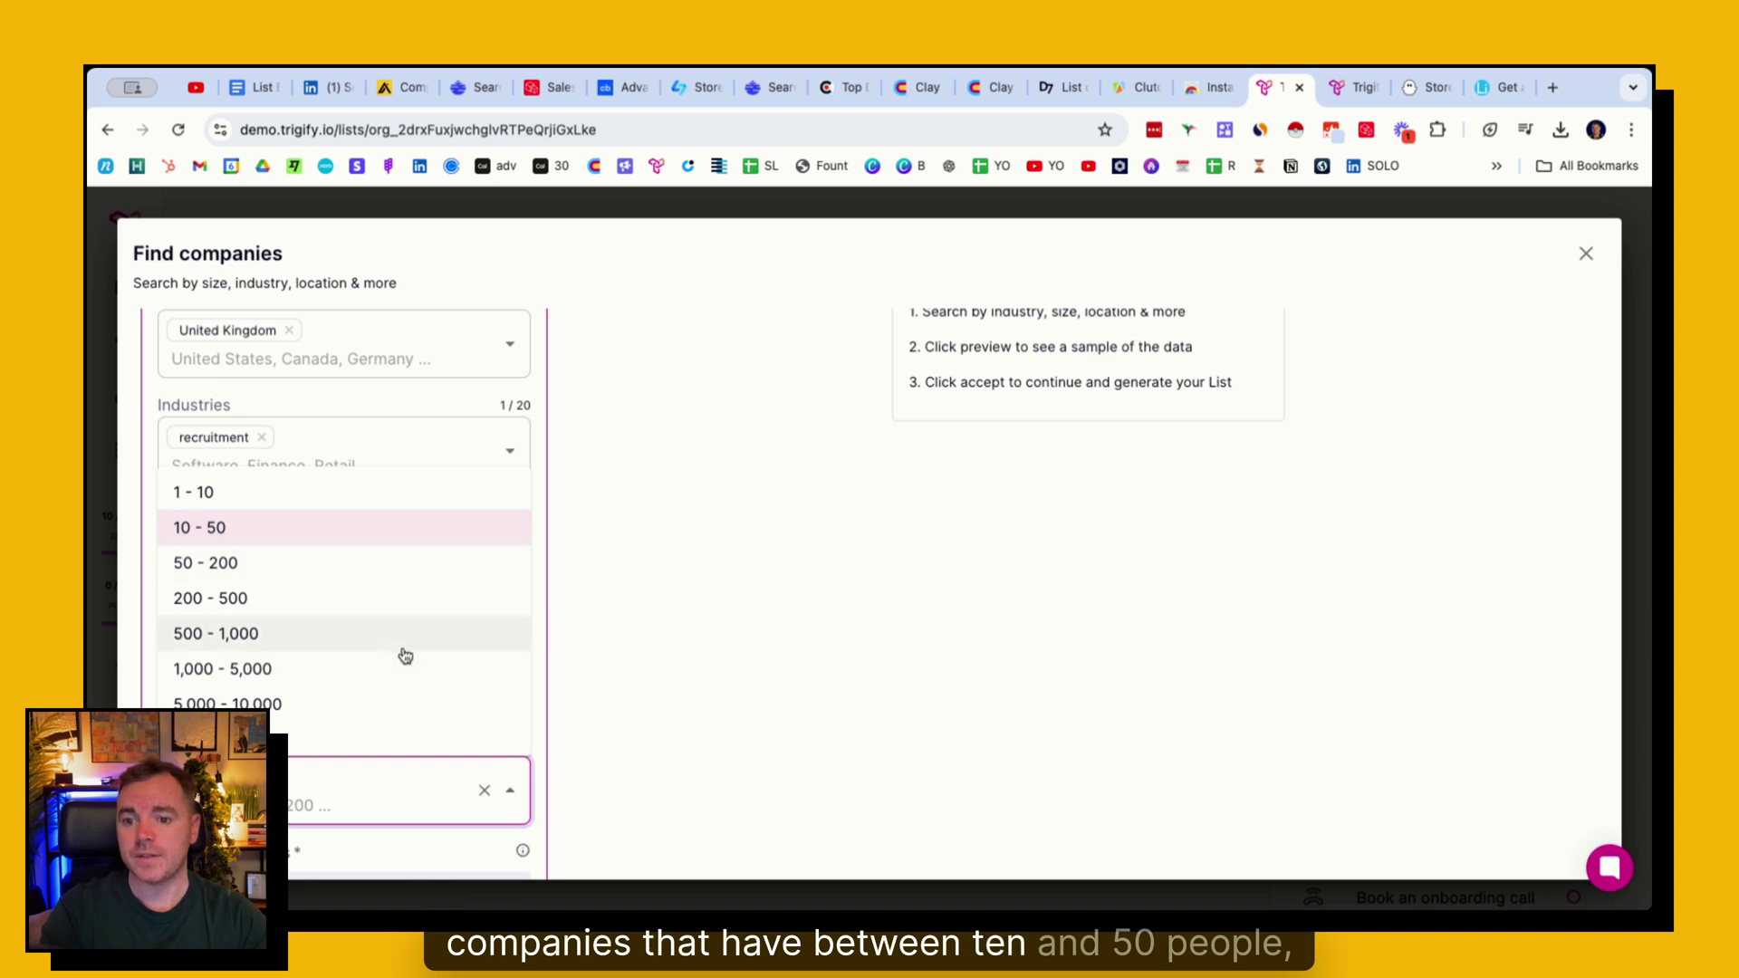
click(542, 718)
scroll(513, 639, down, 3)
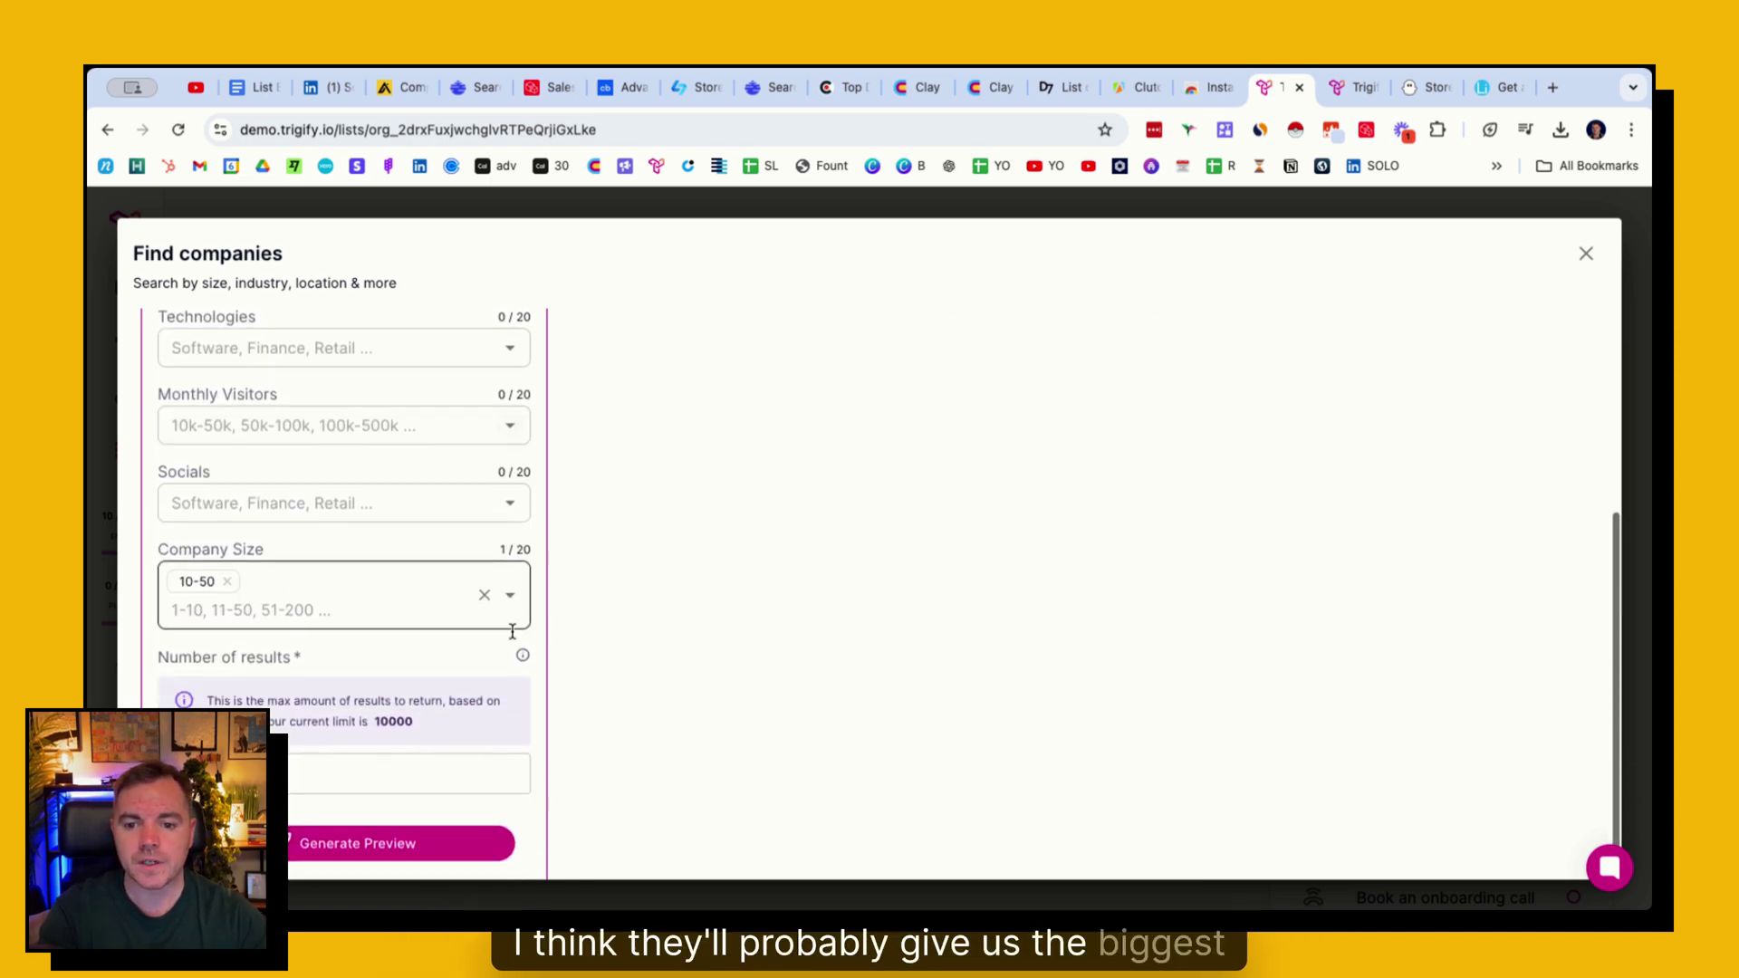
click(389, 724)
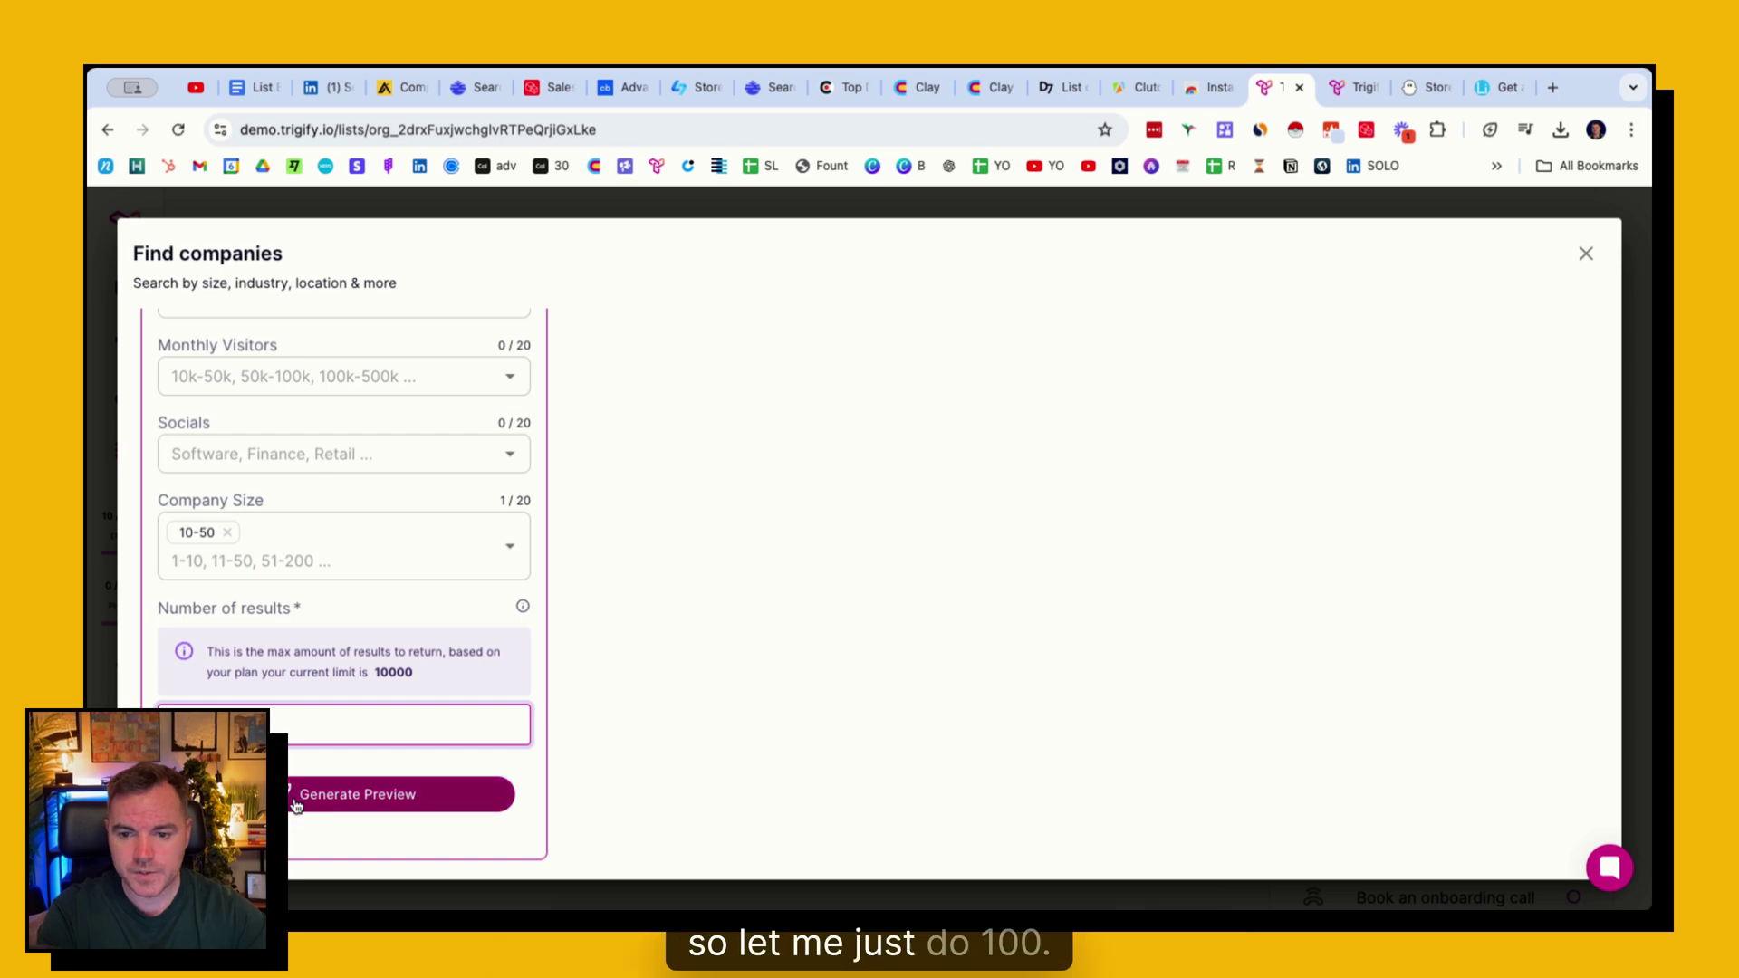
click(398, 794)
scroll(631, 511, up, 5)
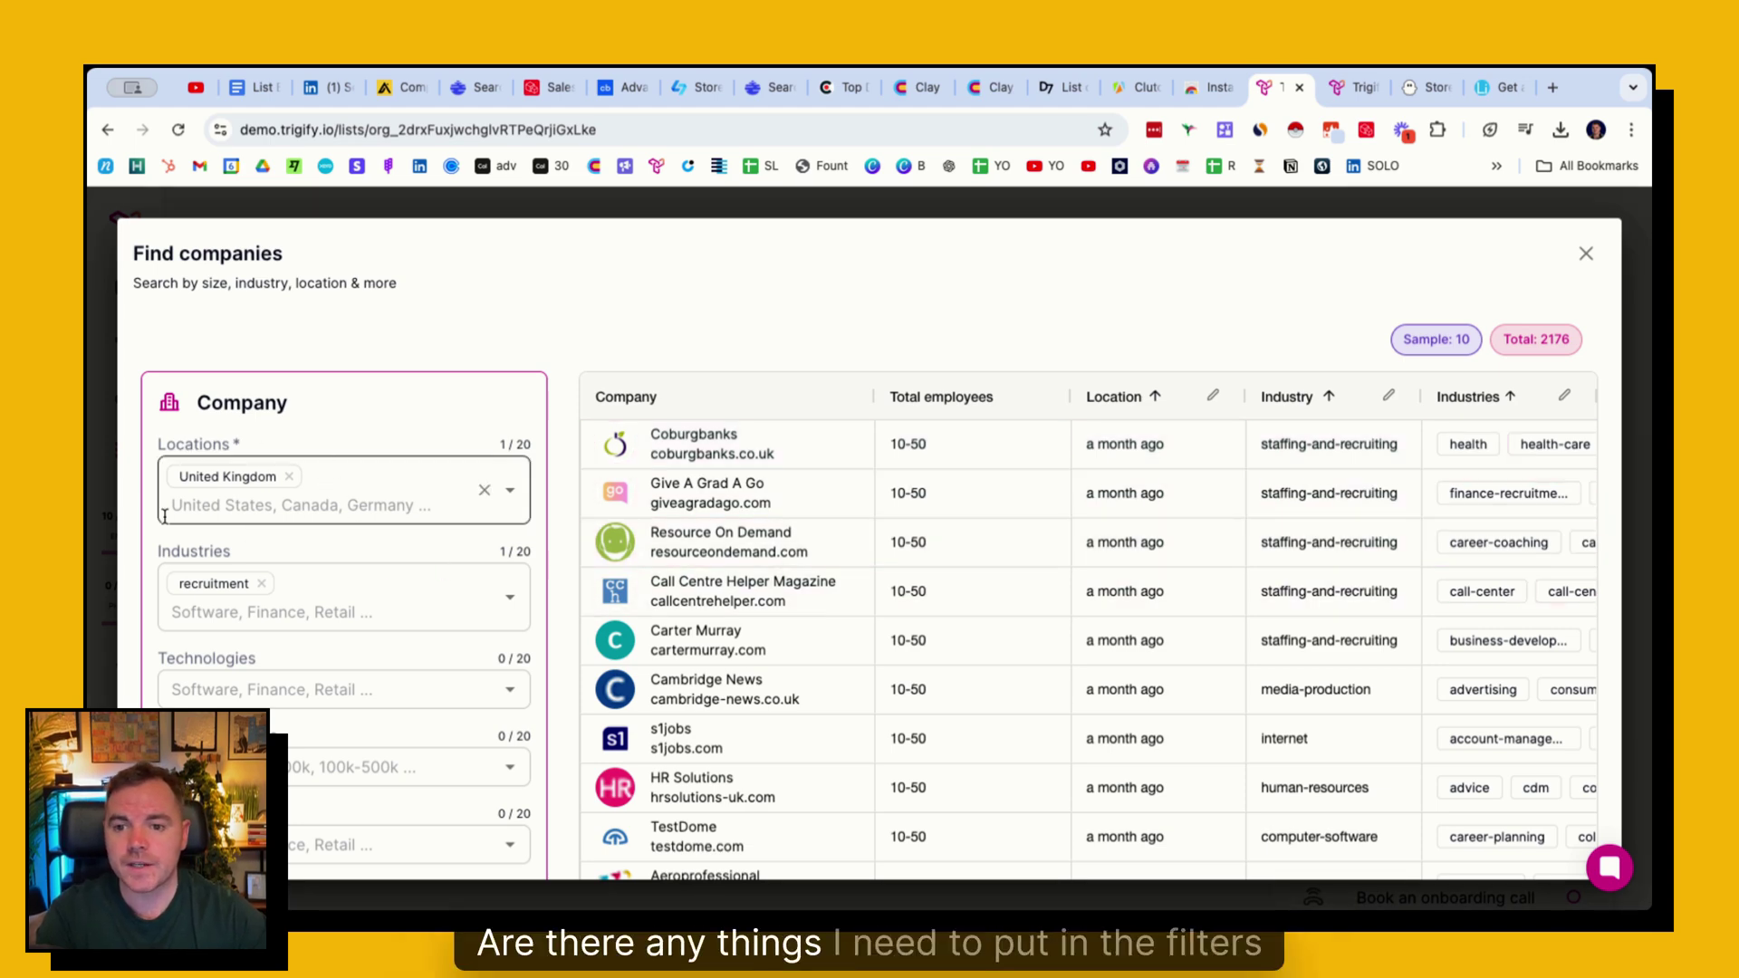
scroll(298, 507, down, 3)
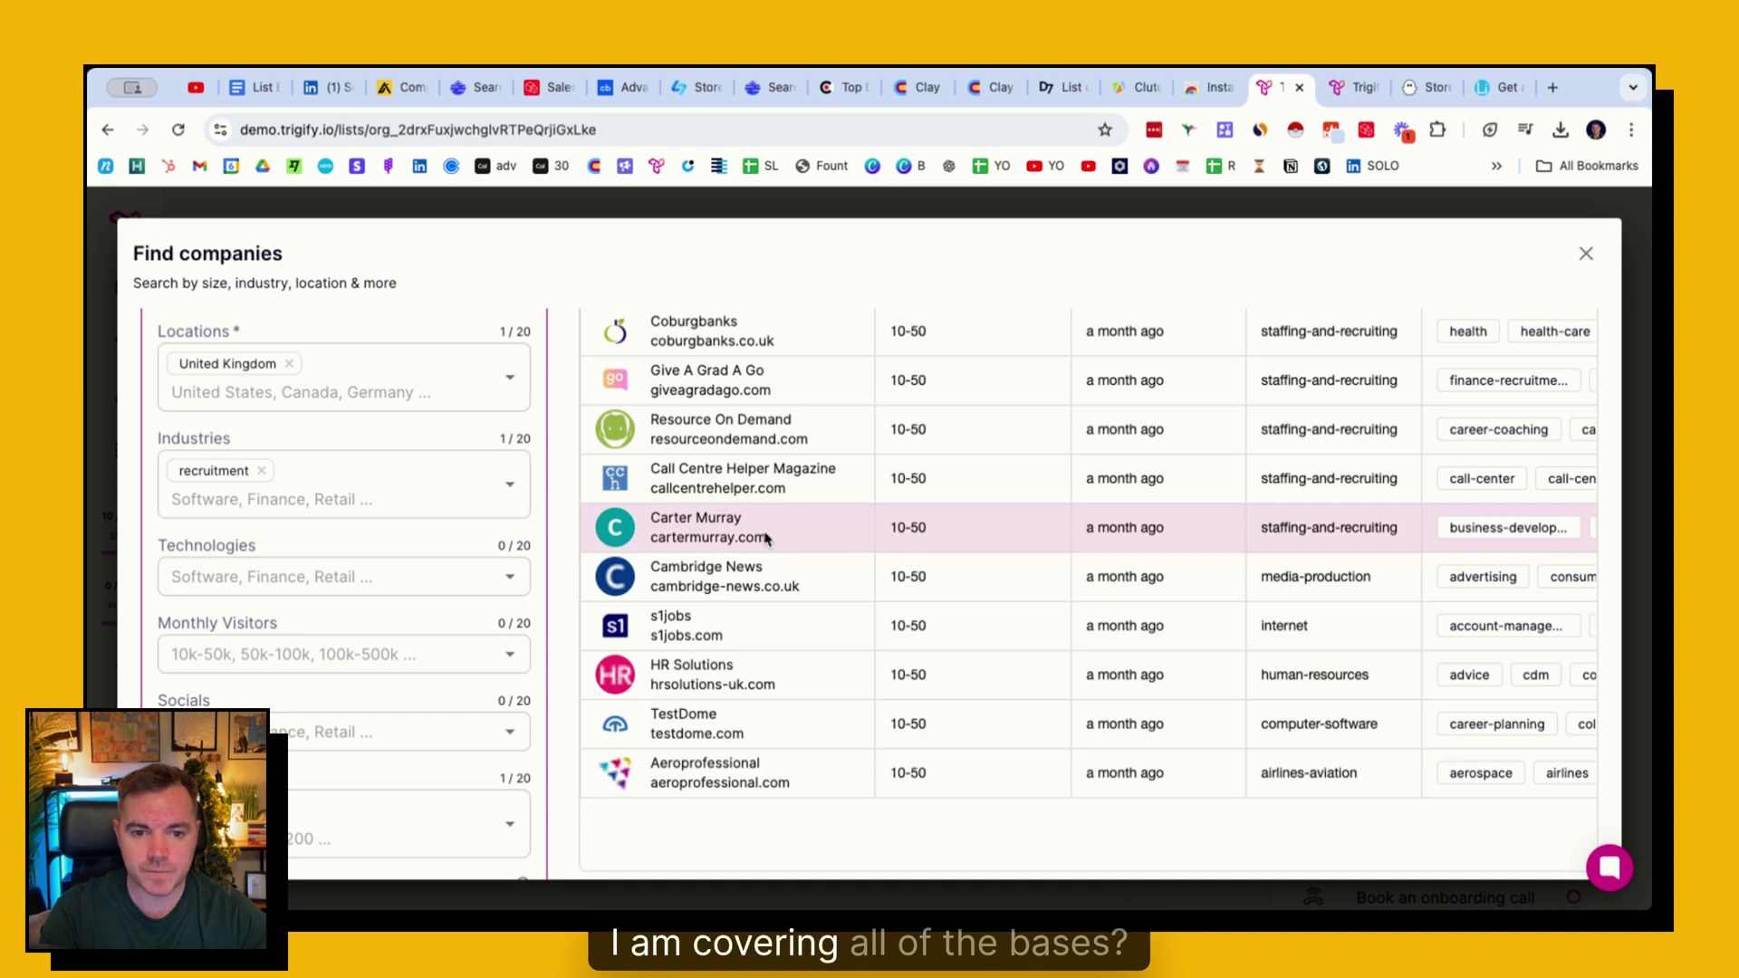
click(720, 738)
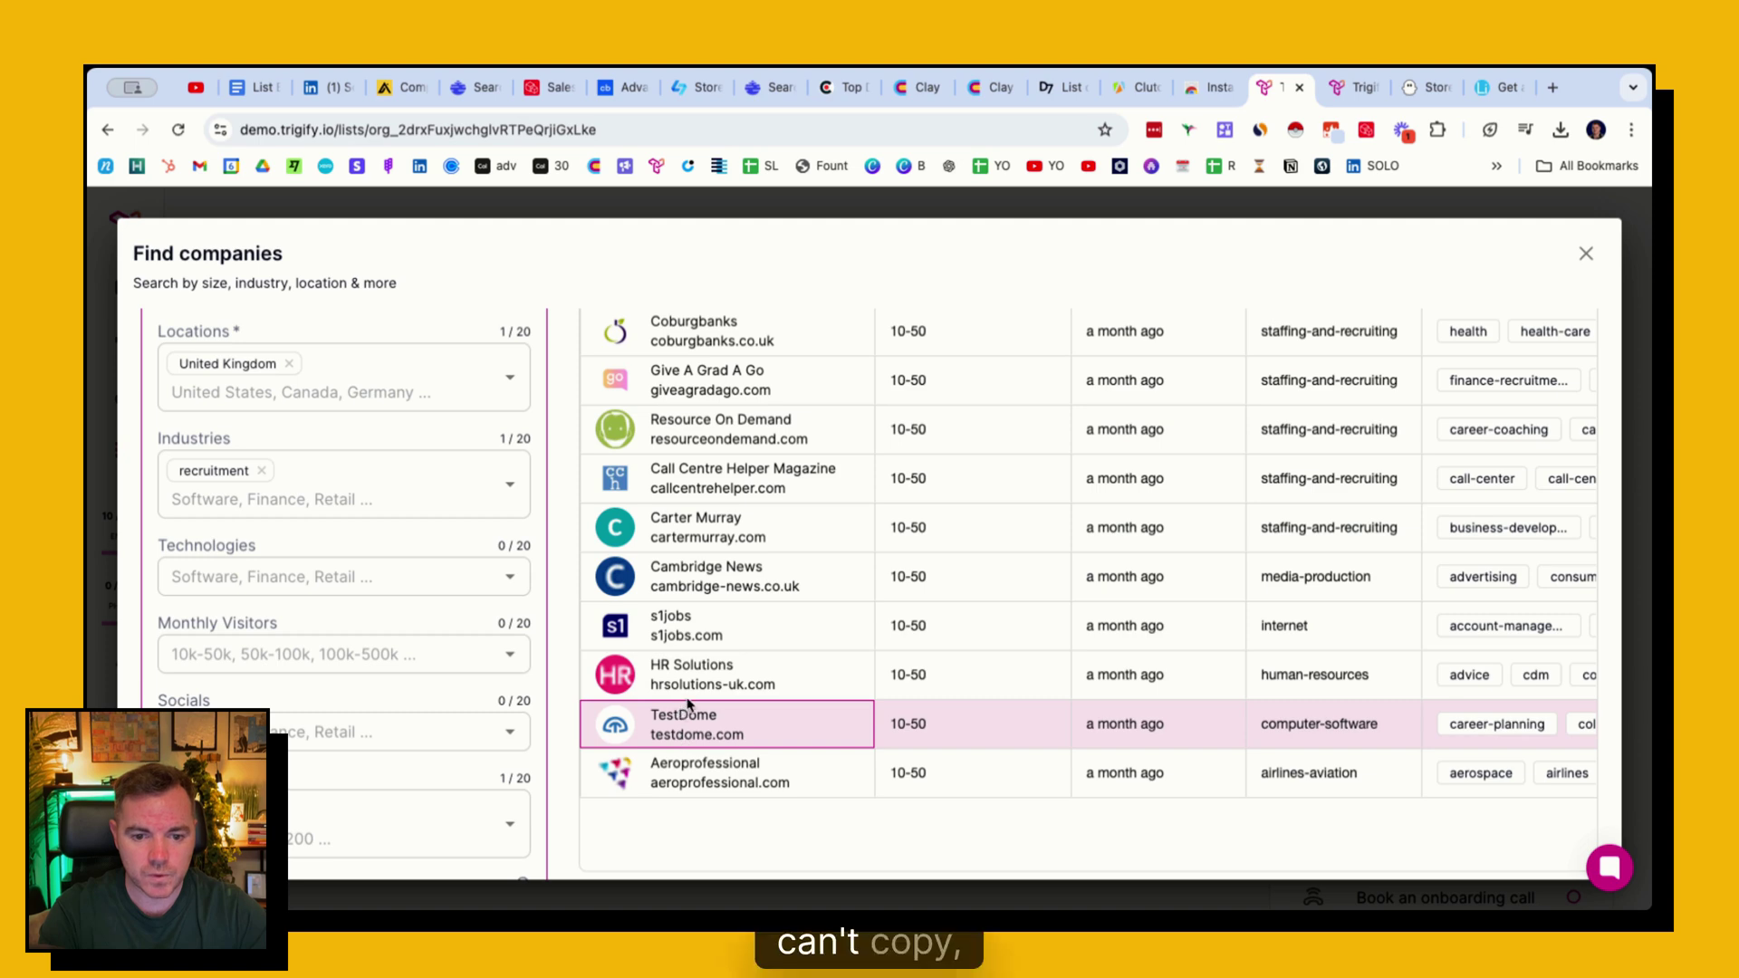
scroll(702, 676, down, 3)
scroll(701, 675, up, 10)
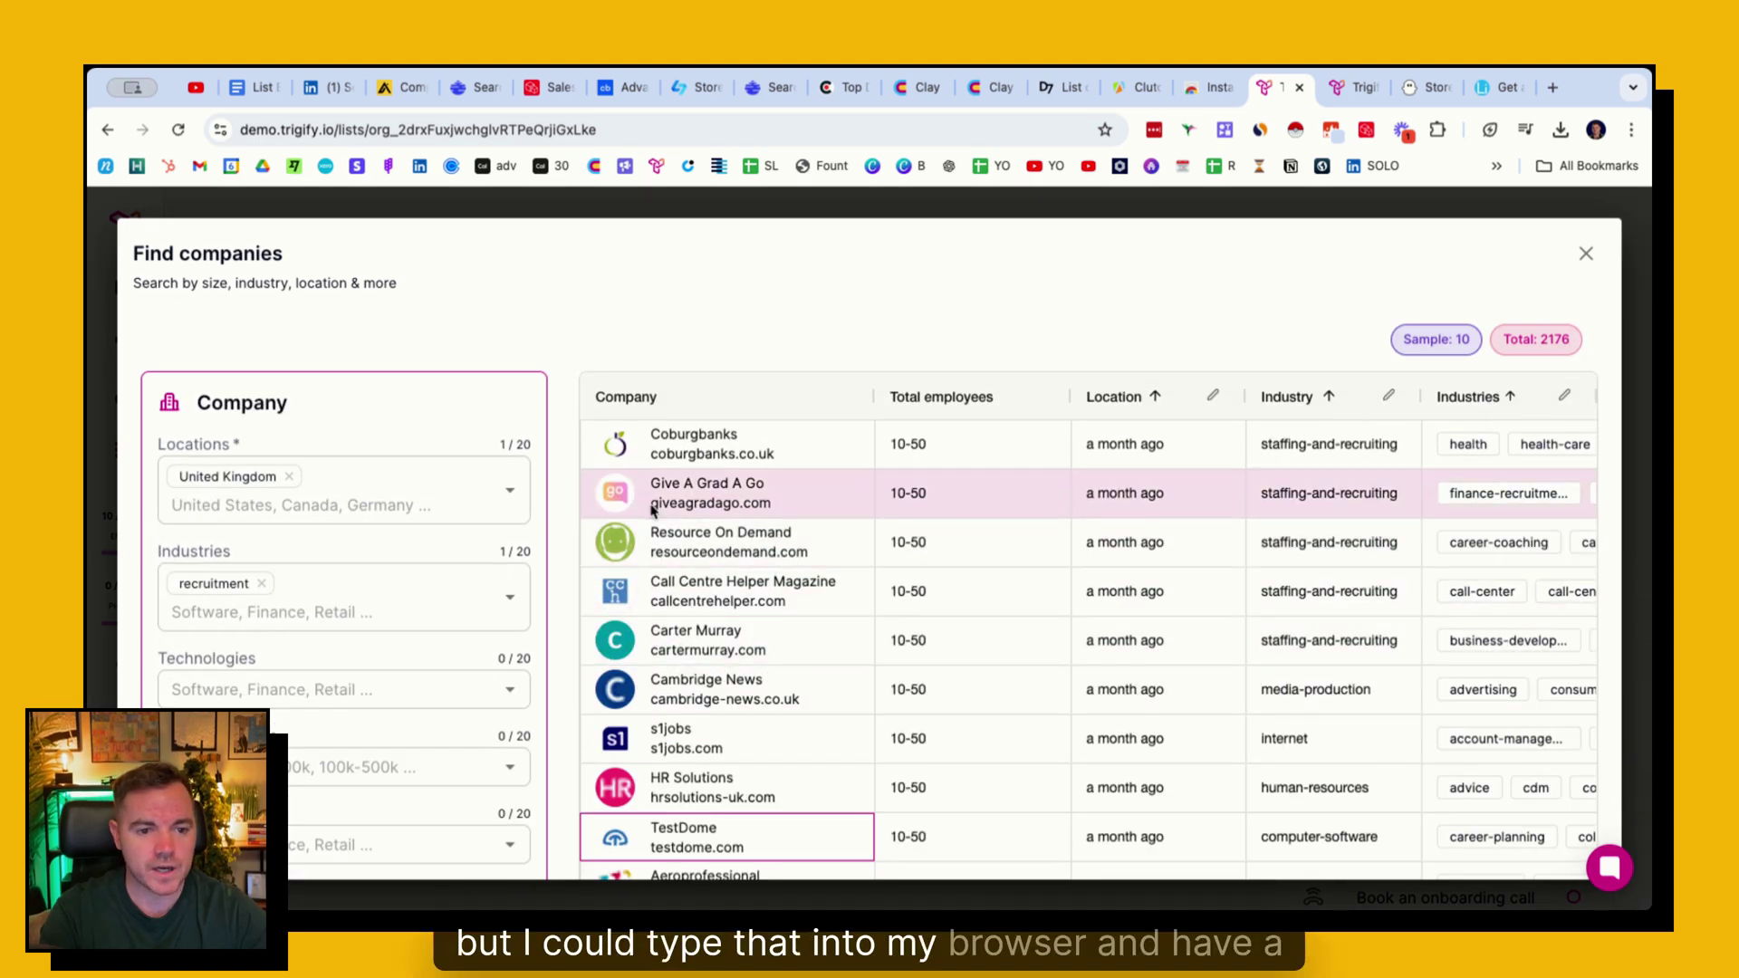
scroll(1131, 588, down, 5)
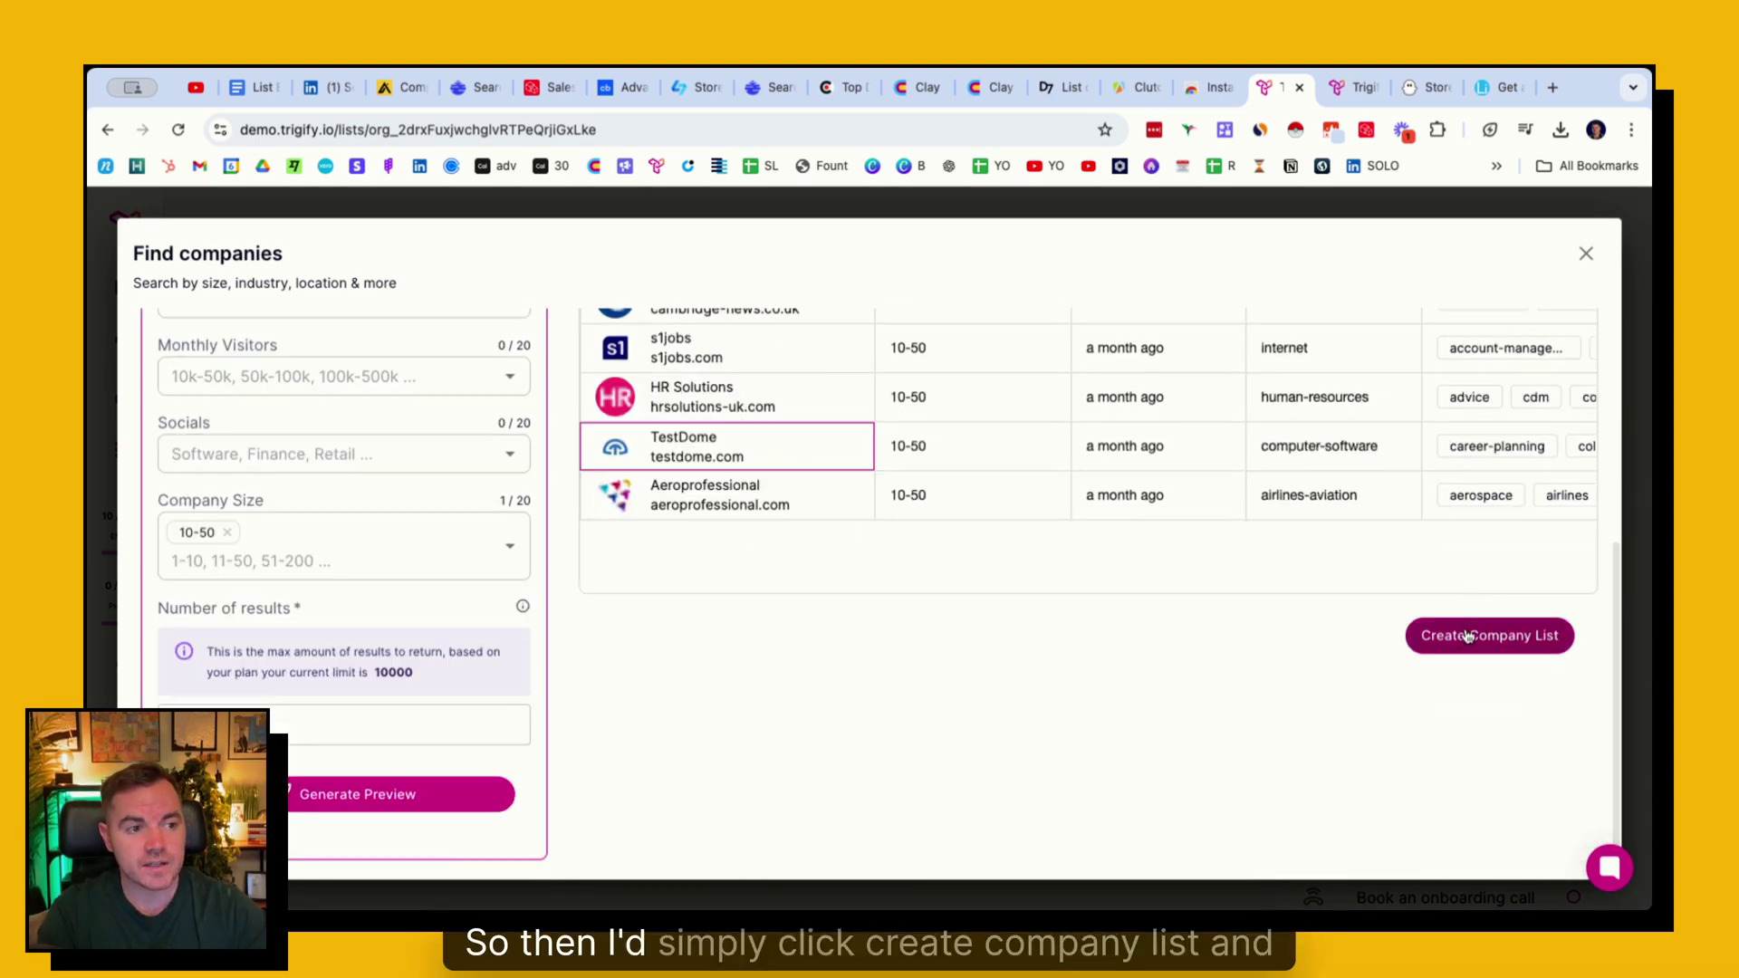
scroll(1485, 489, up, 10)
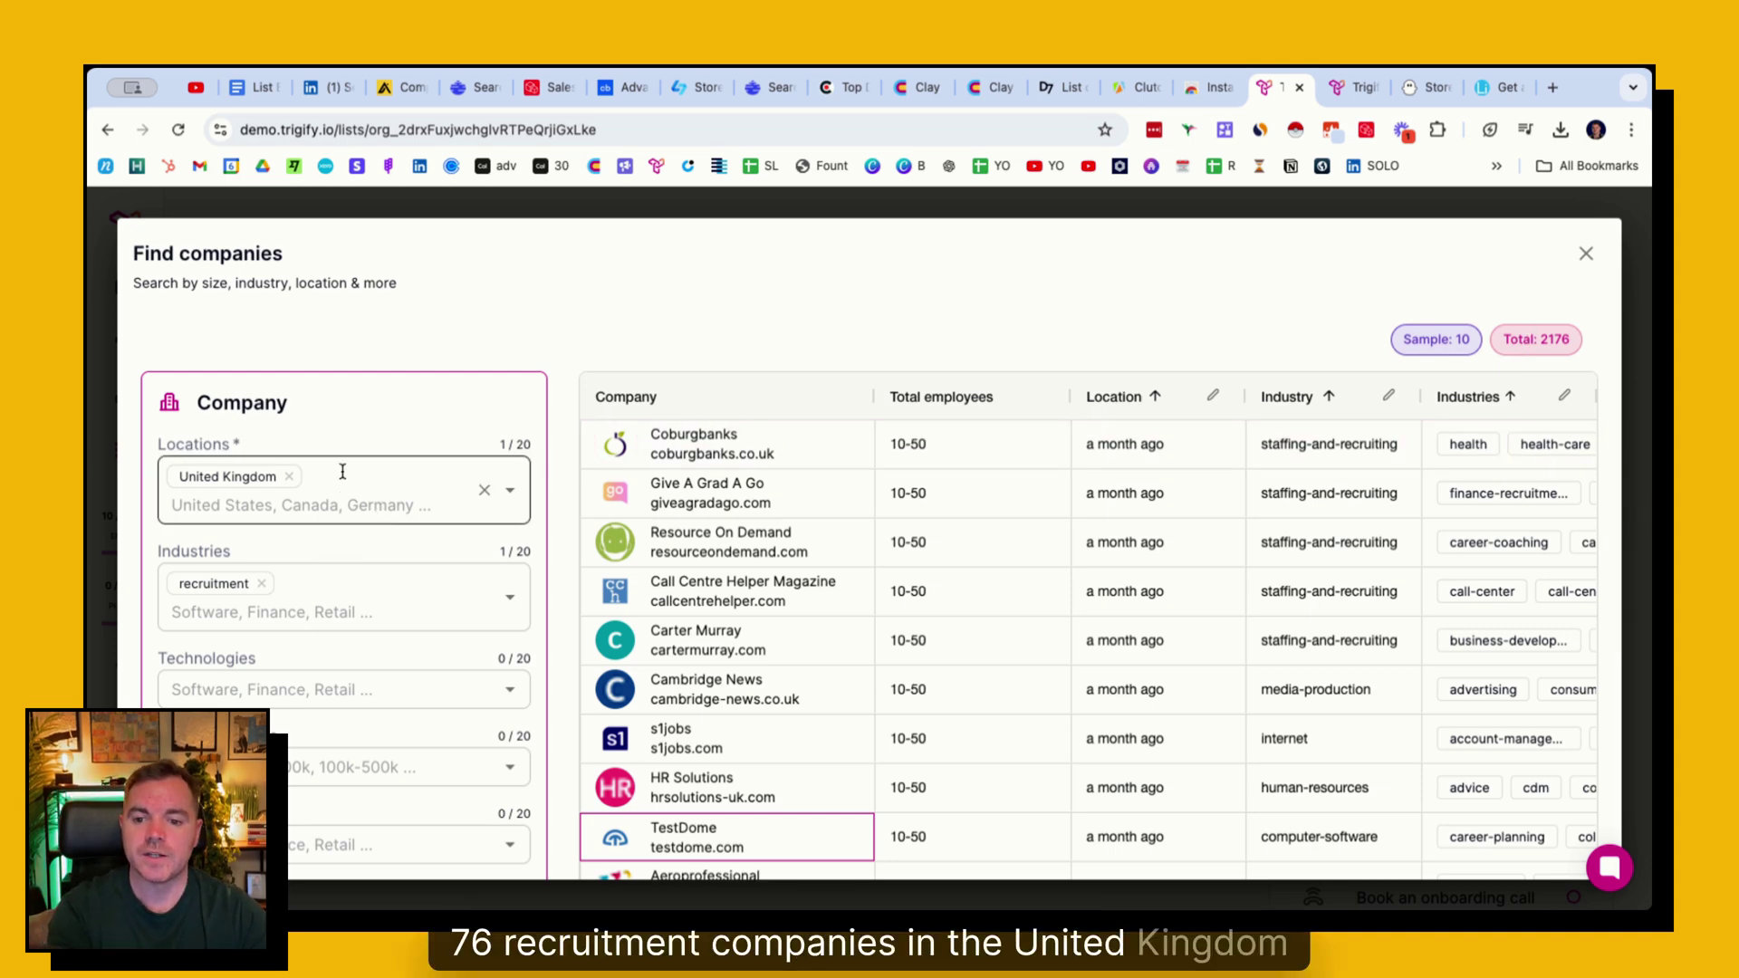
scroll(342, 475, down, 3)
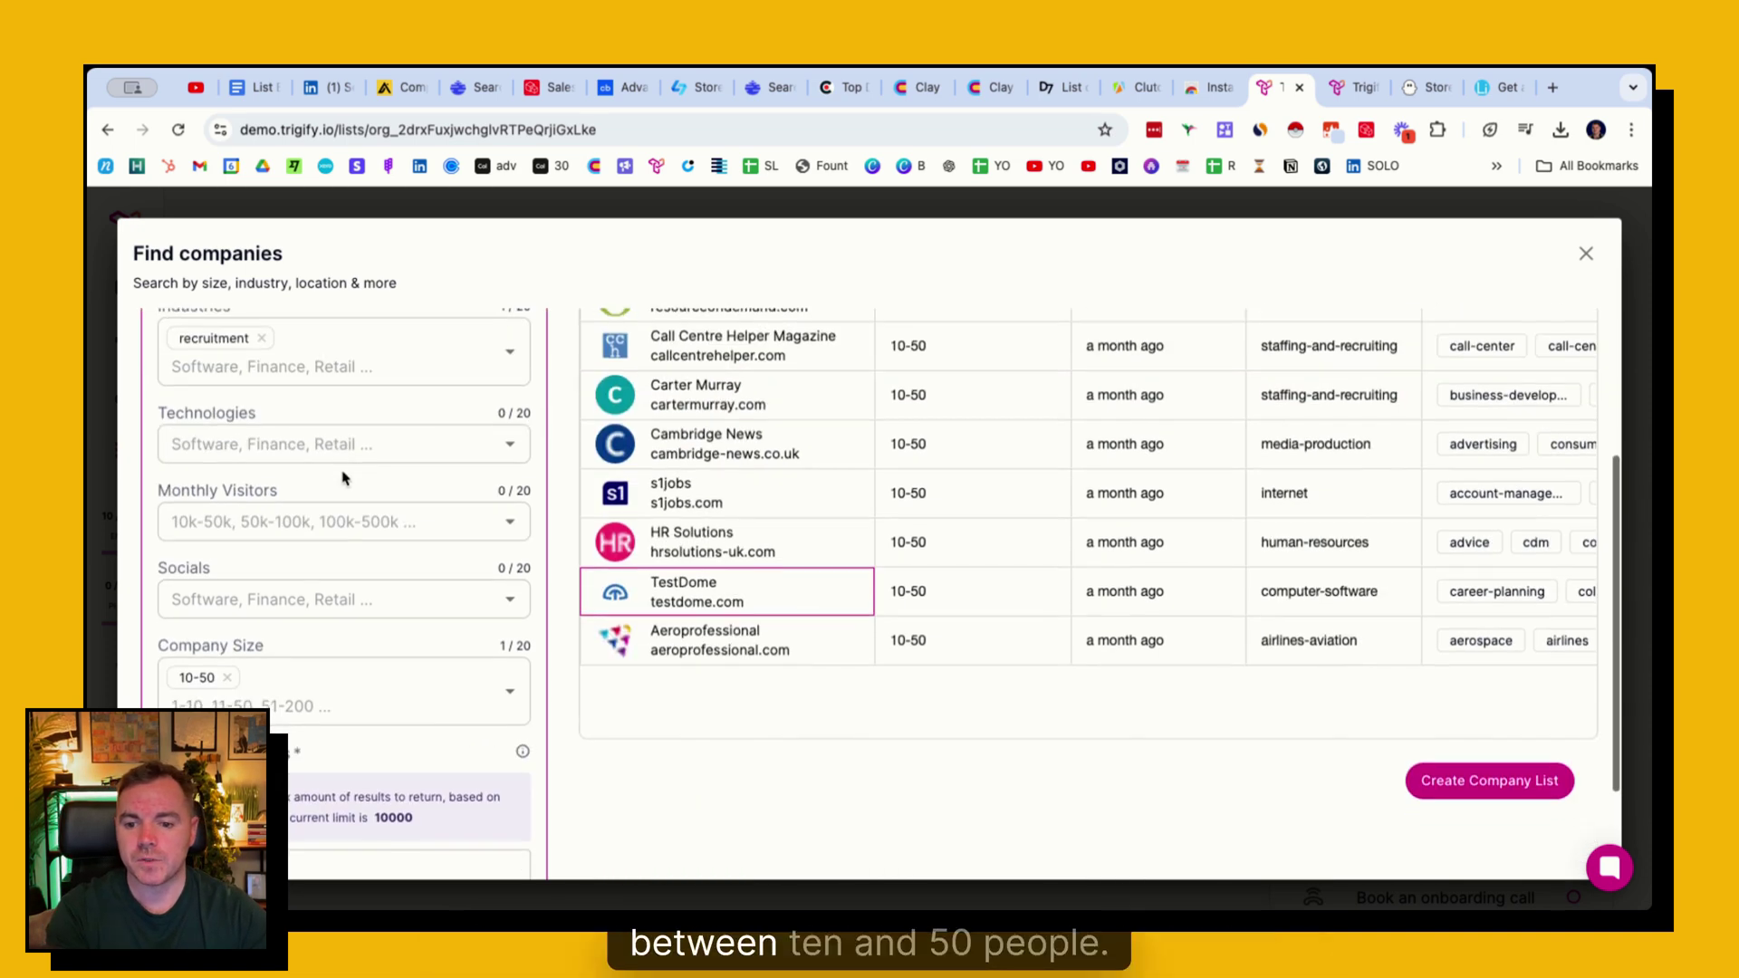
click(1349, 88)
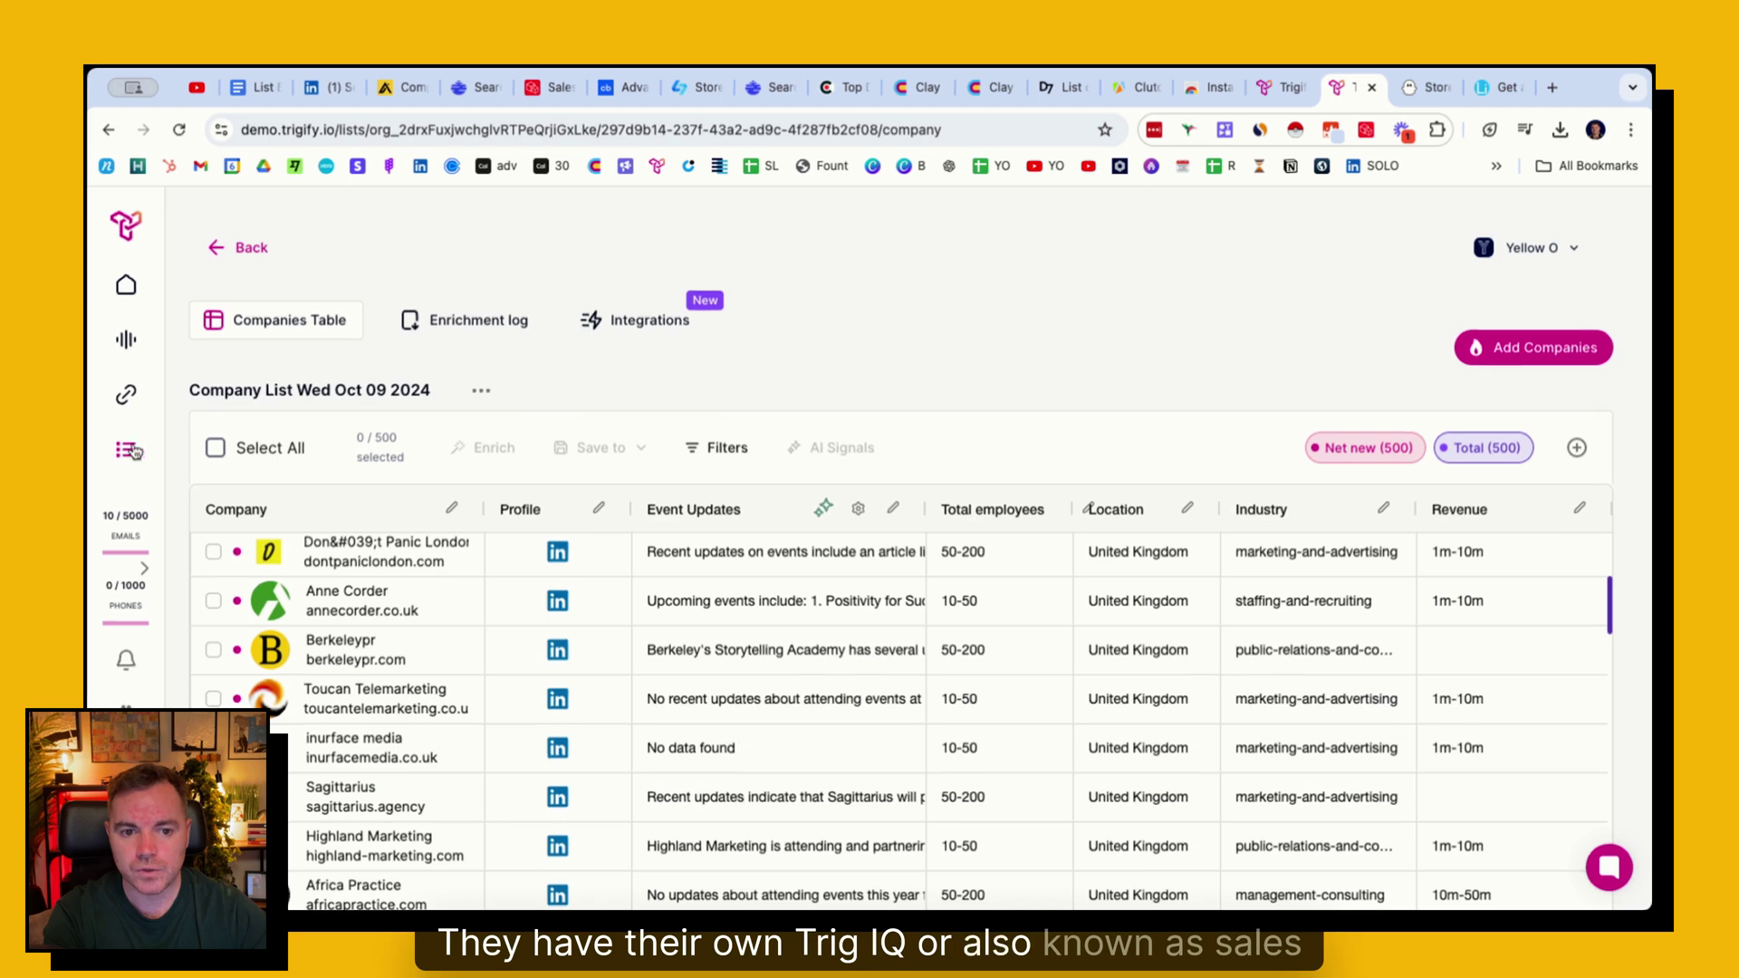
- Select all companies and run a TrigIQ AI Signals task researching each company's event news
click(214, 448)
click(851, 448)
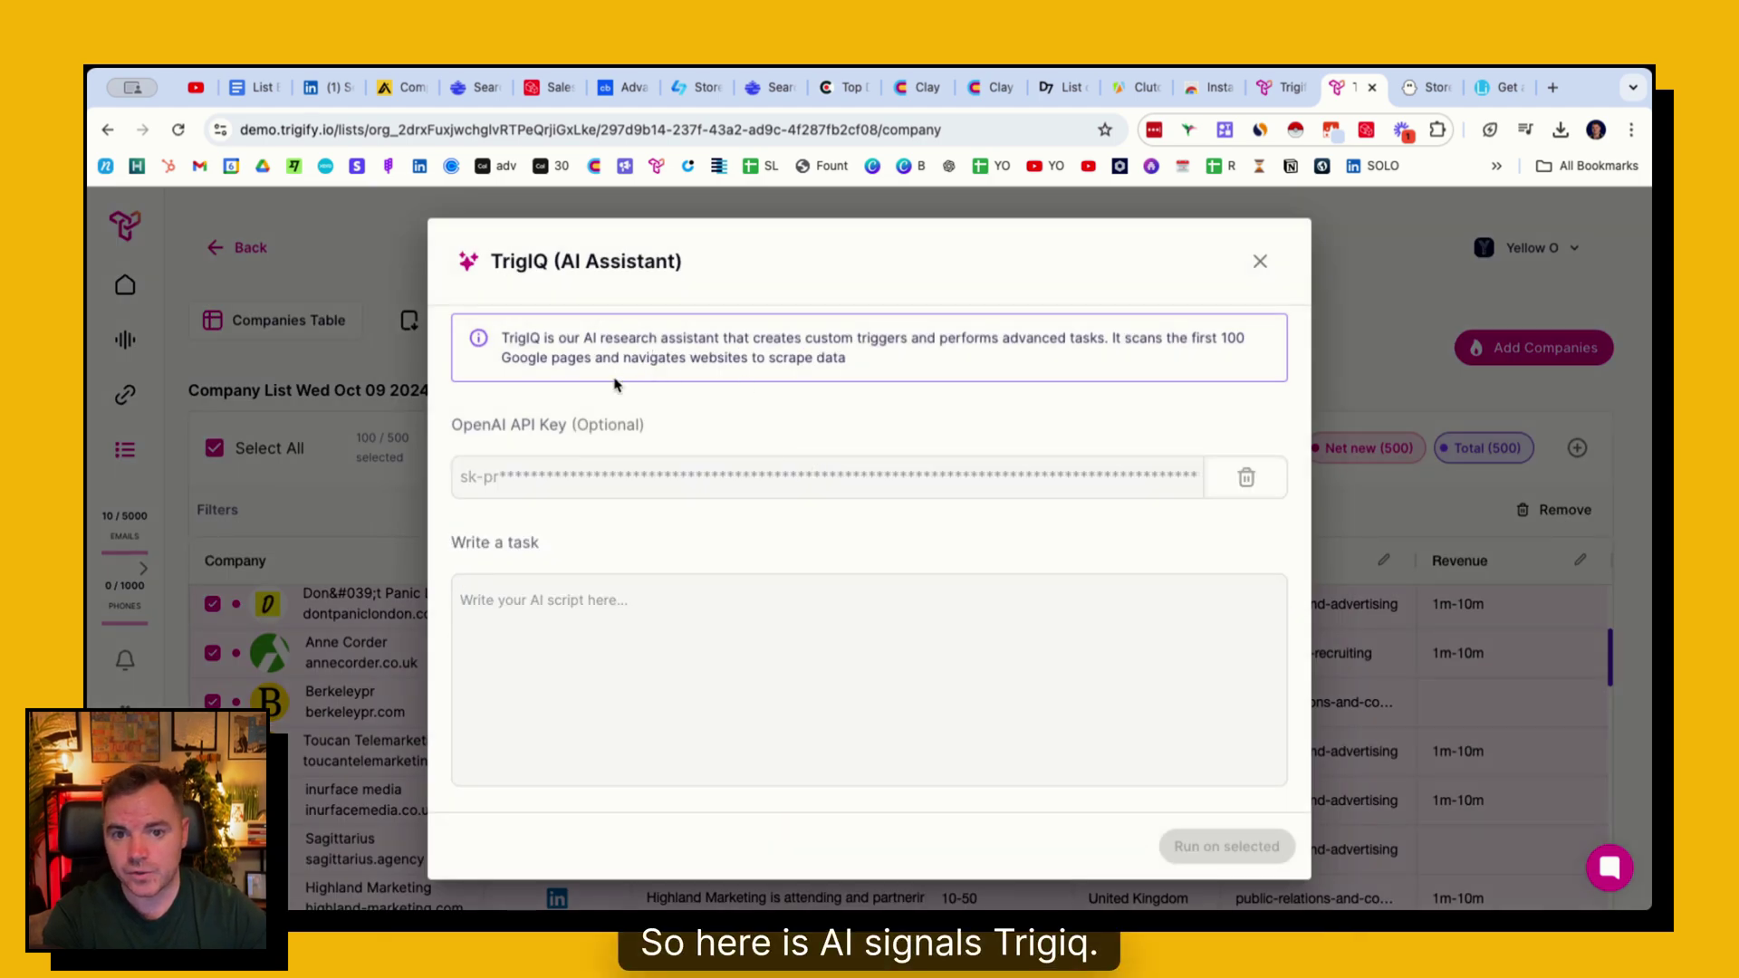
scroll(598, 425, down, 3)
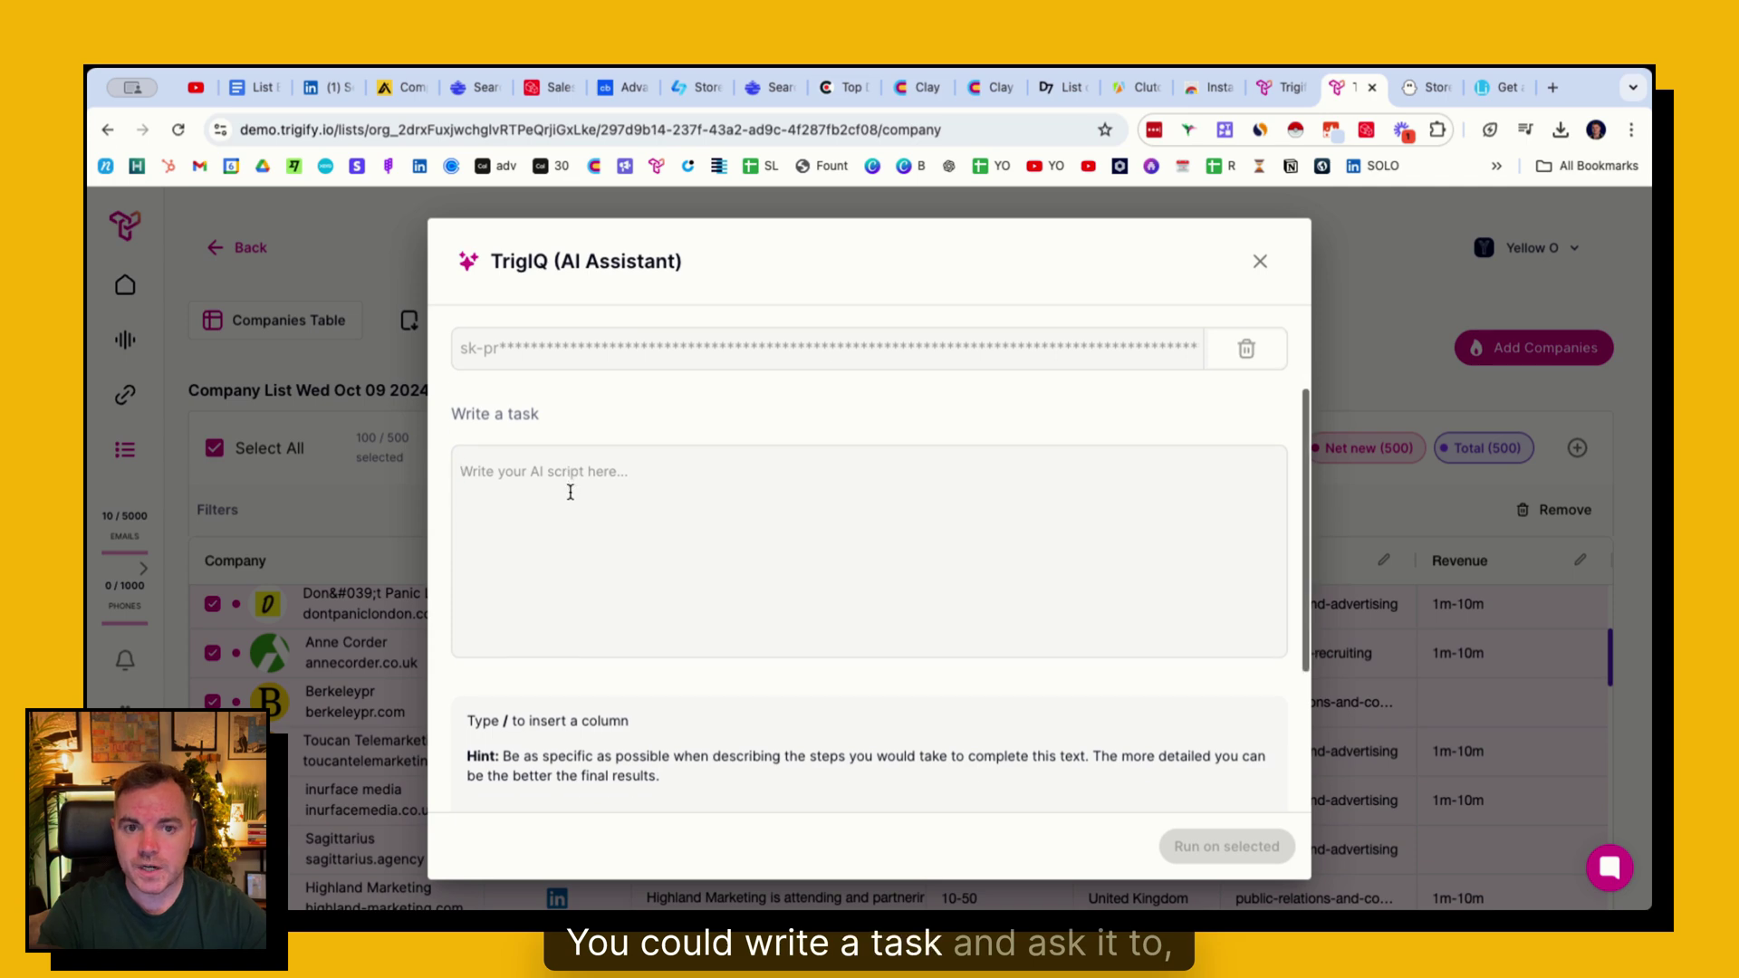
click(573, 491)
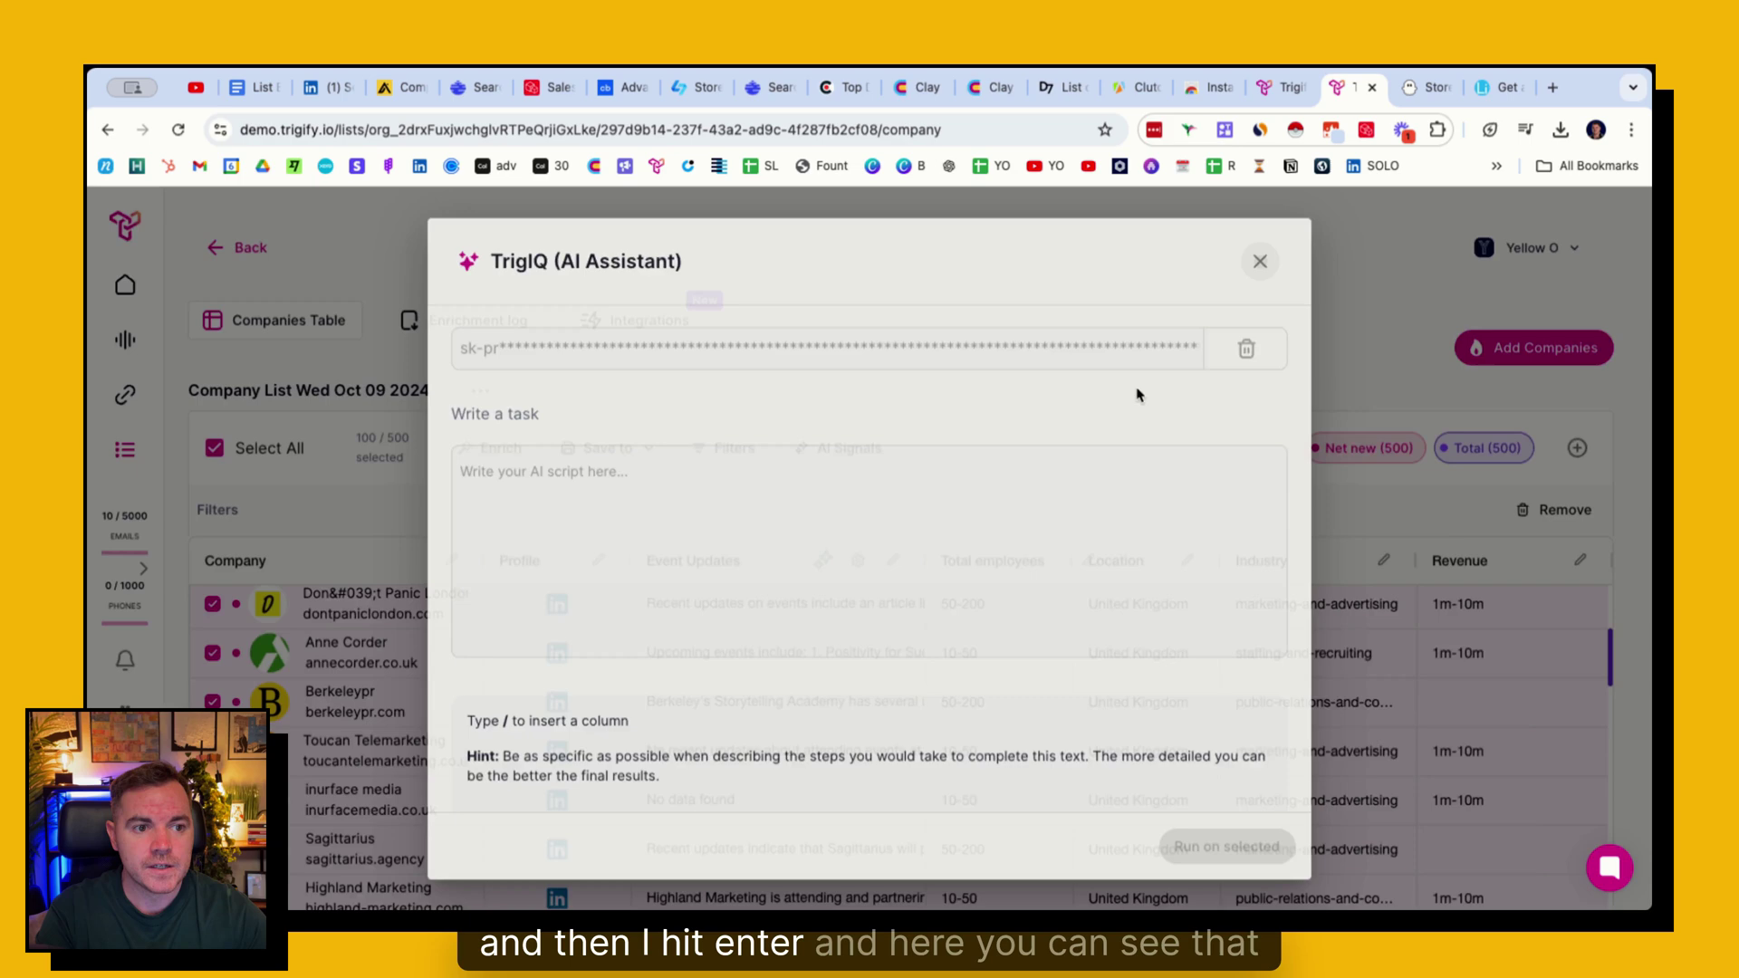
click(1260, 263)
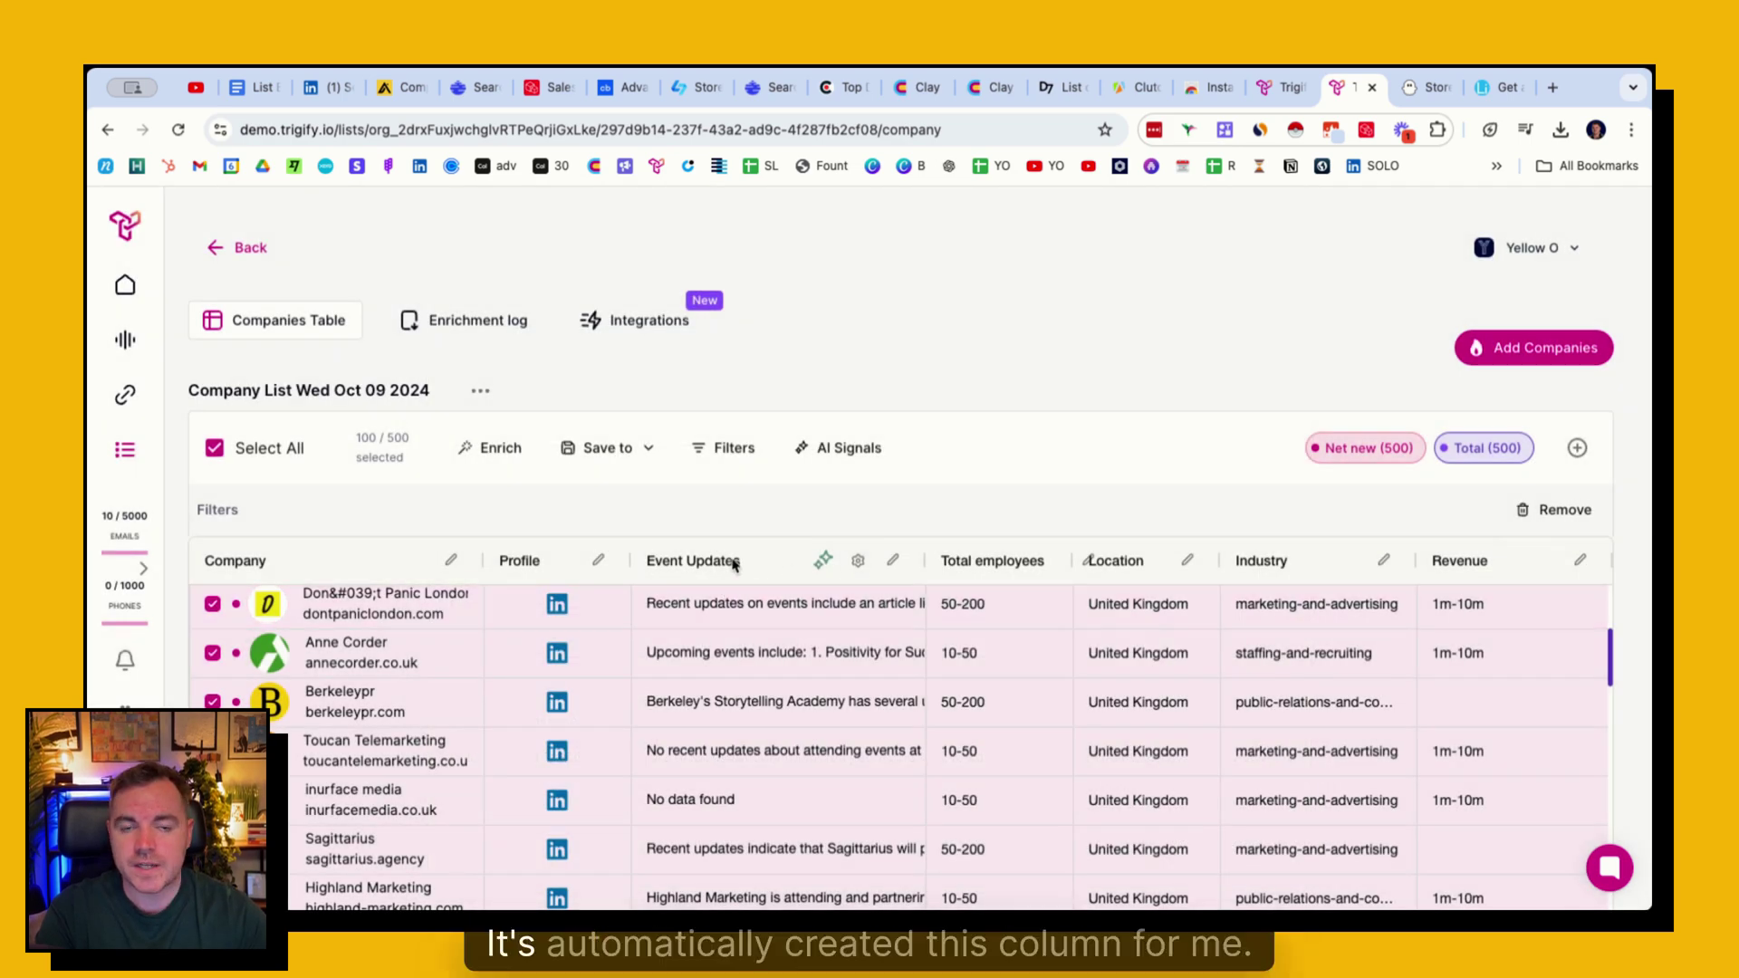
scroll(781, 686, down, 1)
- Review the Event Updates details for Berkeleypr and Sagittarius
click(776, 692)
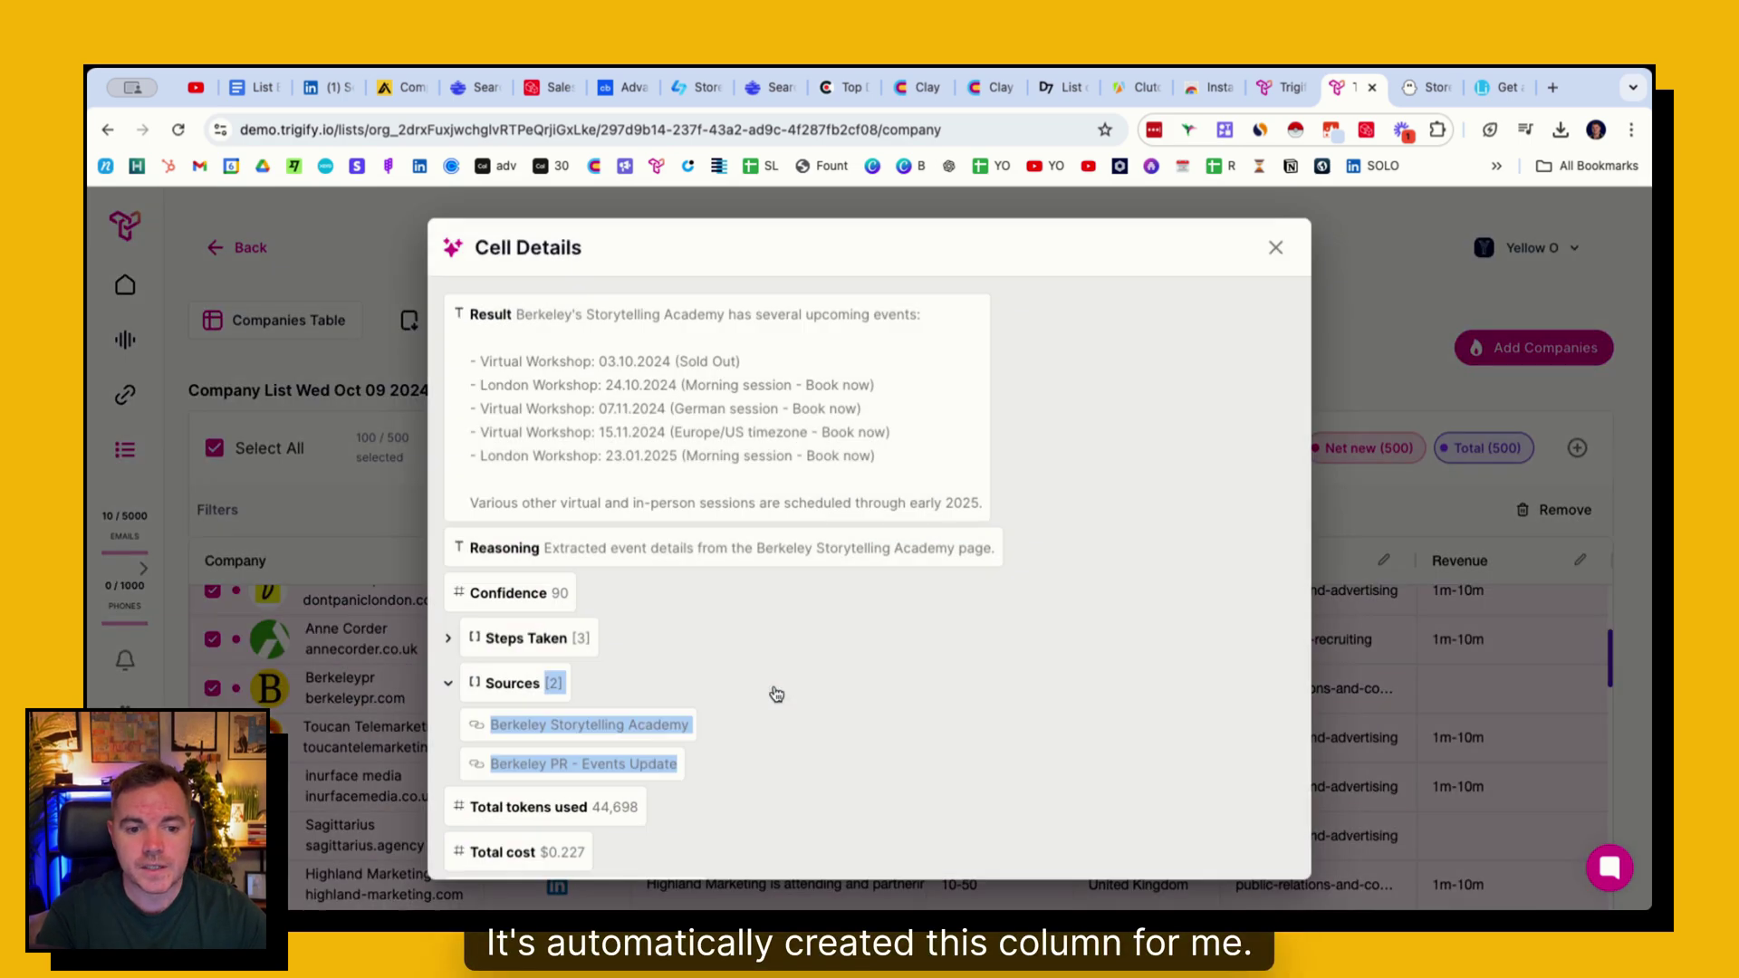
click(1269, 248)
click(849, 677)
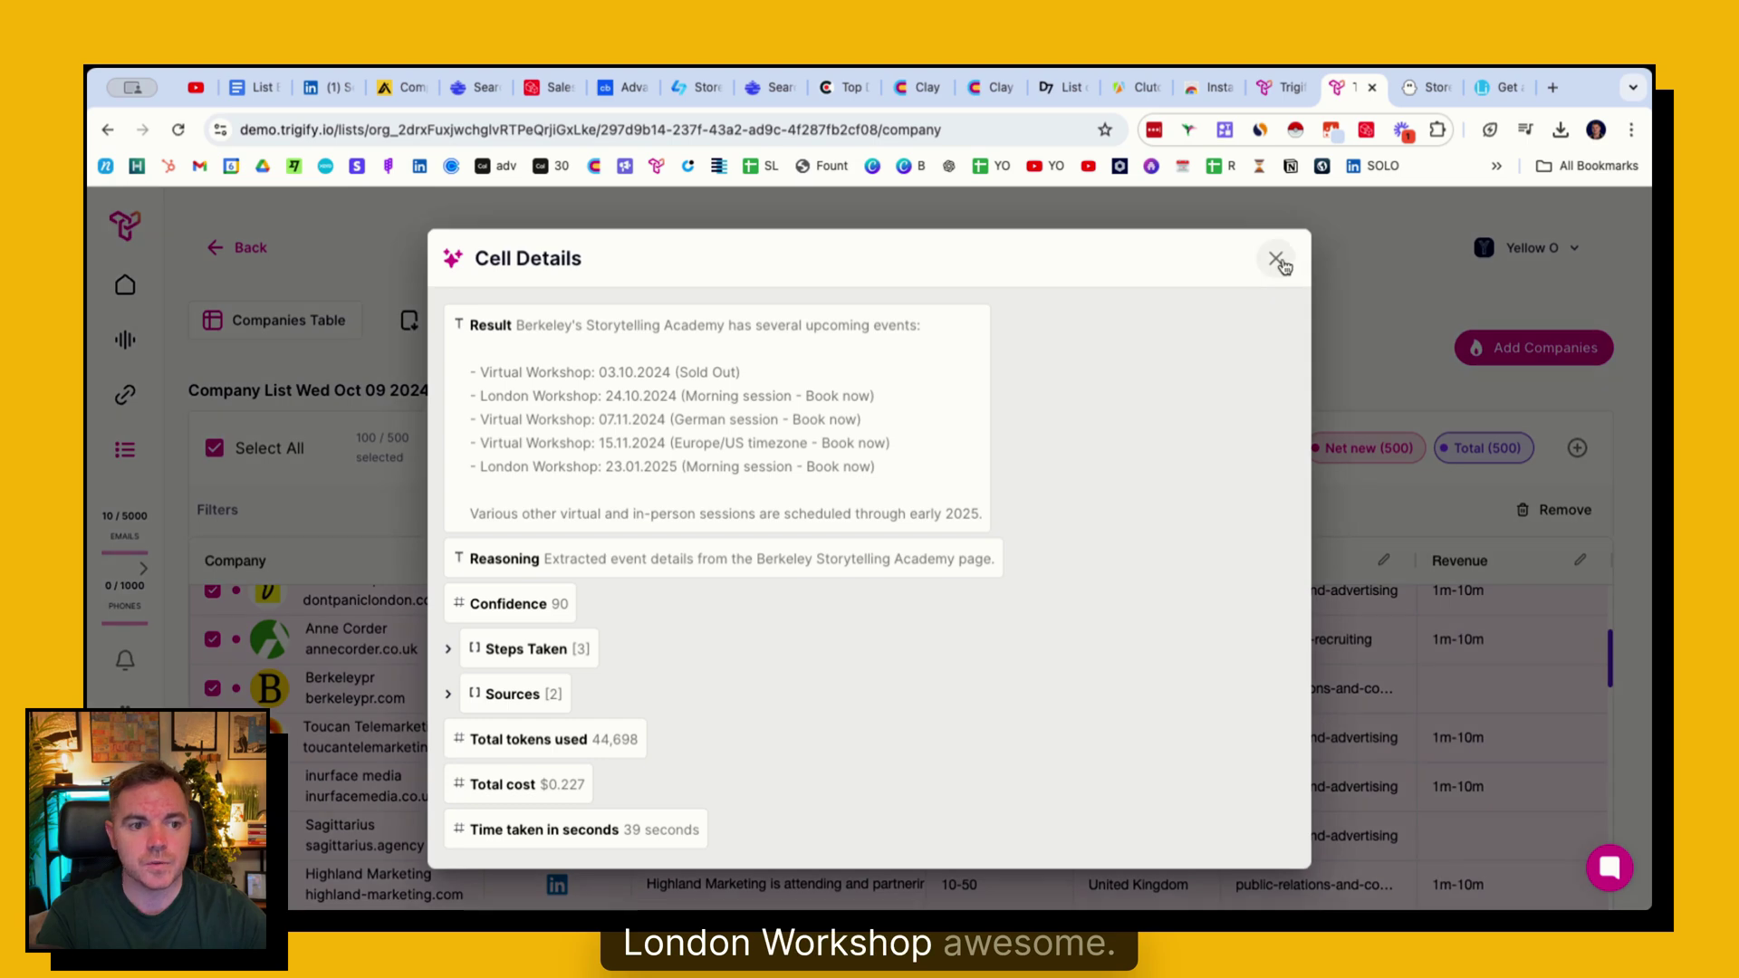
click(1275, 259)
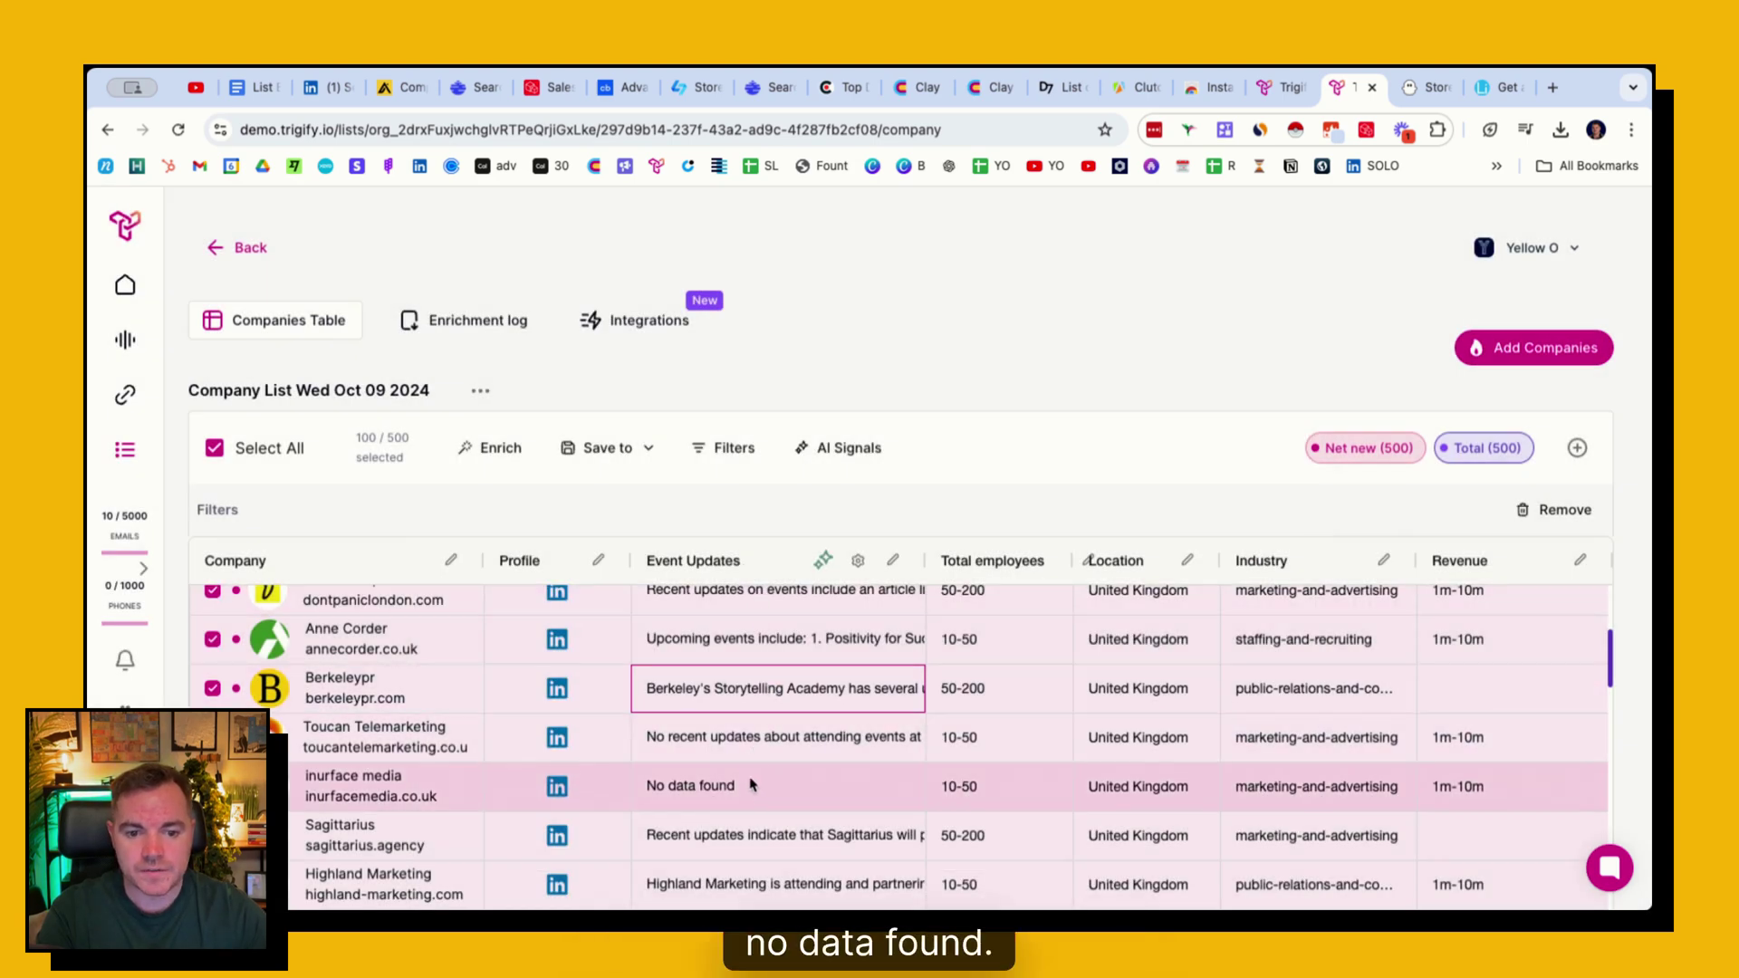
scroll(770, 765, down, 1)
scroll(781, 743, down, 1)
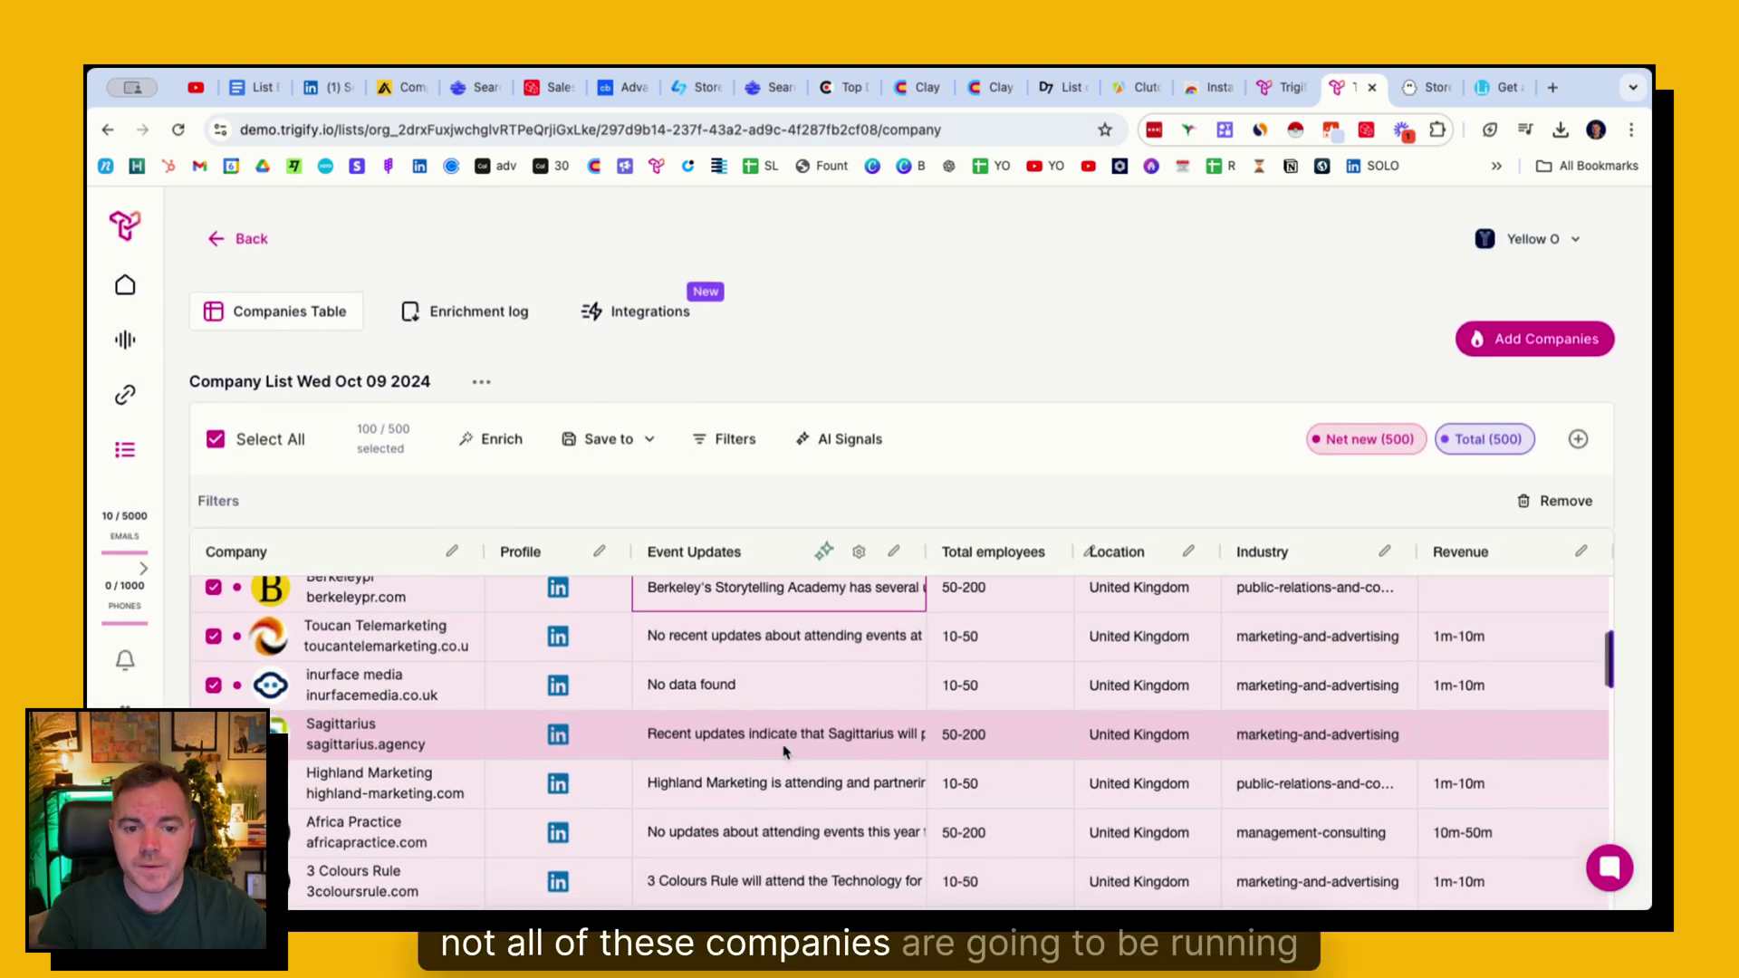
click(784, 739)
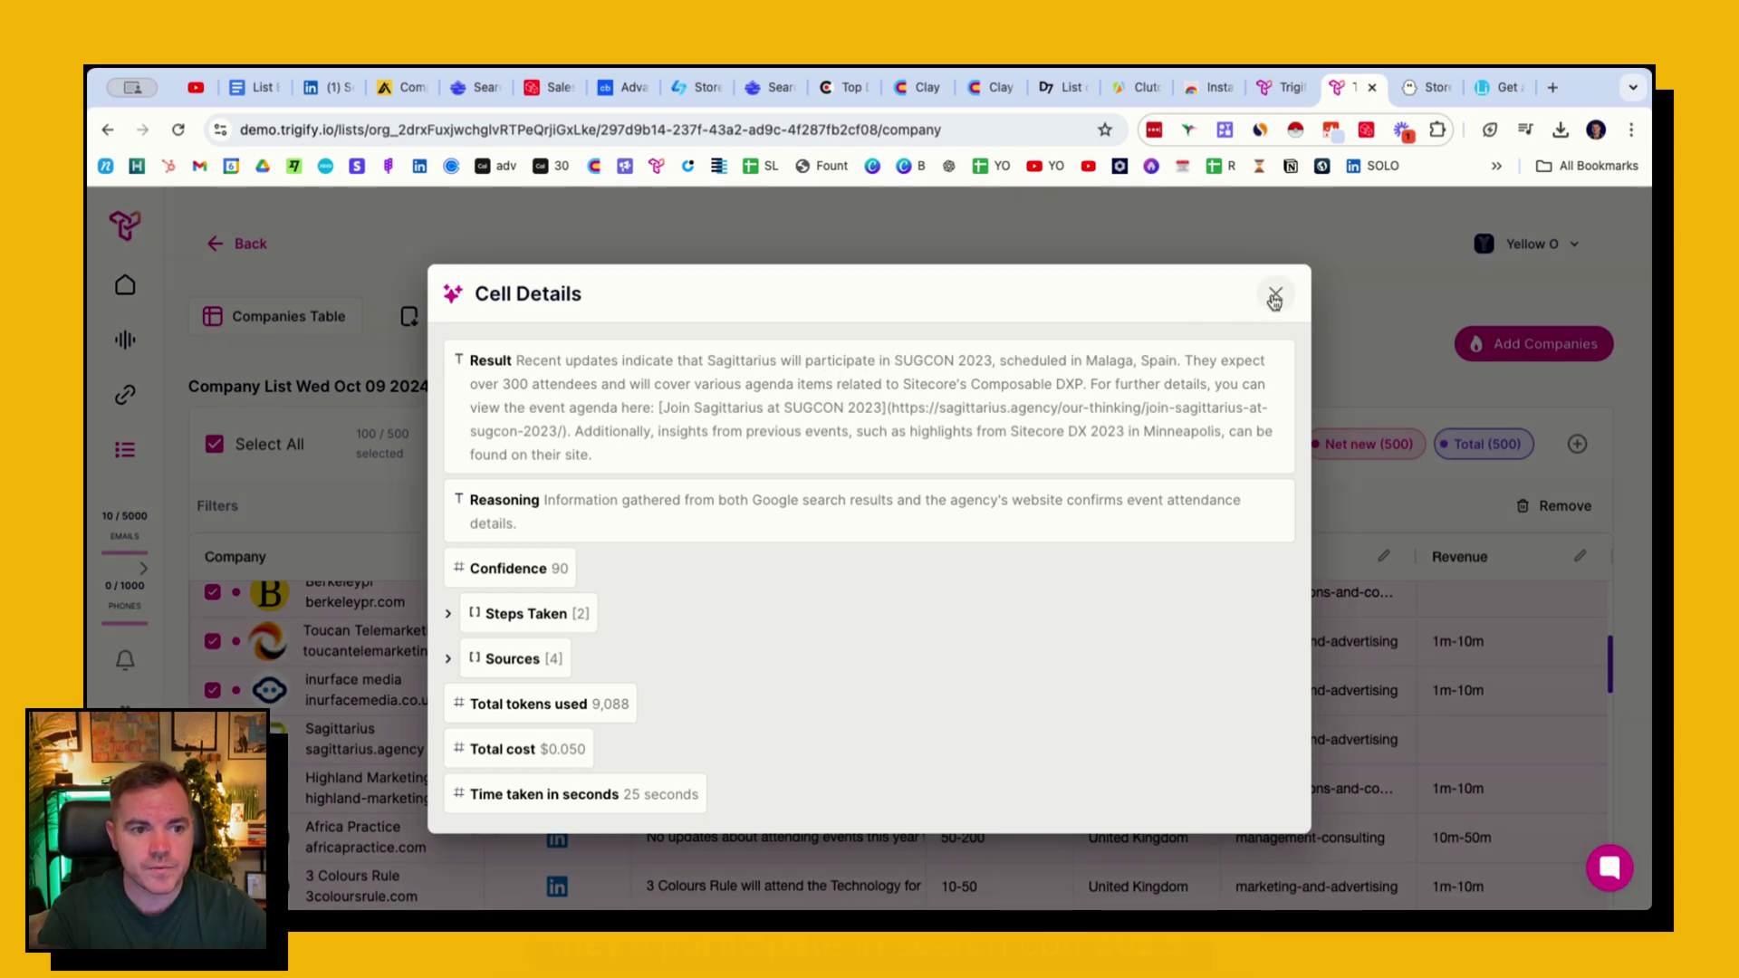
click(1271, 294)
- Check 3 Colours Rule's and Astrid & Miyu's event findings, then open the Enrichment Catalog
scroll(722, 650, down, 3)
click(761, 777)
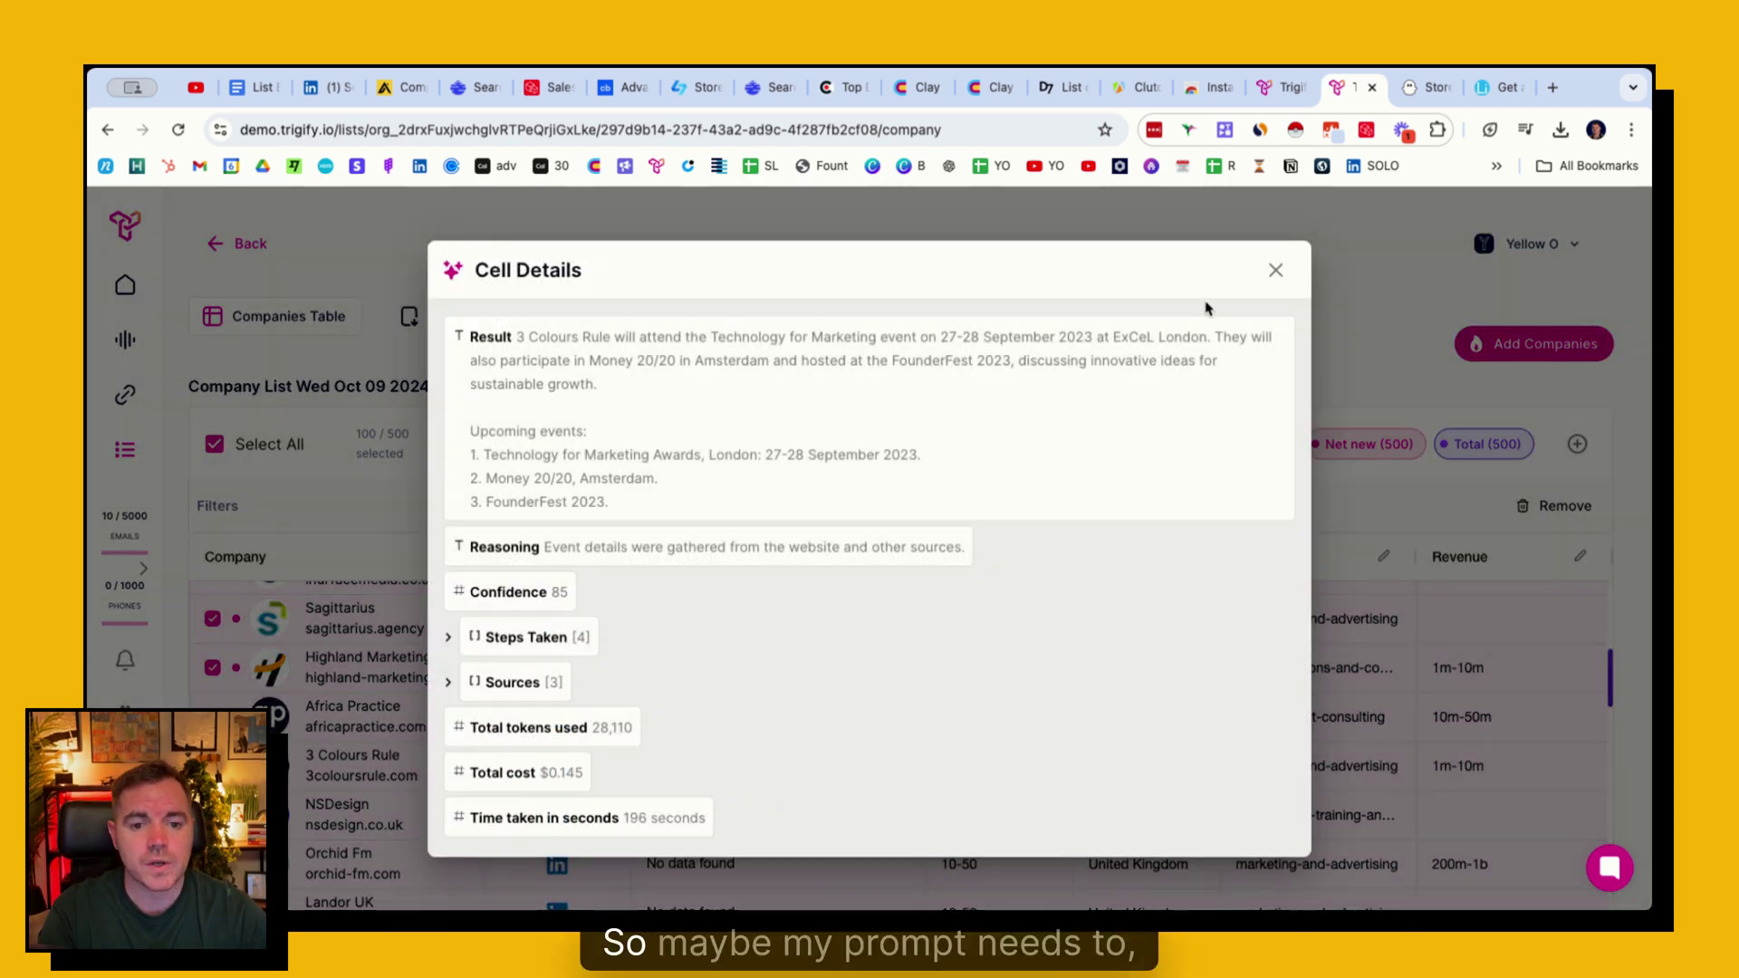
click(1275, 270)
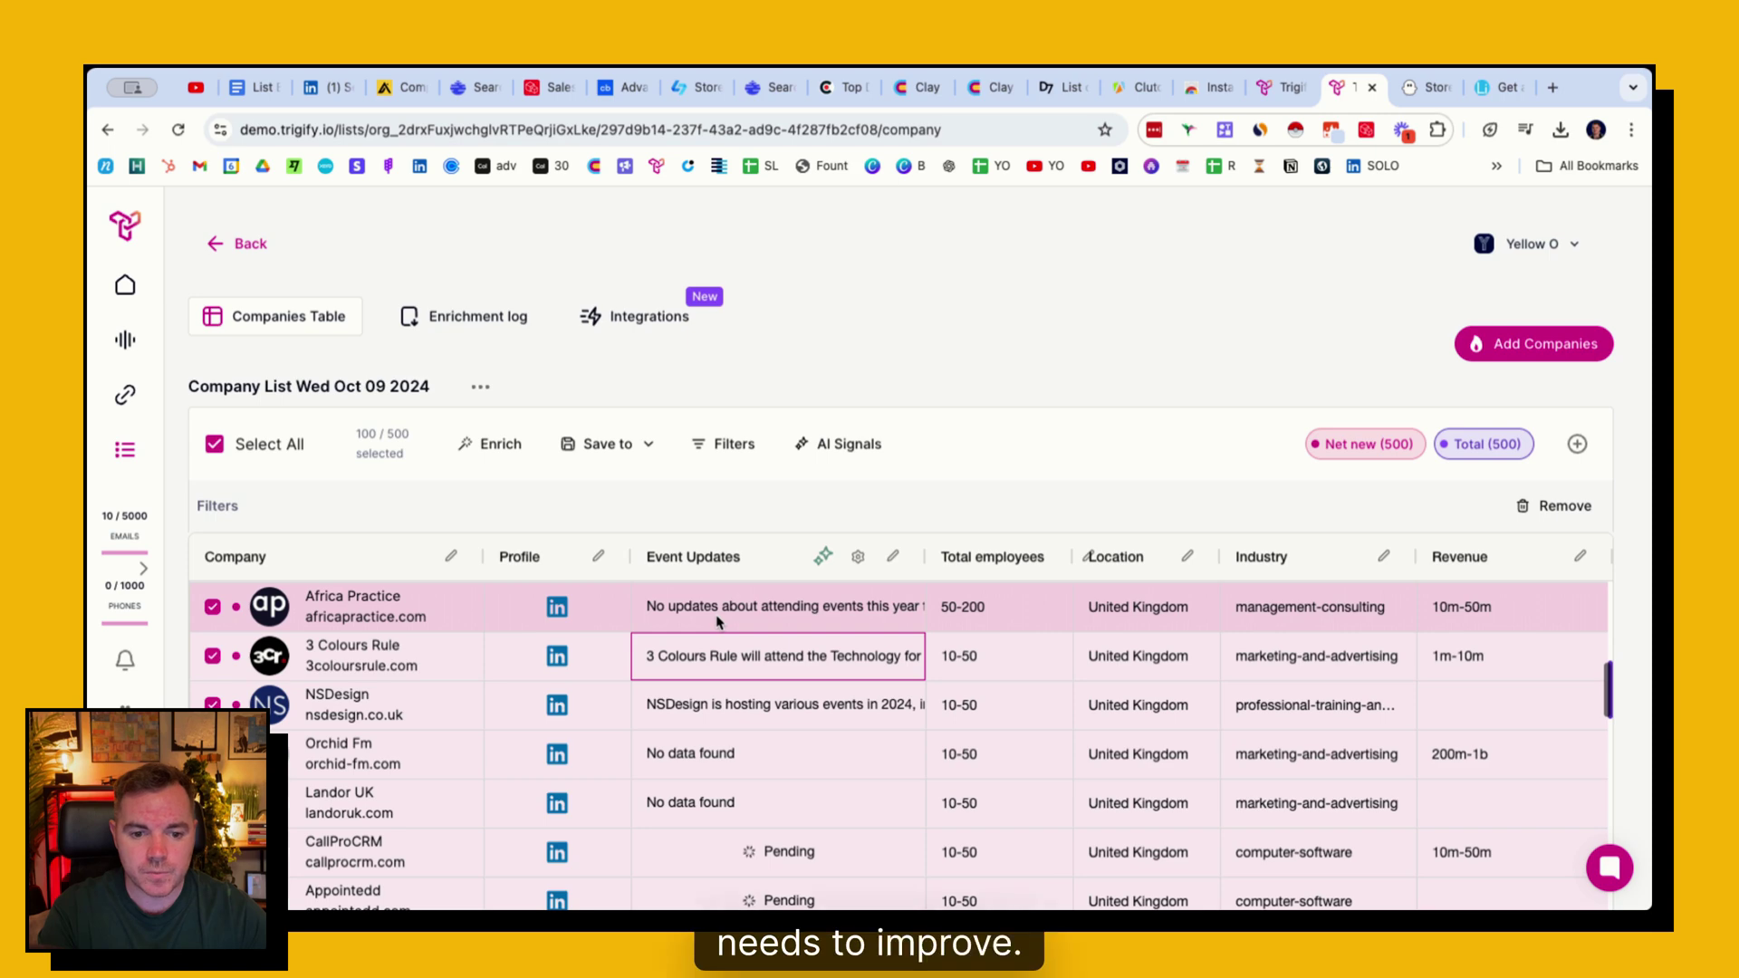
scroll(718, 622, down, 1)
scroll(724, 643, down, 10)
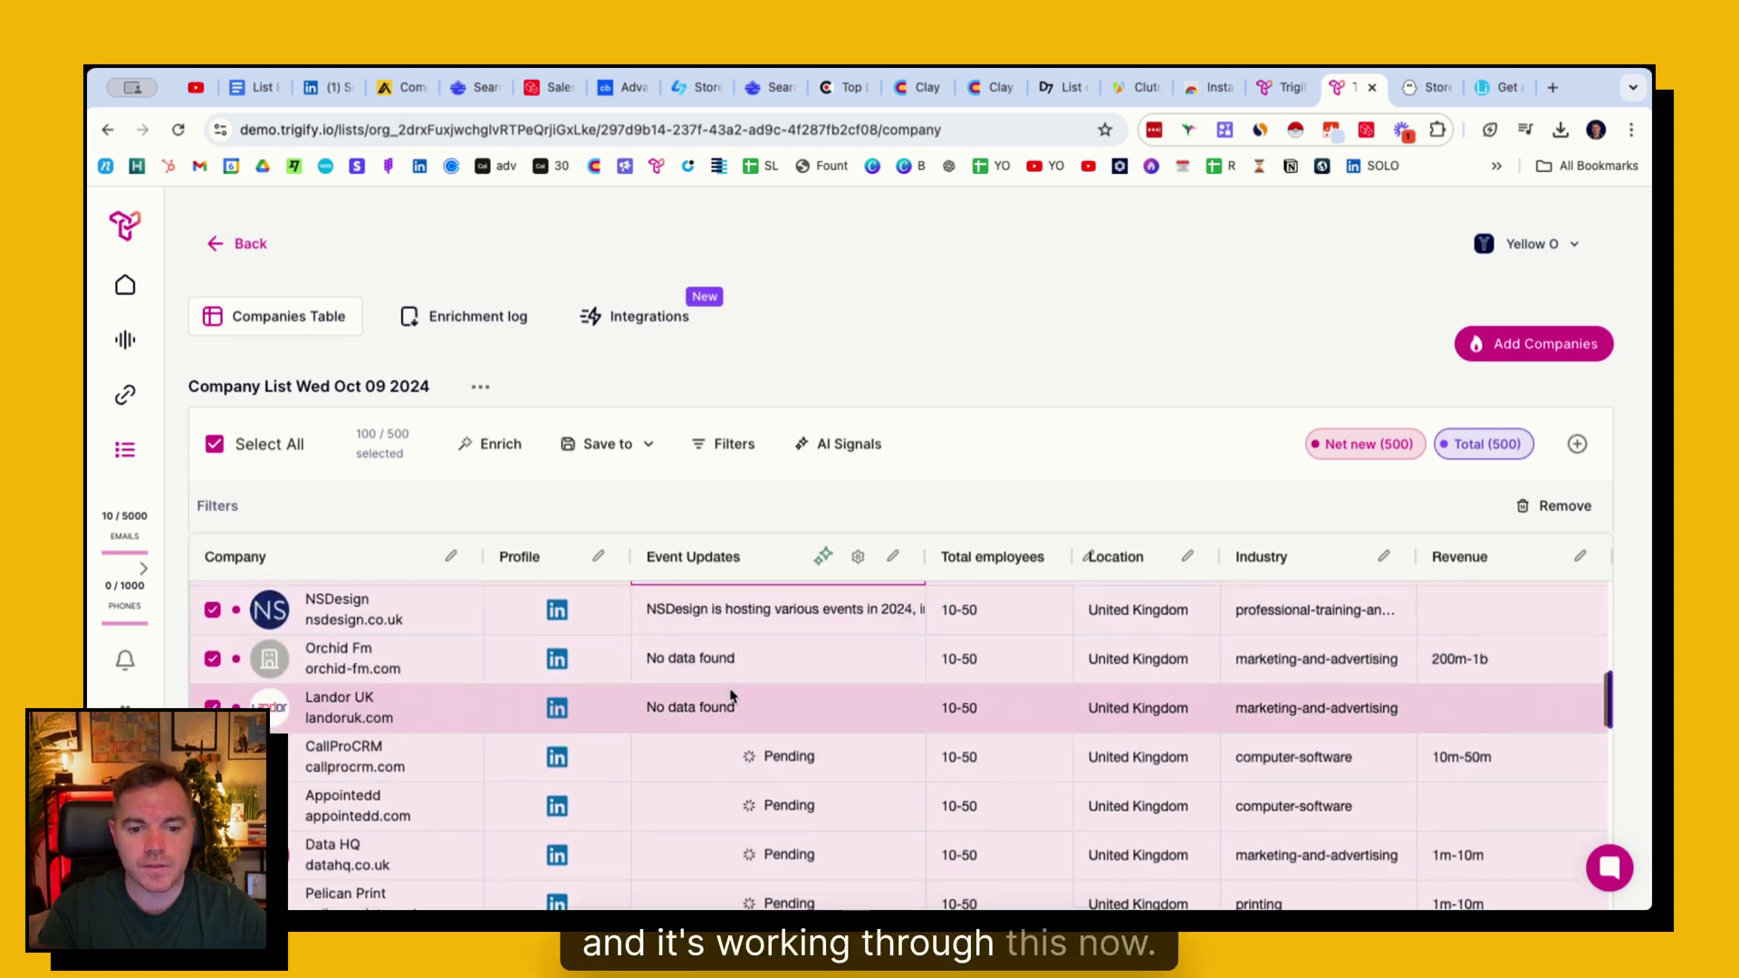
click(752, 600)
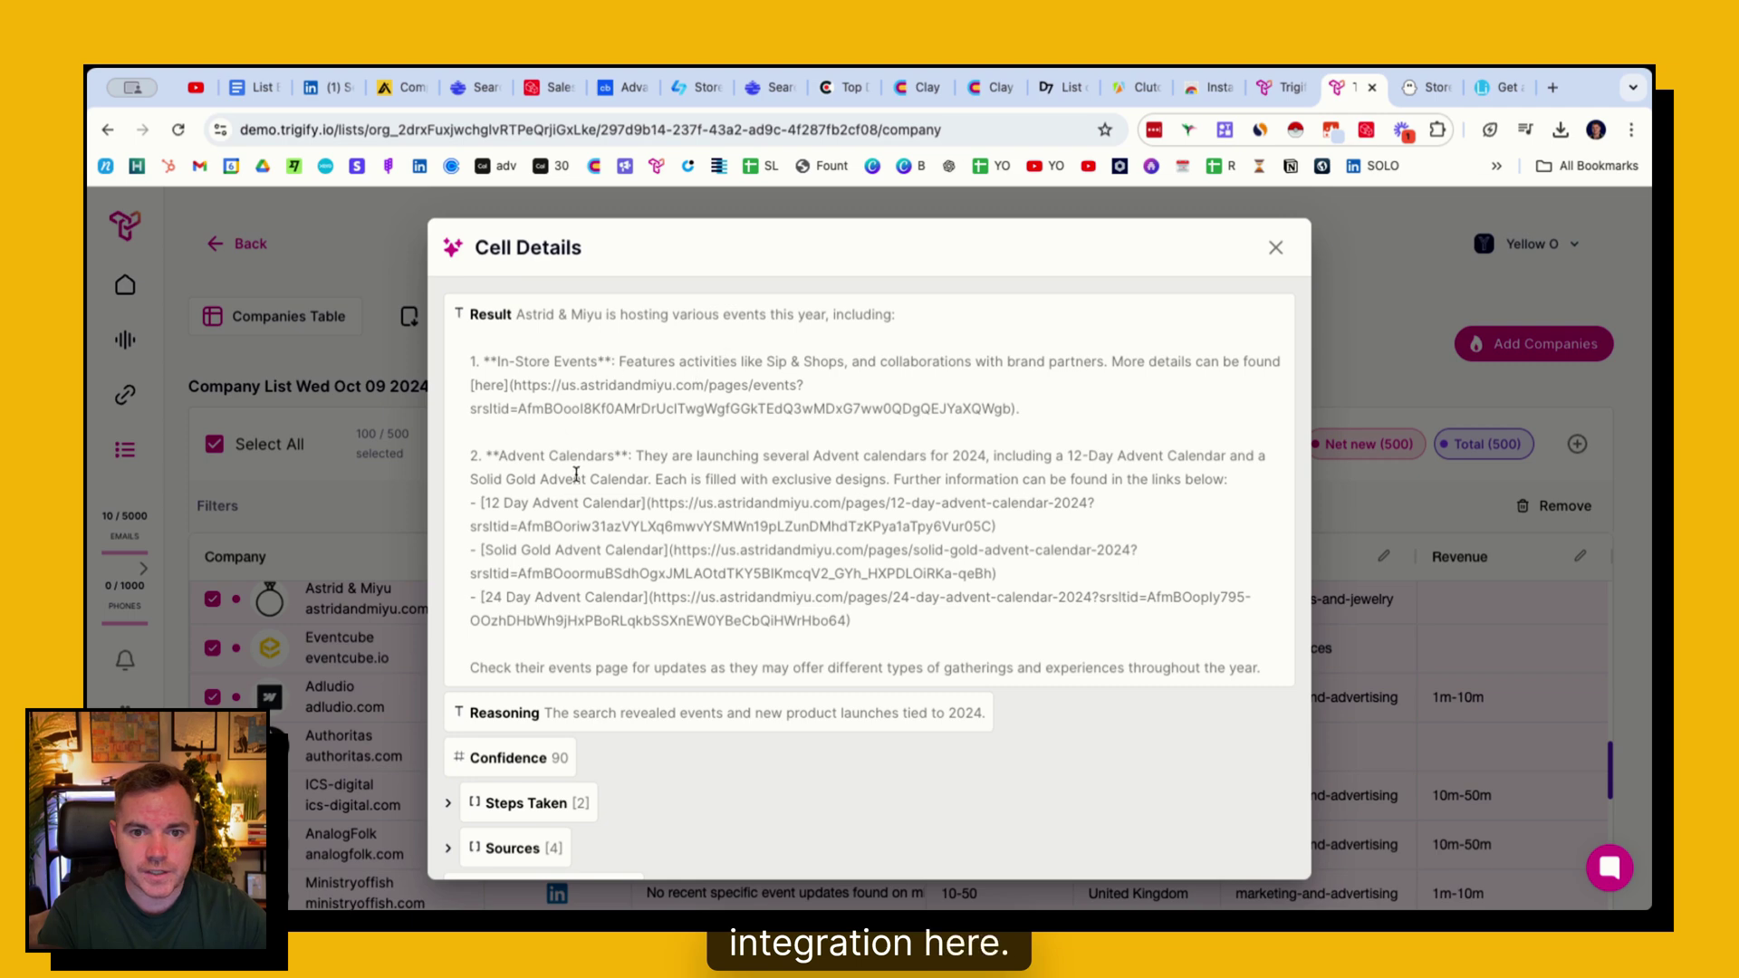
click(1277, 248)
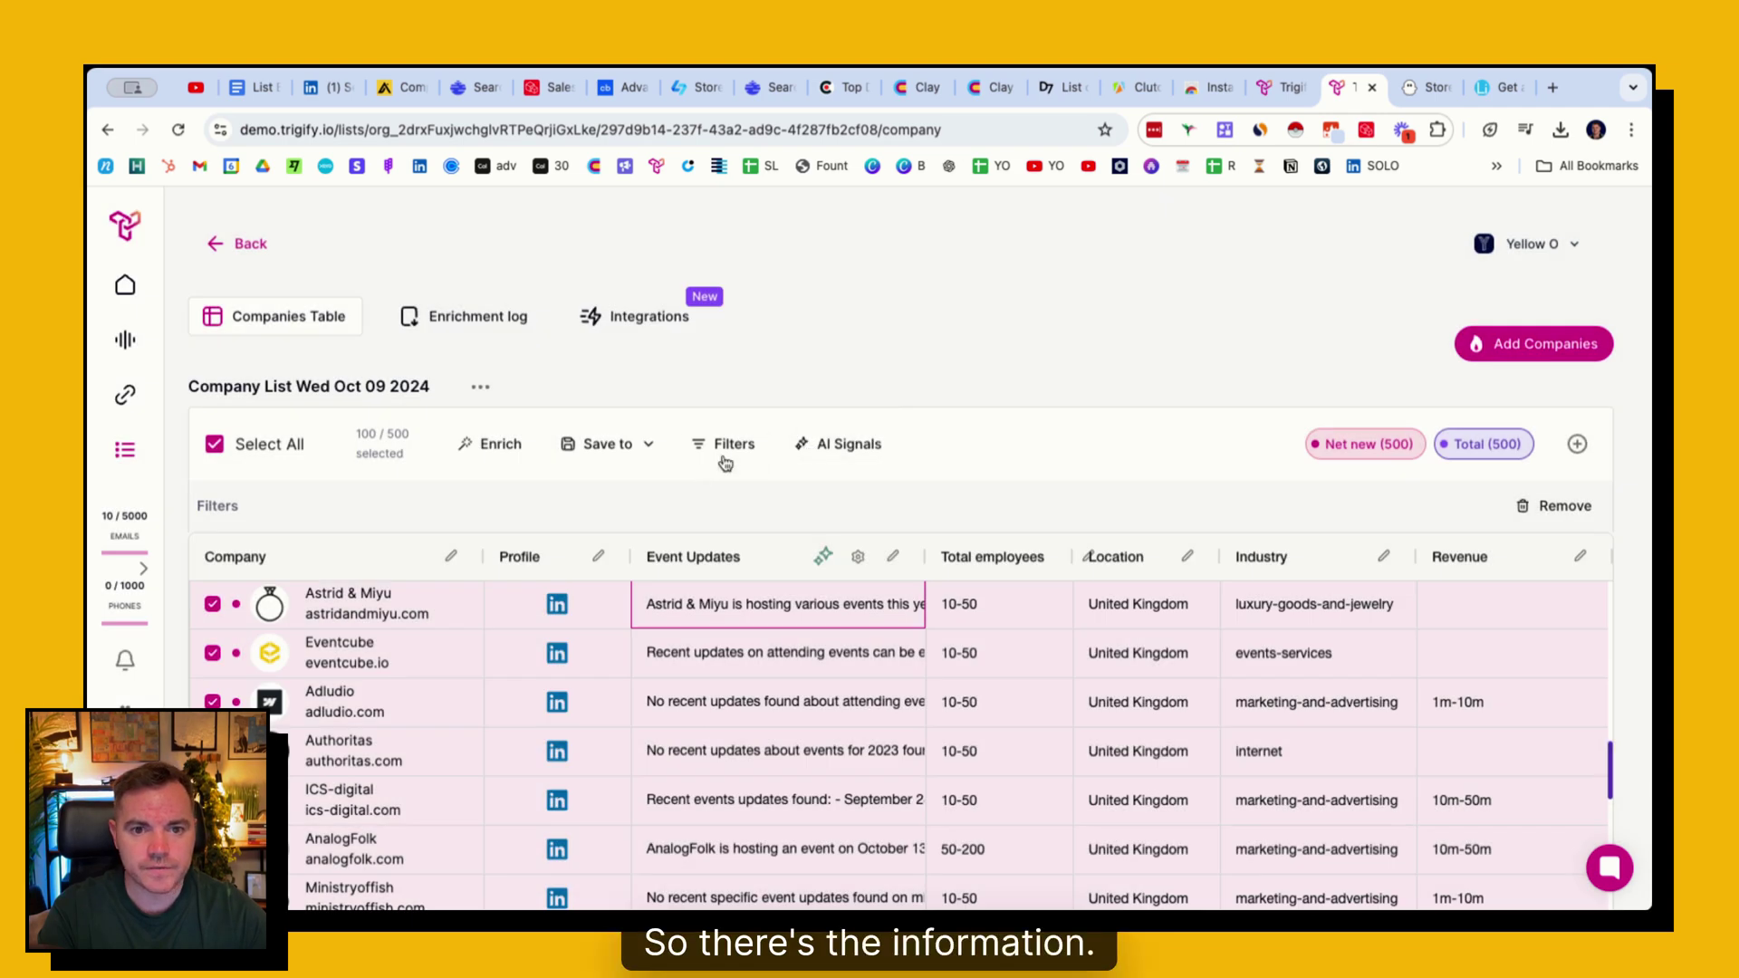
click(477, 445)
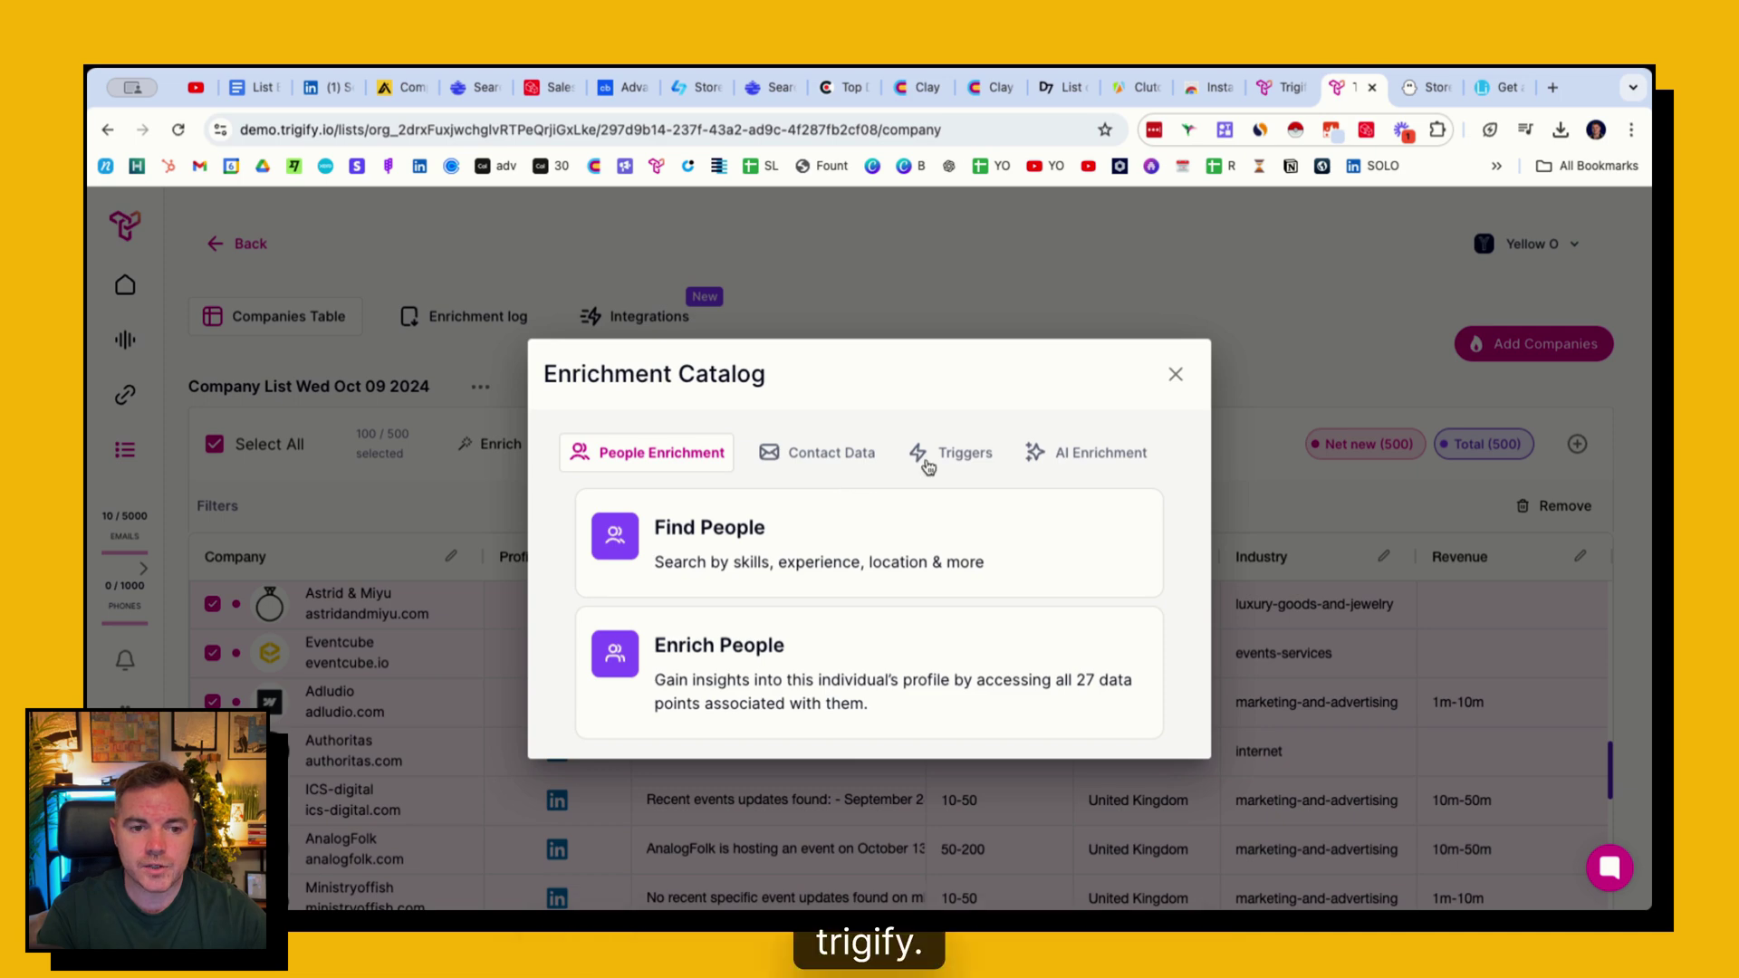
- Add a News Alerts enrichment to the company list with the 'Receives award' trigger
click(926, 455)
click(862, 569)
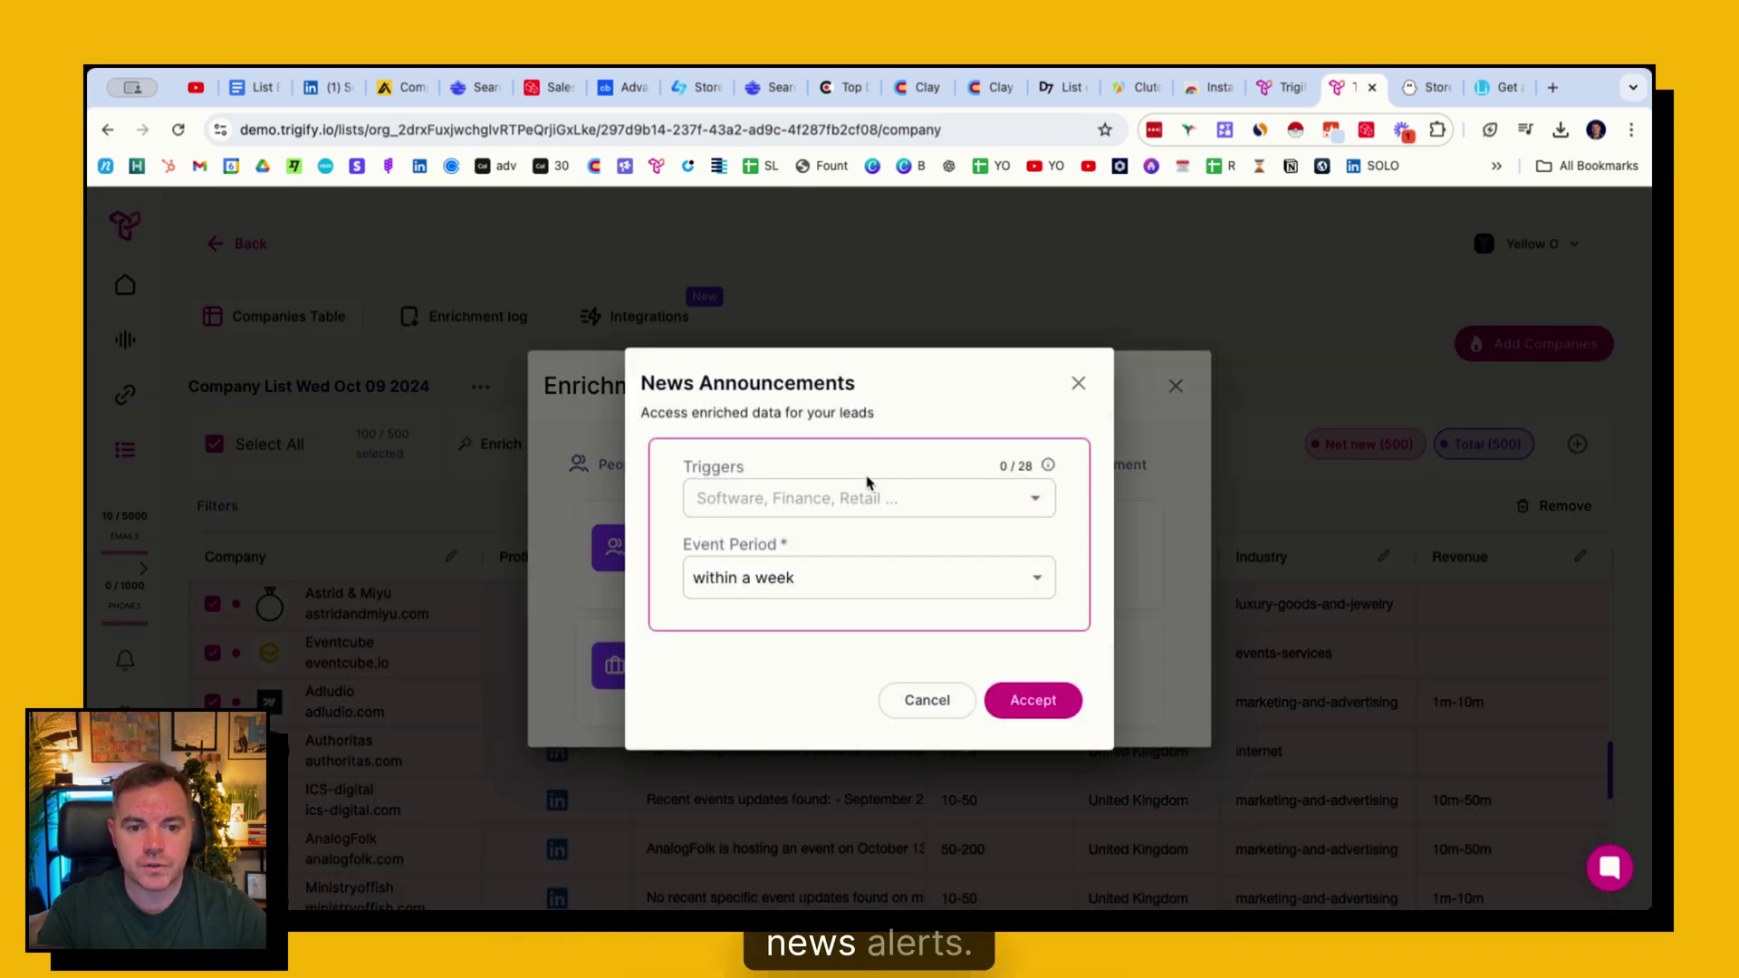
click(996, 497)
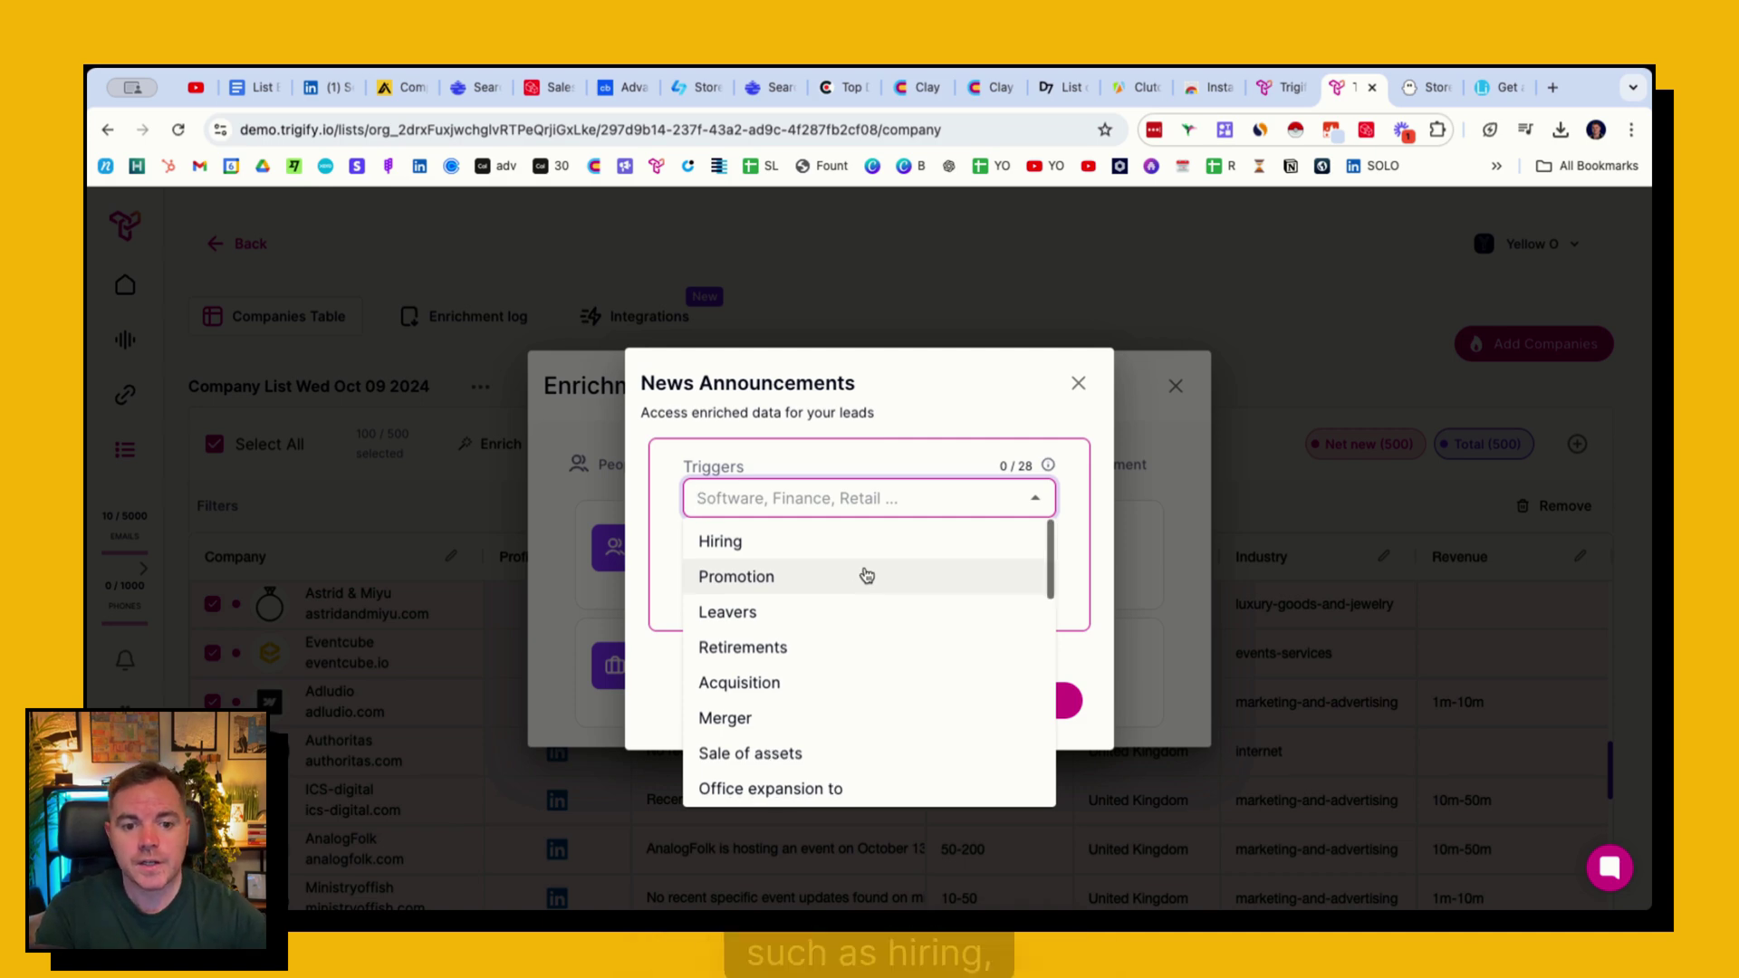
scroll(824, 579, down, 1)
scroll(777, 641, down, 3)
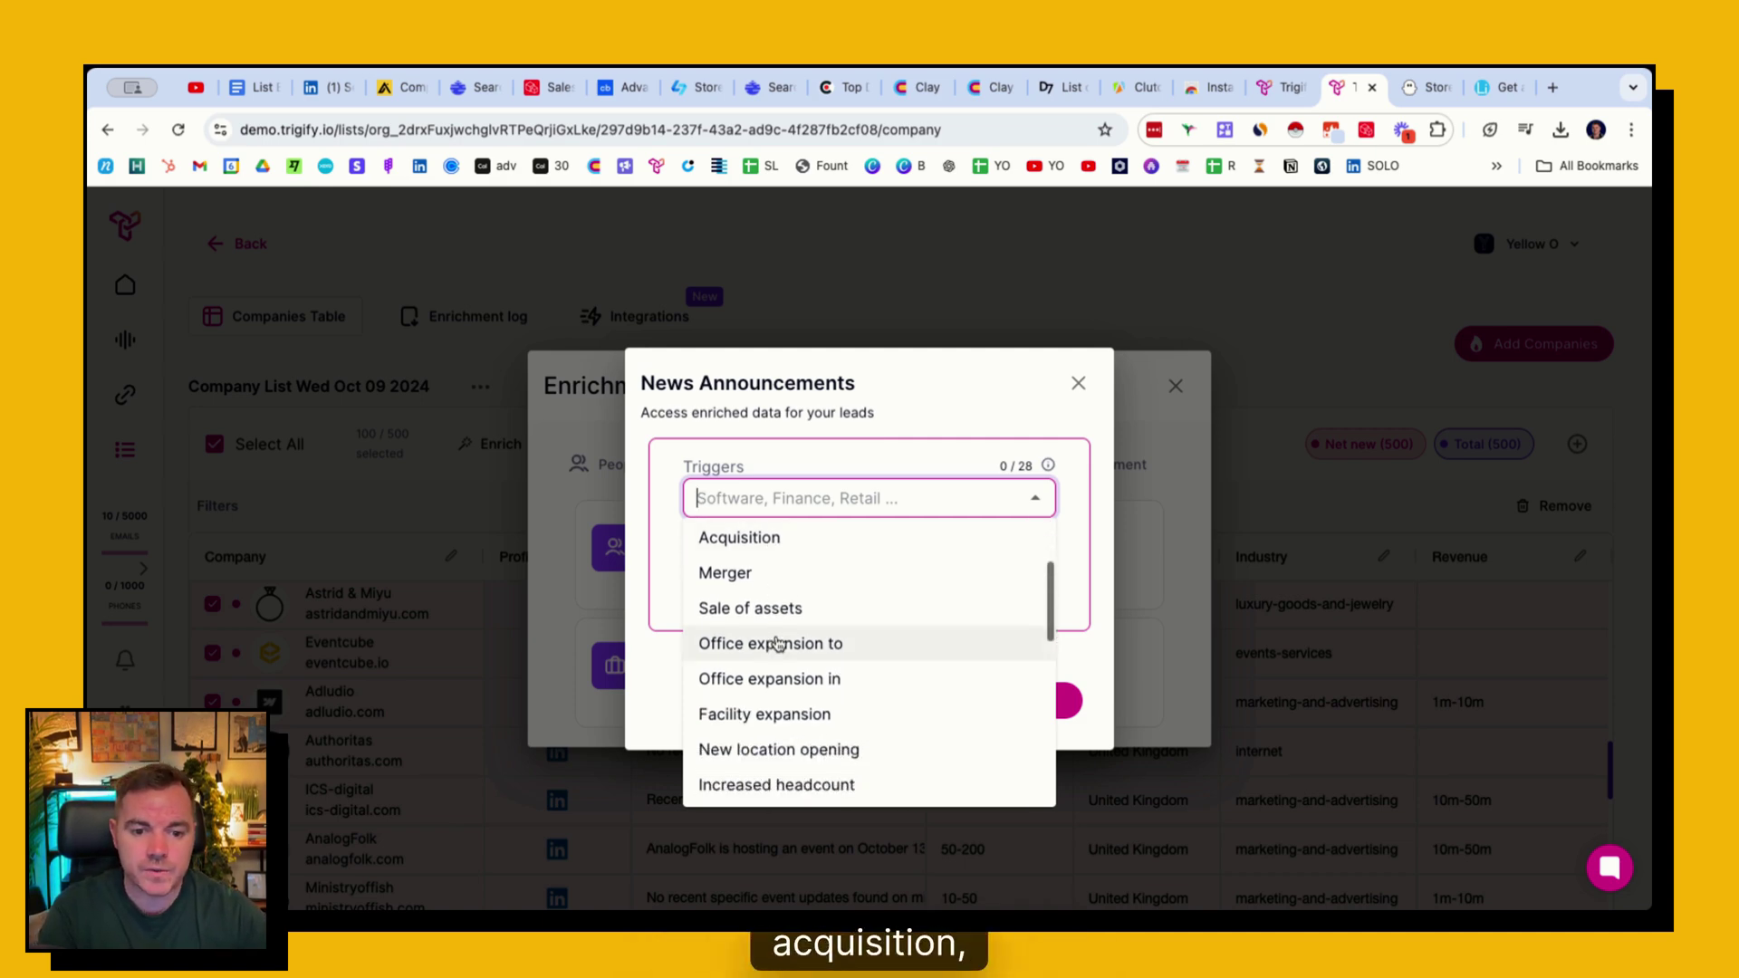
scroll(792, 688, down, 5)
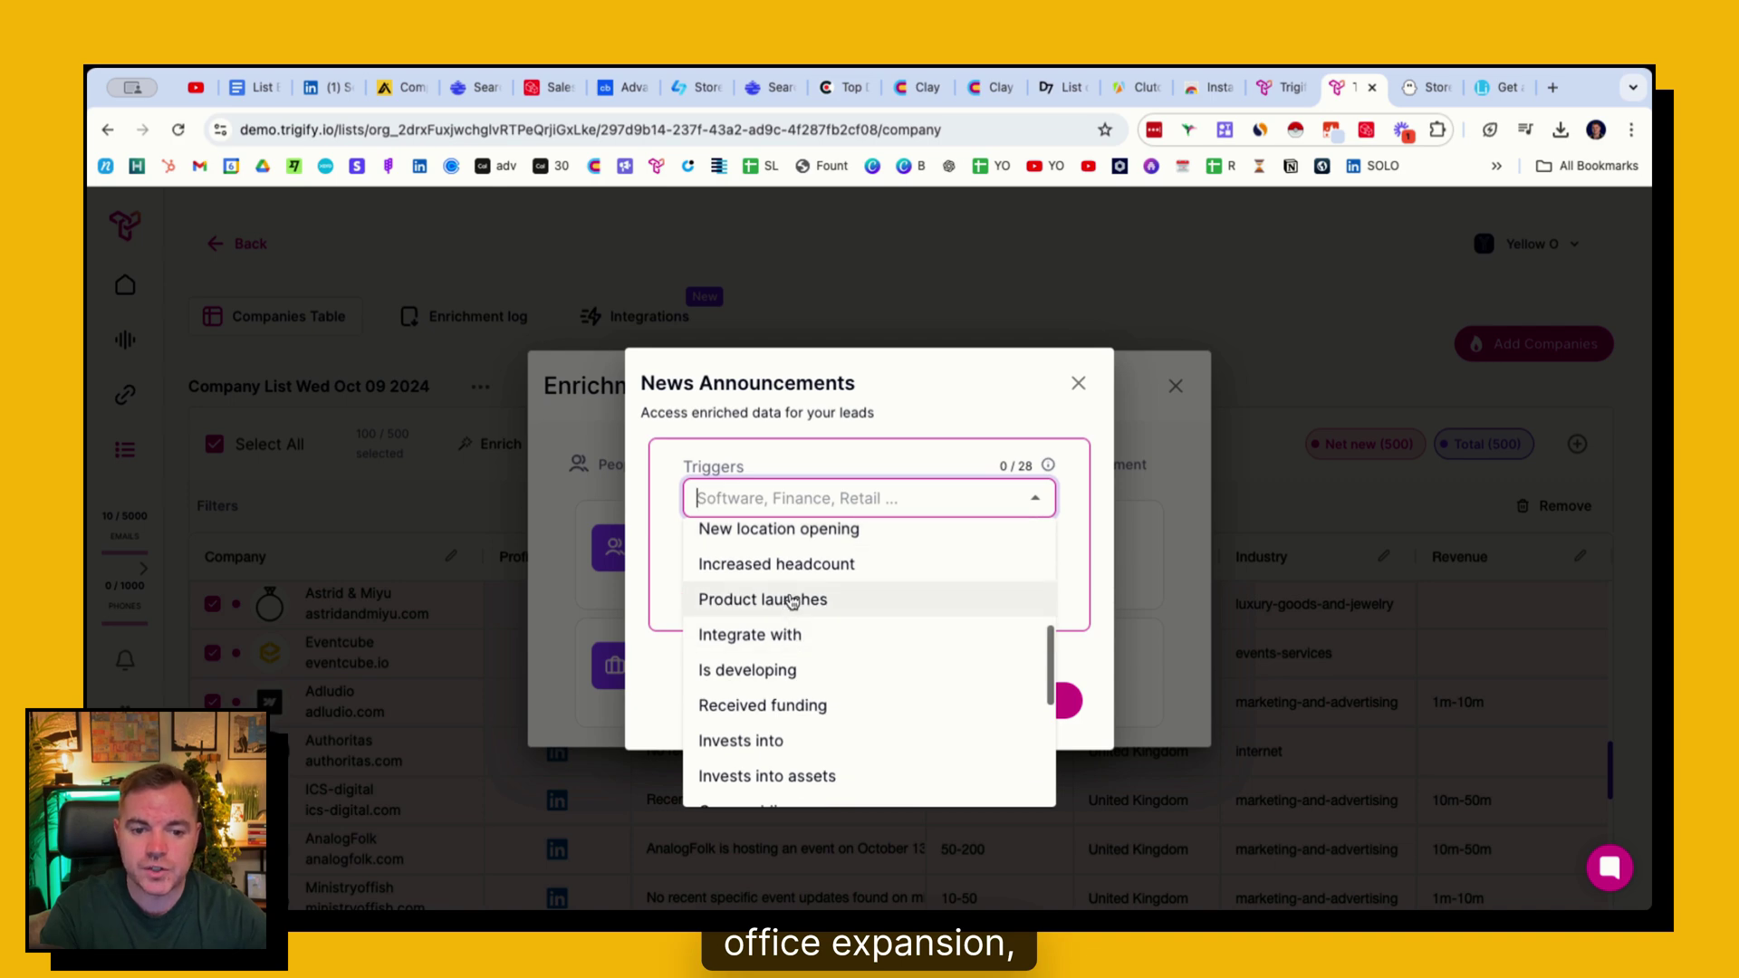
scroll(842, 643, down, 2)
scroll(843, 645, down, 2)
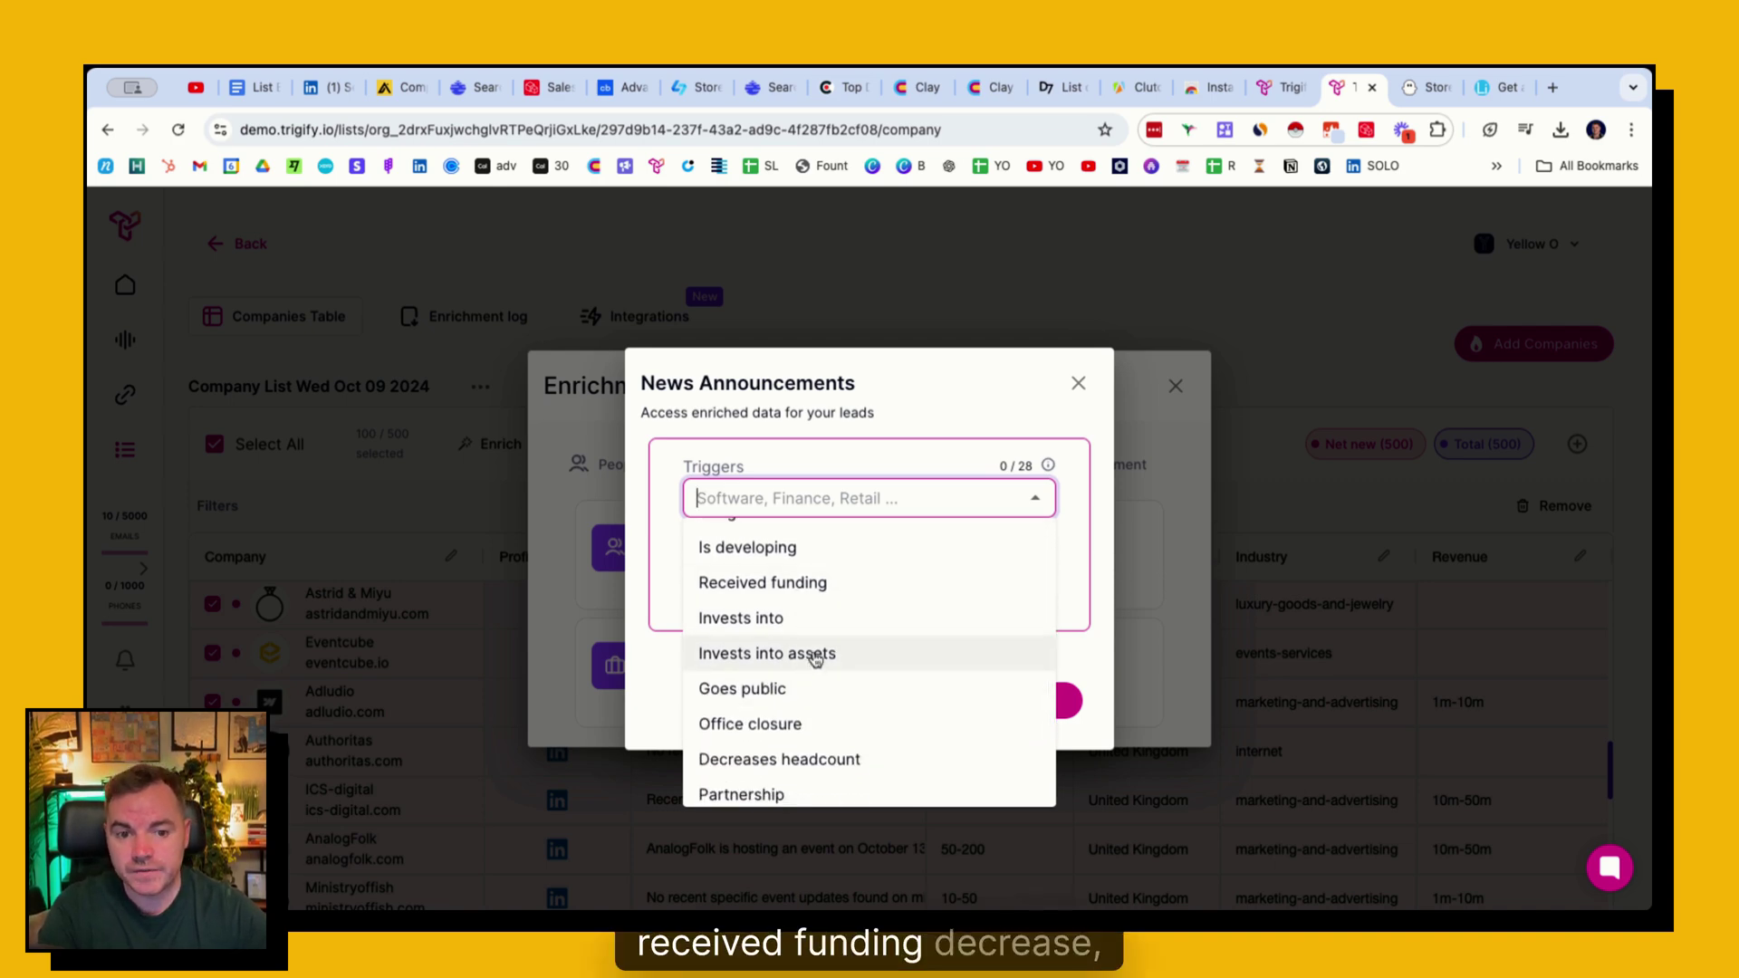
scroll(806, 648, down, 3)
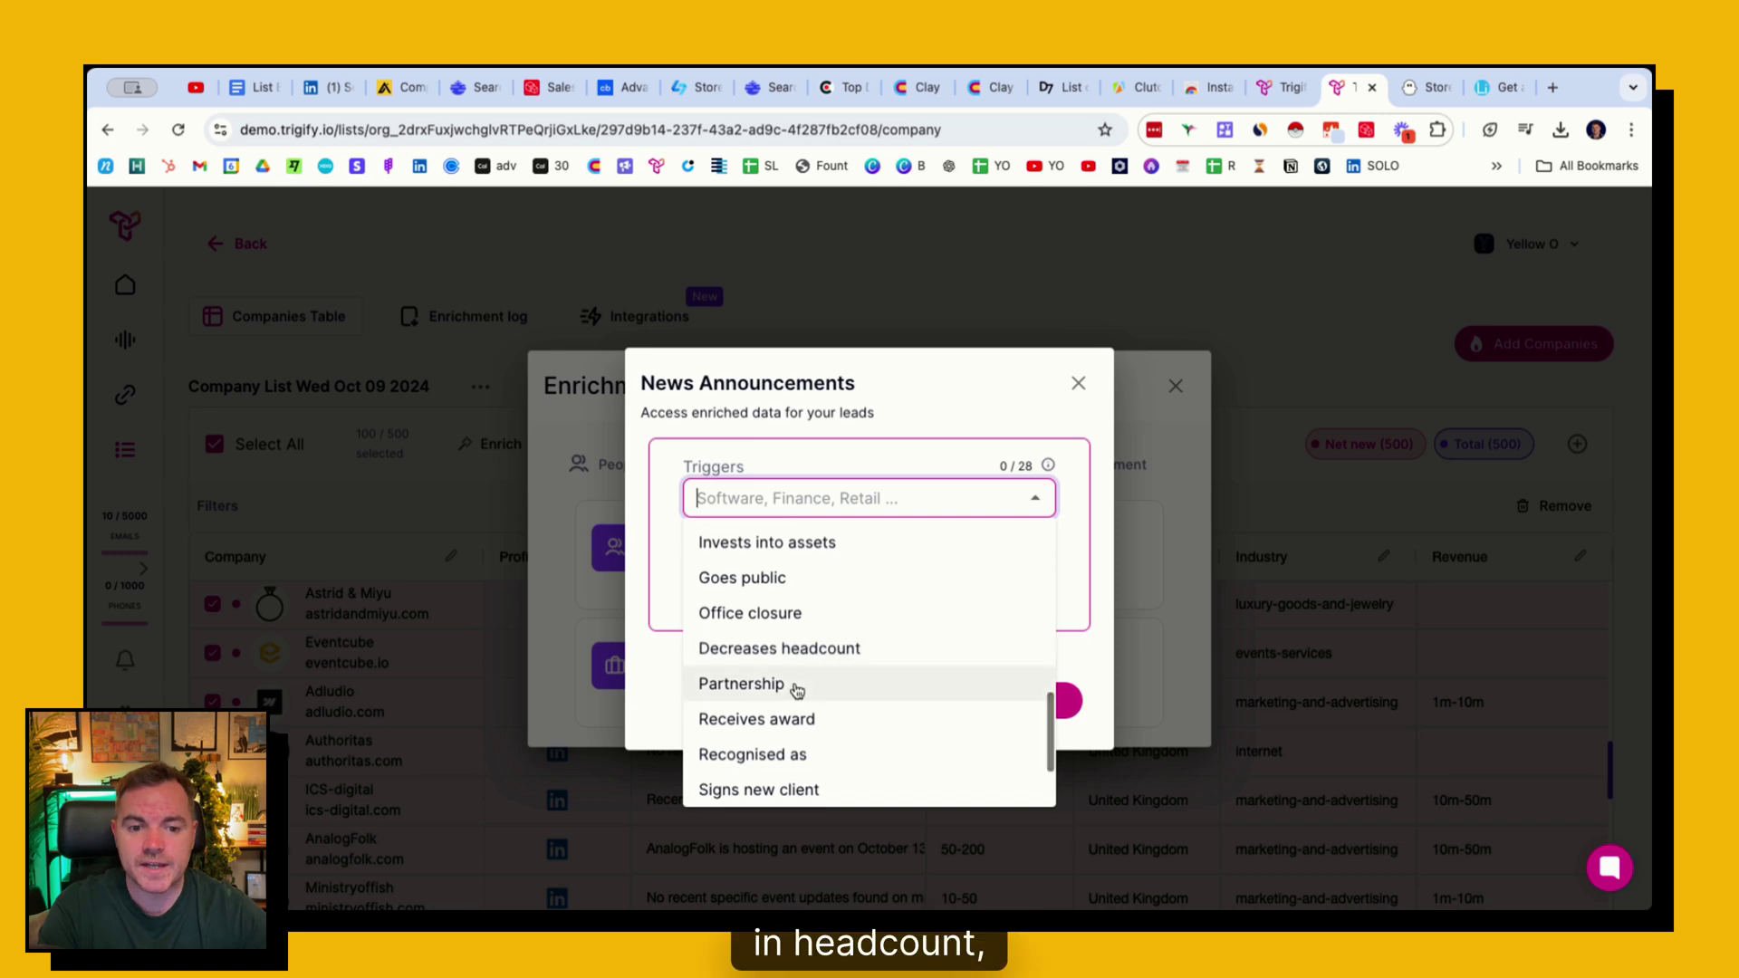
click(793, 719)
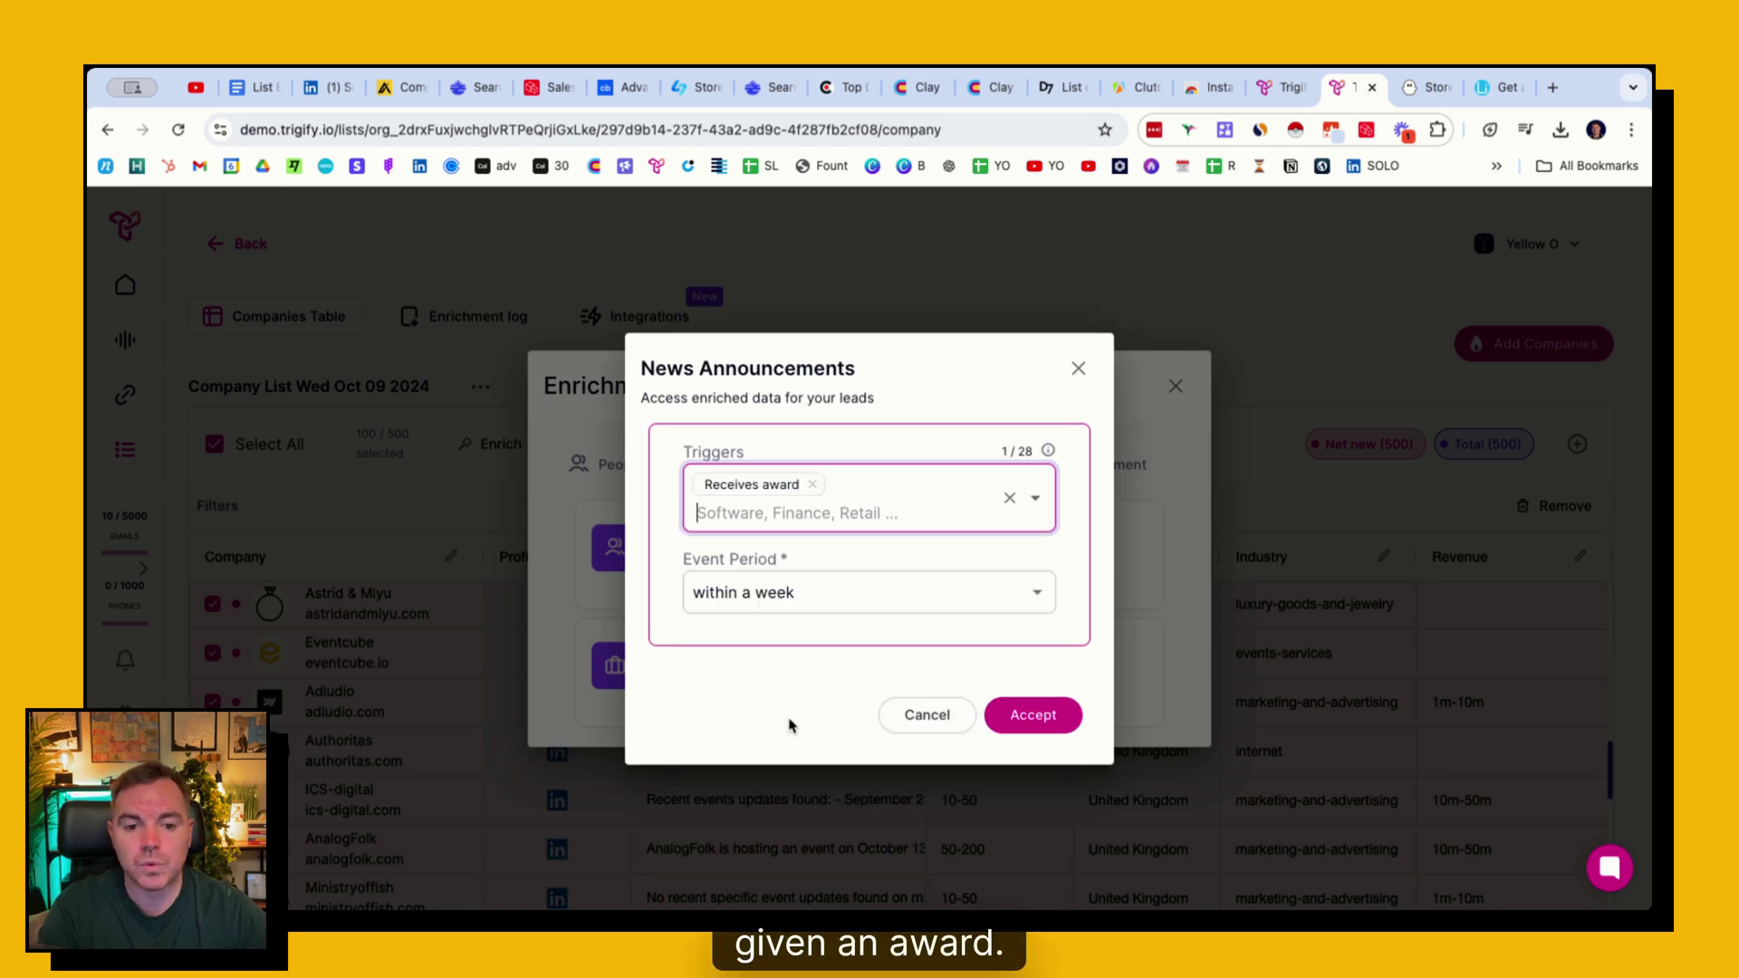
- Set the award alert's event period to 'within 6 months' and accept it
click(767, 582)
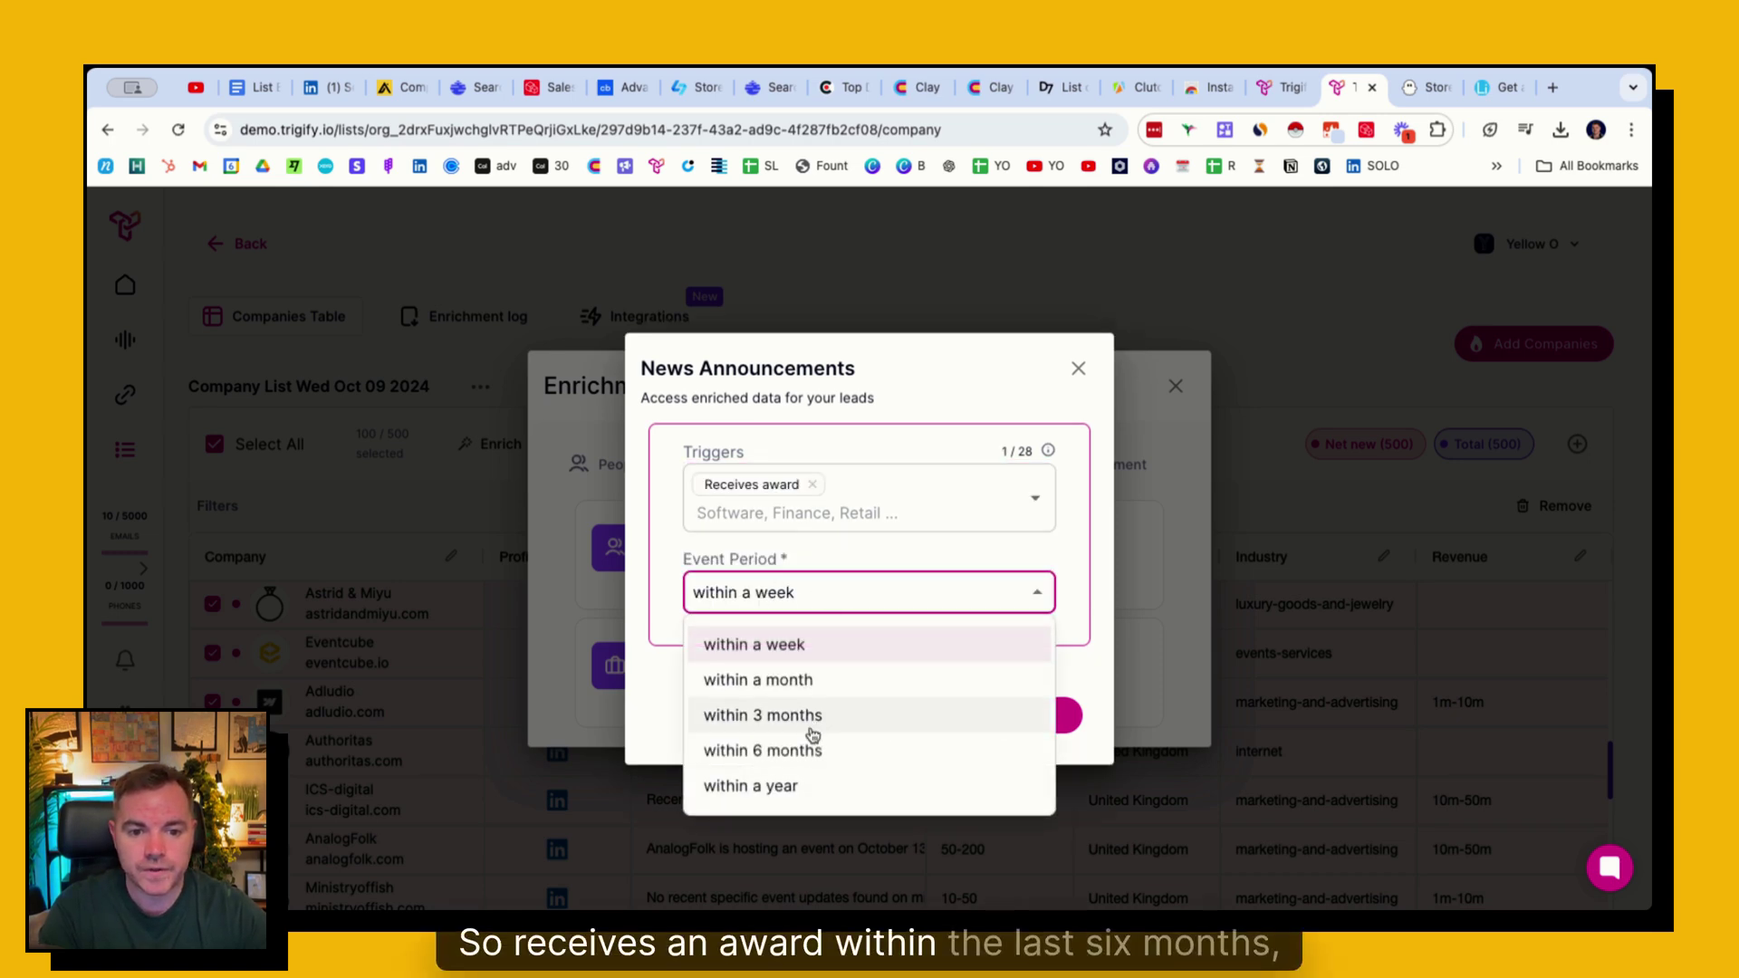
click(849, 732)
click(1032, 714)
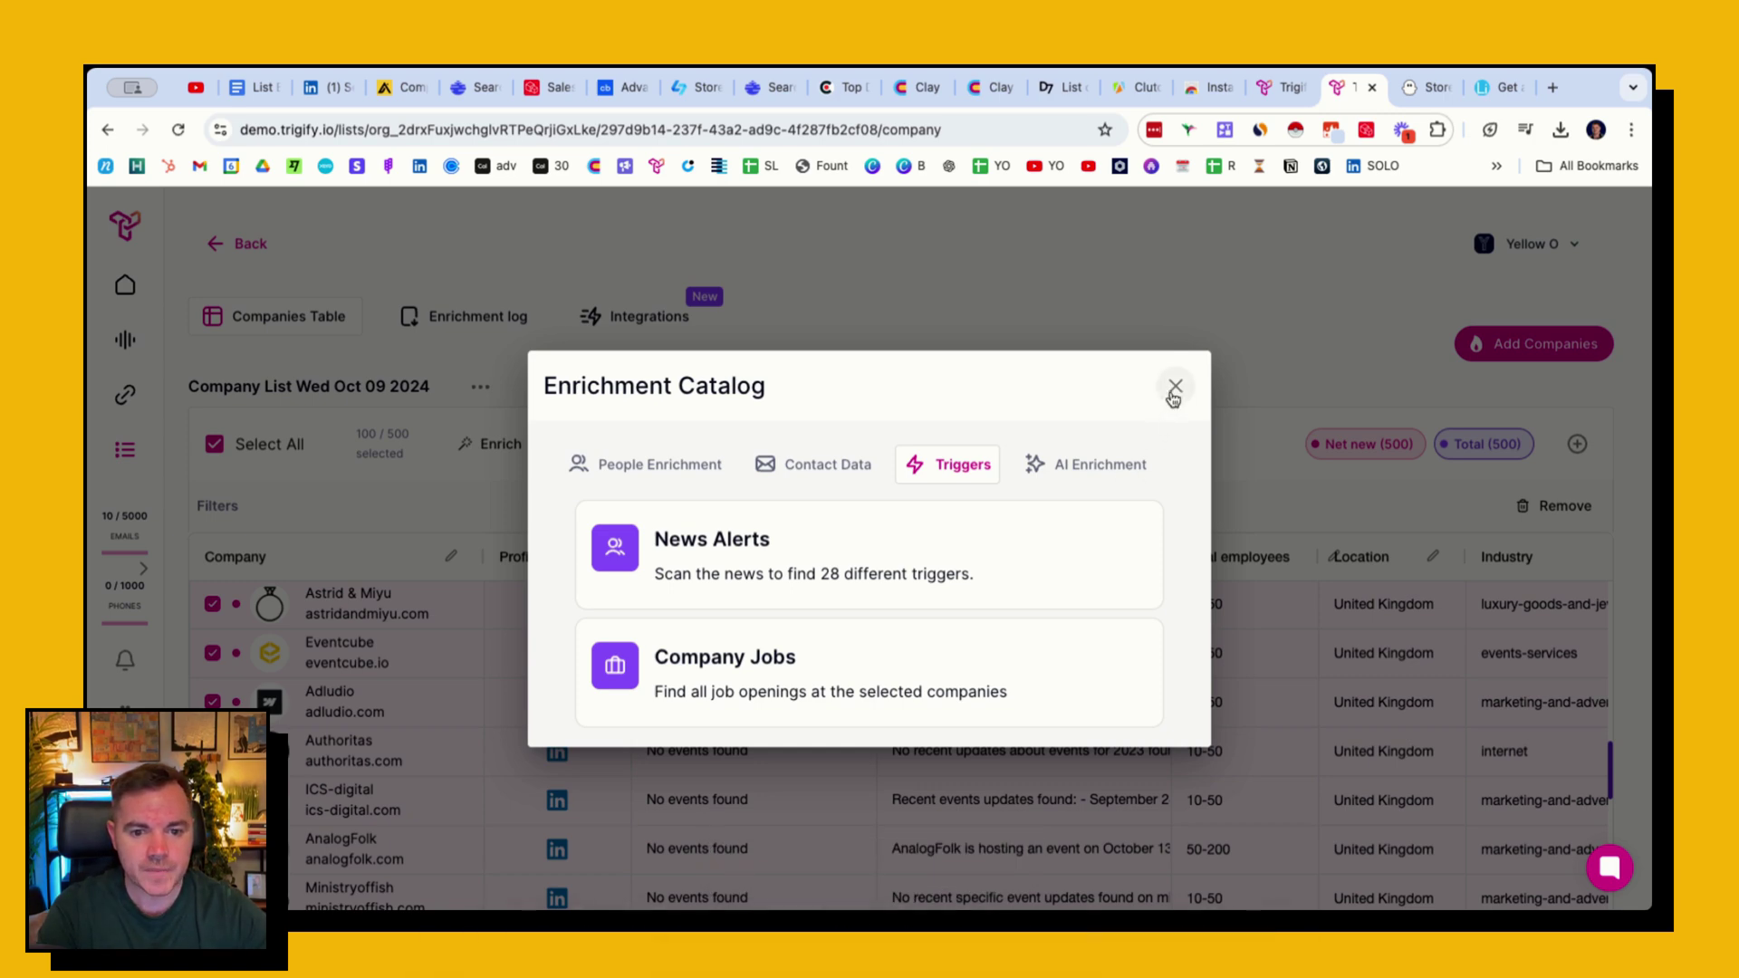
- Close the Enrichment Catalog and bring up PhantomBuster's Sales Navigator scrape-leads catalog
click(1175, 387)
scroll(720, 614, down, 10)
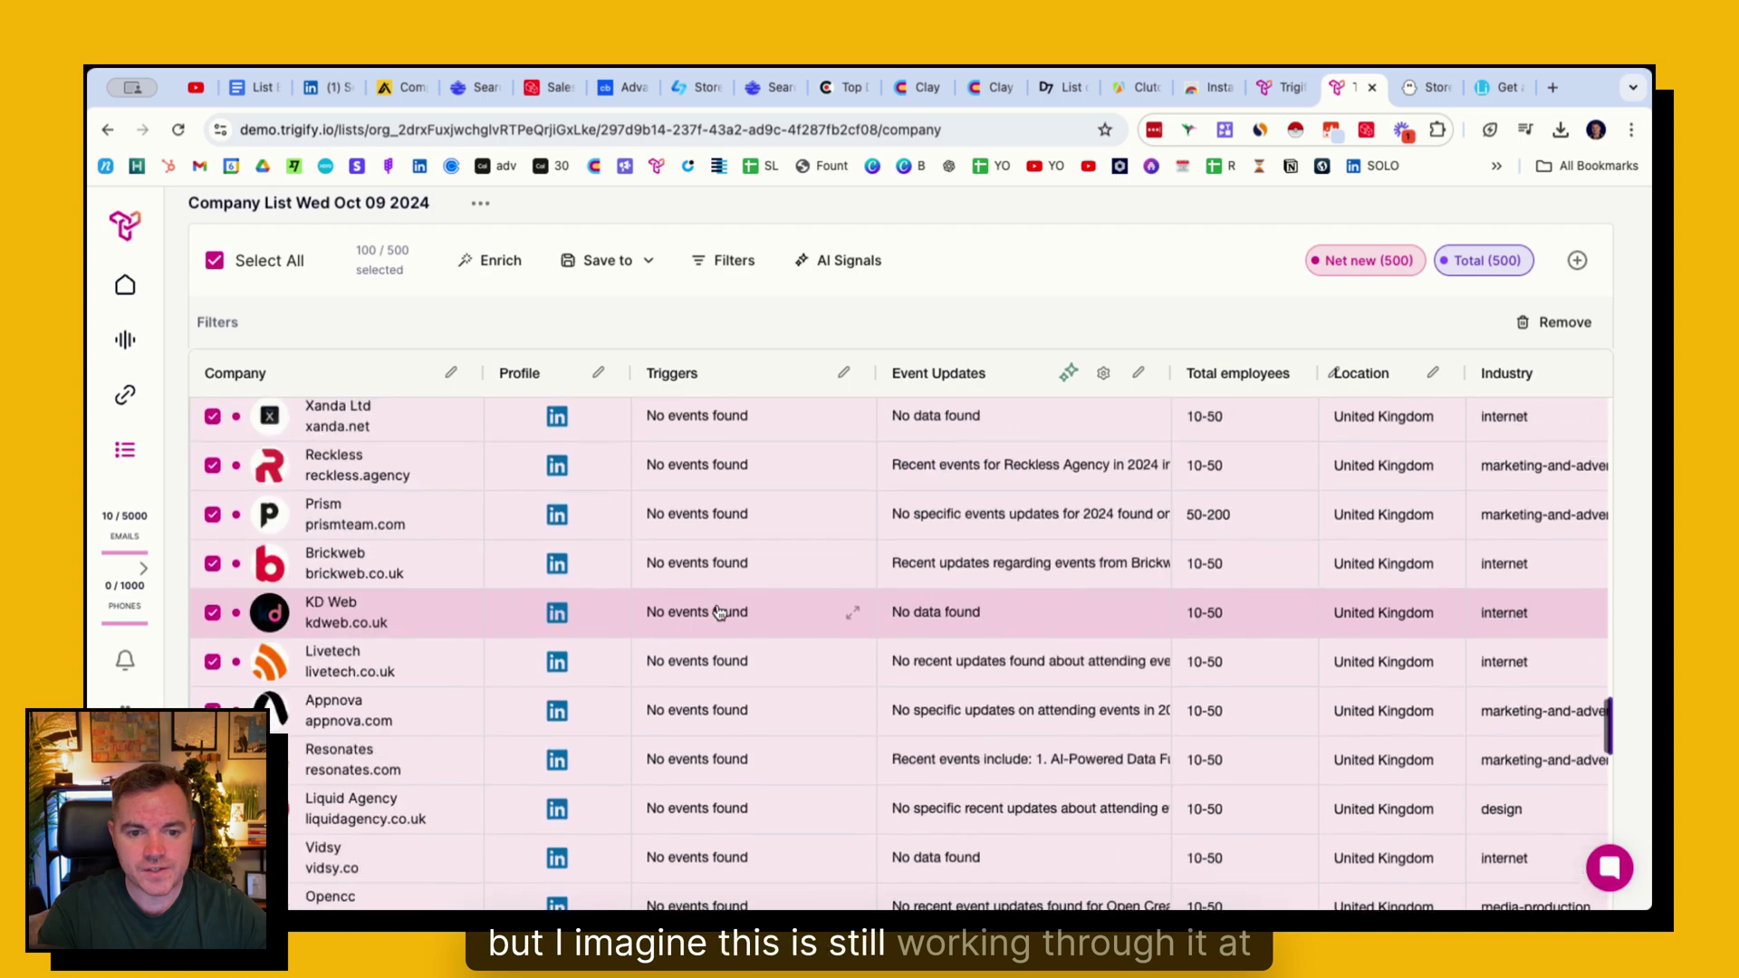
scroll(720, 614, up, 10)
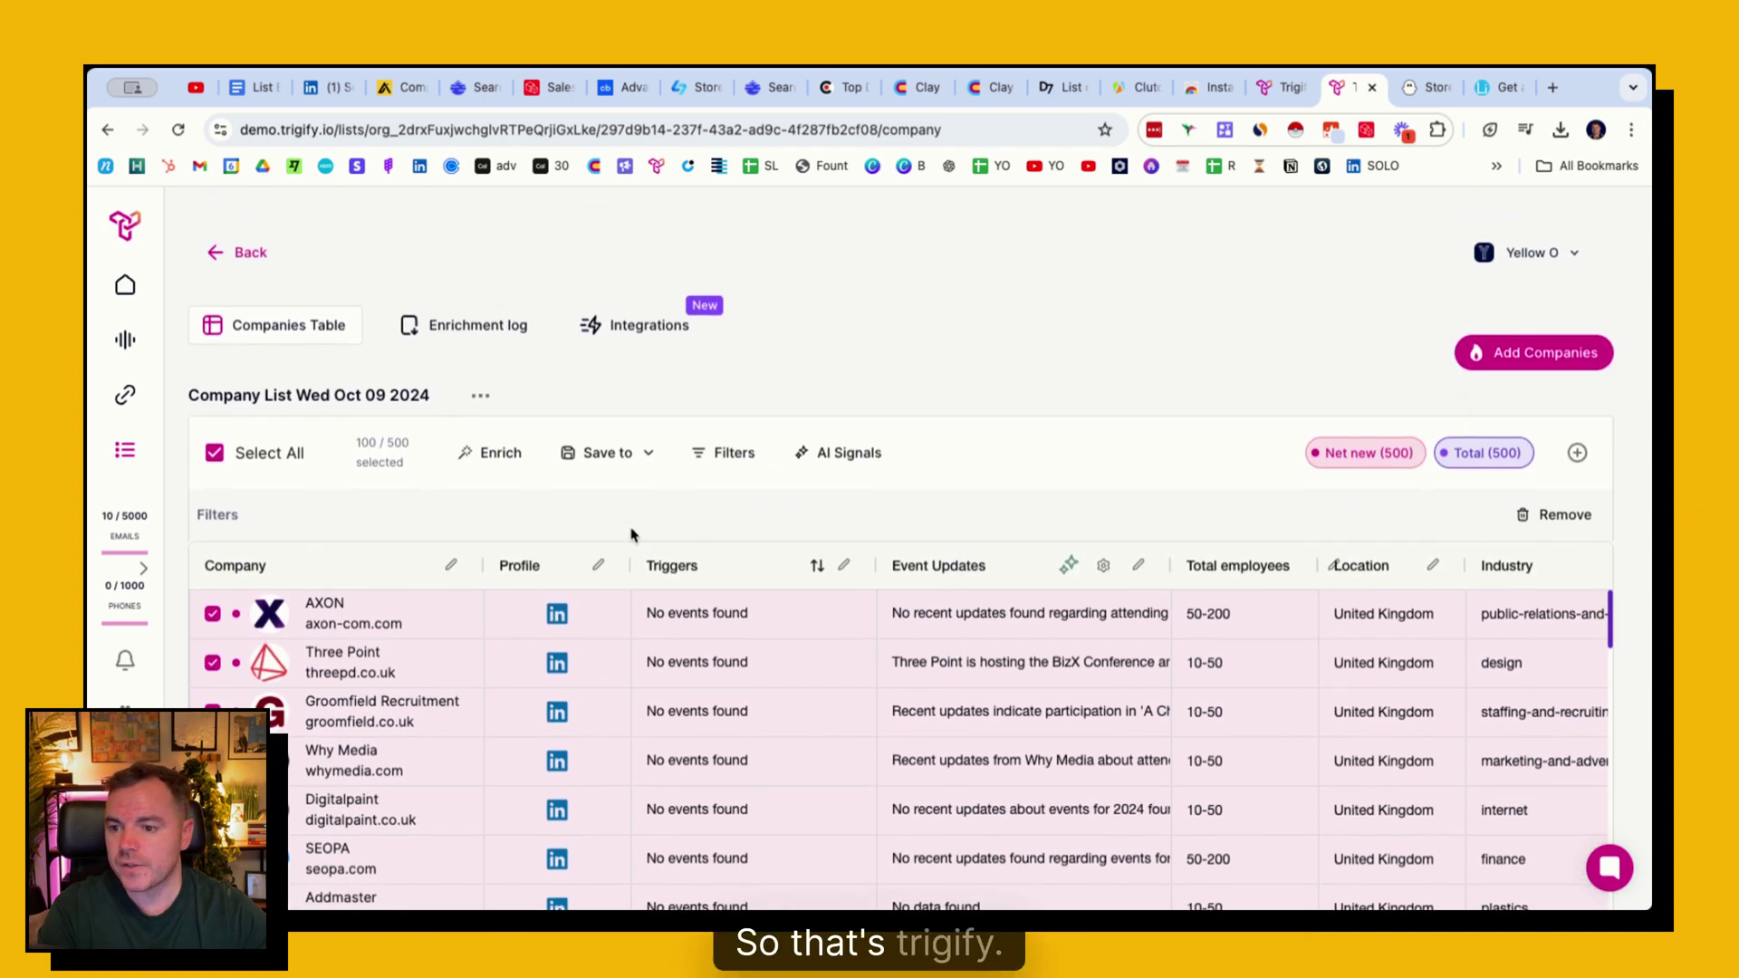
click(1424, 86)
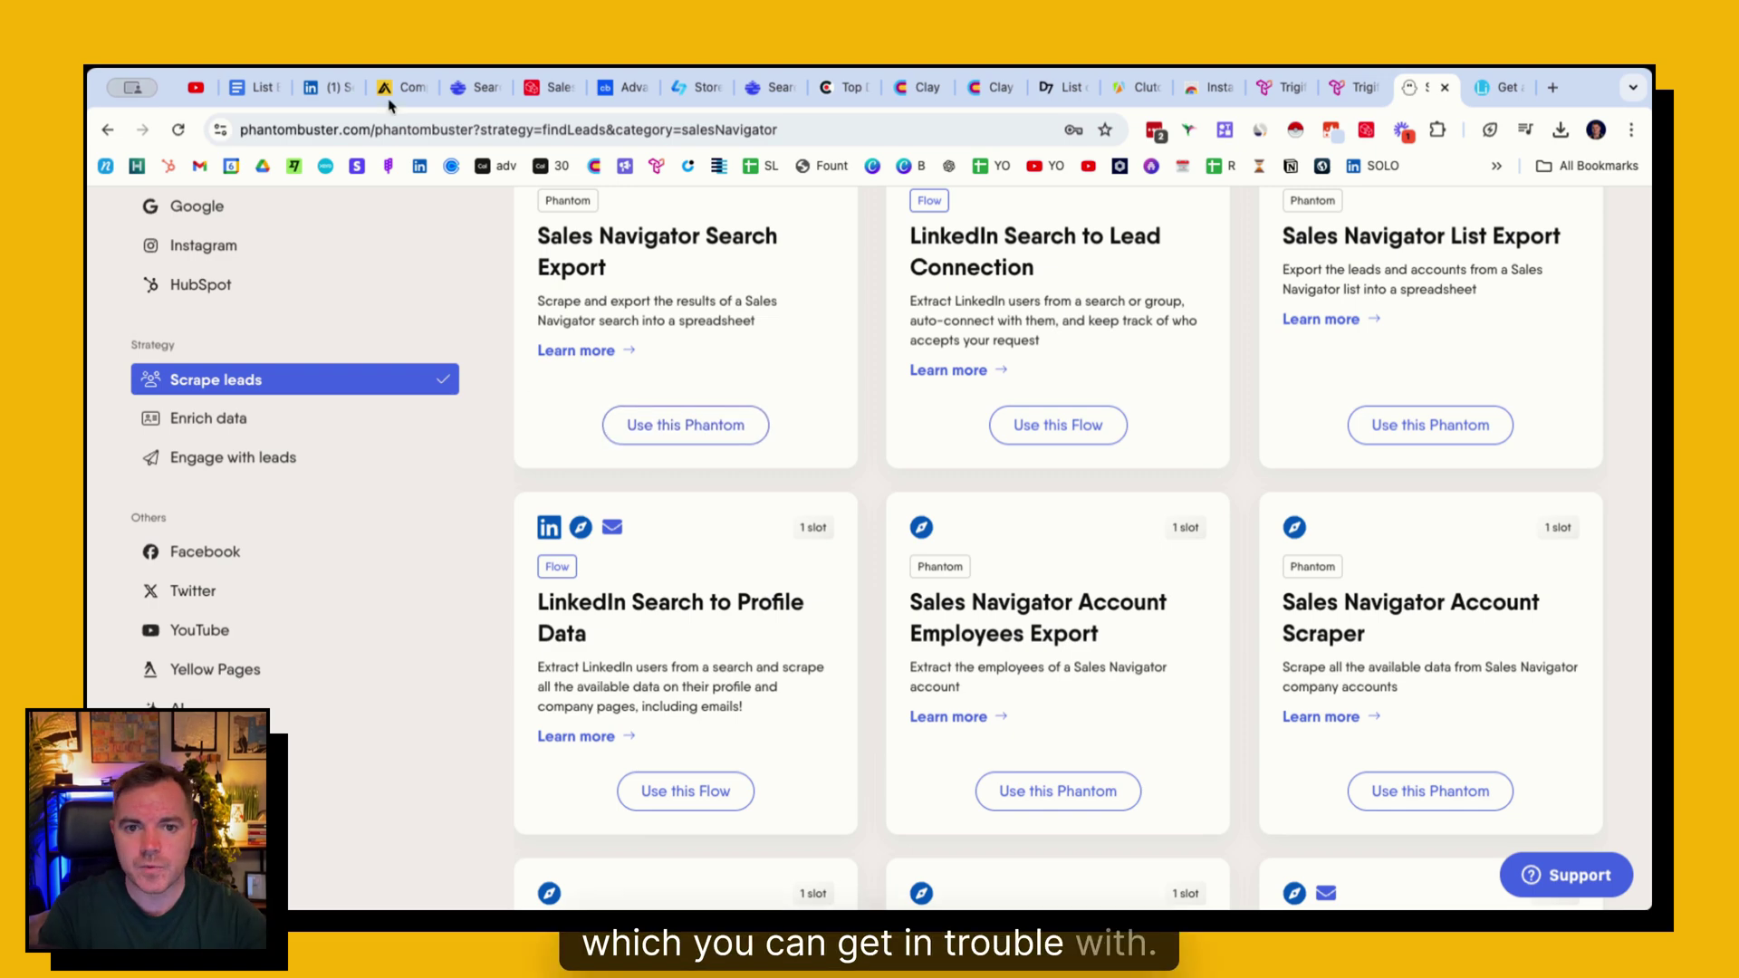
scroll(566, 375, up, 2)
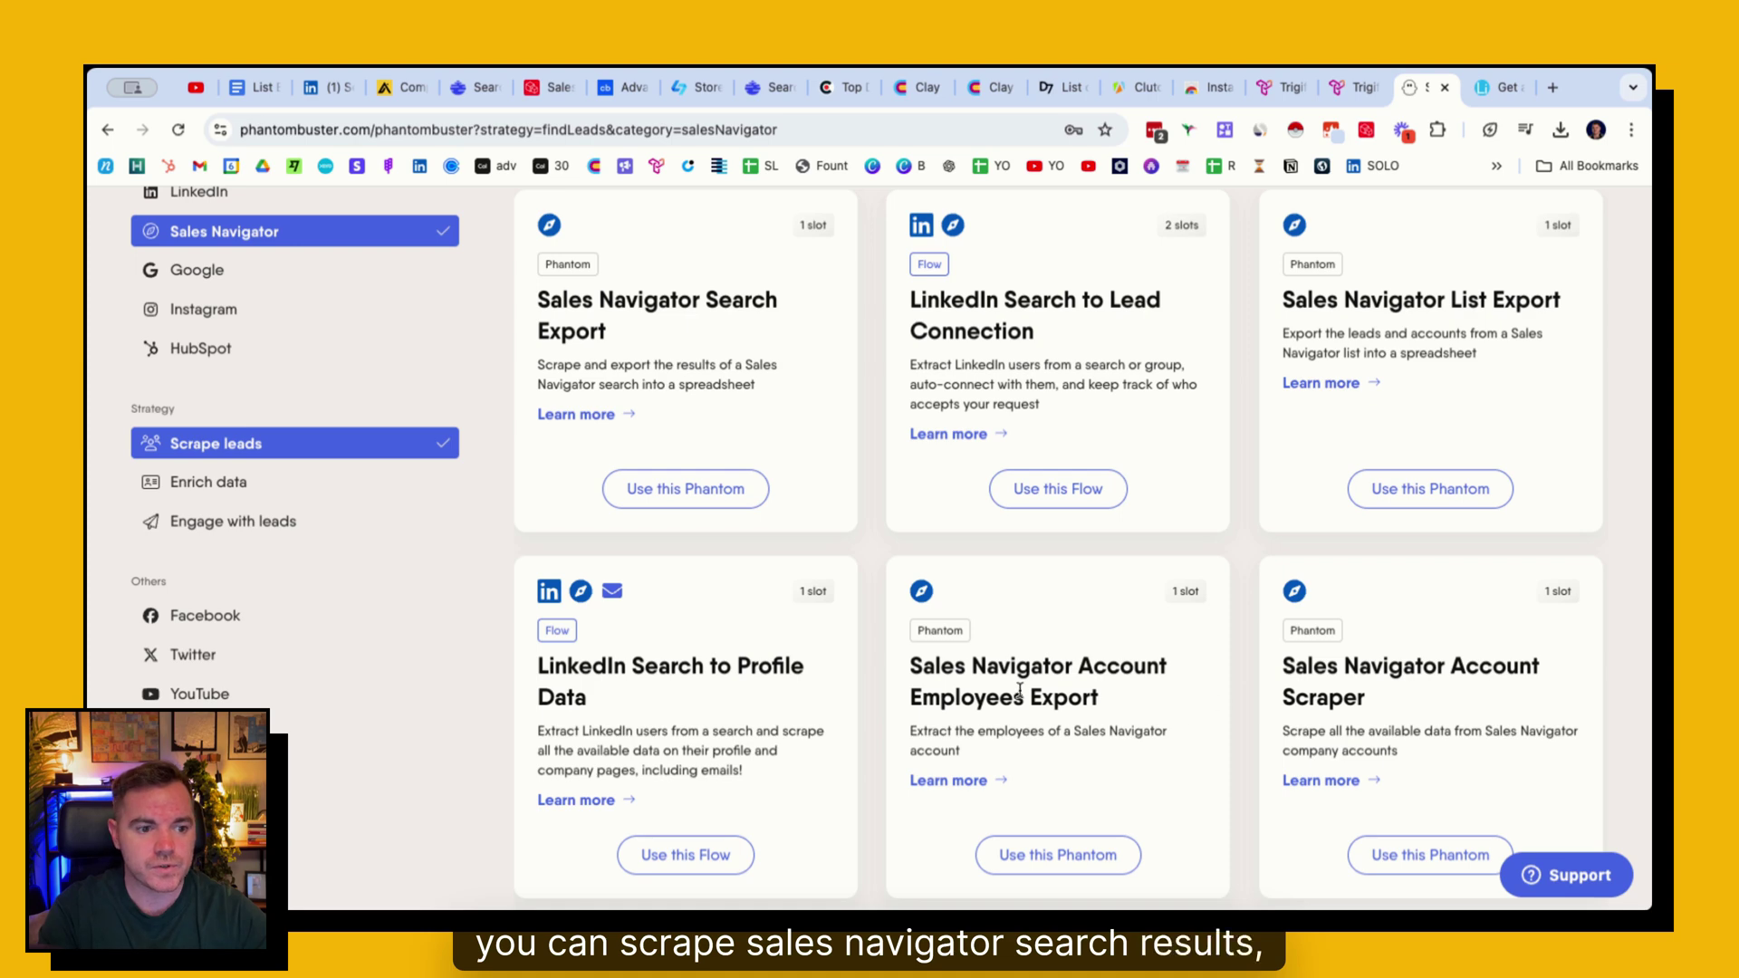
scroll(600, 661, down, 4)
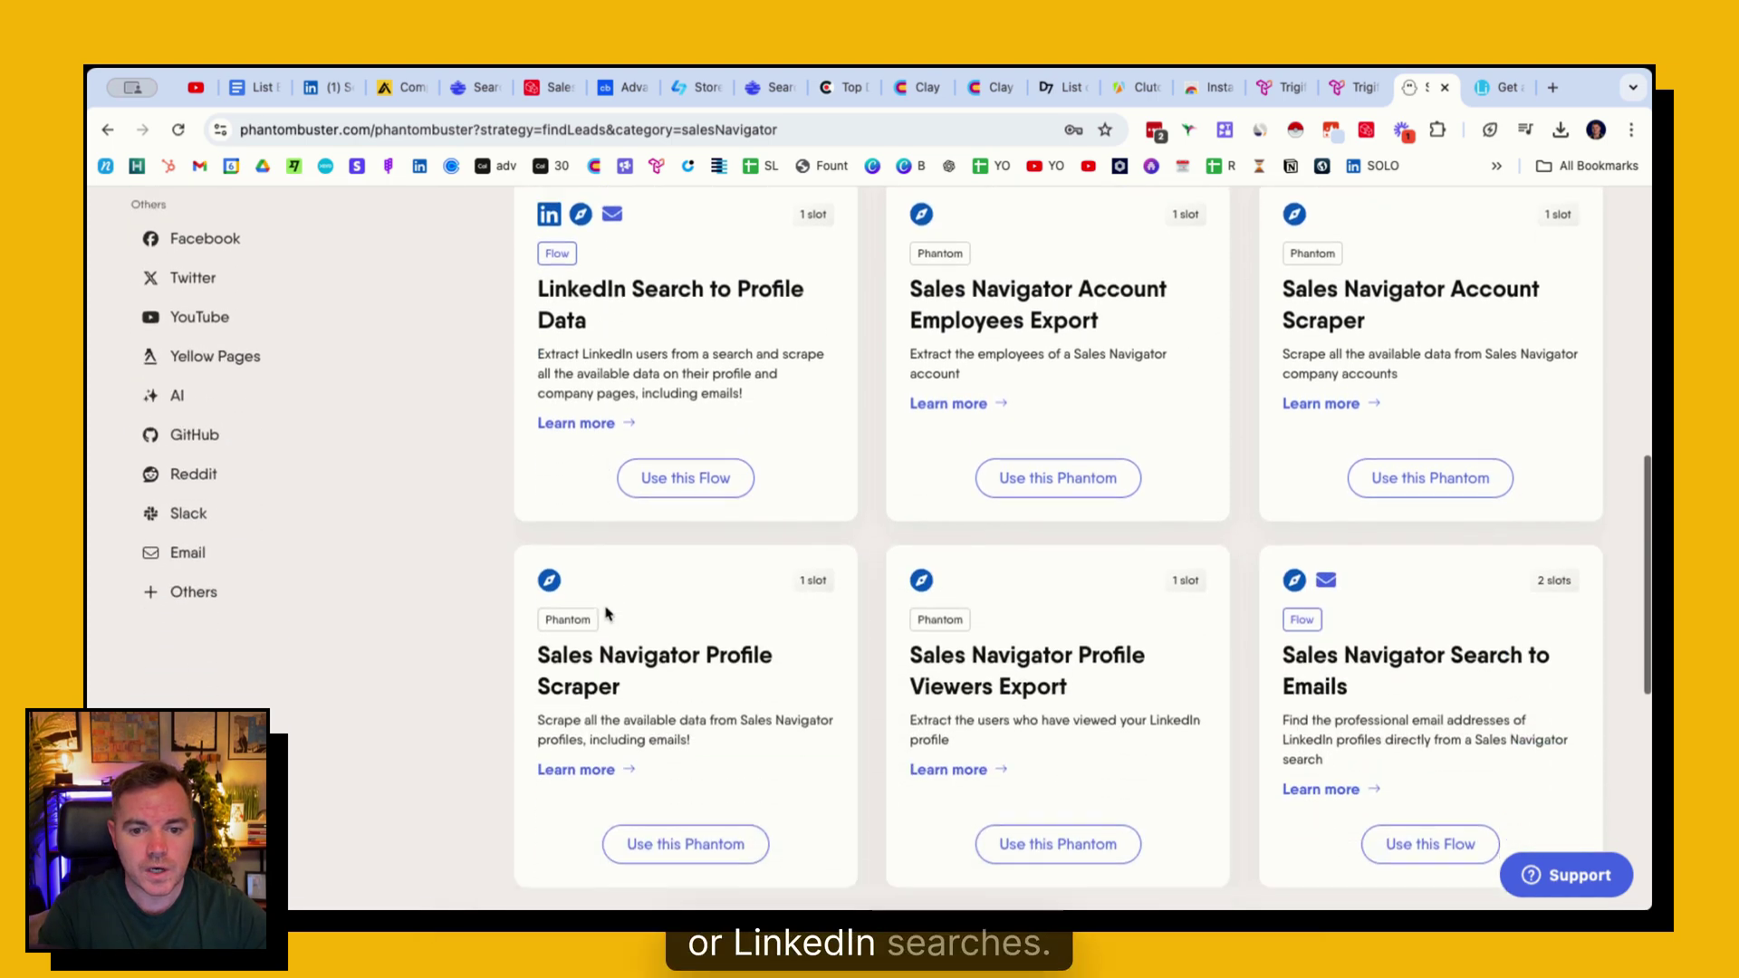
scroll(815, 579, down, 2)
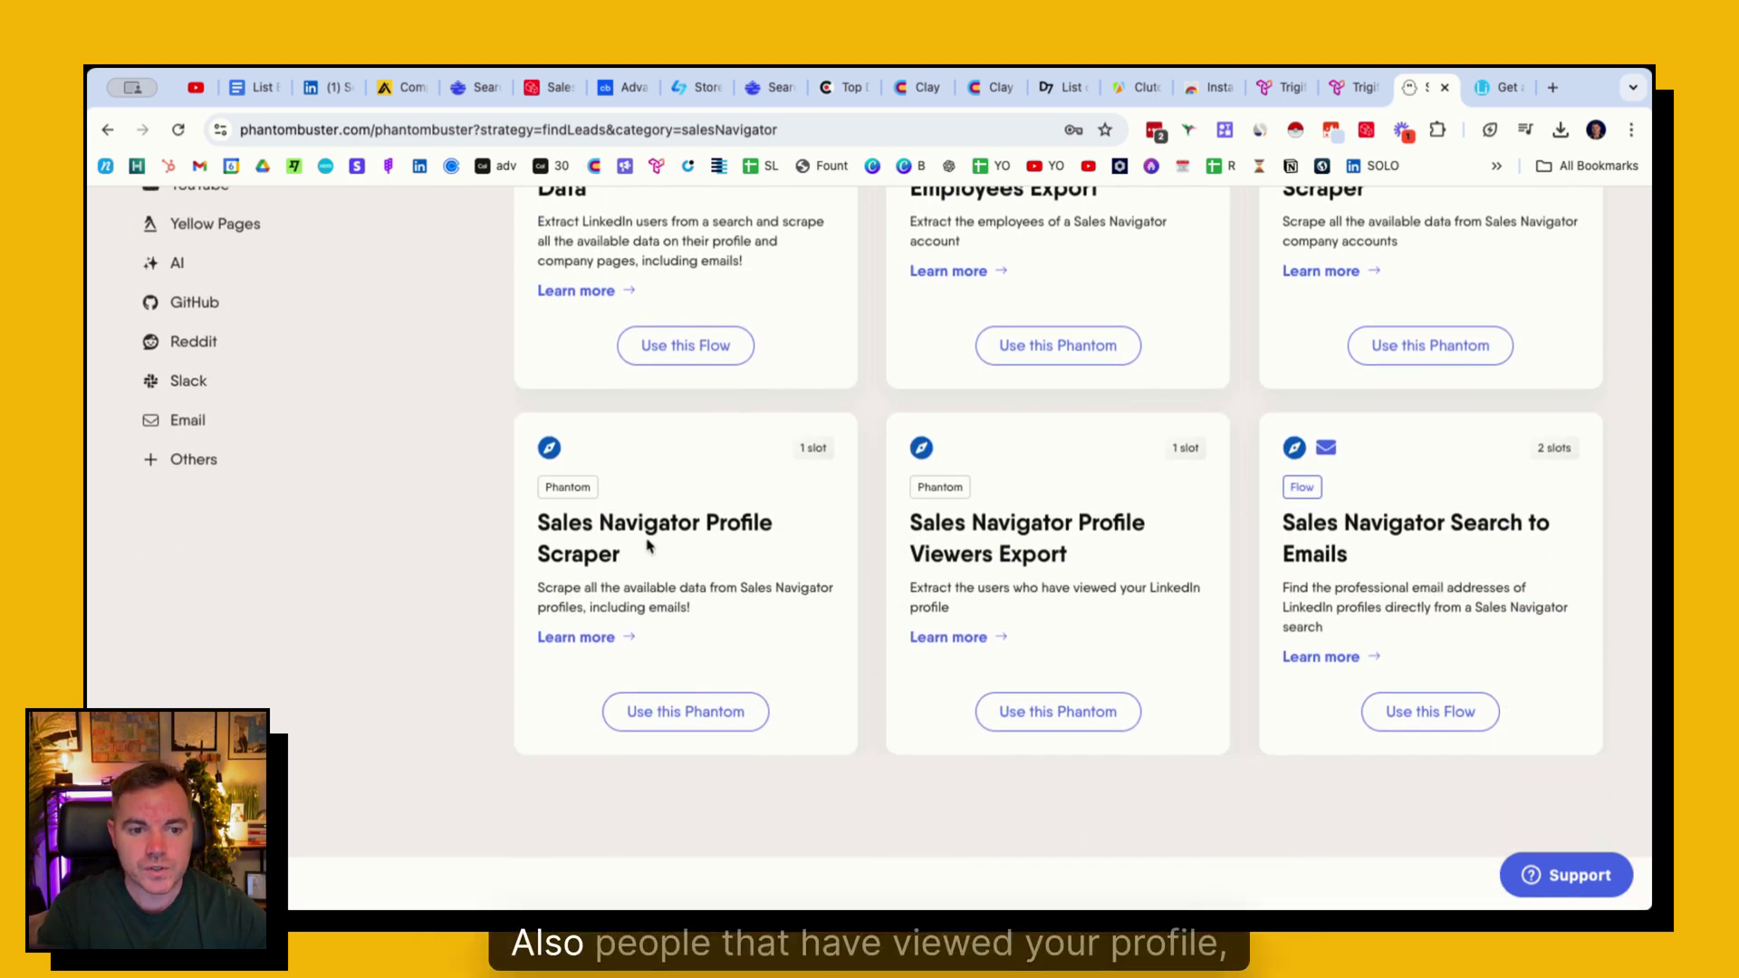
scroll(695, 542, up, 5)
scroll(670, 544, up, 2)
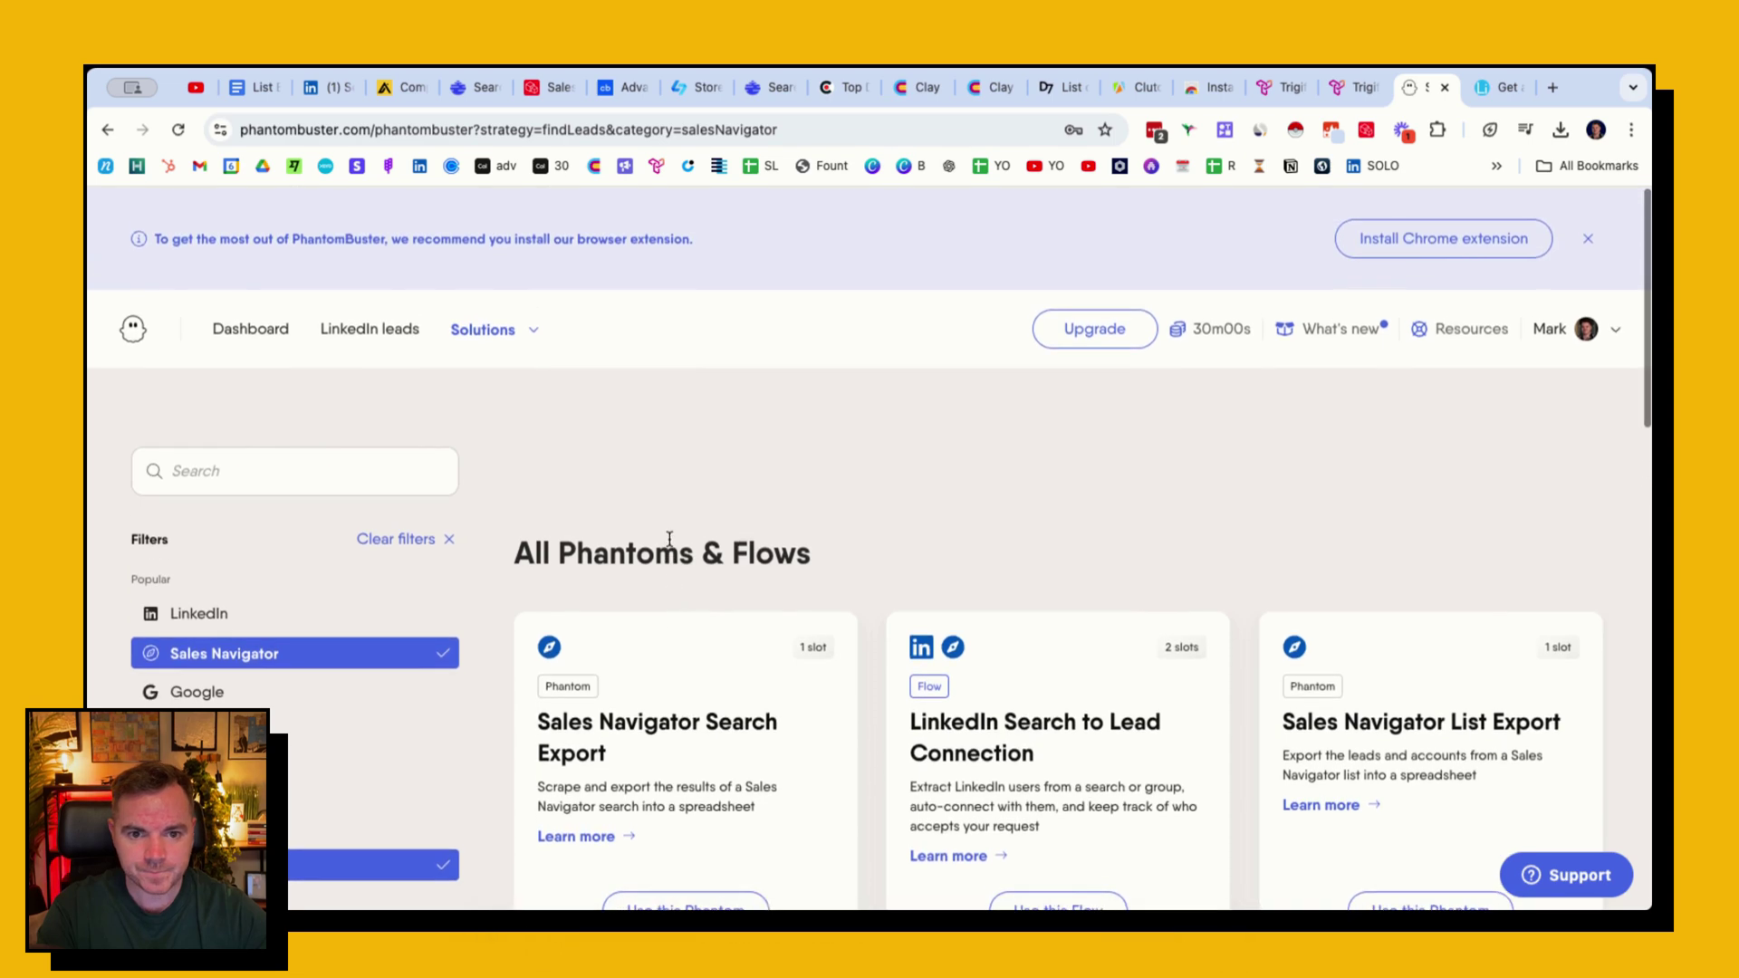
scroll(671, 541, down, 2)
scroll(673, 543, down, 1)
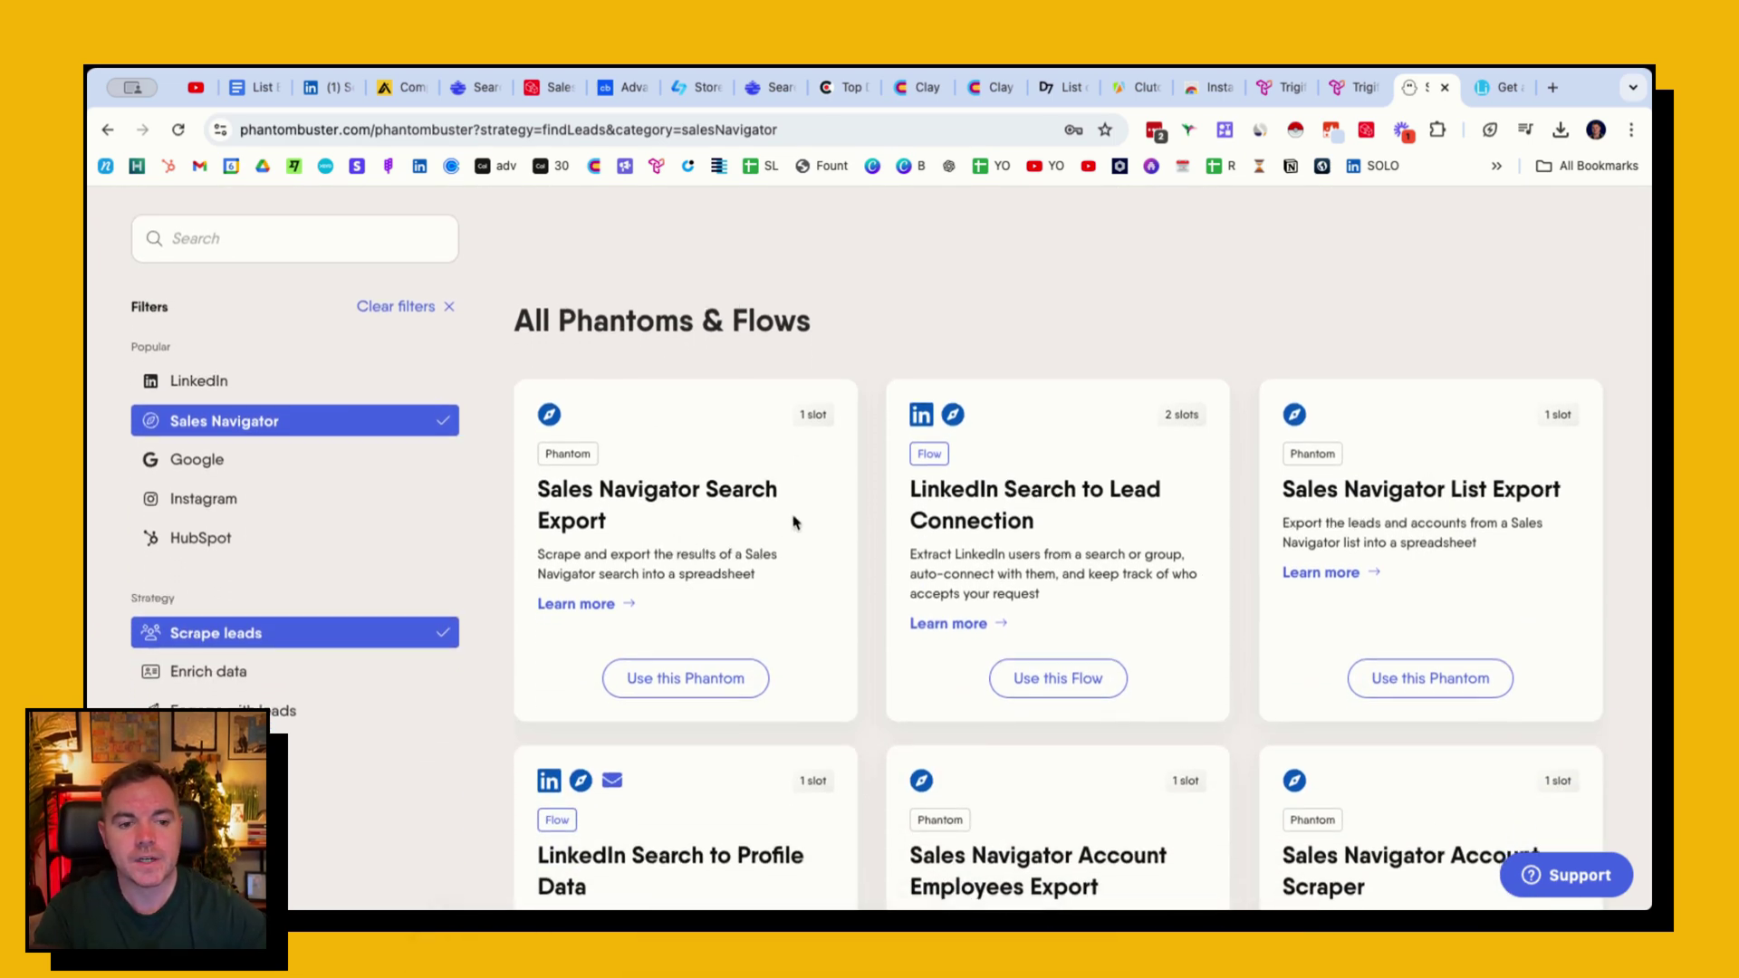
scroll(725, 530, down, 2)
- Show Scrape.li's get-a-quote form for grabbing competitors' followers
click(1481, 88)
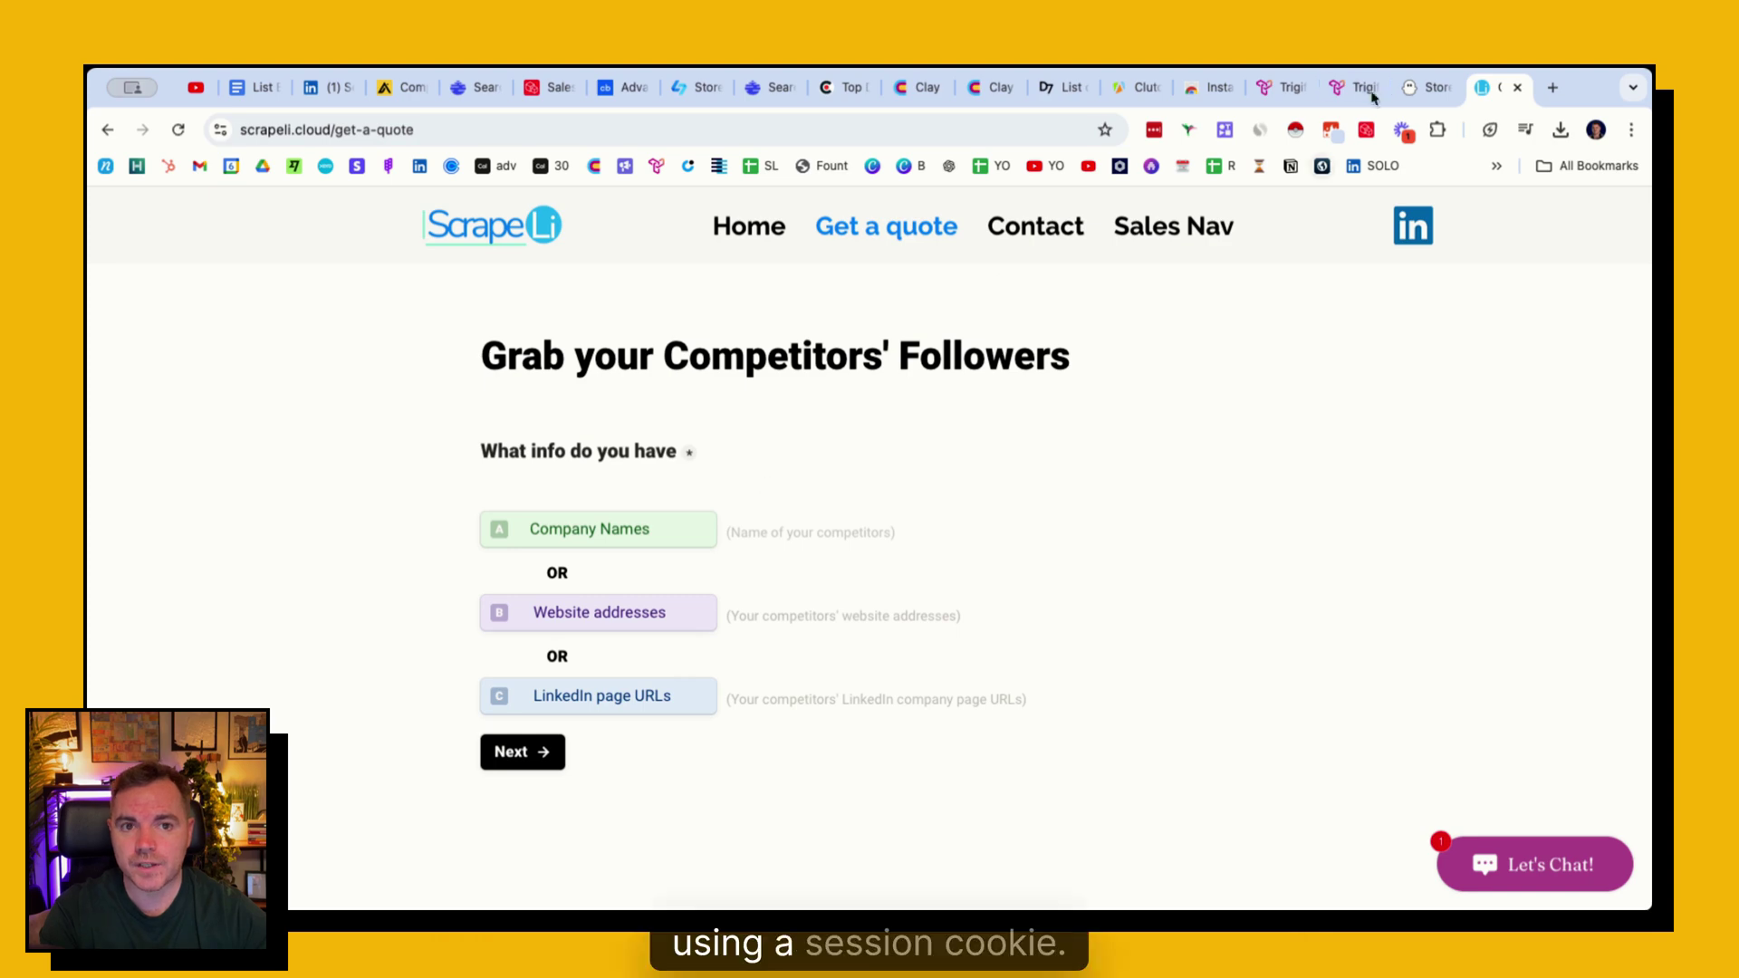
- View Trigify's Social Signals setup, then return to the List Building Tools Finding Companies table
click(1277, 87)
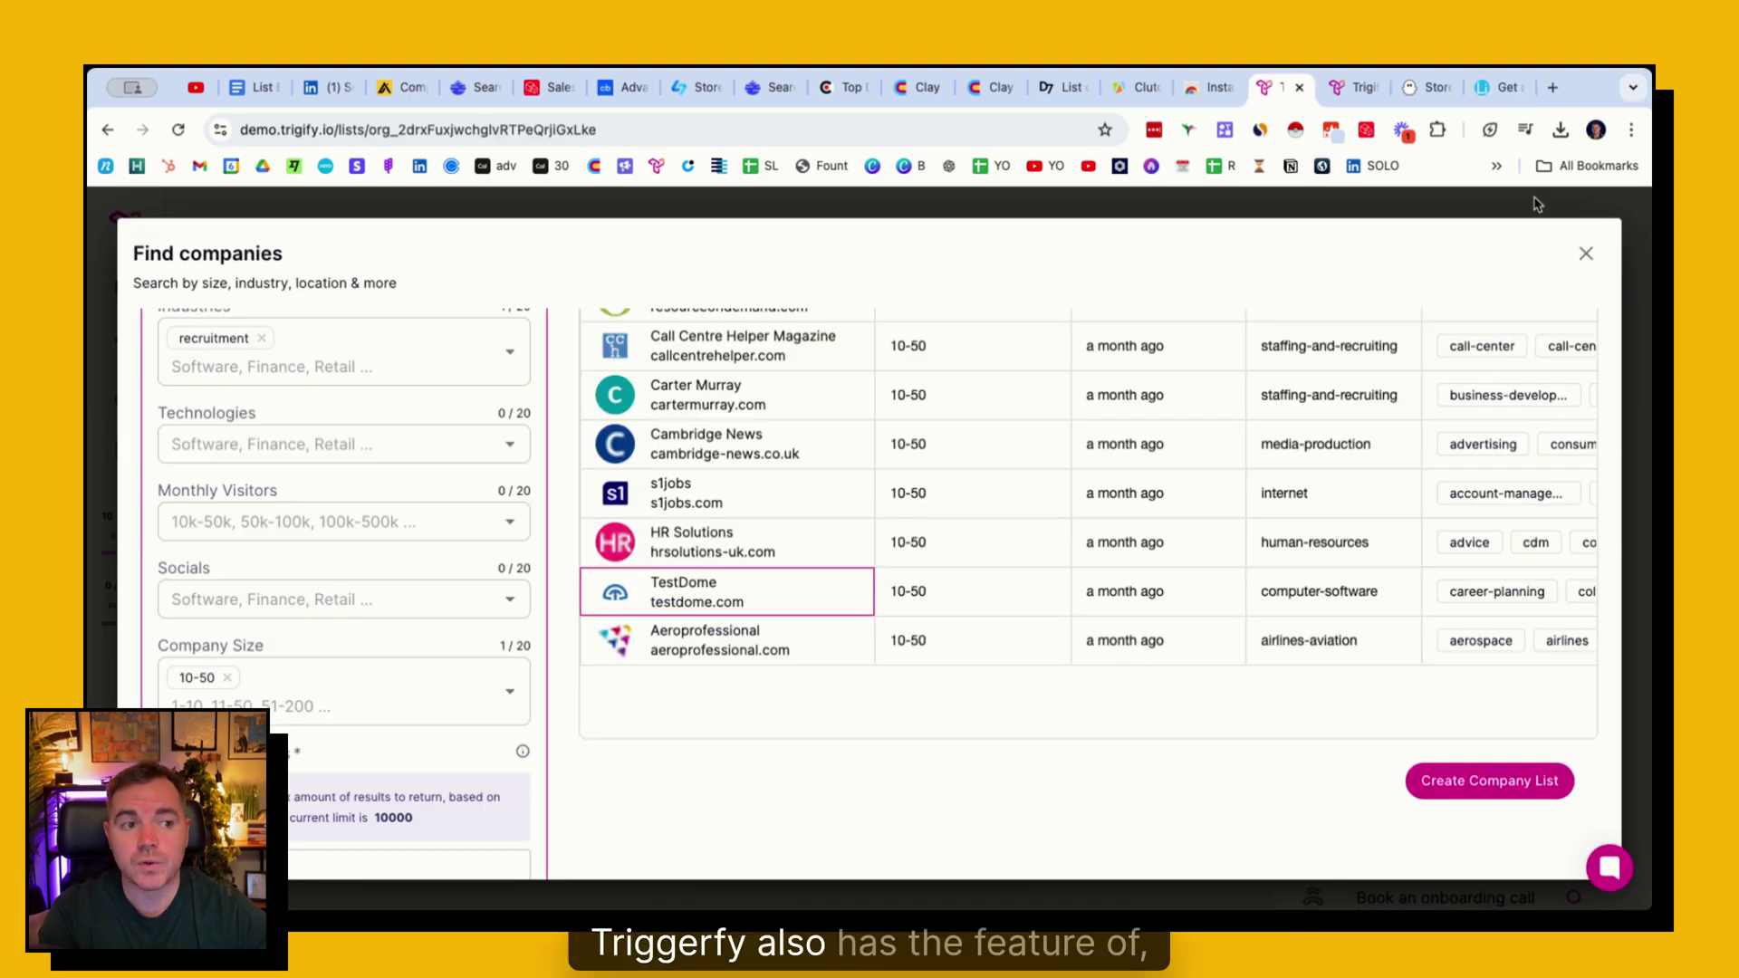
click(1356, 87)
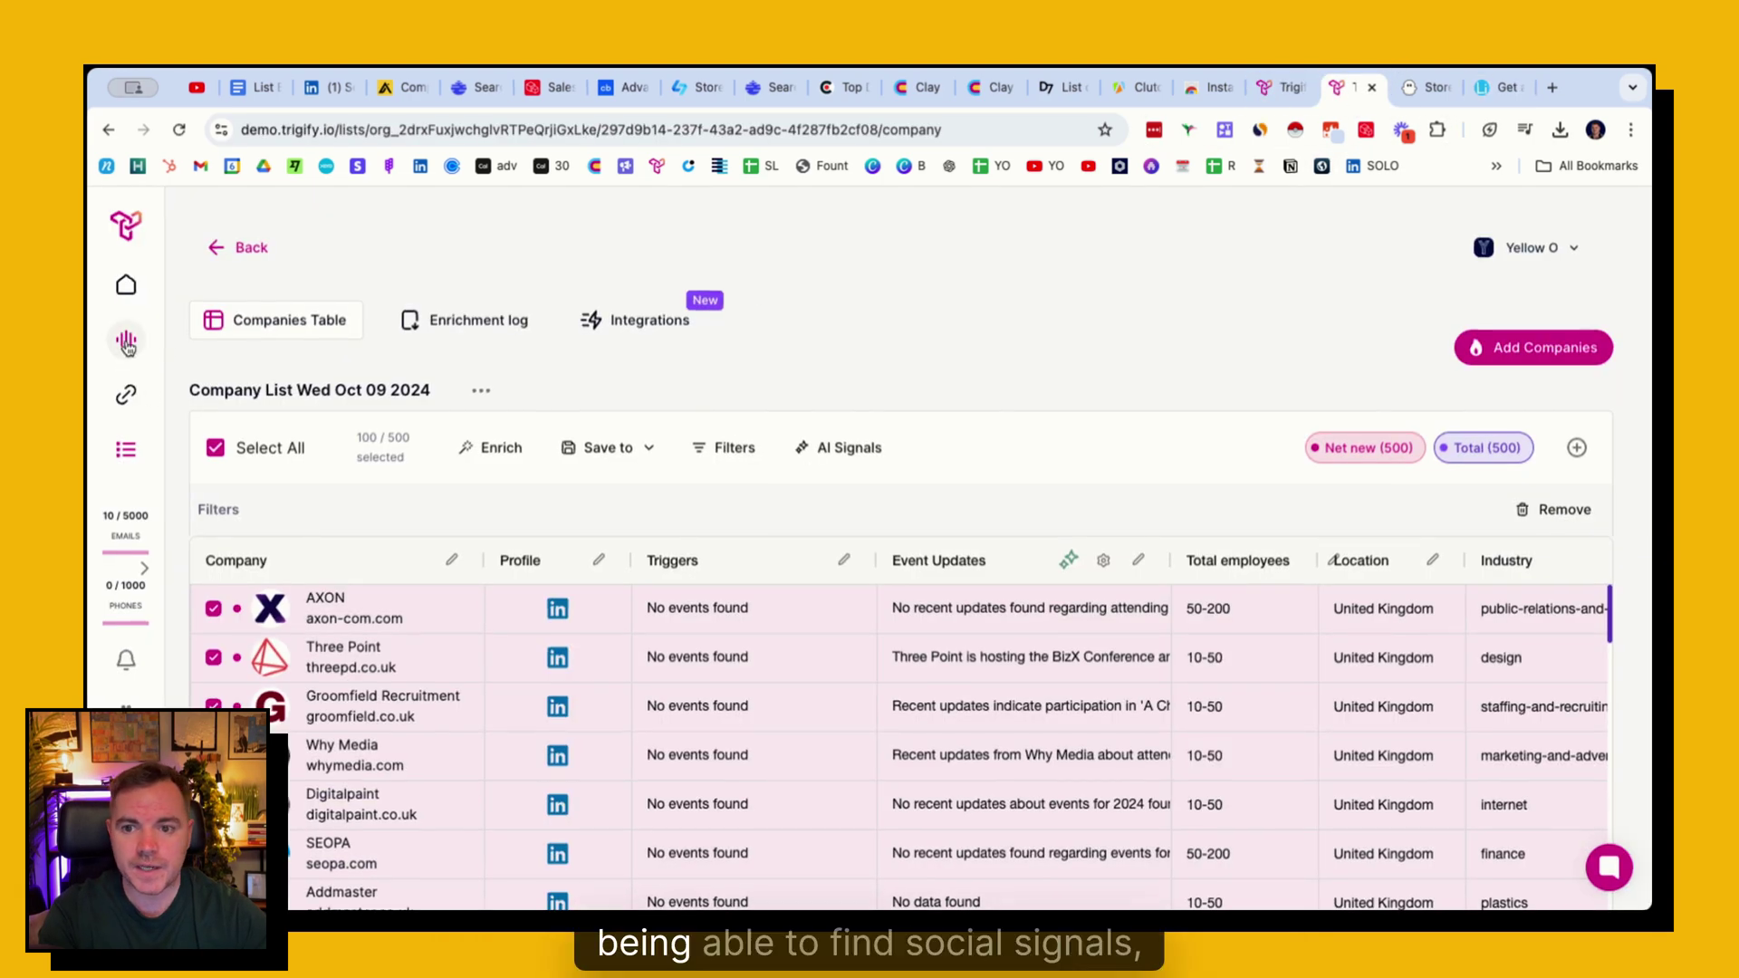
click(125, 340)
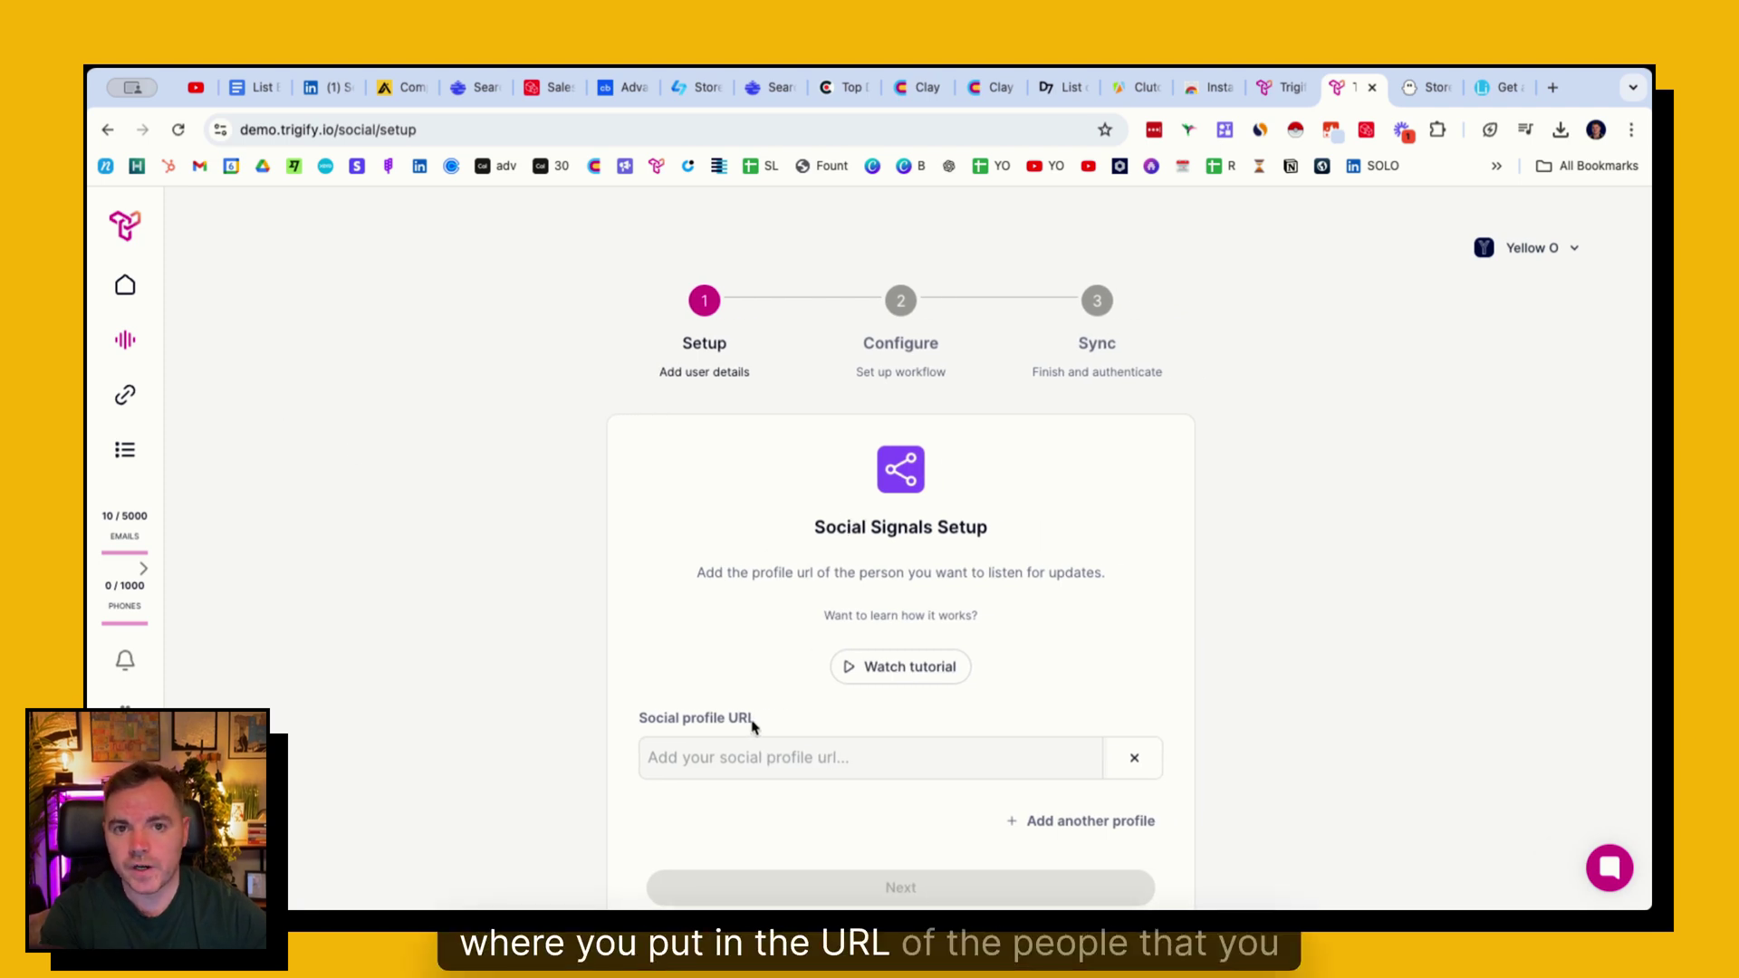
scroll(752, 724, down, 1)
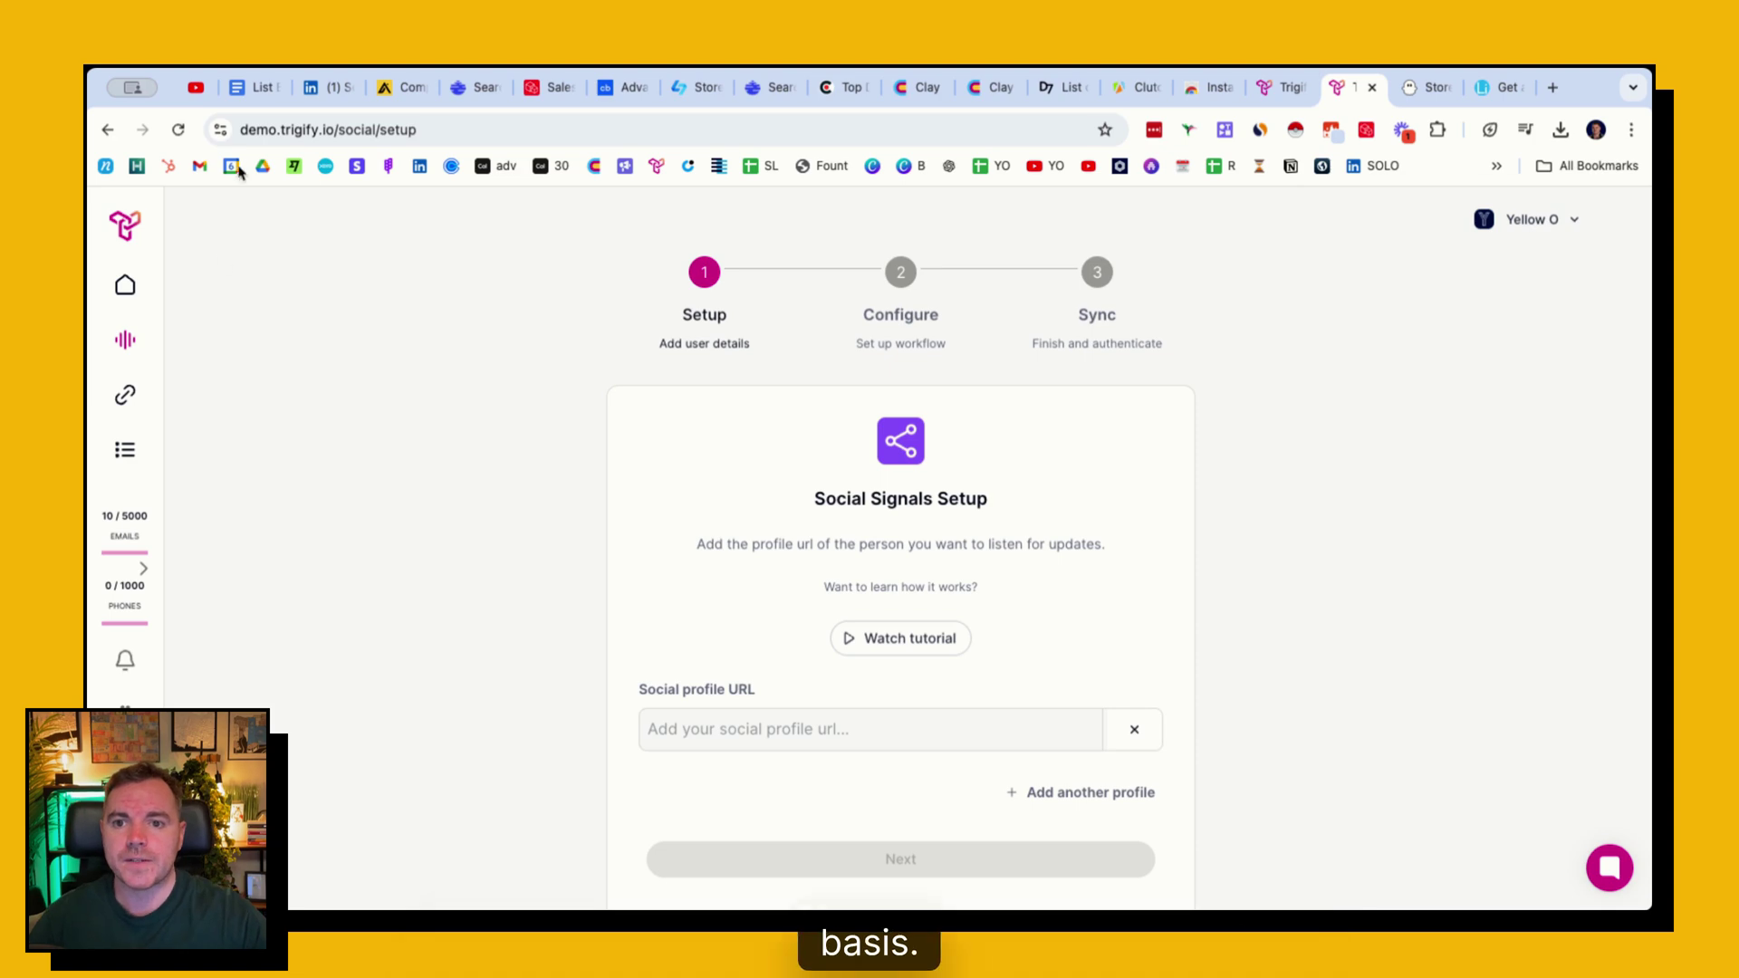
click(251, 87)
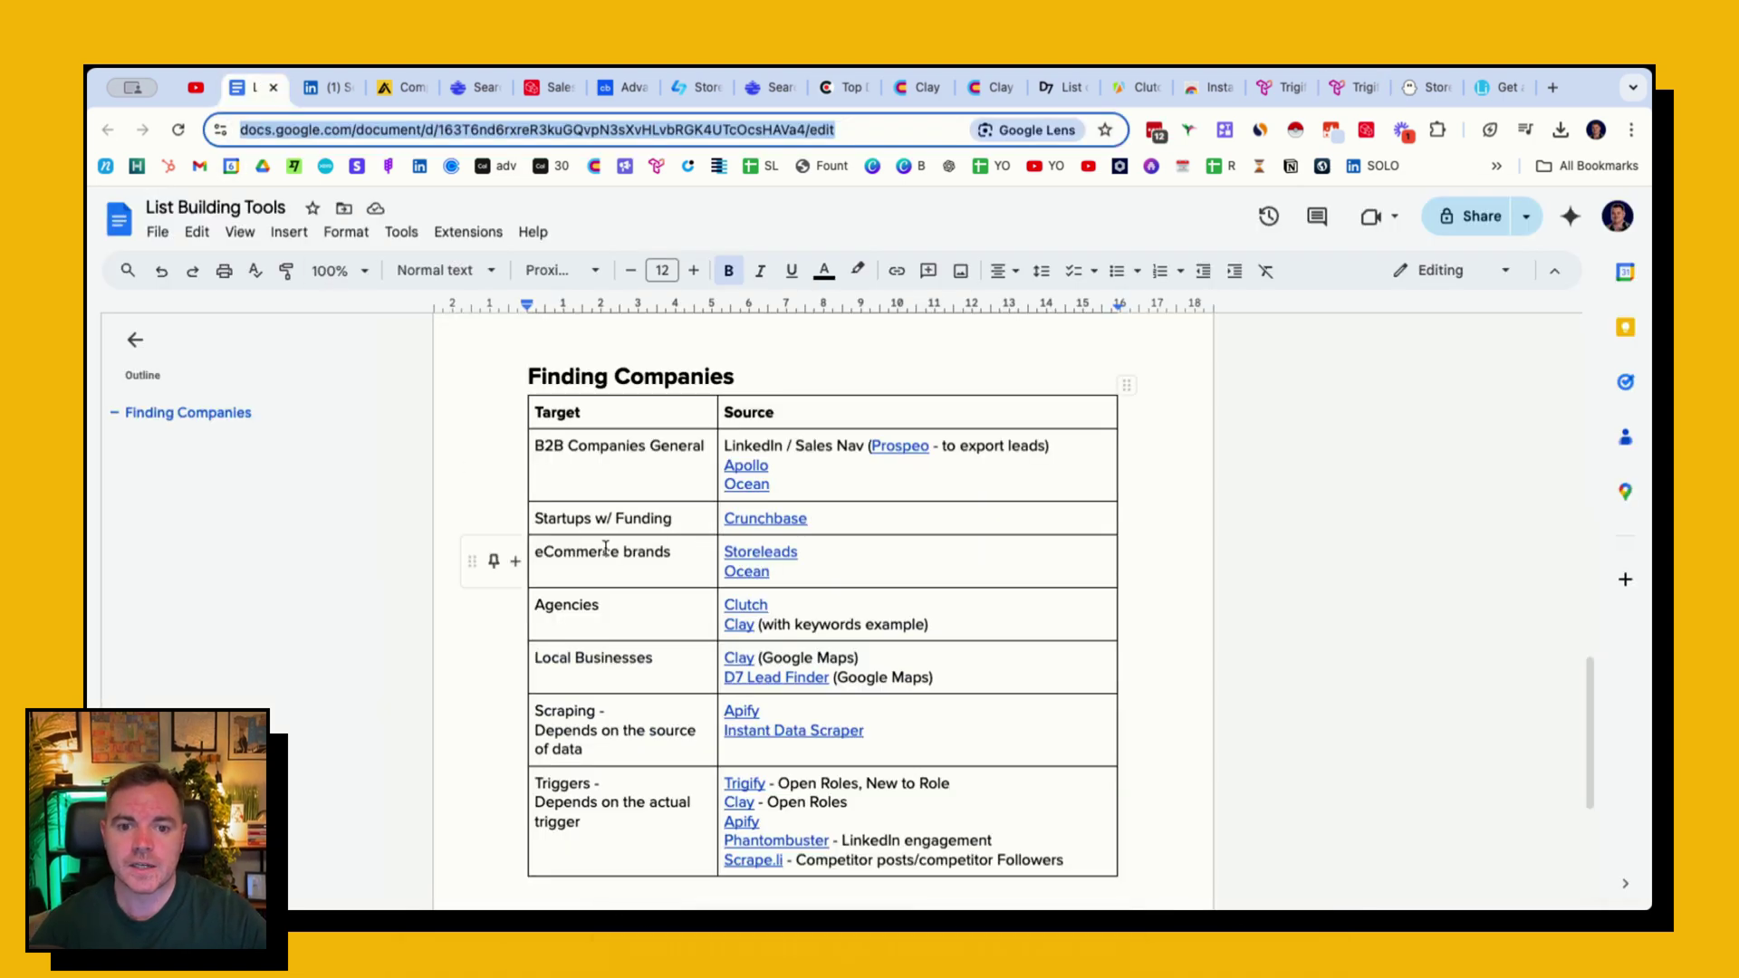
scroll(605, 547, down, 1)
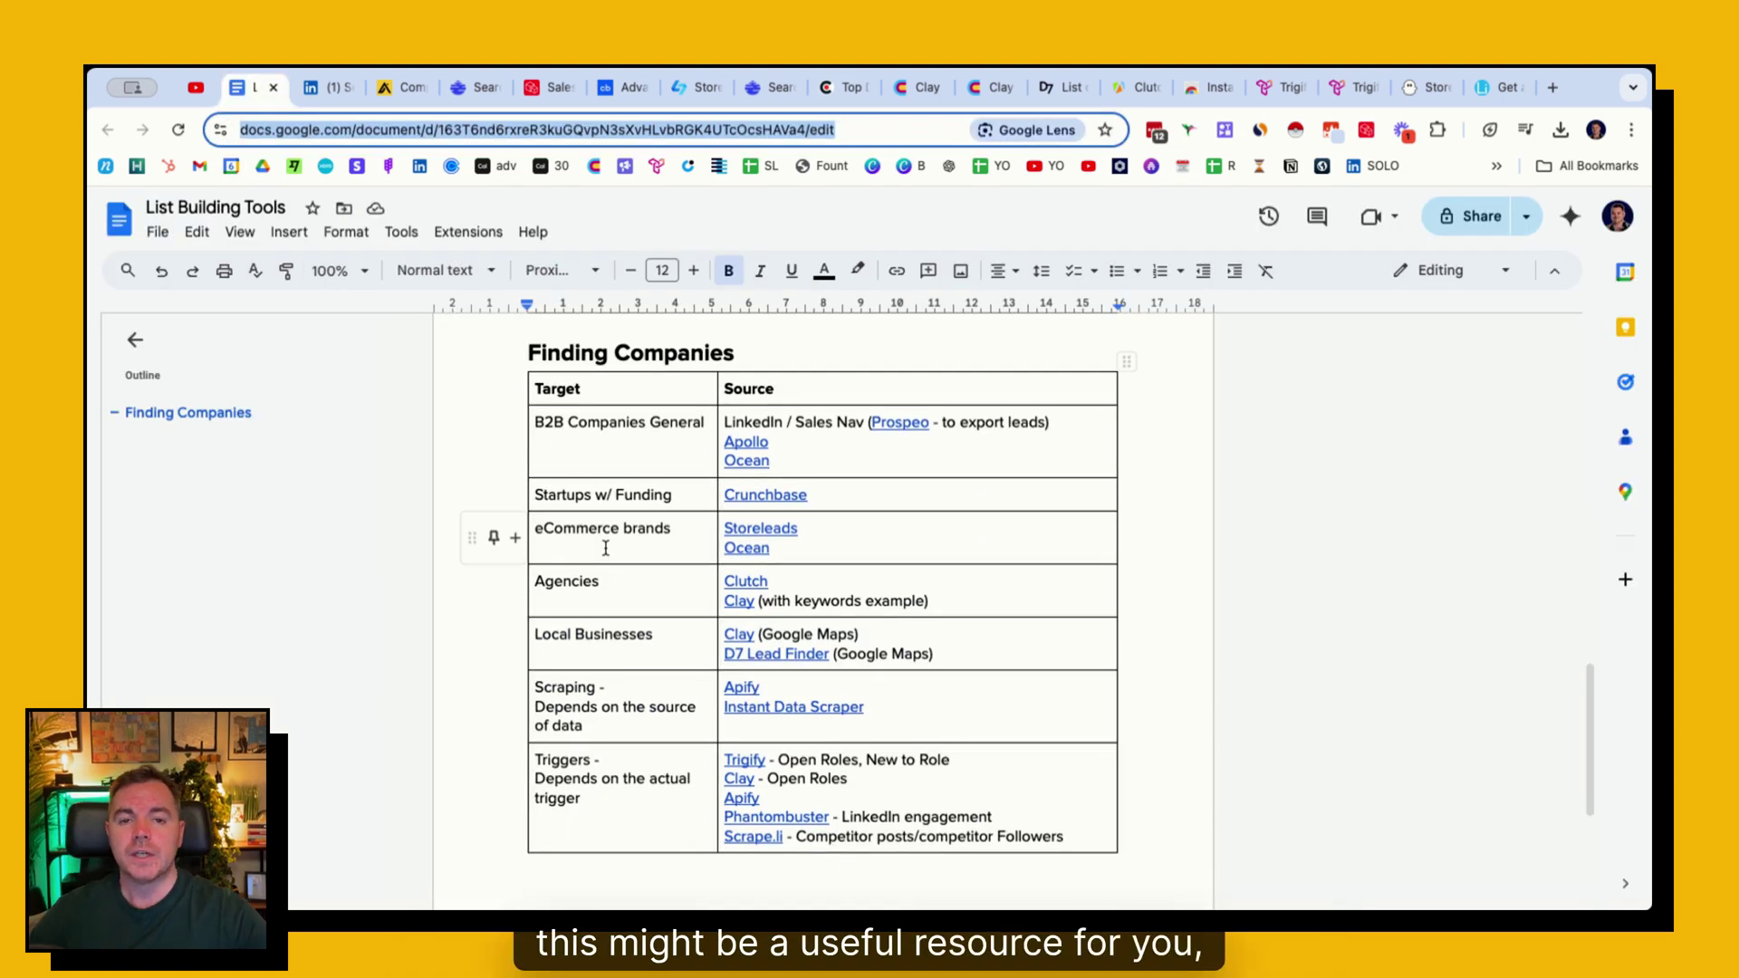